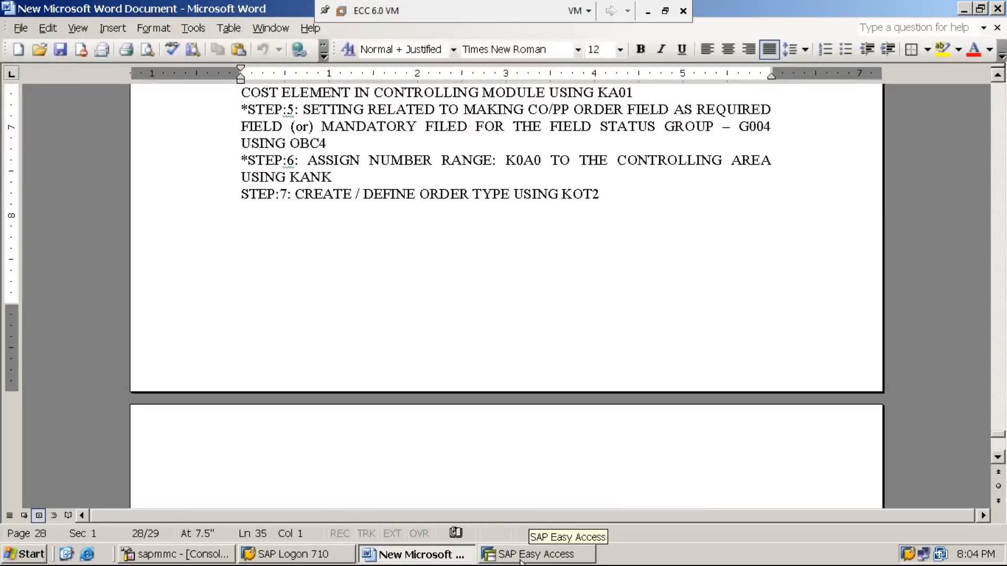
- Bring SAP to the front and run transaction KOT2
left_click(521, 557)
type("kot2")
key("Return")
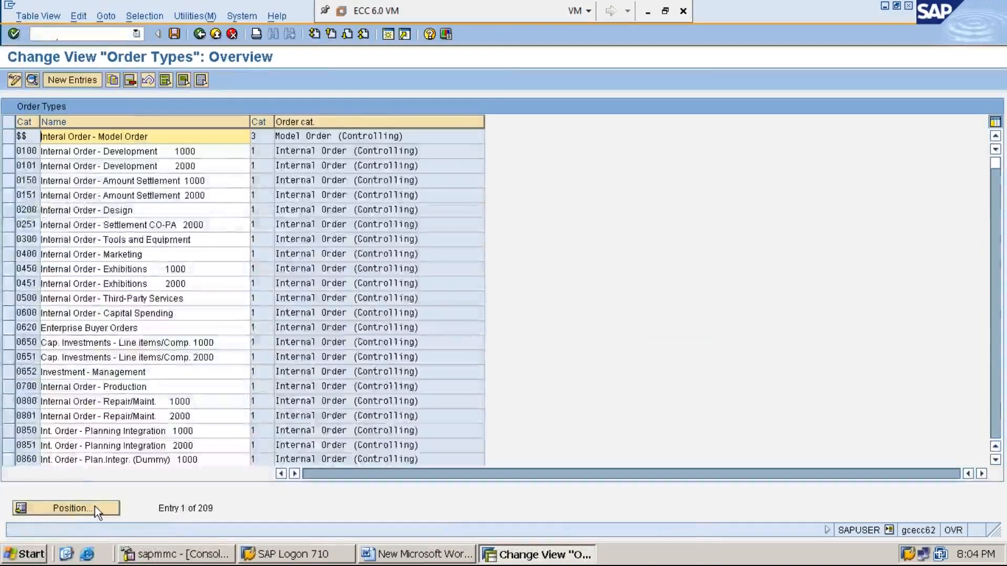
- Position the order type list on MMI1, view its details, then minimize SAP
left_click(95, 506)
type("MMI1")
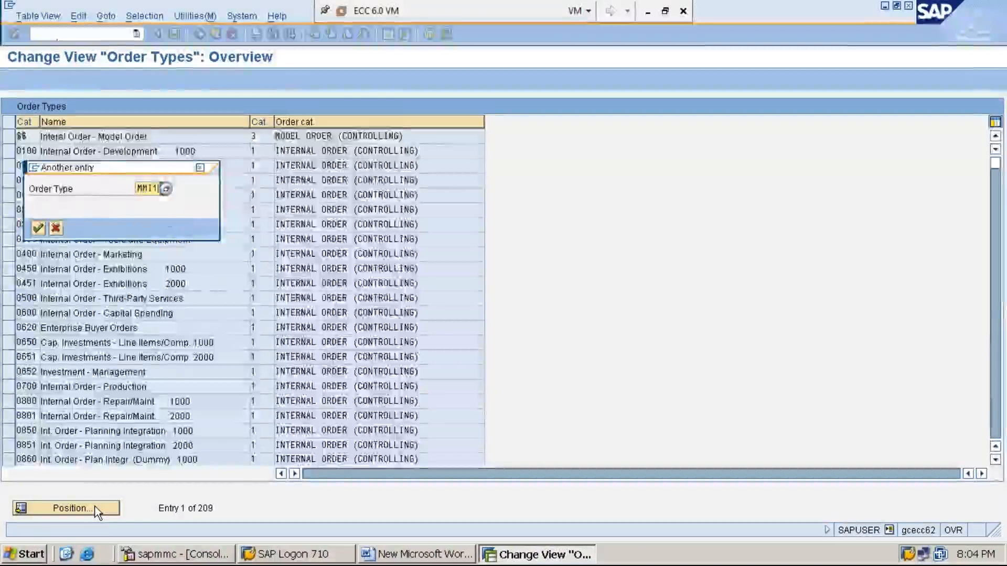
key("Return")
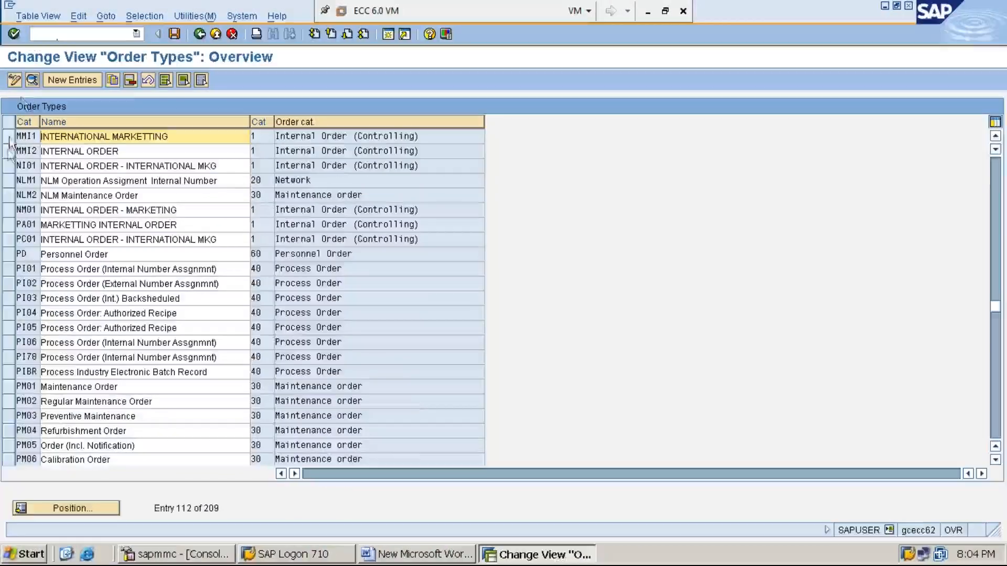
left_click(9, 137)
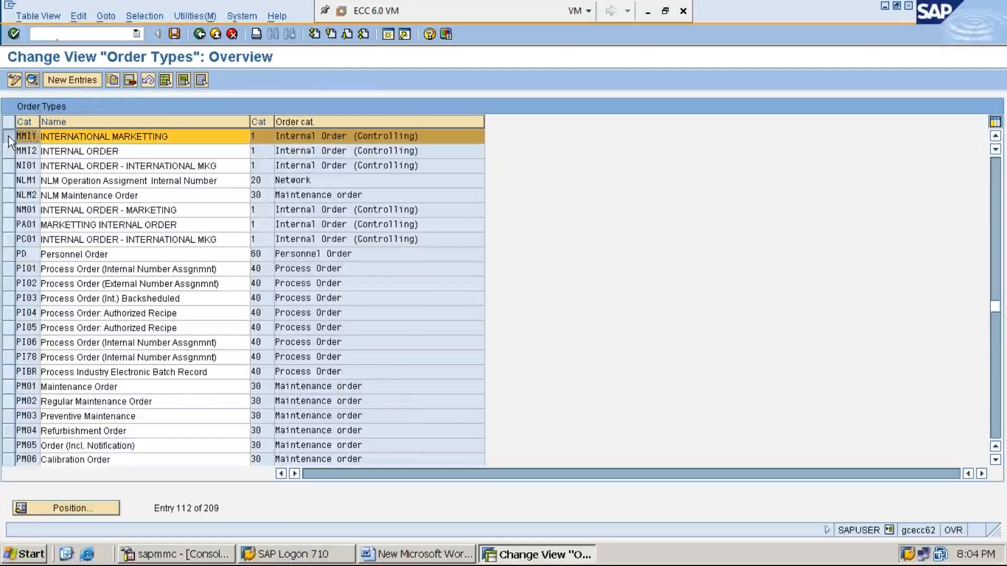
left_click(33, 81)
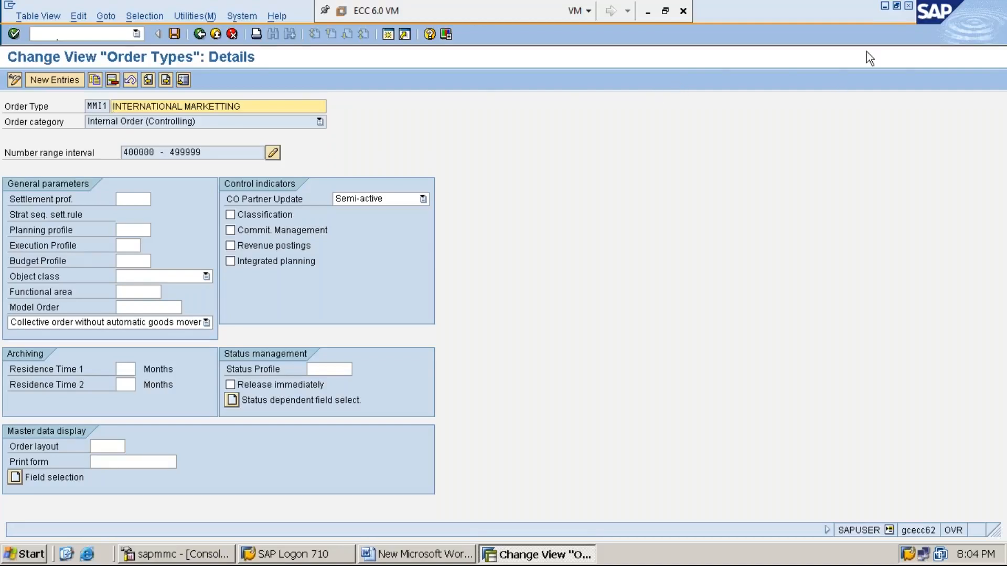
left_click(885, 7)
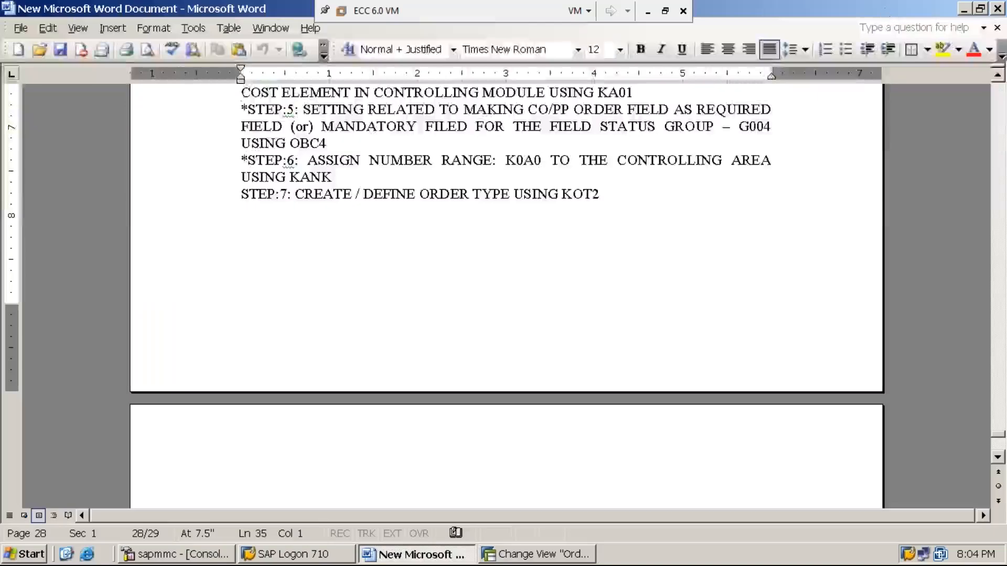
- Type 'STEP:8: MAINTAIN ALLOCATION STRUCTURE USING OKO6' on a new line under STEP:7
left_click(613, 195)
key("Return")
type("STET")
key("BackSpace")
type("P:8:")
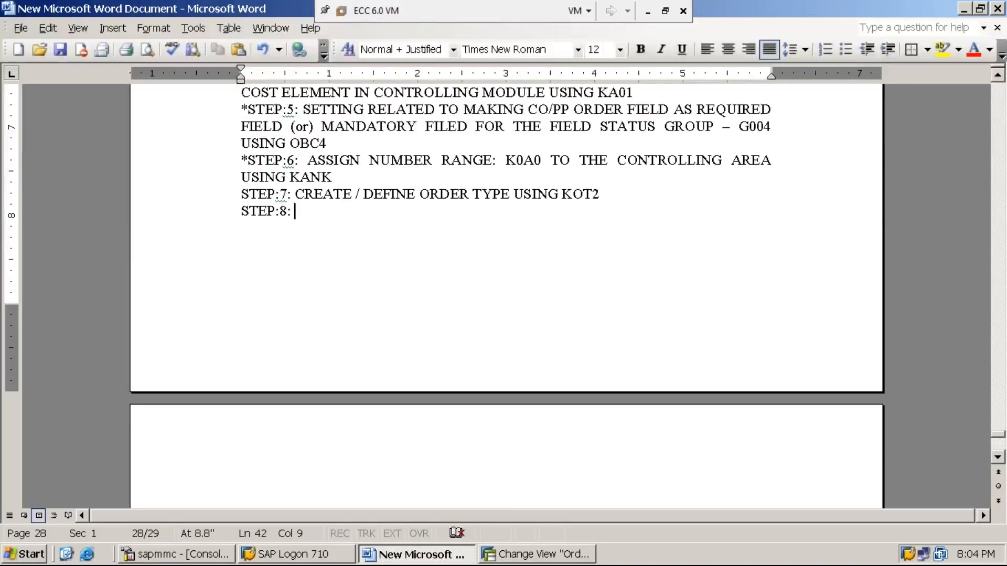
type(" MAINTAIN ALLO")
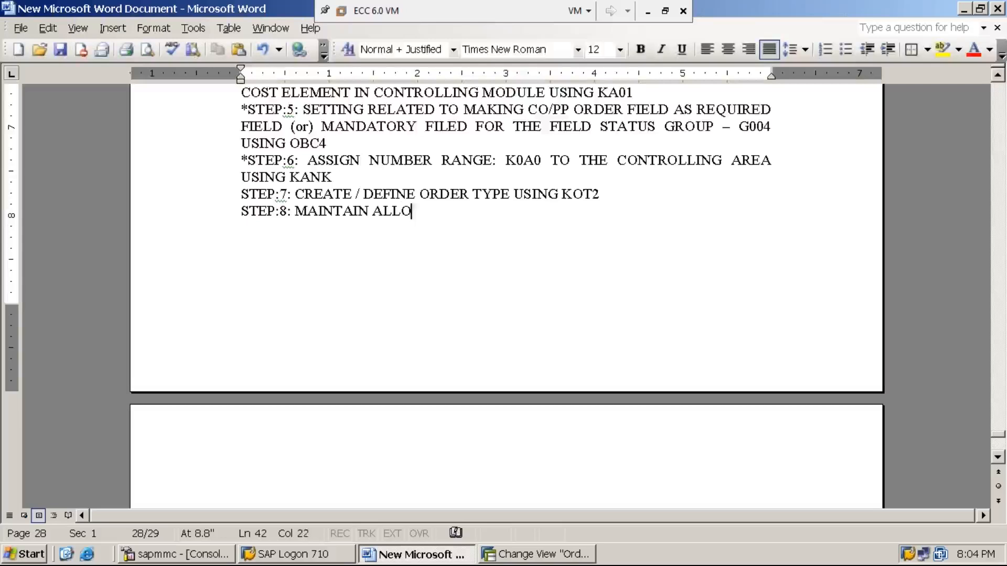
type("CATION STUR")
key("BackSpace")
key("BackSpace")
type("RU")
left_click(600, 195)
type("CTURE")
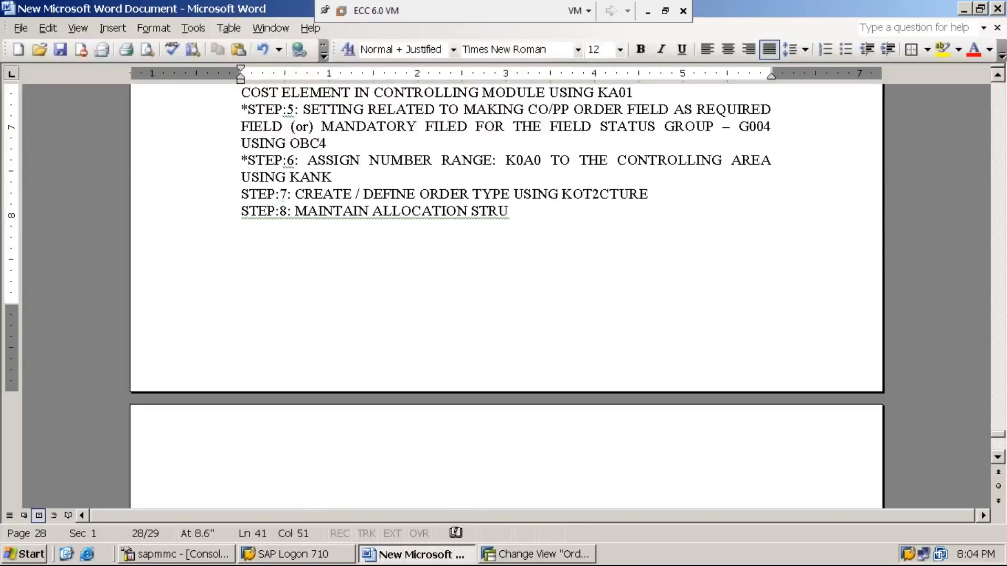
key("BackSpace")
key("BackSpace")
key("BackSpace")
key("BackSpace")
key("BackSpace")
key("Down")
type("CTURE USING ")
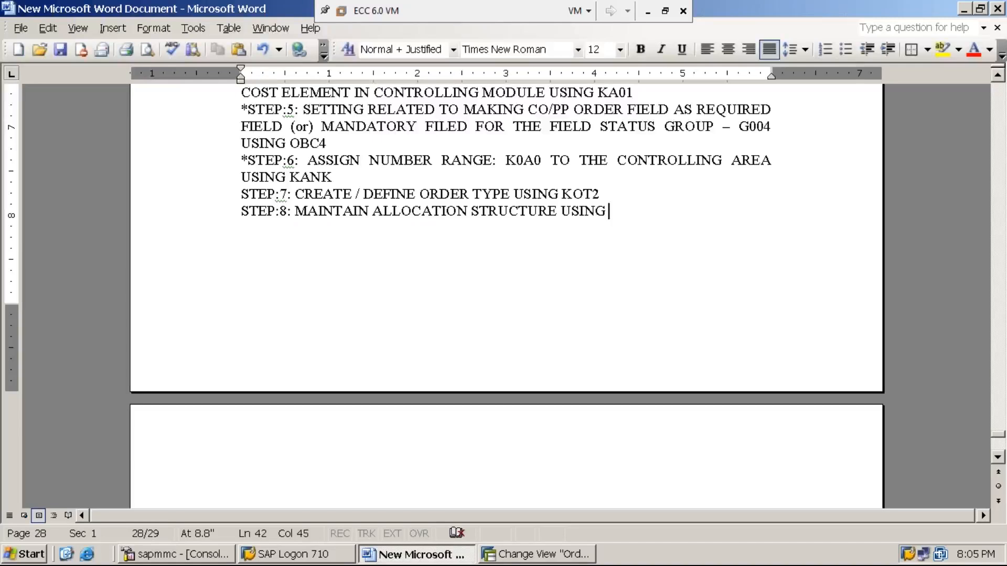
type("OKO6")
- Restore SAP, exit the order type with /n and run transaction SPRO
left_click(553, 557)
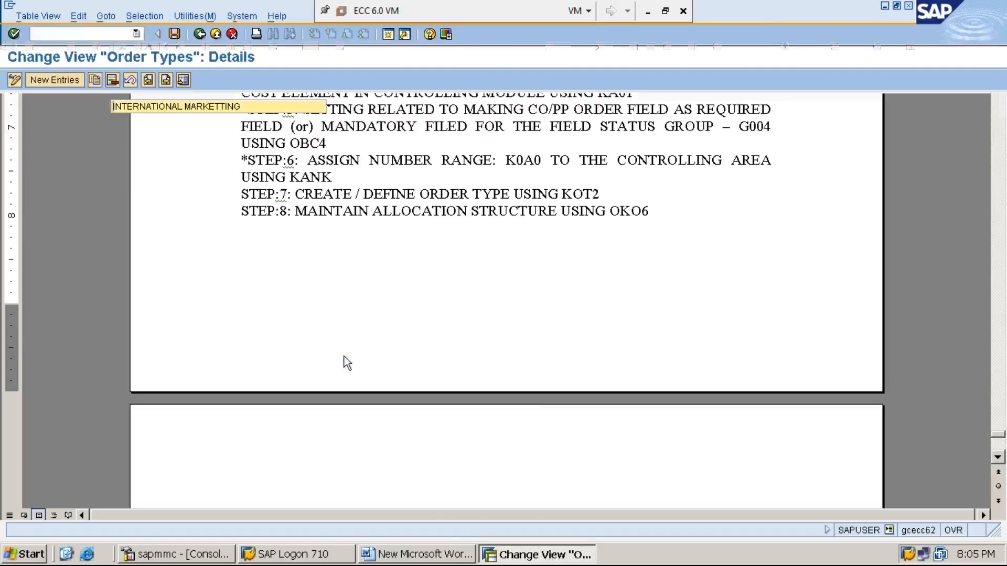
left_click(106, 35)
type("/n")
key("Return")
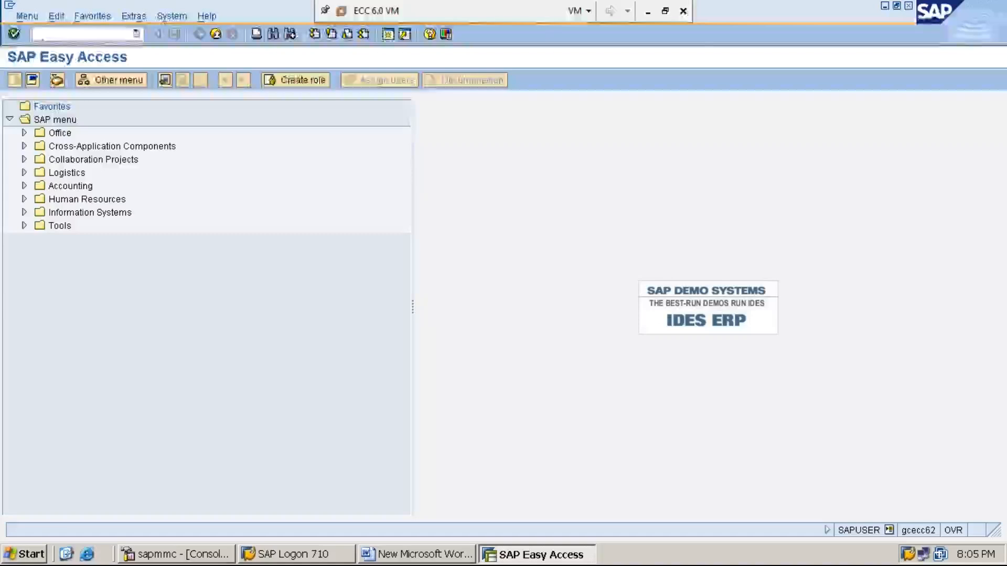
type("SPRO")
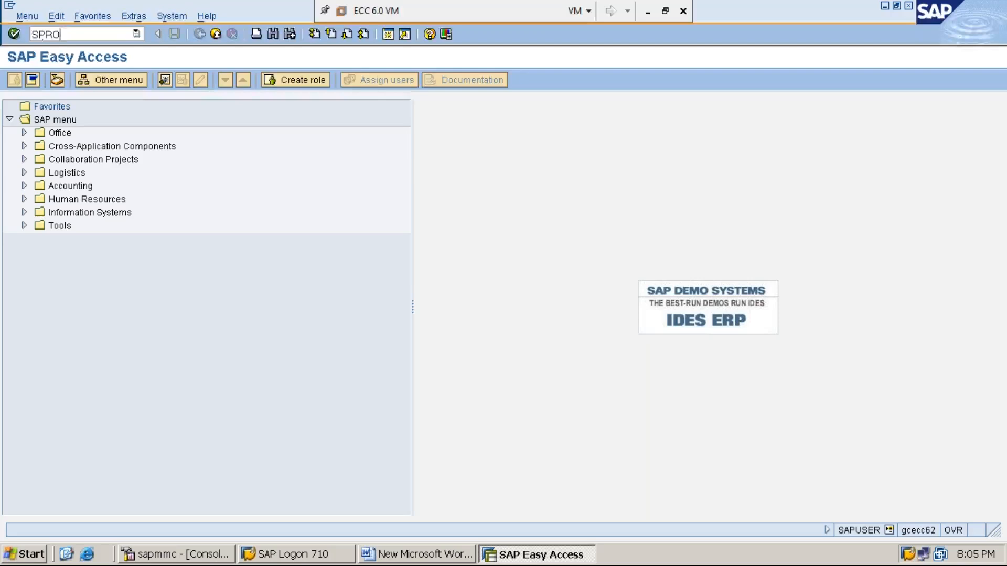
key("Return")
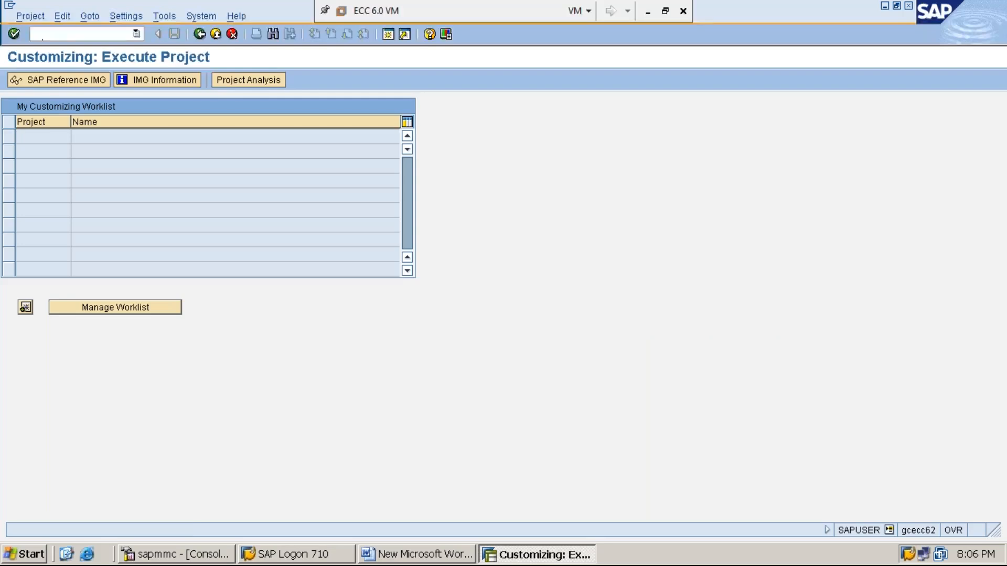
- Open the SAP Reference IMG with activity keys shown beside each node
left_click(72, 79)
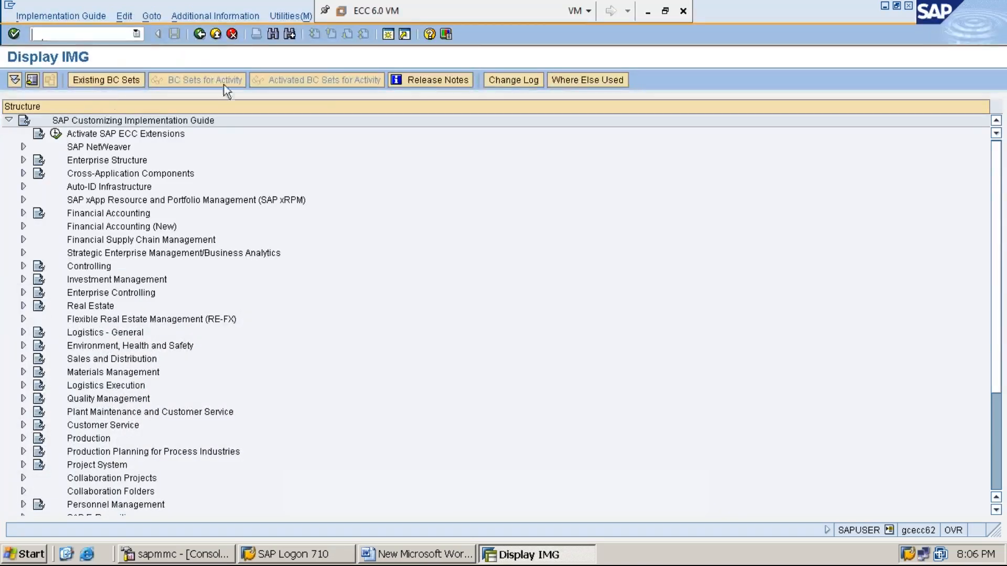
left_click(237, 20)
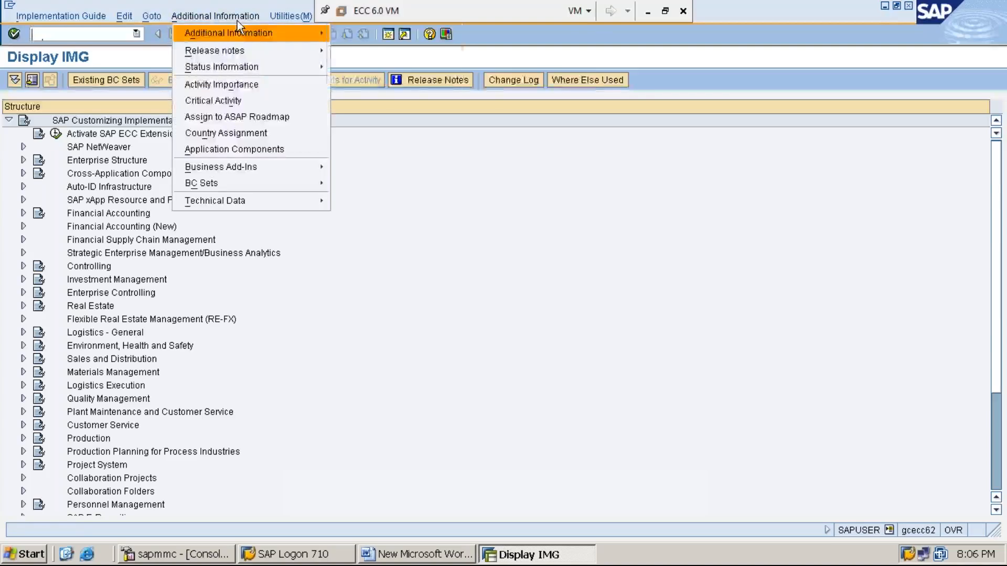
left_click(498, 65)
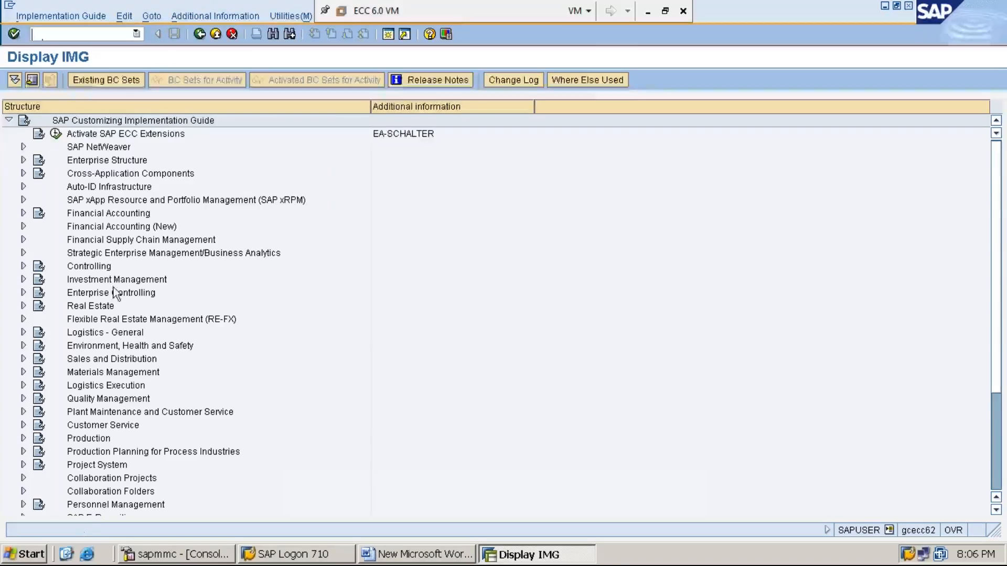
- Expand Controlling > Internal Orders > Actual Postings > Settlement in the IMG tree
left_click(99, 266)
double_click(101, 268)
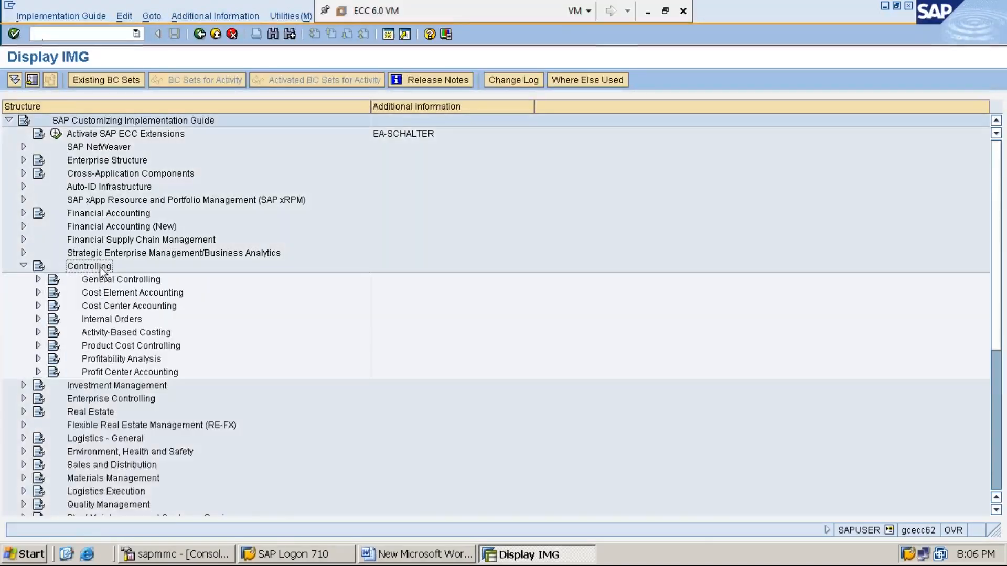
key("Down")
key("Down")
key("Down")
key("Down")
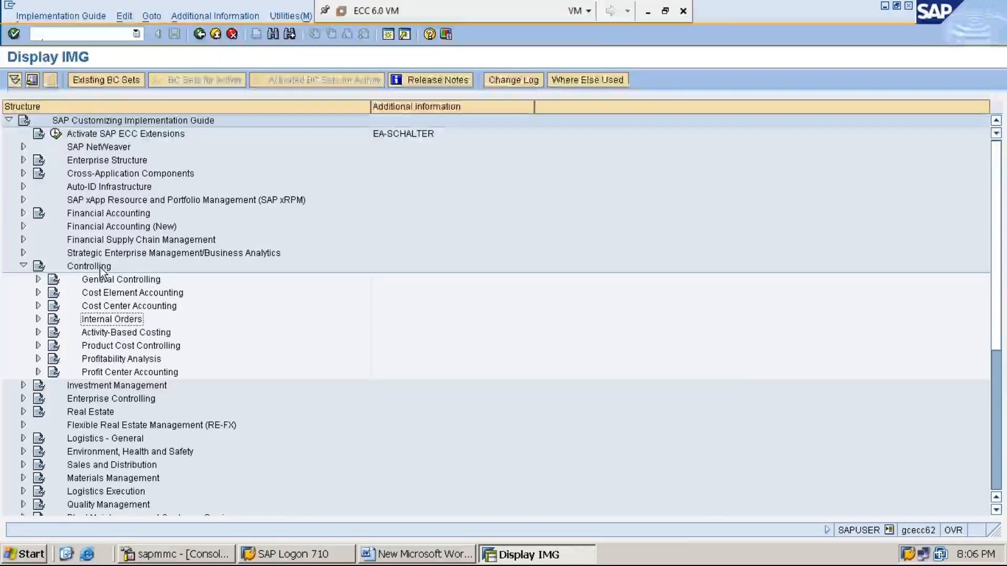
key("Right")
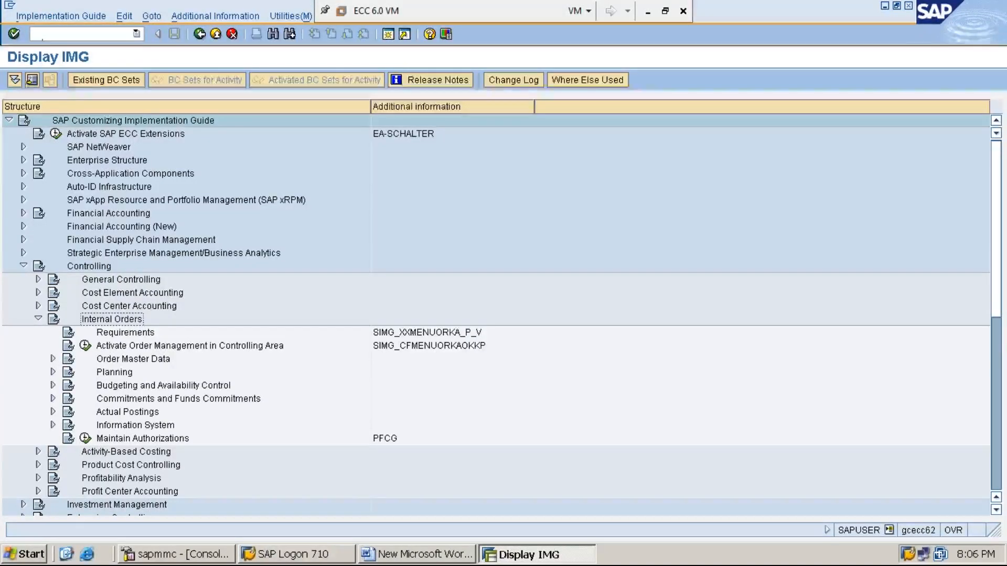
key("Down")
key("Down")
key("Down")
key("Down")
key("Down")
key("Down")
key("Down")
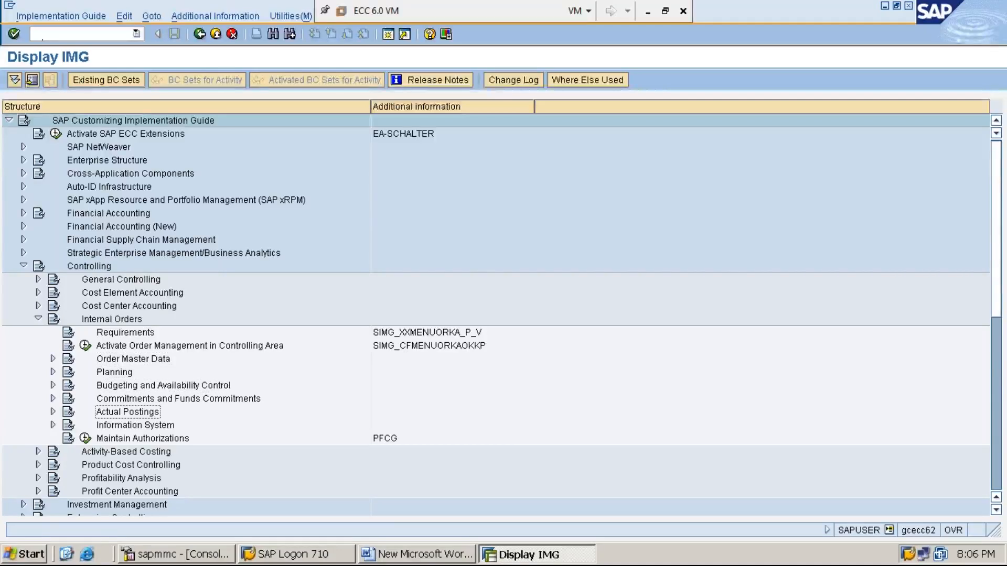
key("Right")
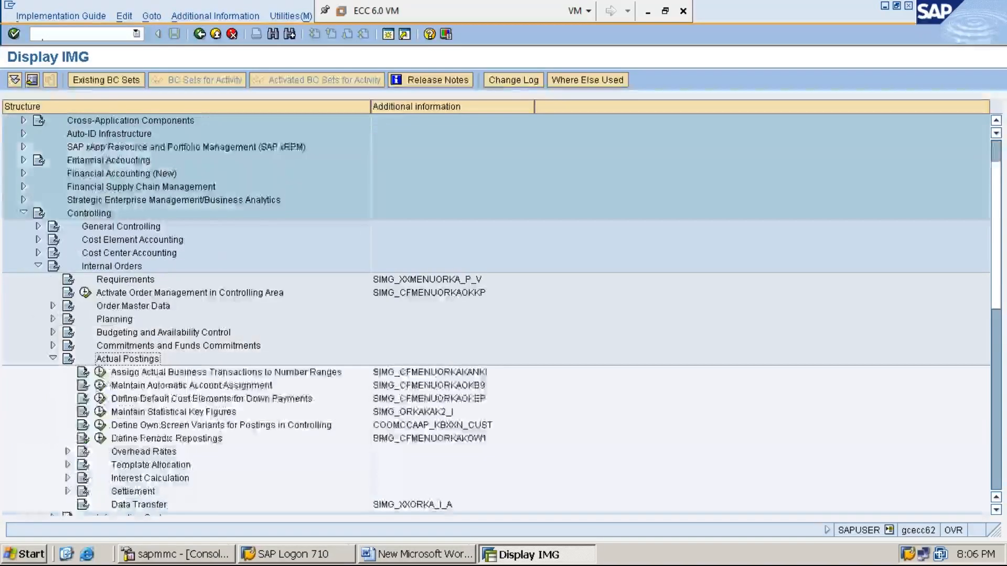
key("Left")
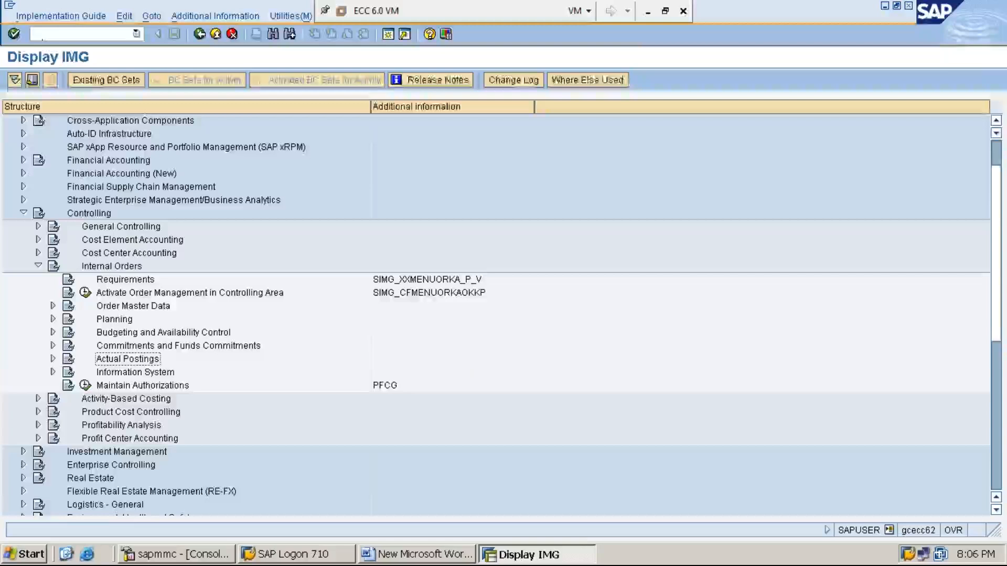
key("Right")
key("Up")
key("Up")
key("Up")
key("Up")
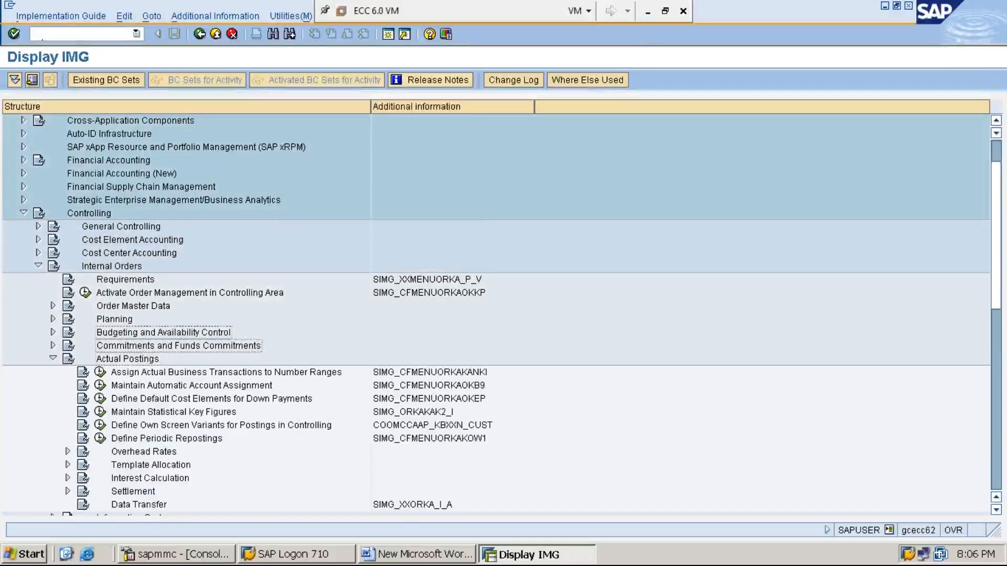
key("Right")
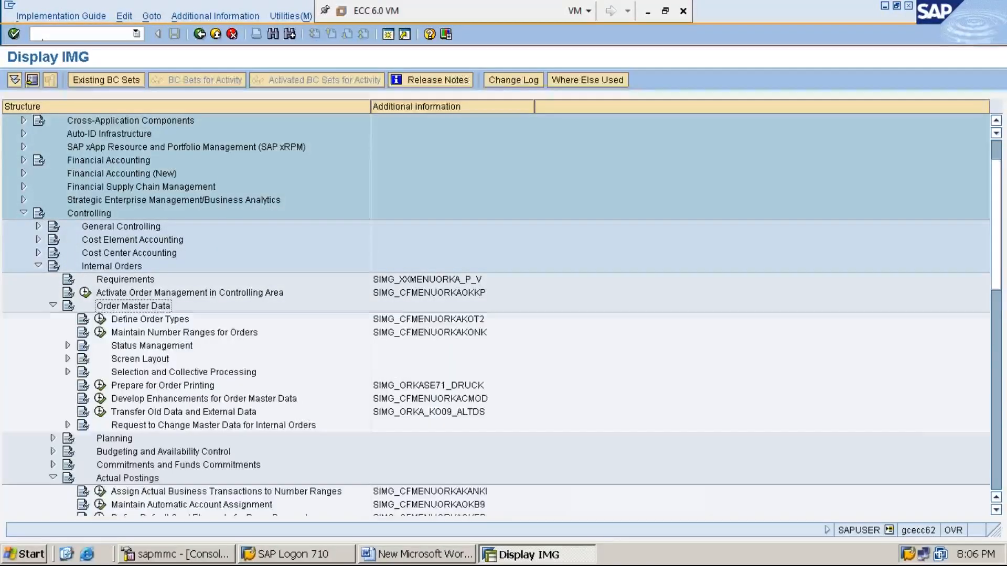
key("Left")
key("Down")
key("Down")
key("Down")
key("Down")
key("Left")
key("Right")
key("Left")
key("Right")
key("Down")
key("Down")
key("Down")
key("Down")
key("Down")
key("Down")
key("Down")
key("Down")
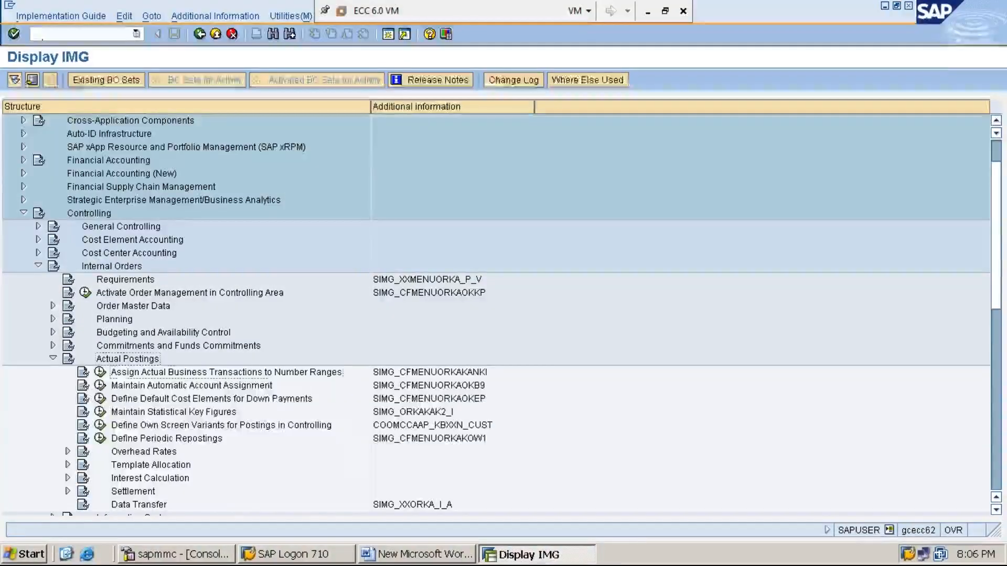
key("Down")
key("Down")
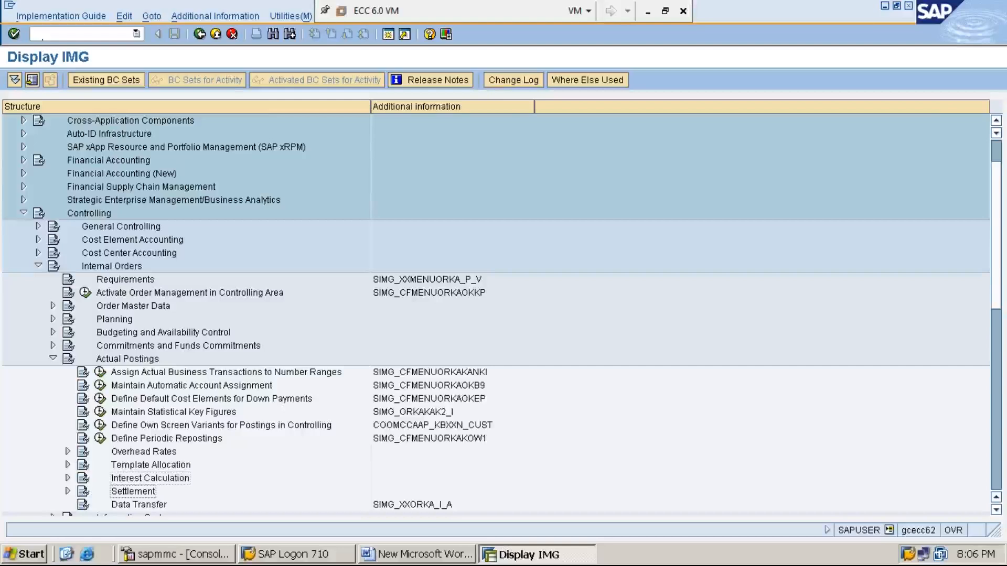
key("Right")
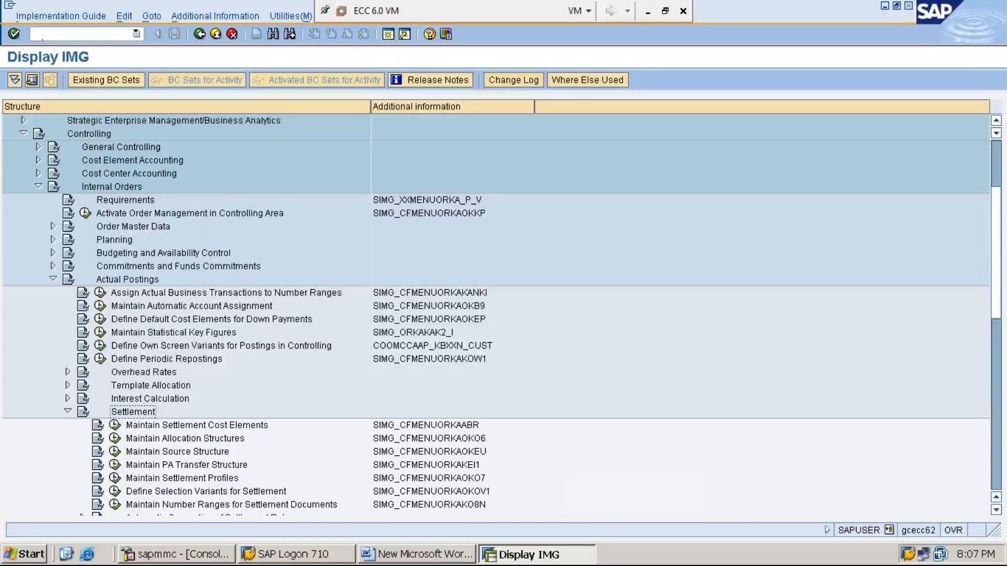
- Execute the Maintain Allocation Structures activity under Settlement
key("Down")
key("Down")
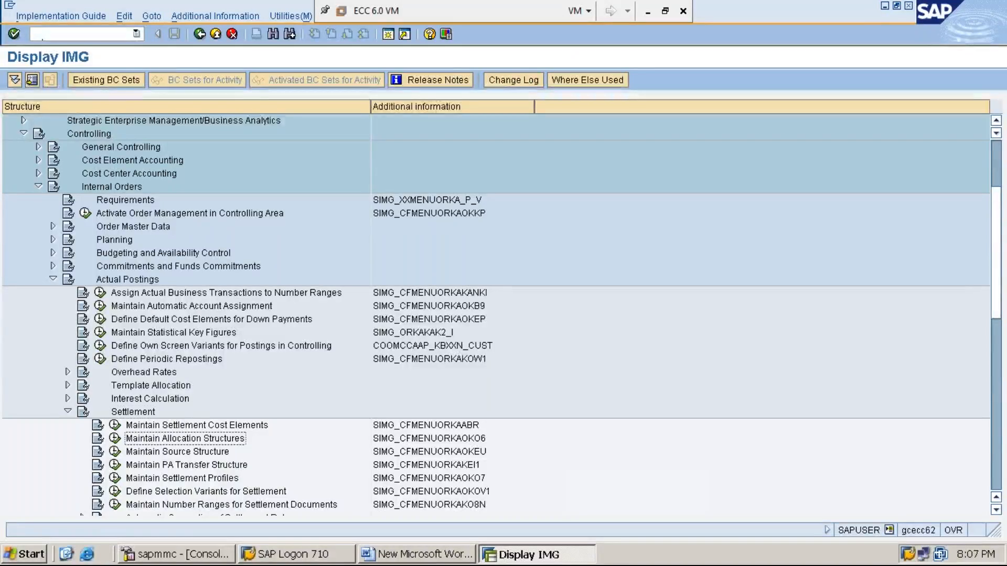
key("Right")
key("Right")
key("Right")
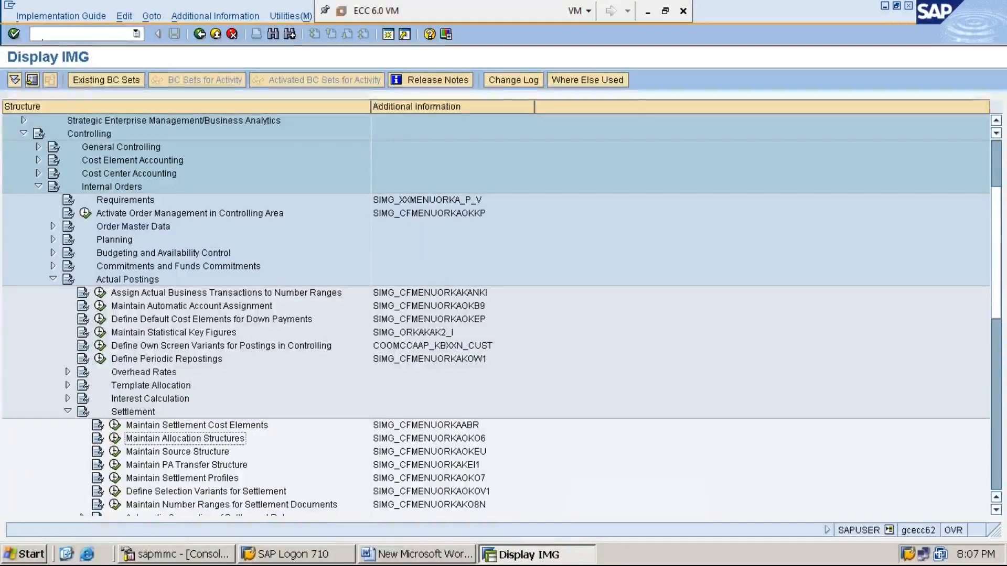
key("Left")
key("Left")
key("Left")
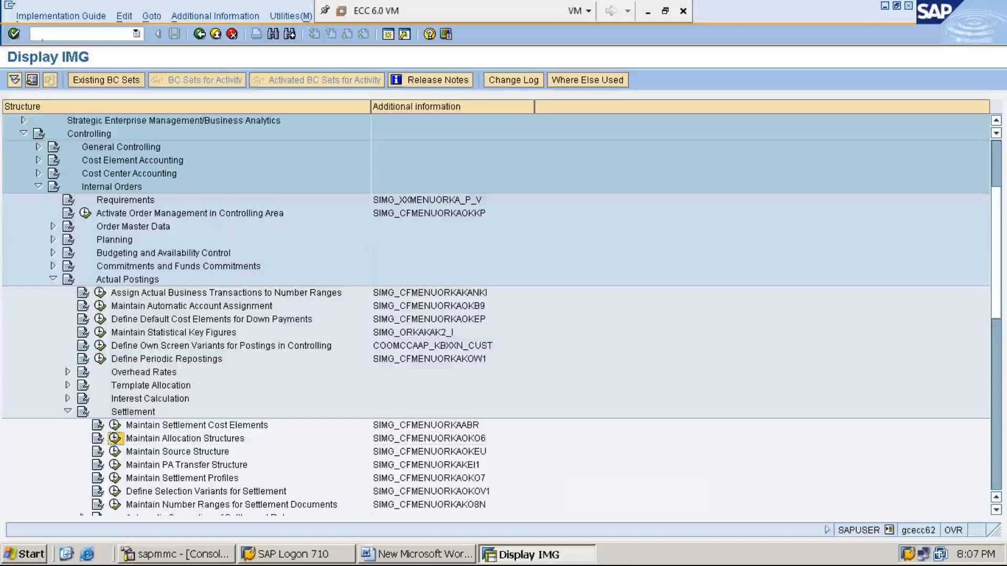
key("Right")
key("Right")
key("Right")
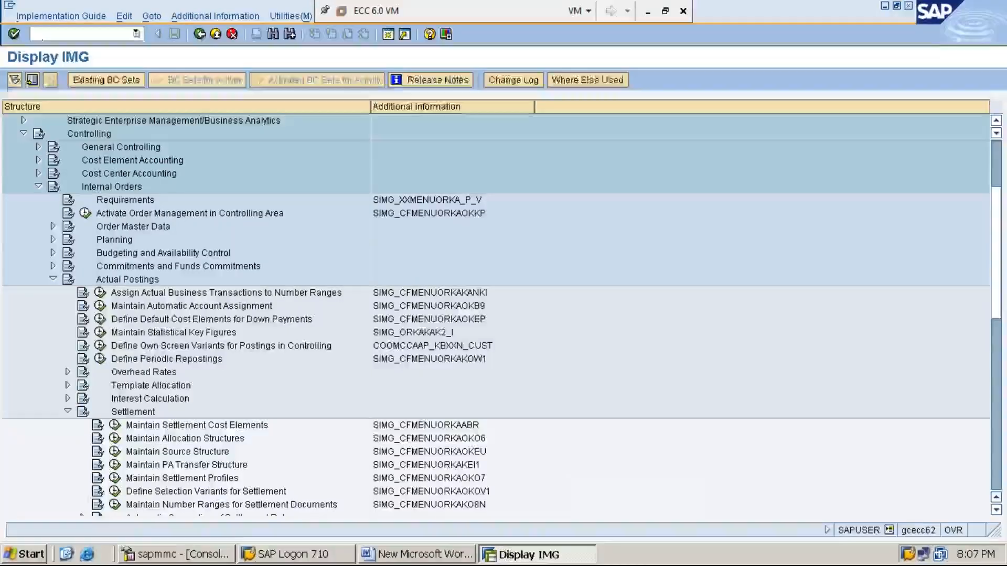
key("Left")
key("Left")
key("Left")
key("Right")
key("Right")
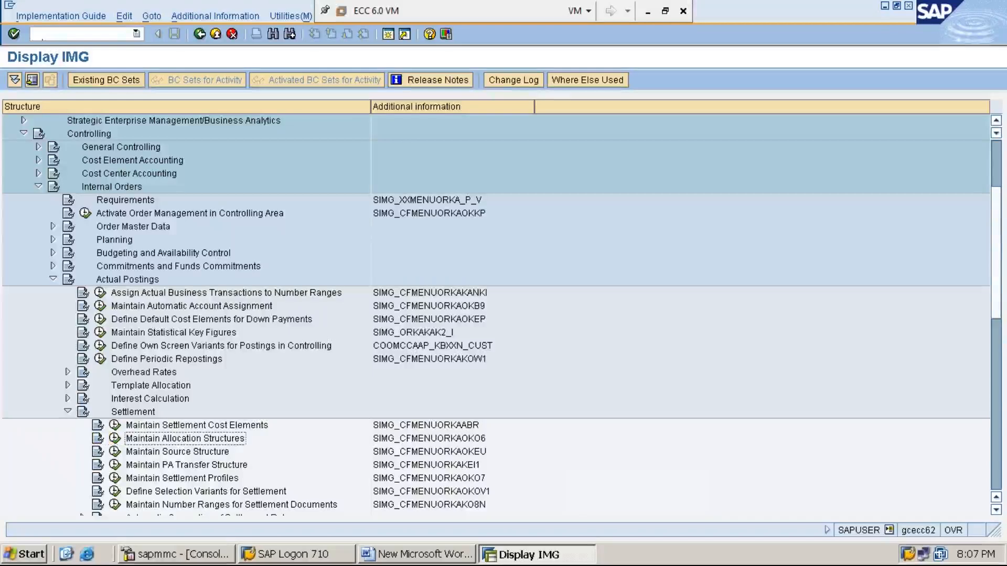
key("Right")
left_click(115, 438)
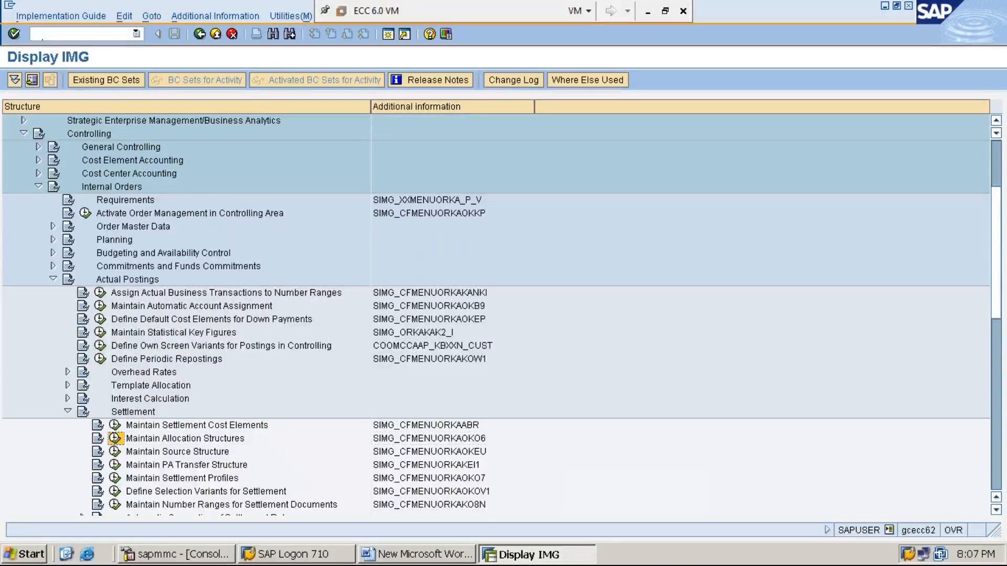
left_click(113, 441)
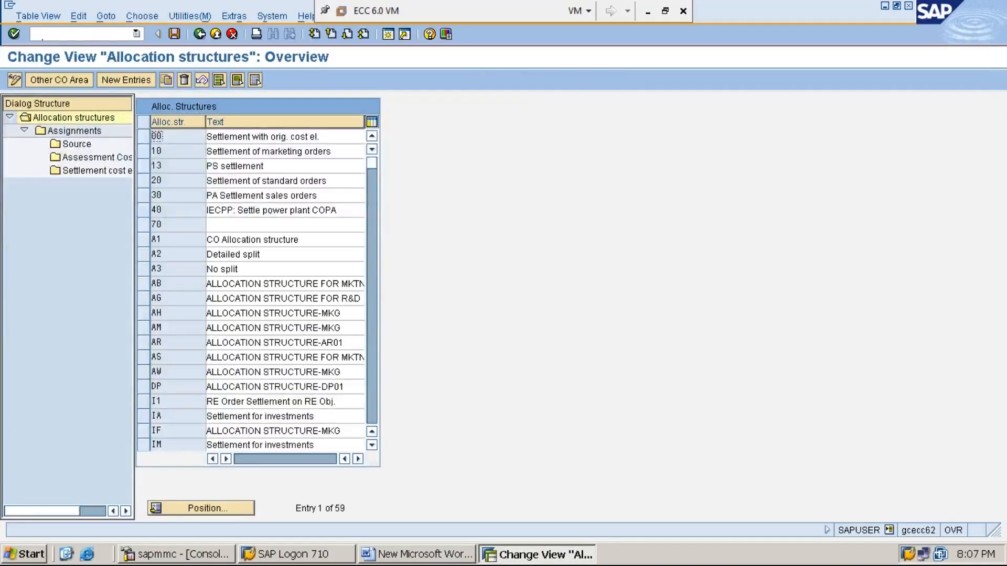
- Choose New Entries (F5) on the Allocation structures overview
left_click(134, 81)
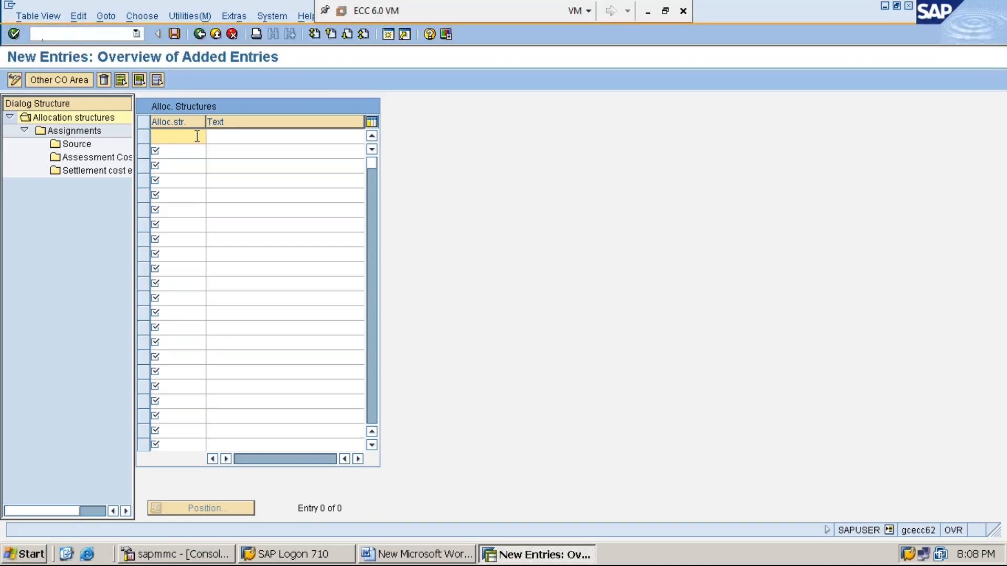
- Enter allocation structure MI with text 'ALLOCATION STRUCTURE FOR MMI1'
type("MI")
left_click(252, 135)
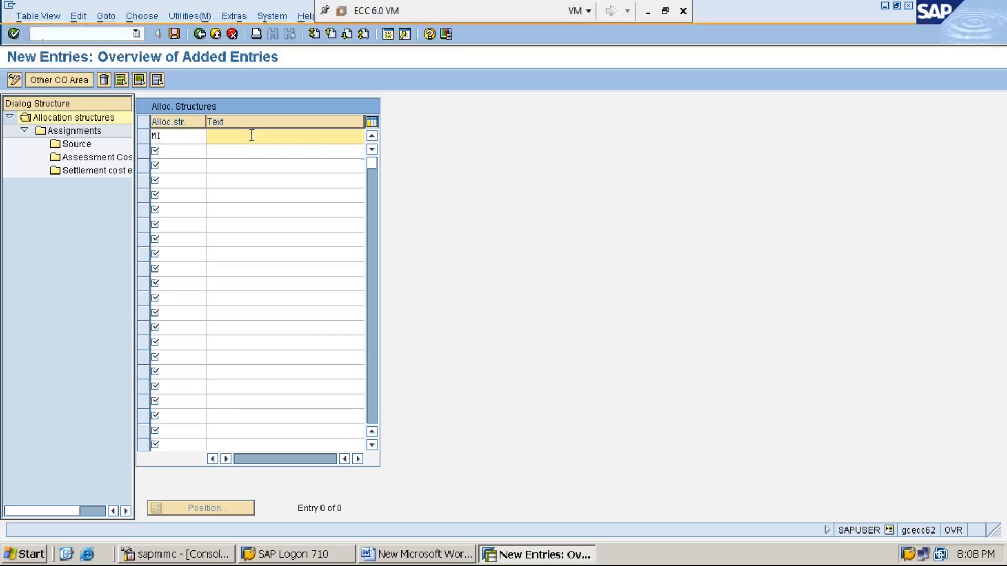
type("ALLOCATION STU")
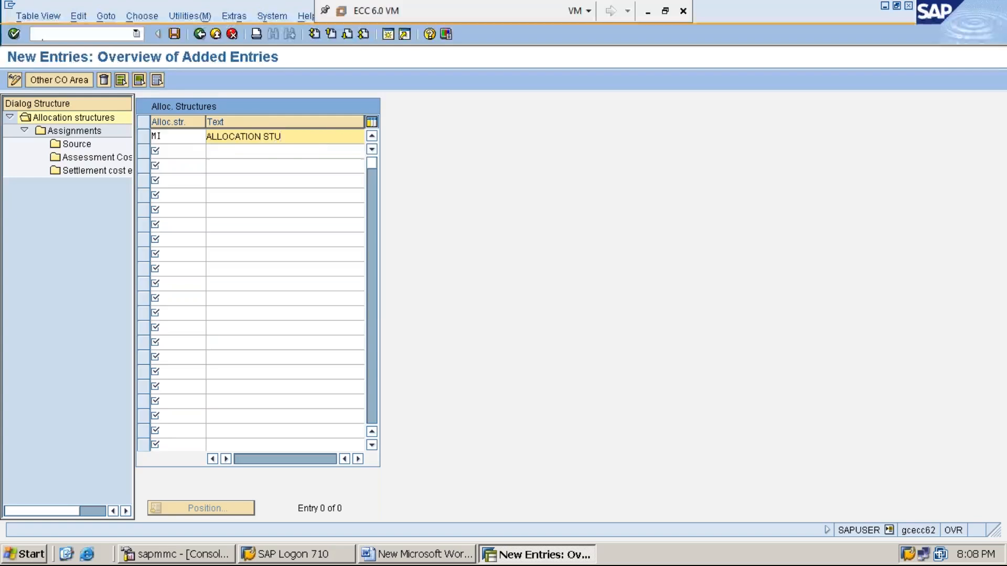
key("BackSpace")
type("RUCTURE FOR MMI1")
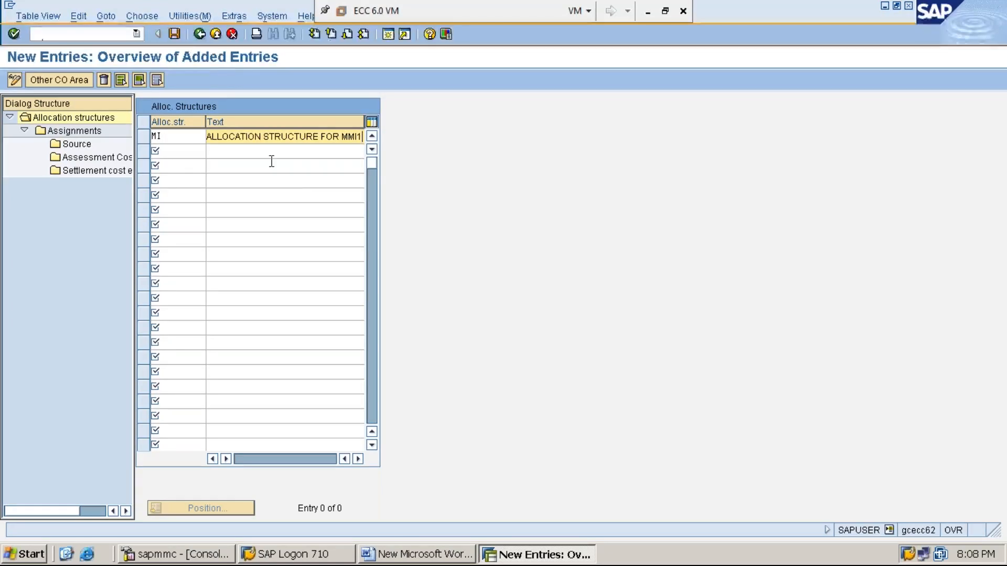
- Save allocation structure MI, confirming the customizing request prompt
left_click(174, 35)
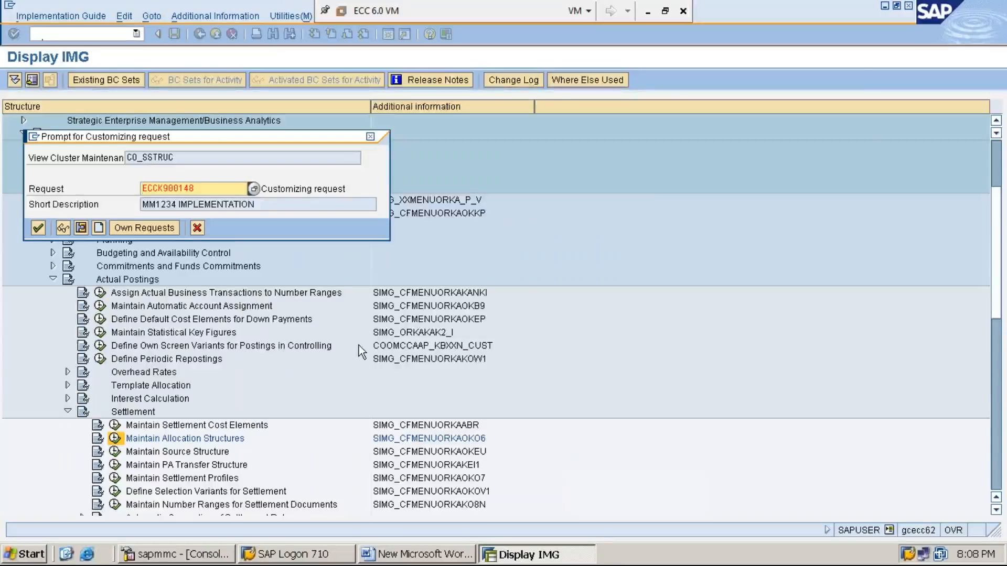
key("Return")
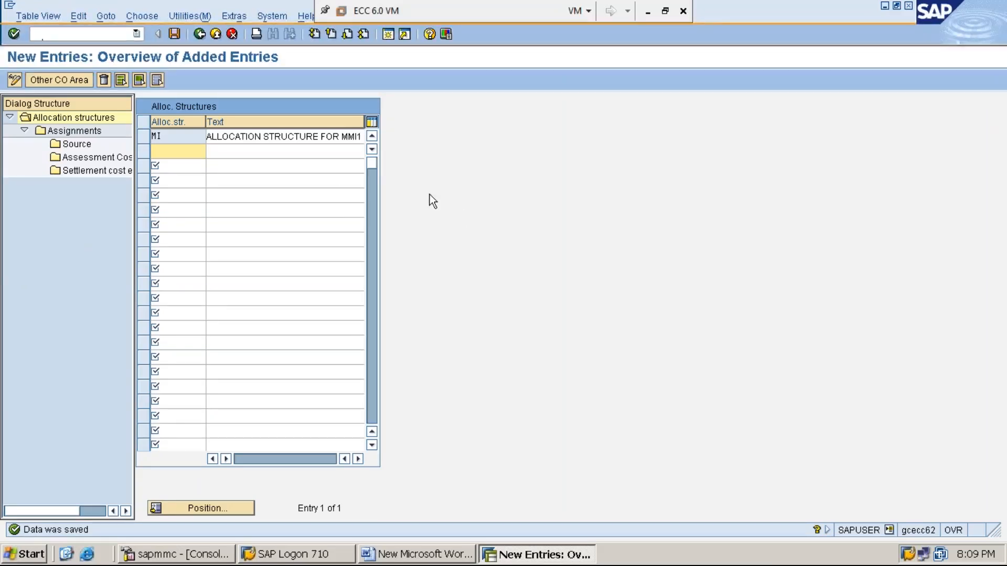
left_click(249, 167)
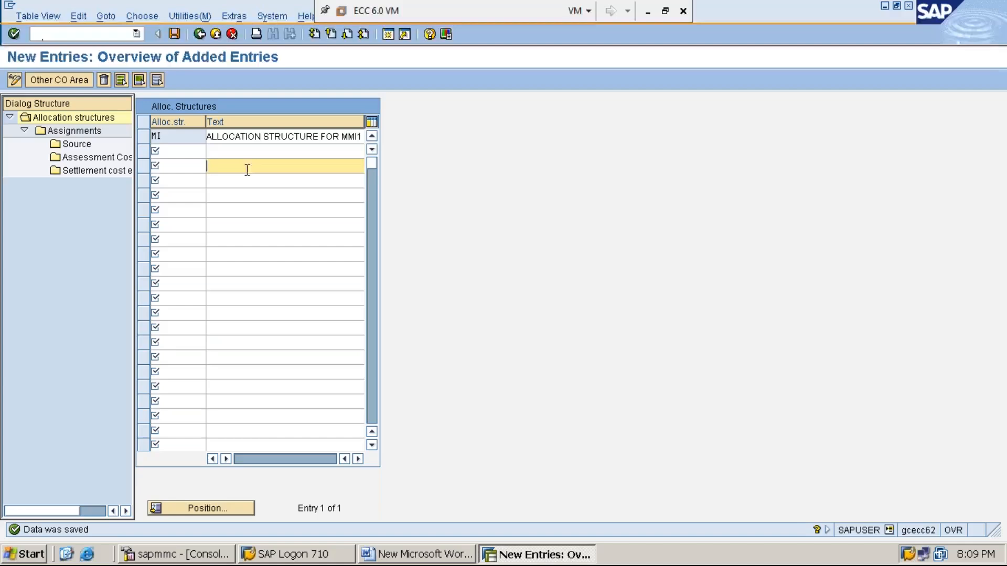
left_click(143, 137)
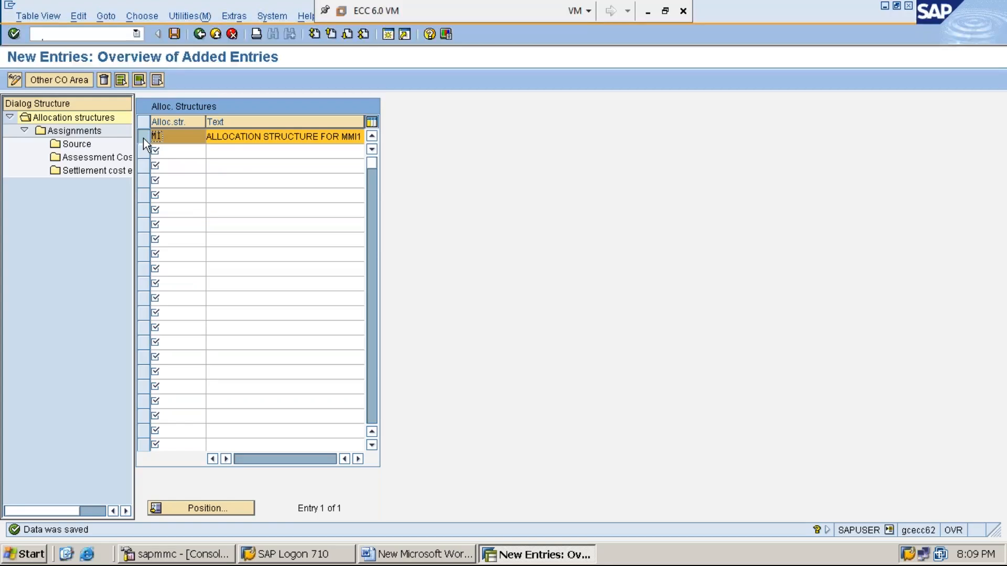
left_click(91, 134)
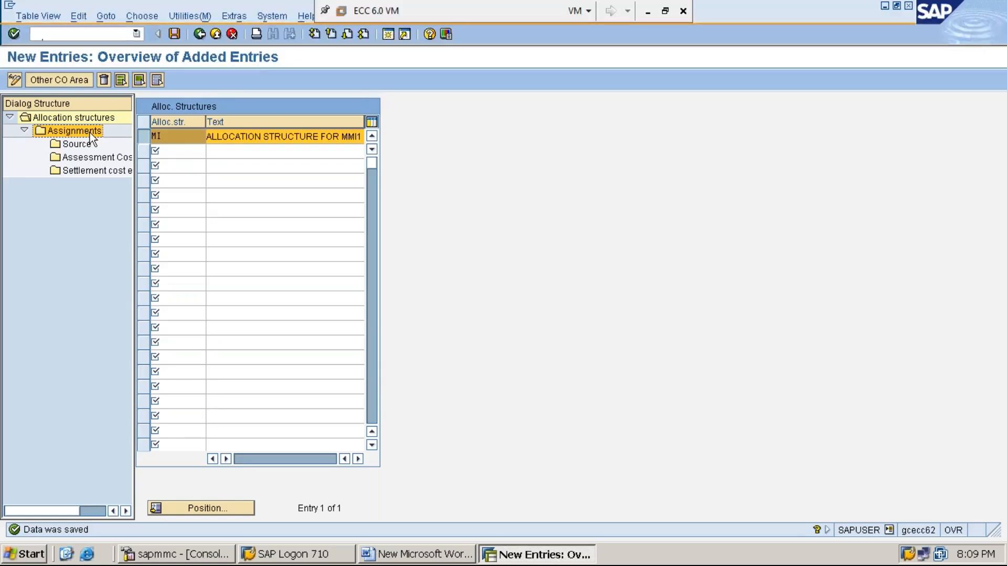
- Open Assignments for structure MI and choose New Entries
double_click(90, 133)
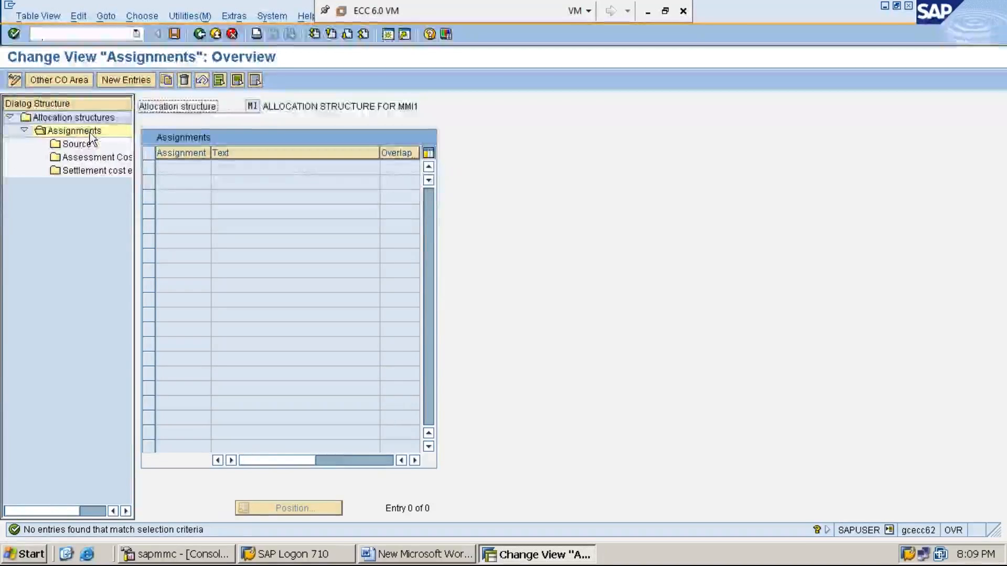
left_click(133, 79)
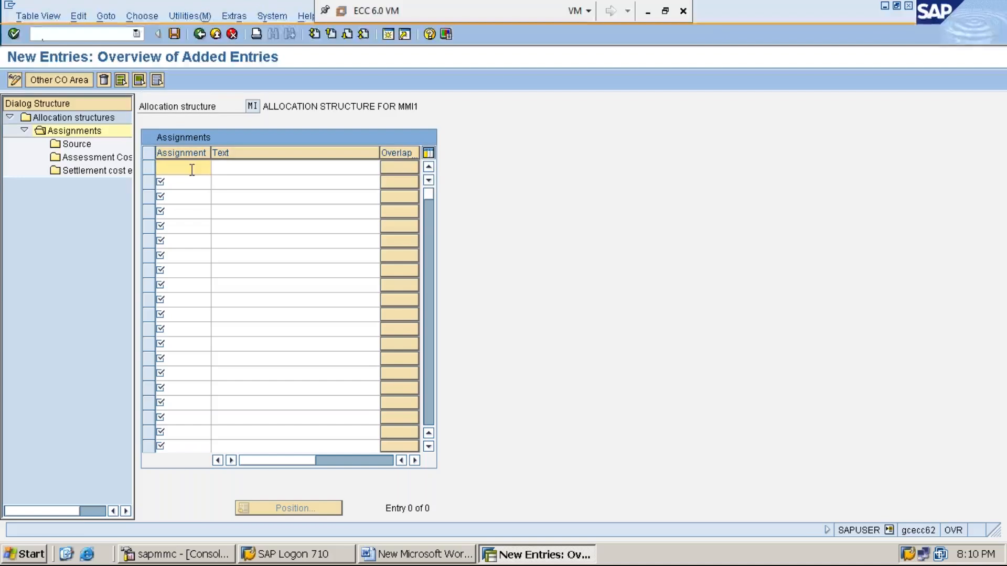
- Enter assignment MIA with text 'ASSIGNMENT ALLOCATION STRUCTUR'
type("MIA")
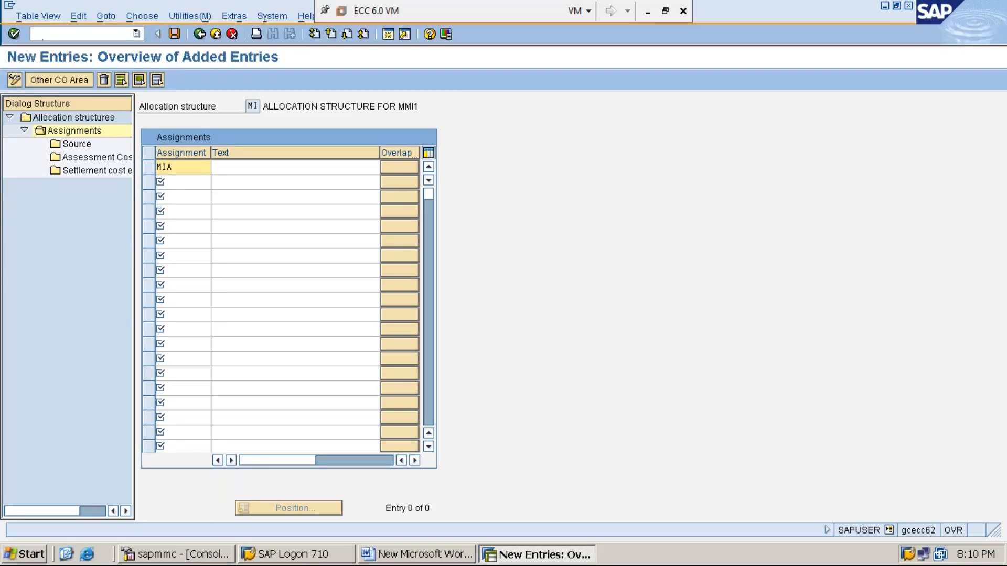
left_click(234, 166)
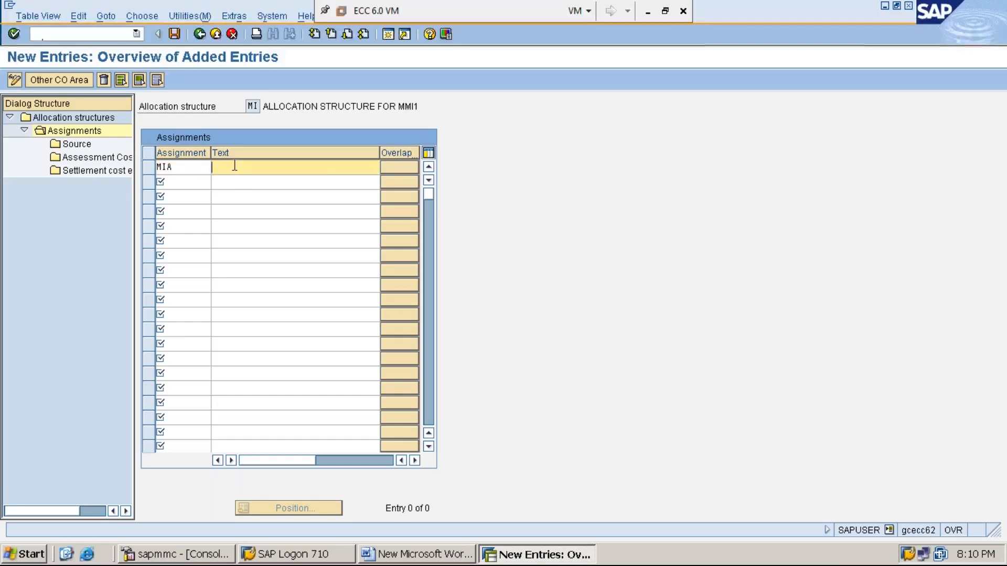
type("A")
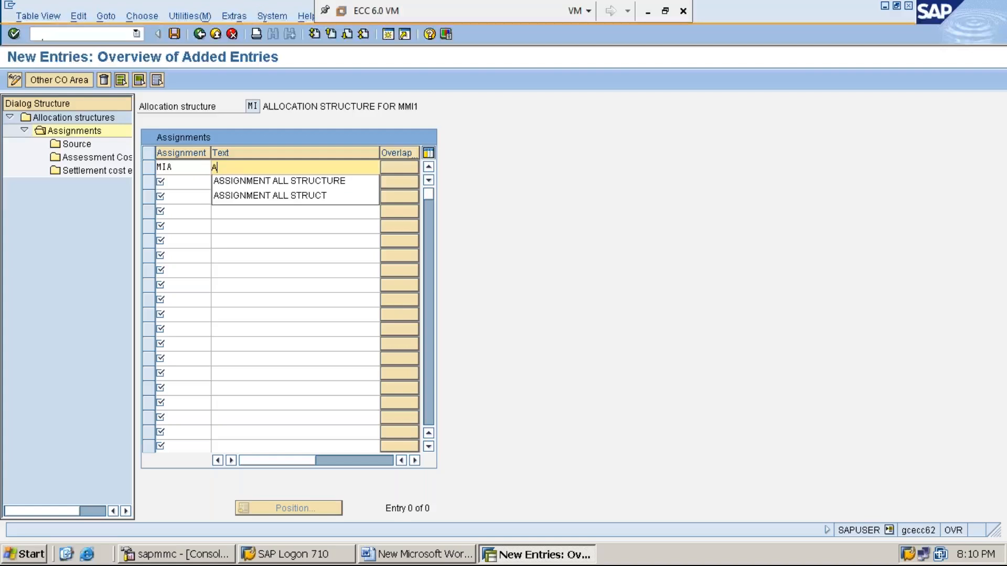
type("SSIGNMENT ALLO")
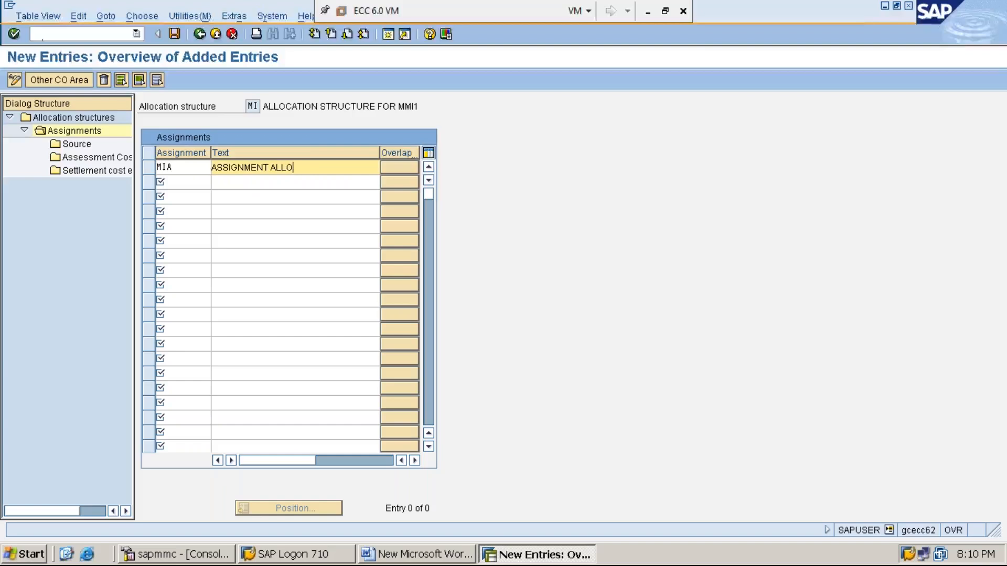
type("CATION STRUC")
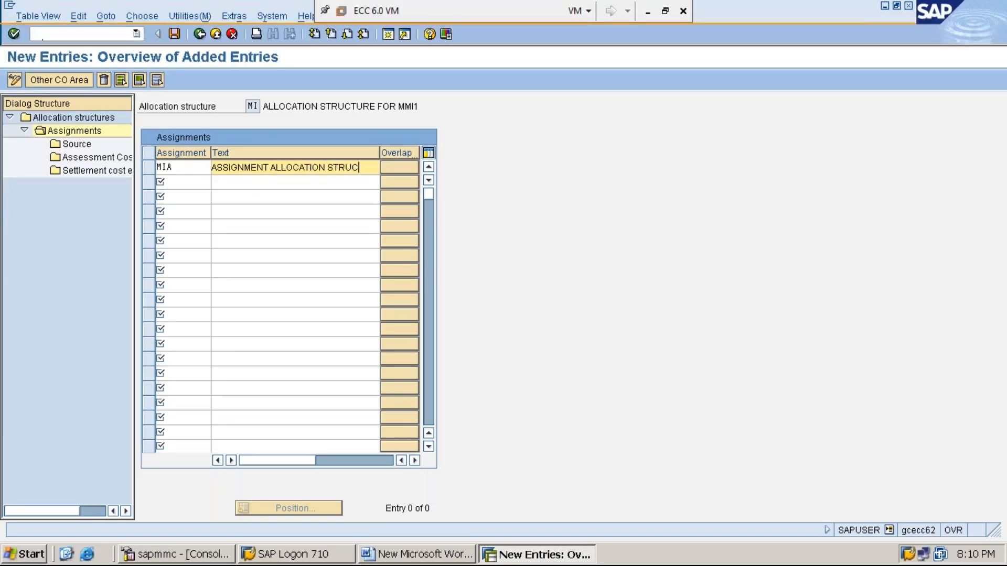
type("TUR")
- Save assignment MIA, then select its row and open the Source level
left_click(174, 34)
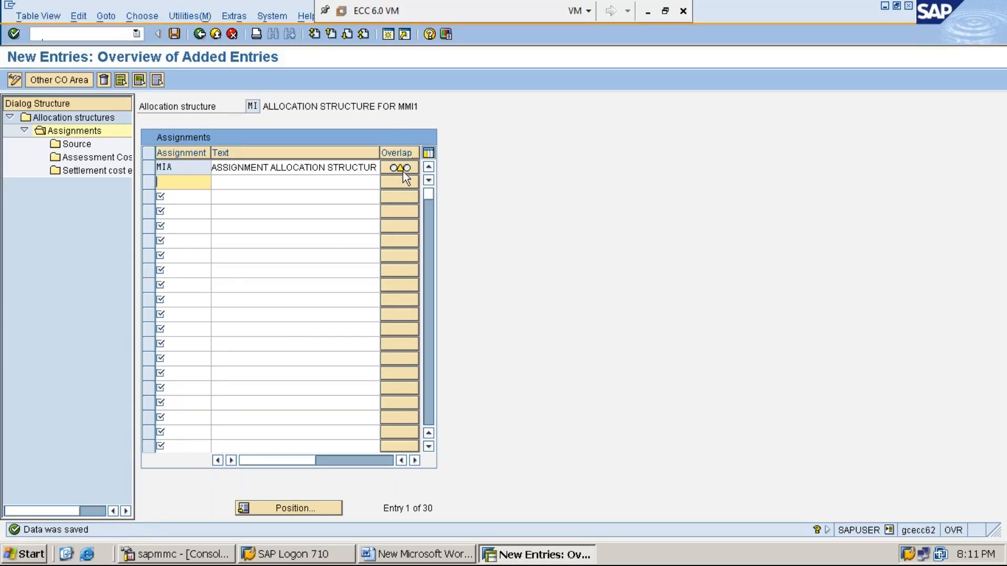
mouse_move(400, 168)
left_click(149, 168)
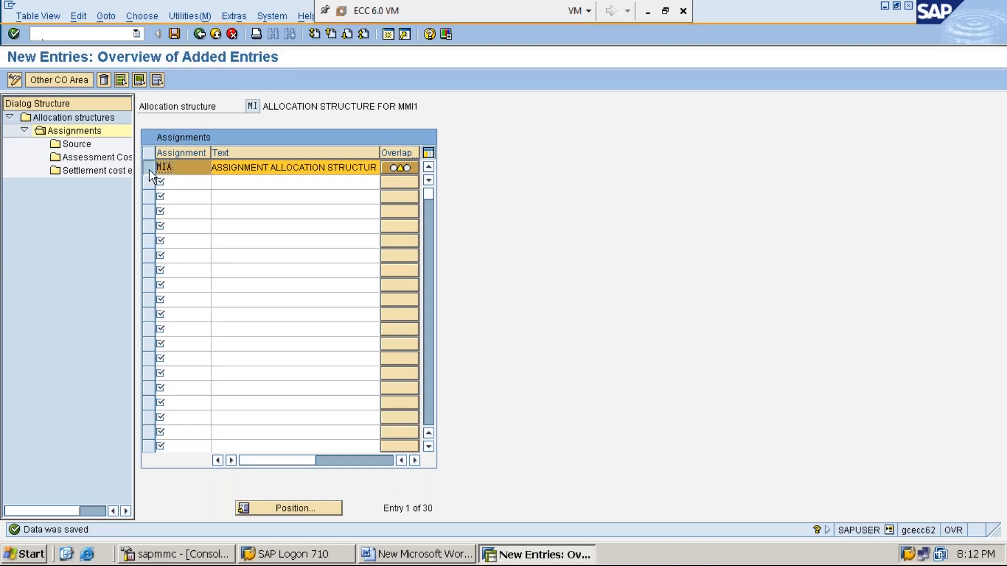
left_click(83, 147)
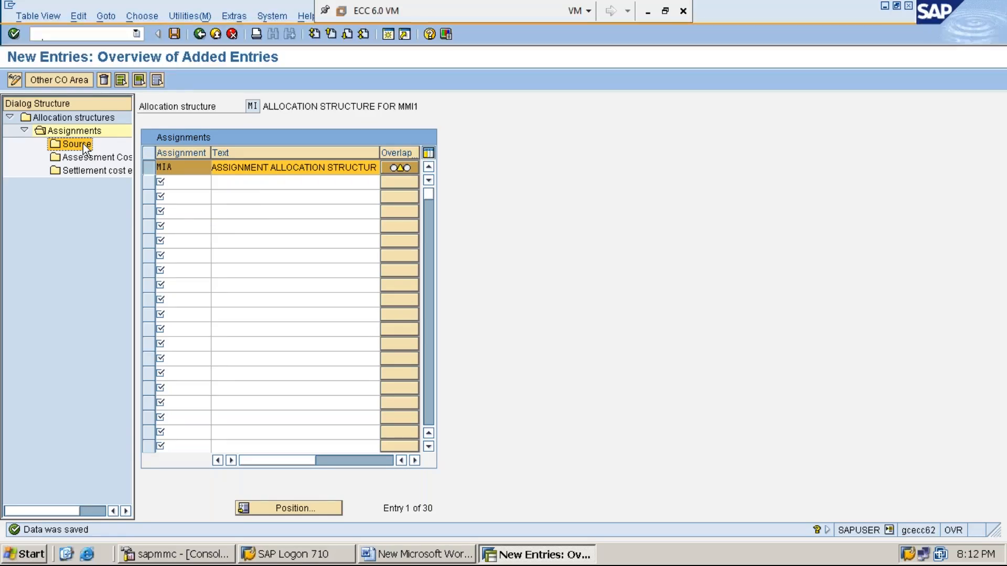
- Give assignment MIA a source cost element range from 300001 to 399999
double_click(83, 143)
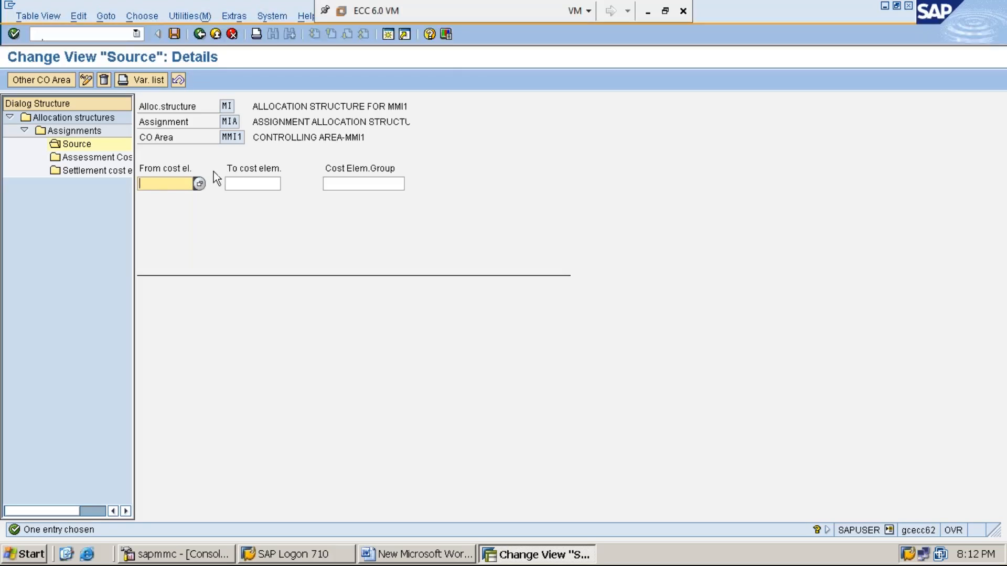
type("3")
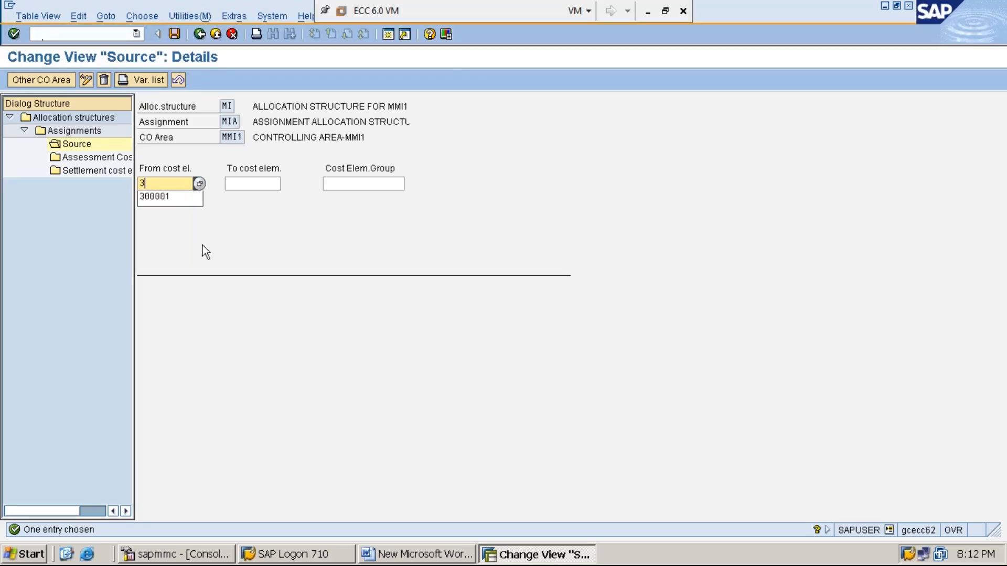
key("Down")
key("Return")
key("Tab")
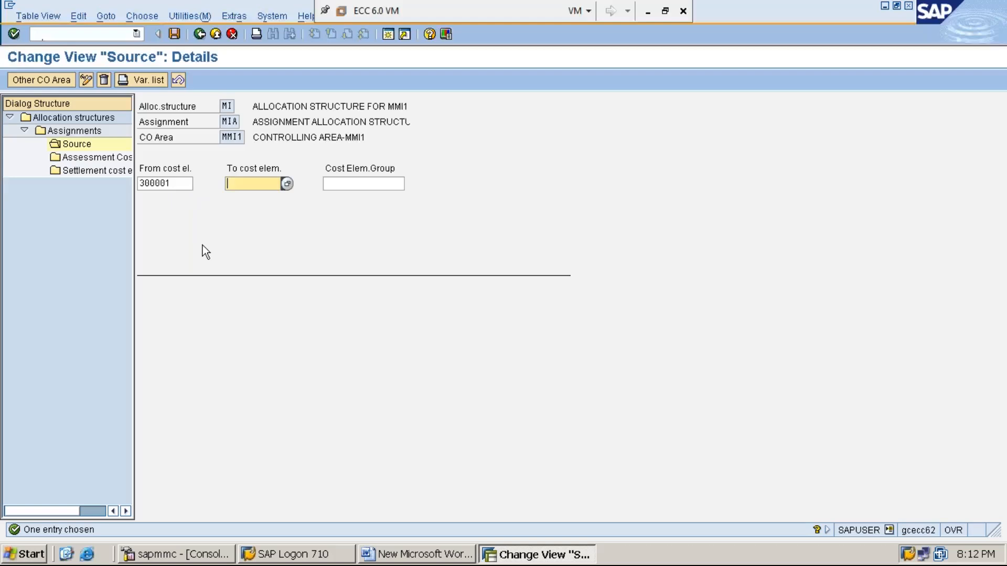
type("399")
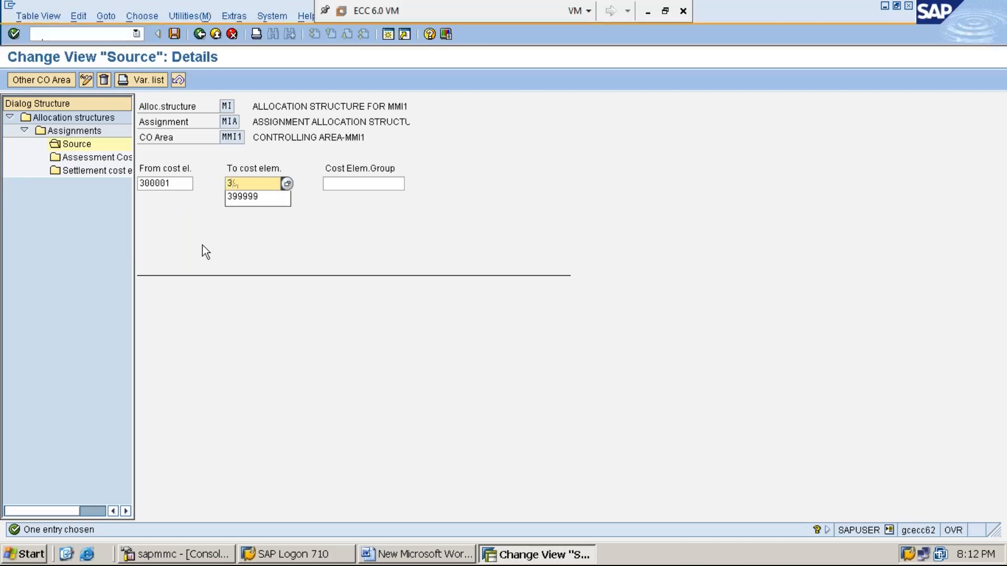
type("999")
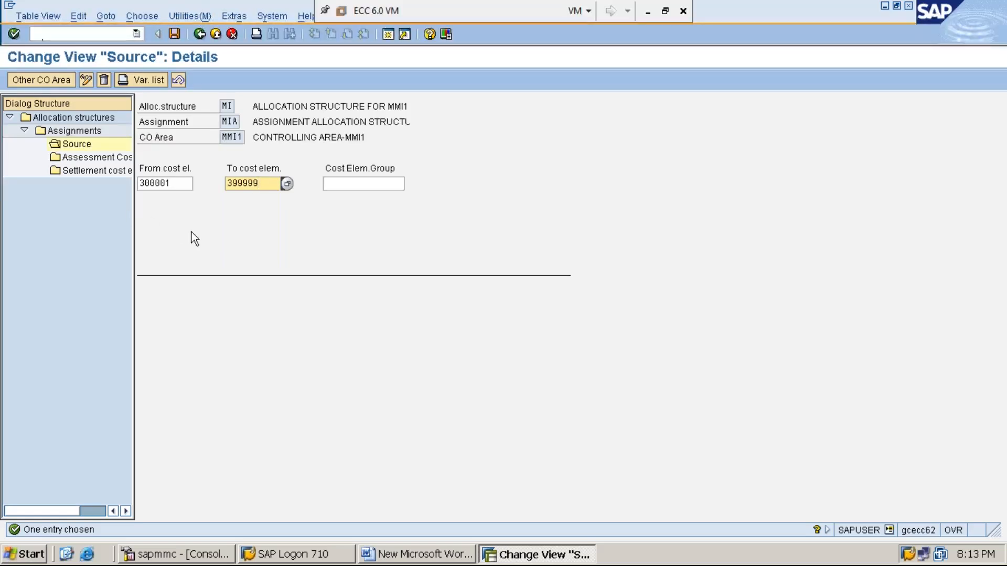
left_click(109, 171)
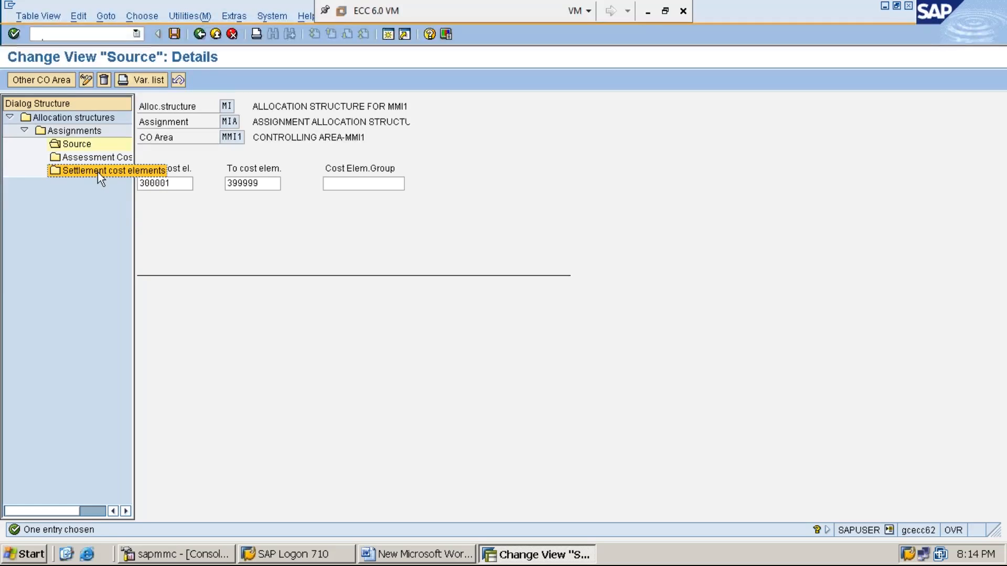
- Open MIA's Settlement cost elements overview and start New Entries
double_click(97, 172)
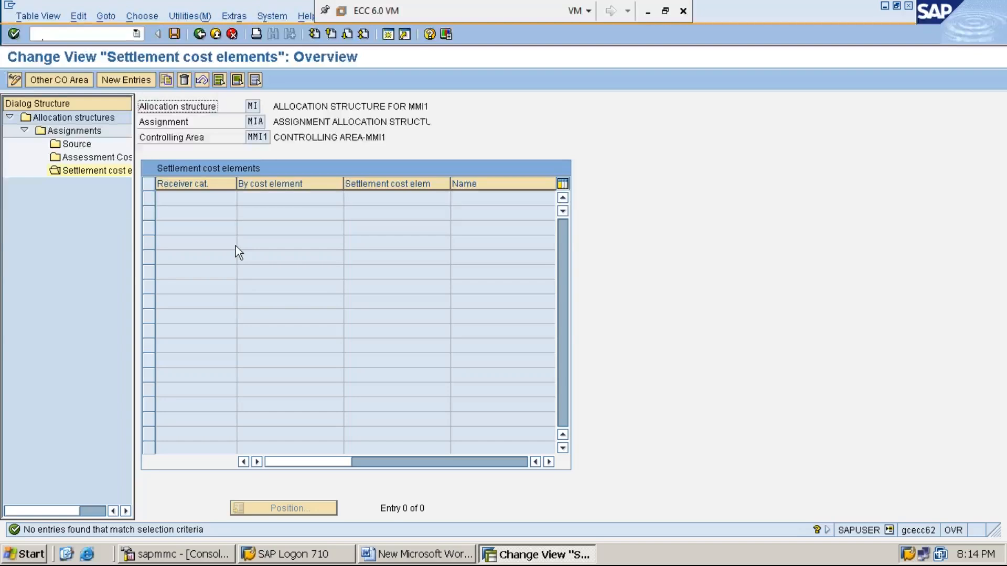
left_click(127, 81)
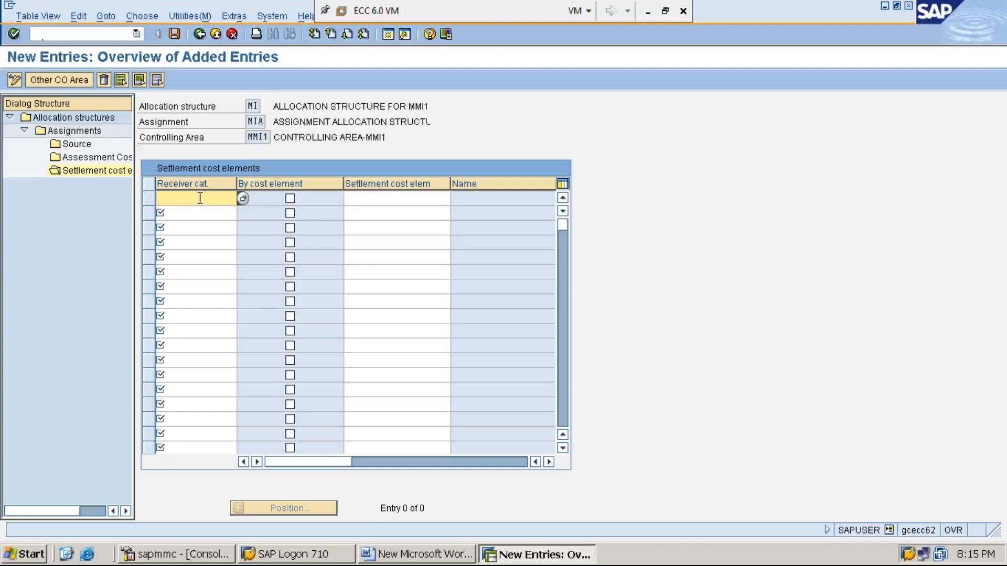
- Set Cost center (CTR) as the receiver category in the first settlement cost element row
left_click(241, 199)
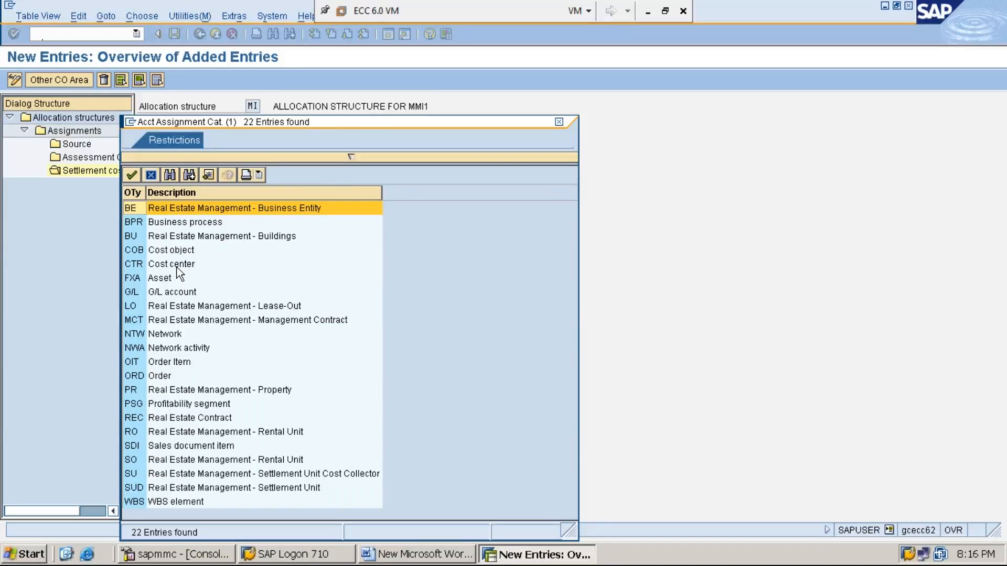
double_click(179, 264)
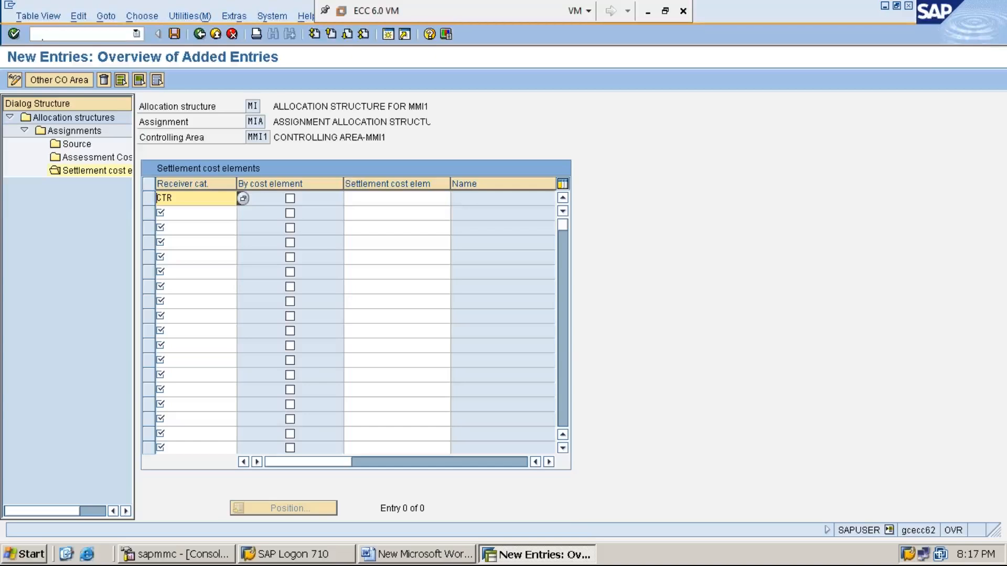
left_click(196, 271)
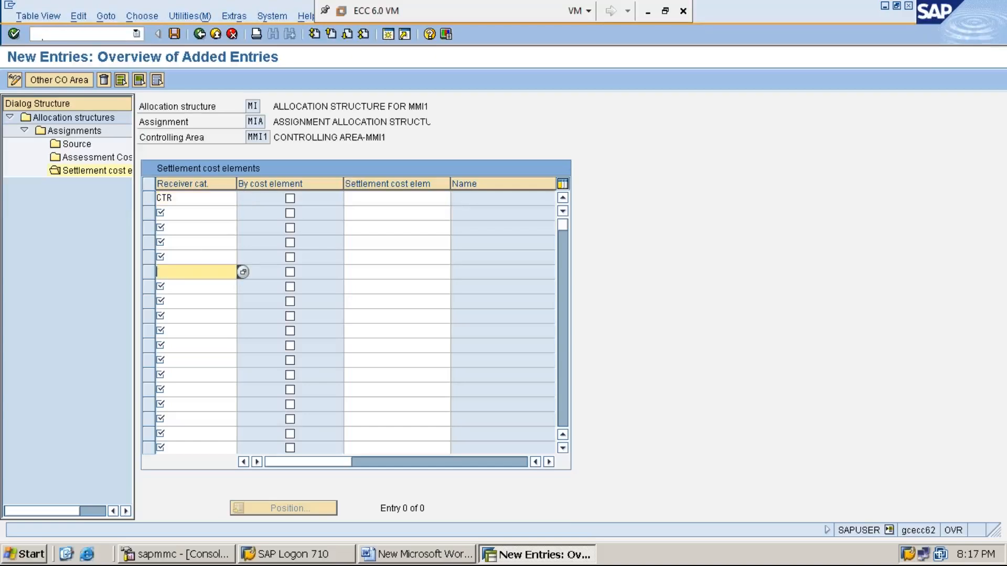
left_click(394, 199)
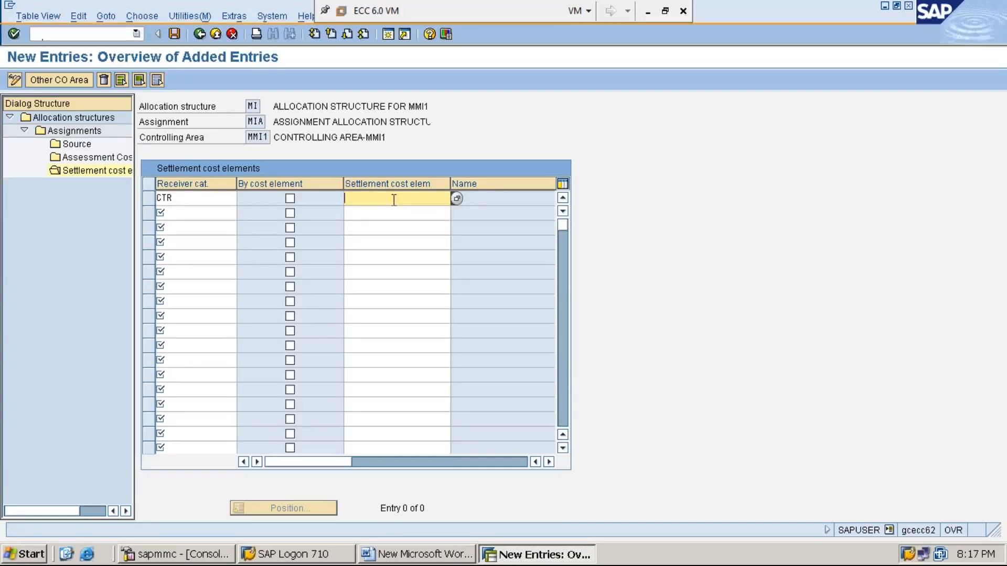
- Choose 921003 INTERNAL ORDER MARKETTING EXPENSES as the CTR row's settlement cost element
left_click(457, 198)
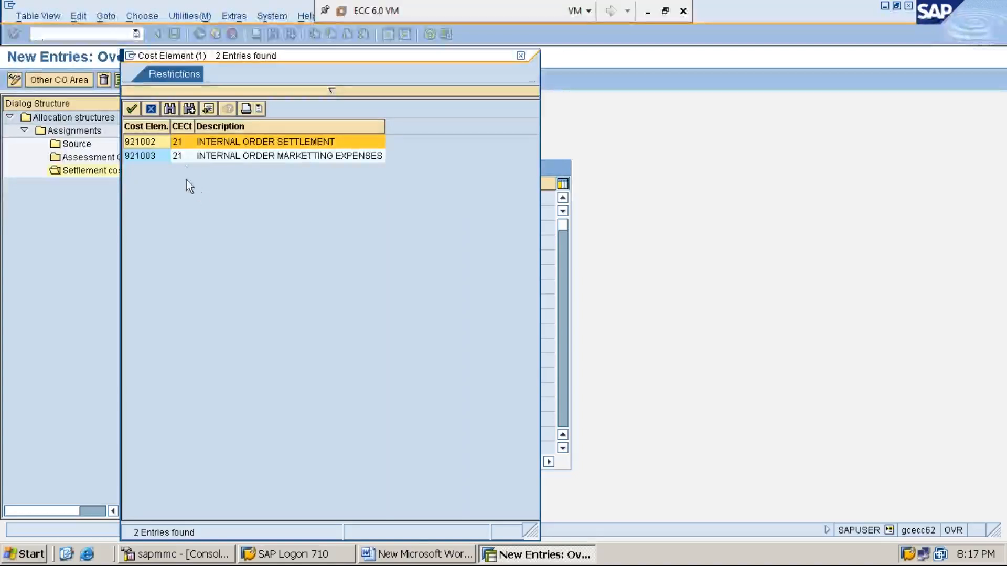
left_click(231, 157)
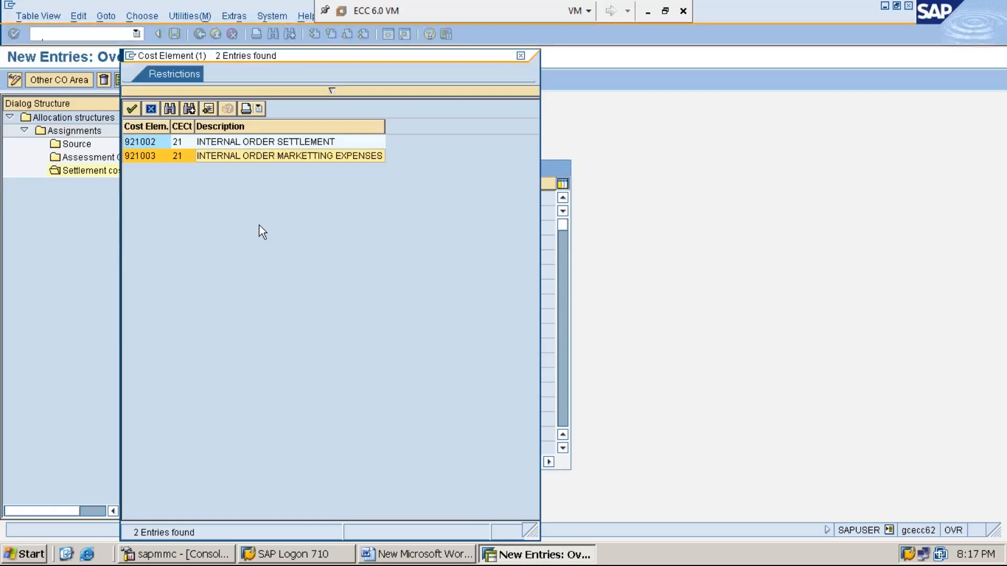
left_click(283, 156)
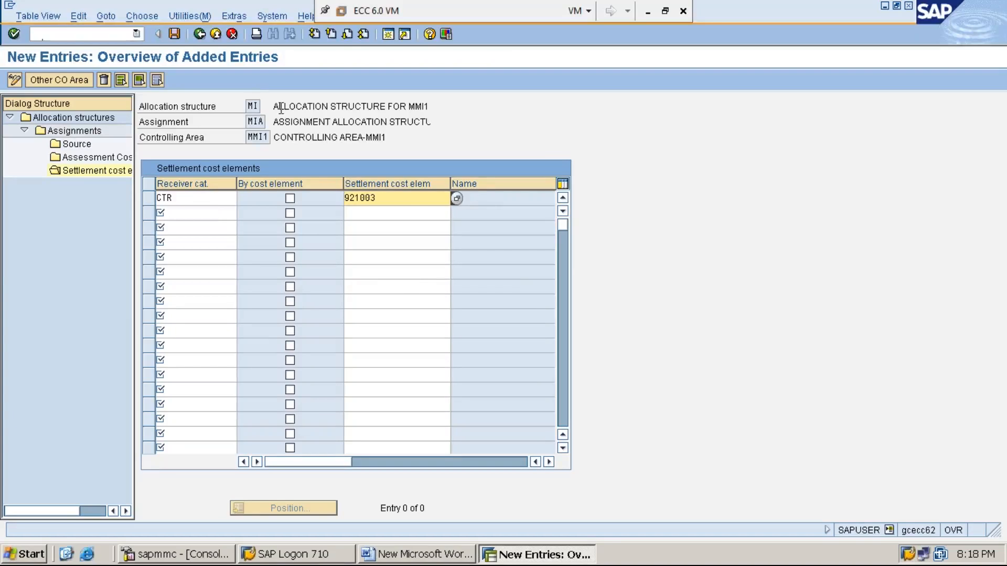
- Save the CTR / 921003 entry and go back twice to the Assignments table
left_click(175, 35)
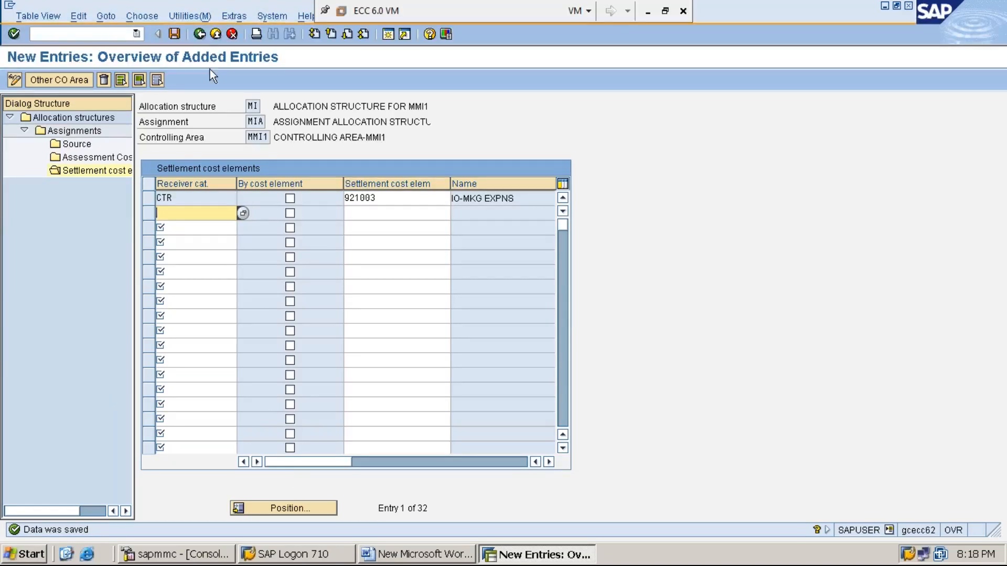
left_click(200, 35)
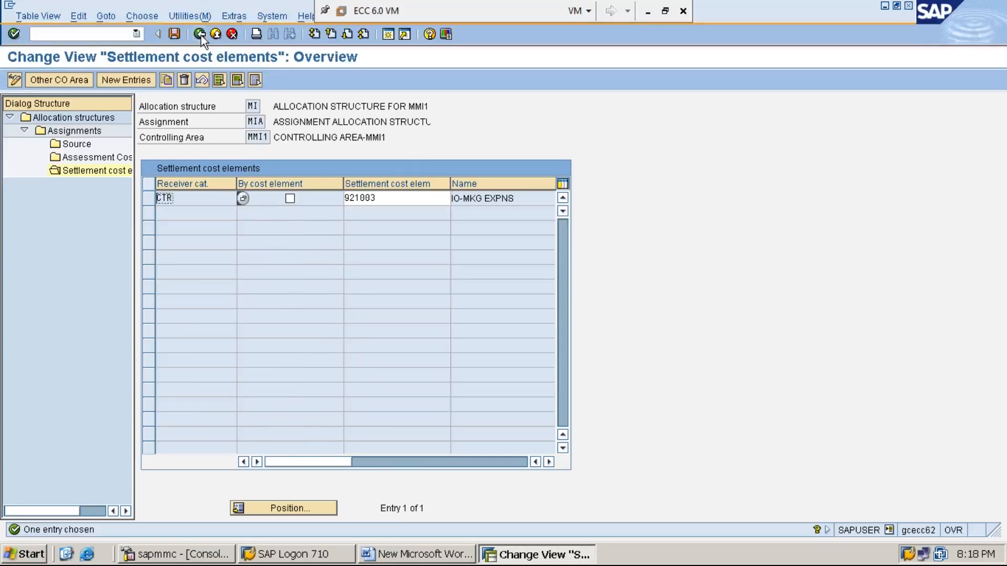
left_click(200, 34)
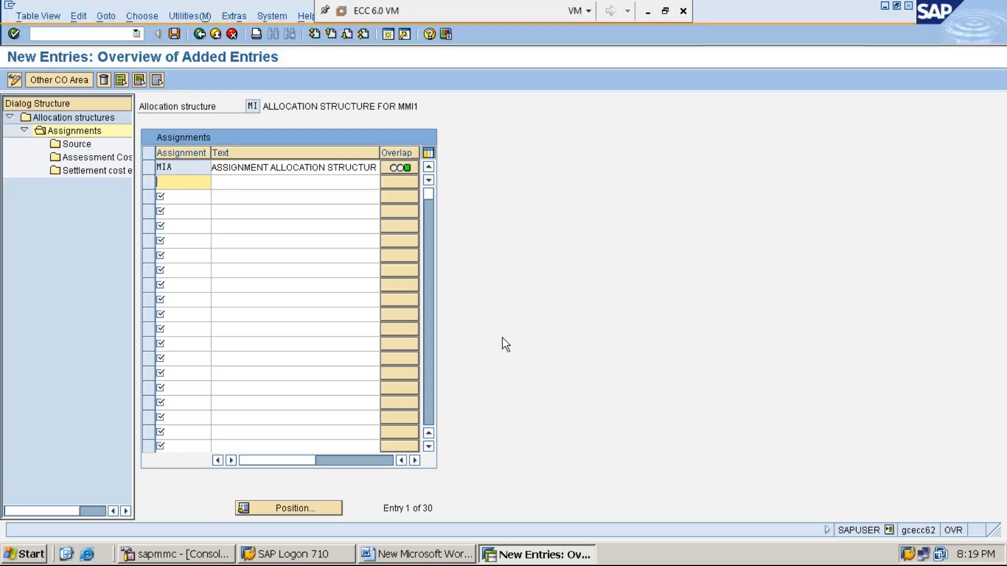
left_click(434, 555)
- Add the line '*STEP:9: MAINTAIN / CREATE SETTLEMENT PROFIE USING OKO7' to the Word notes
key("Return")
type("*STEP")
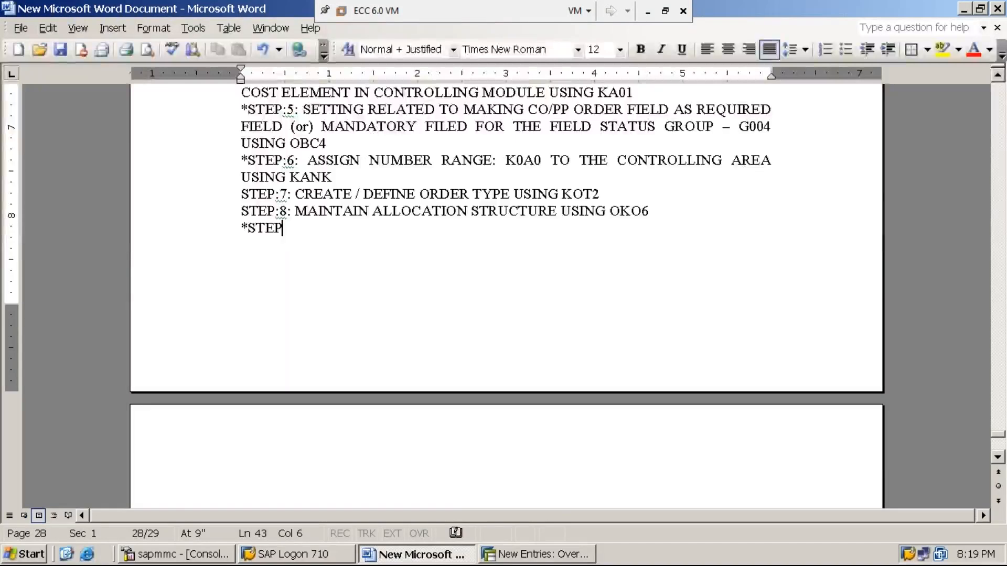
type(":9:")
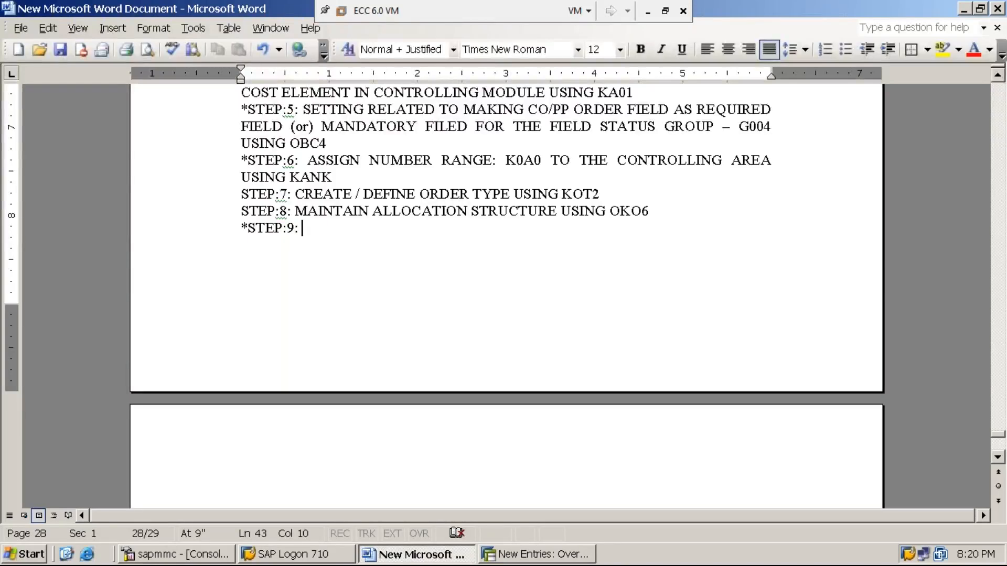
type("MAINTAIN ")
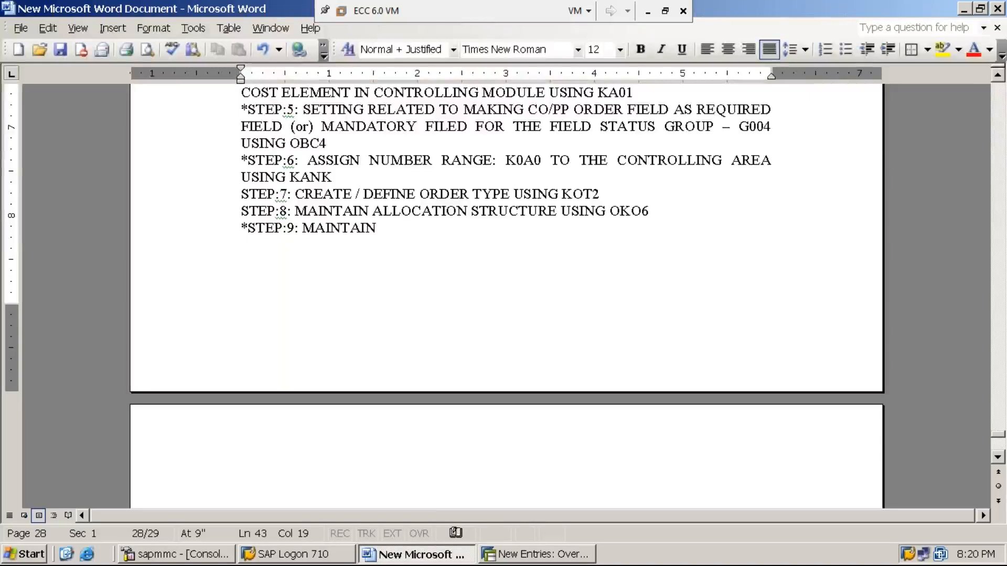
type("/ CREATE SETTLEM")
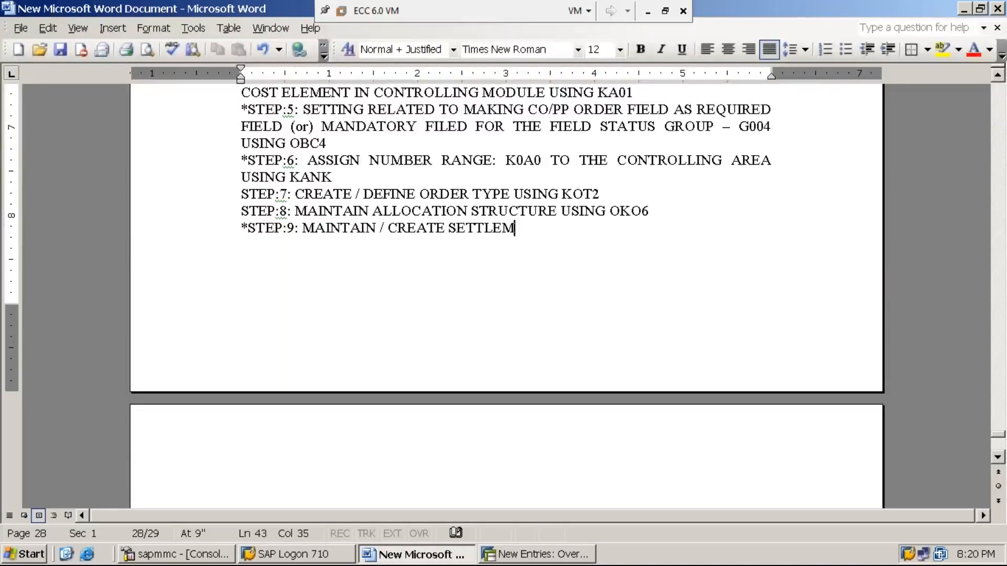
type("ENT PROFIE ")
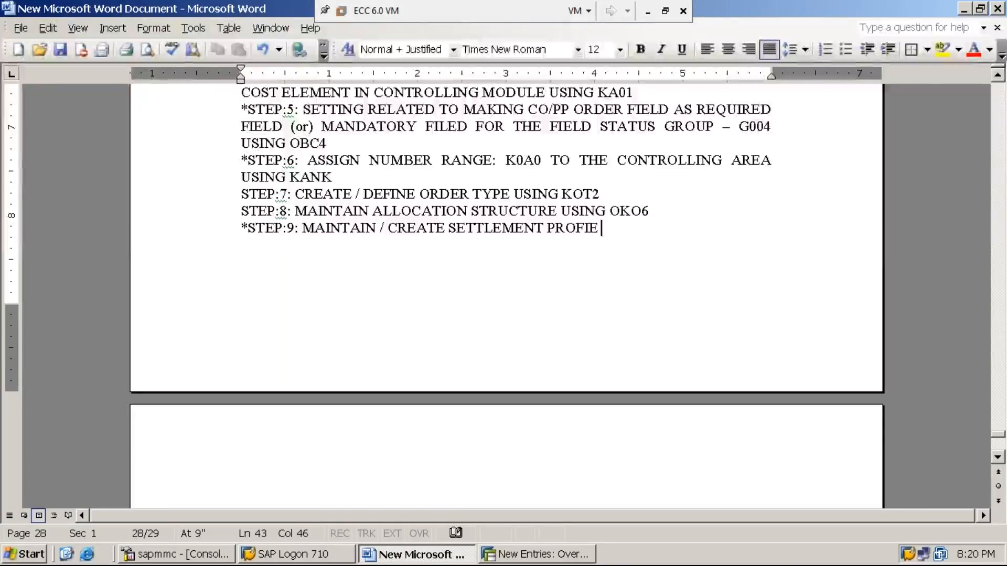
type("USING ")
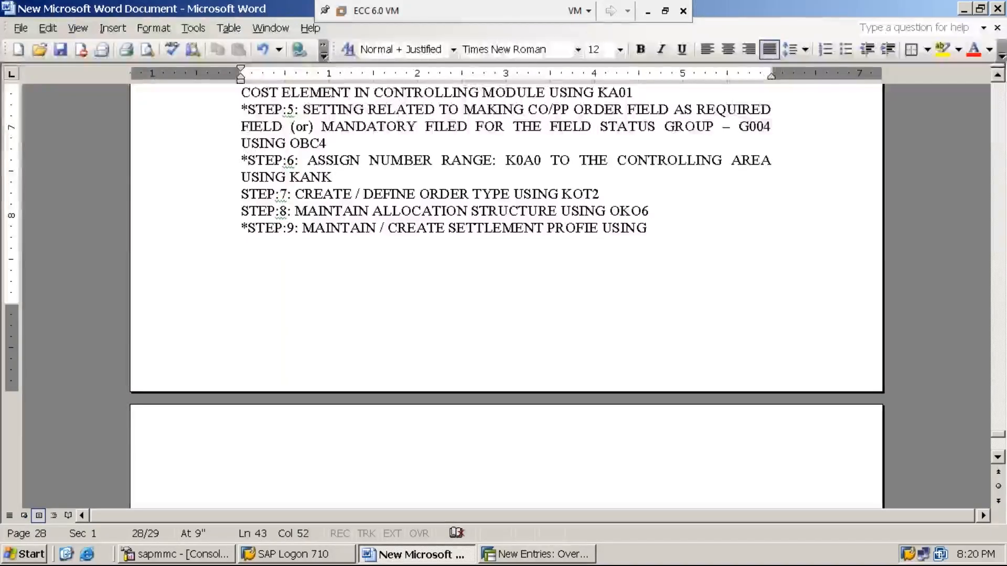
type("OKO7")
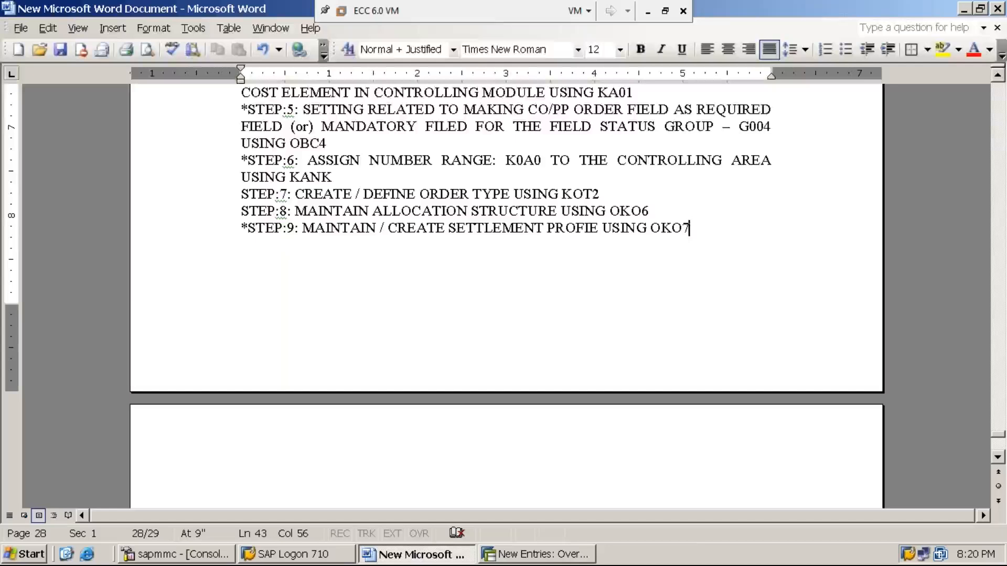
left_click(553, 554)
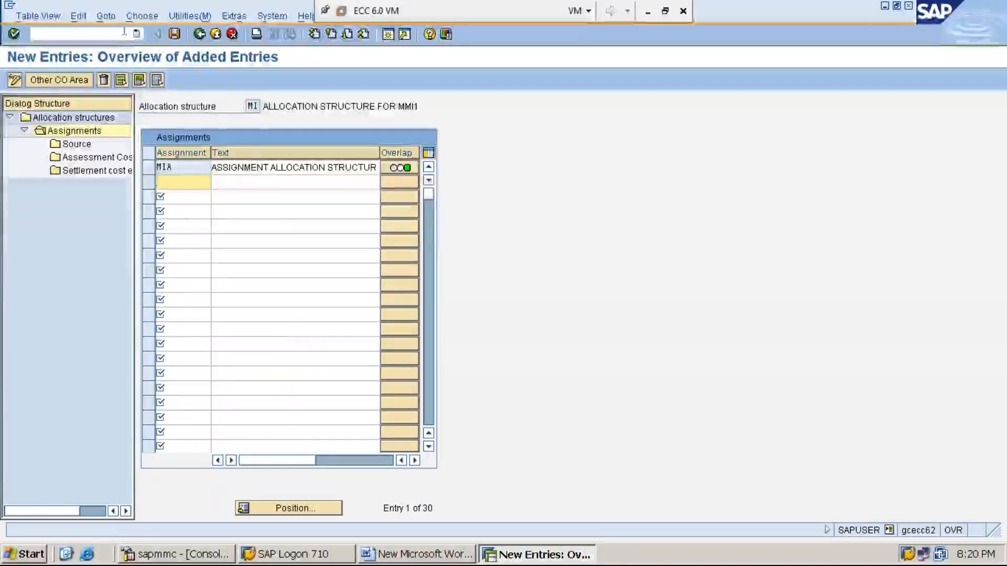
- Return to SAP Easy Access with /n and open transaction SPRO
left_click(73, 34)
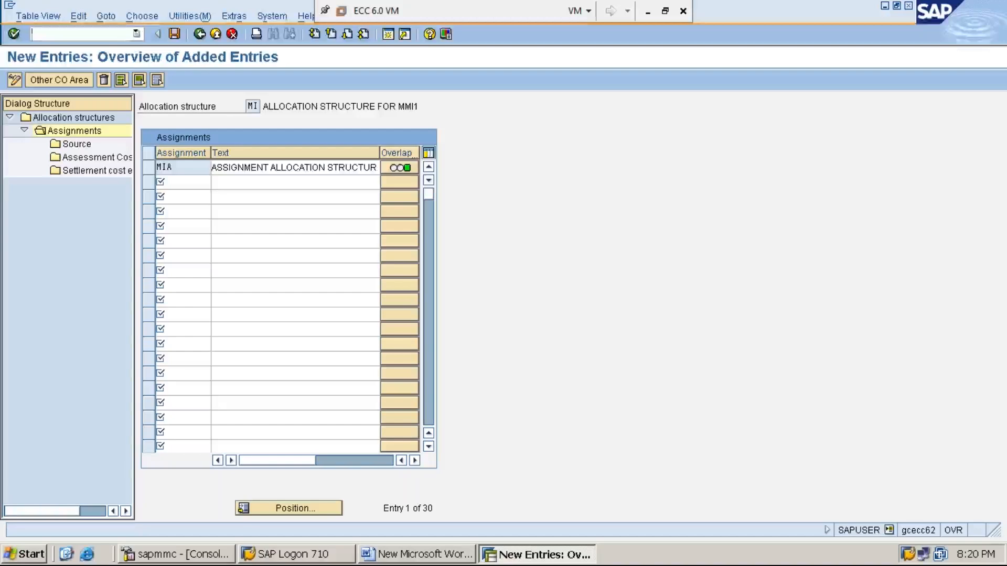
type("/n")
key("Return")
type("SPRO")
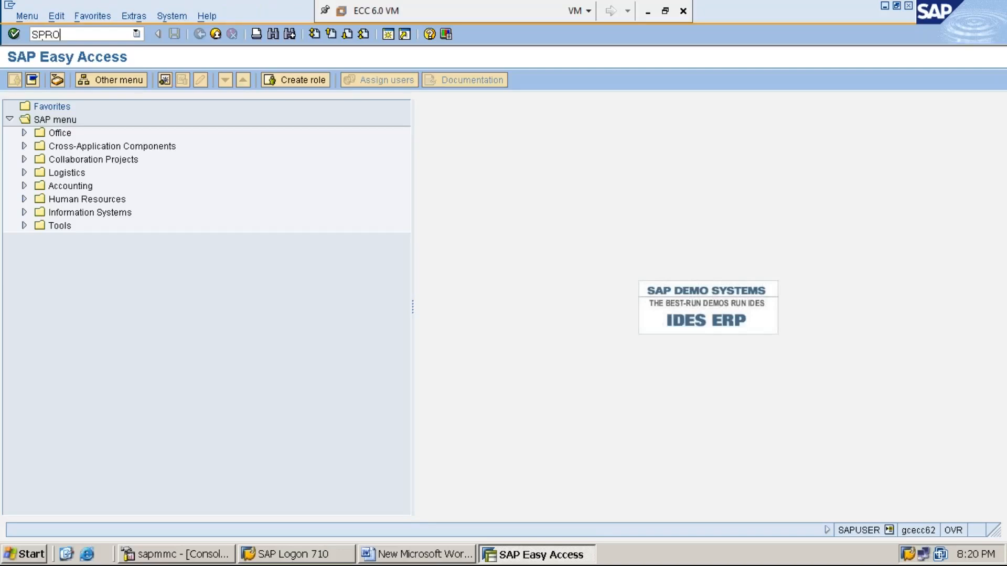
key("Return")
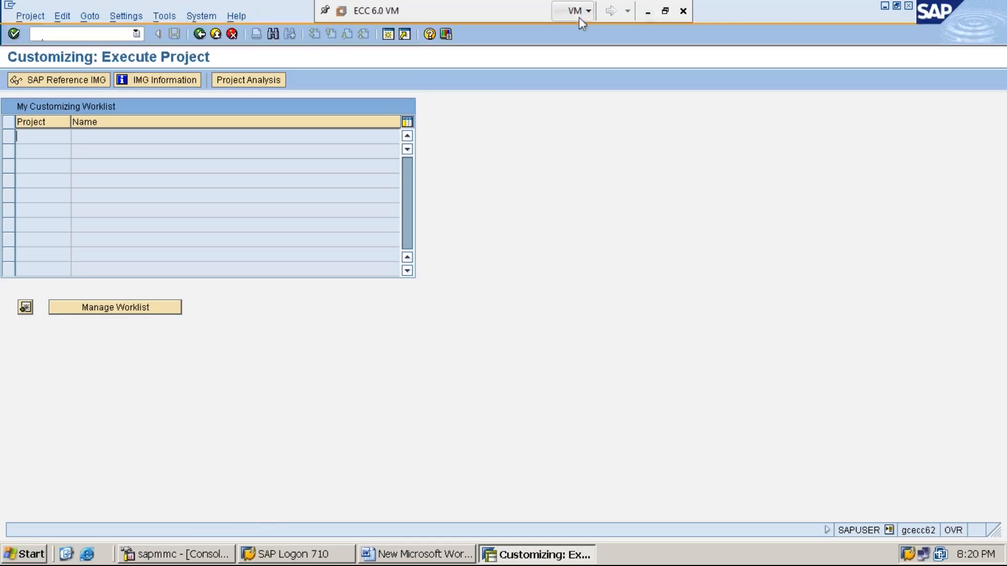
- Minimize the SAP virtual machine window and restore it to full screen
left_click(648, 12)
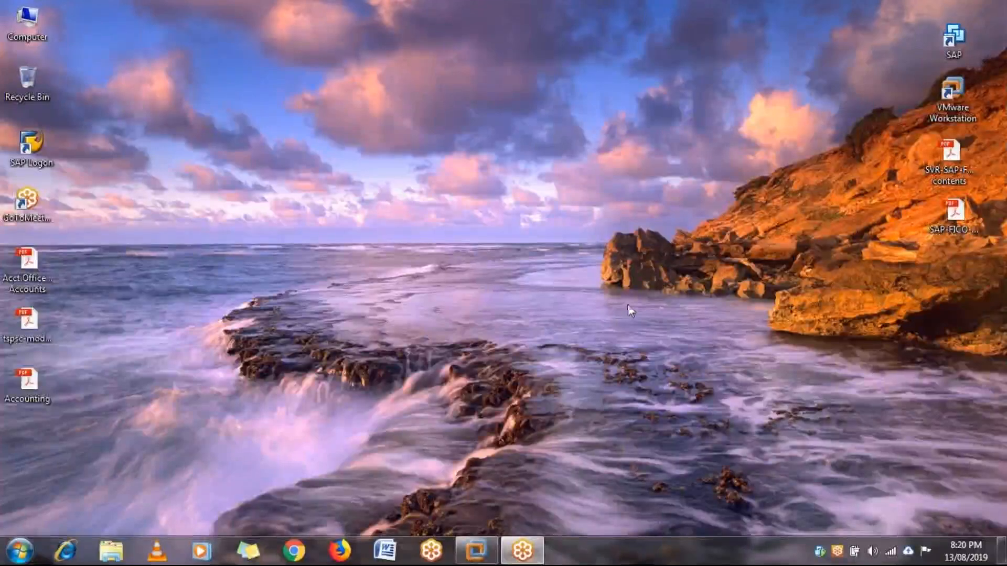
mouse_move(478, 557)
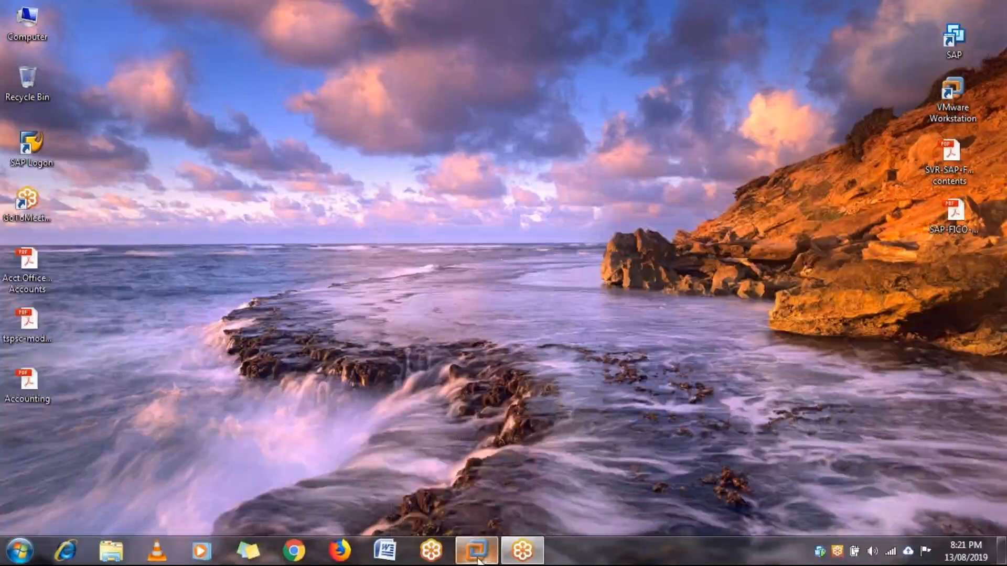
left_click(501, 475)
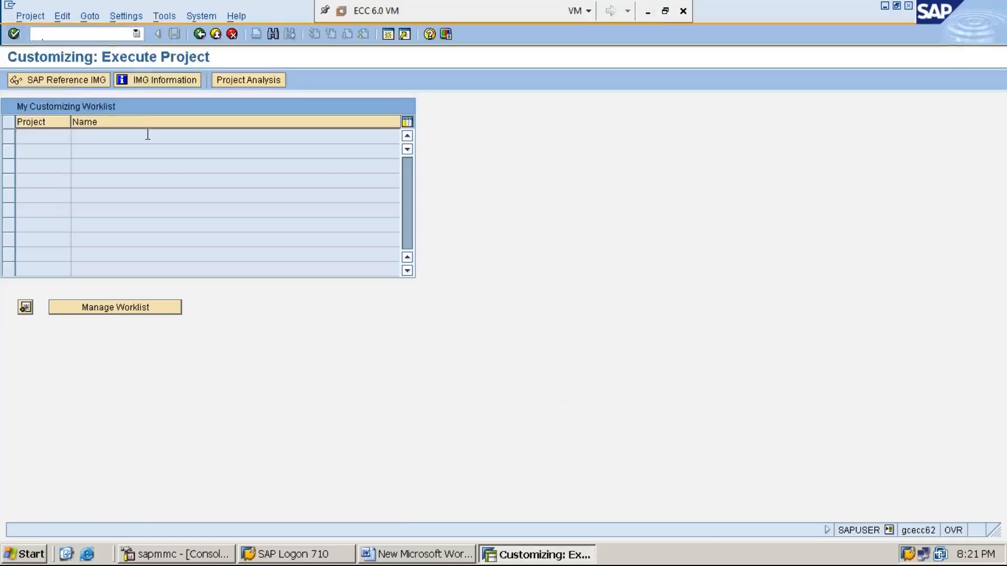
- Open the SAP Reference IMG with Display Key technical names turned on
left_click(80, 82)
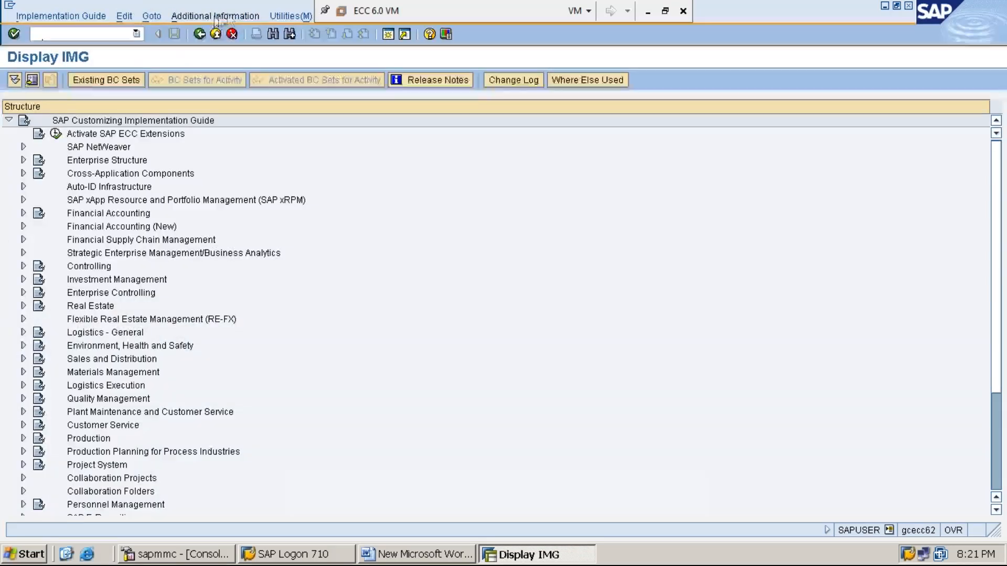
left_click(231, 20)
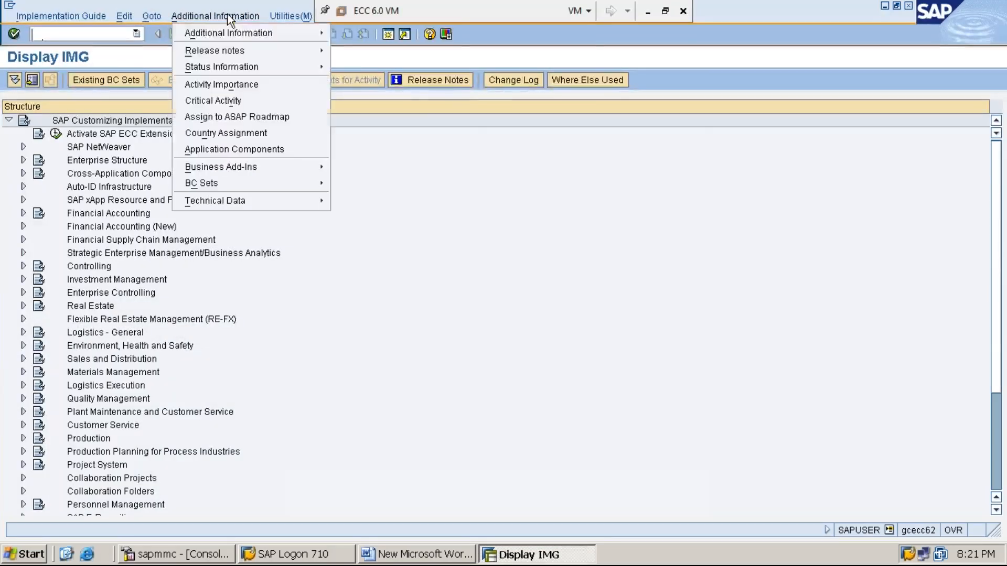
mouse_move(231, 33)
mouse_move(363, 49)
key("Return")
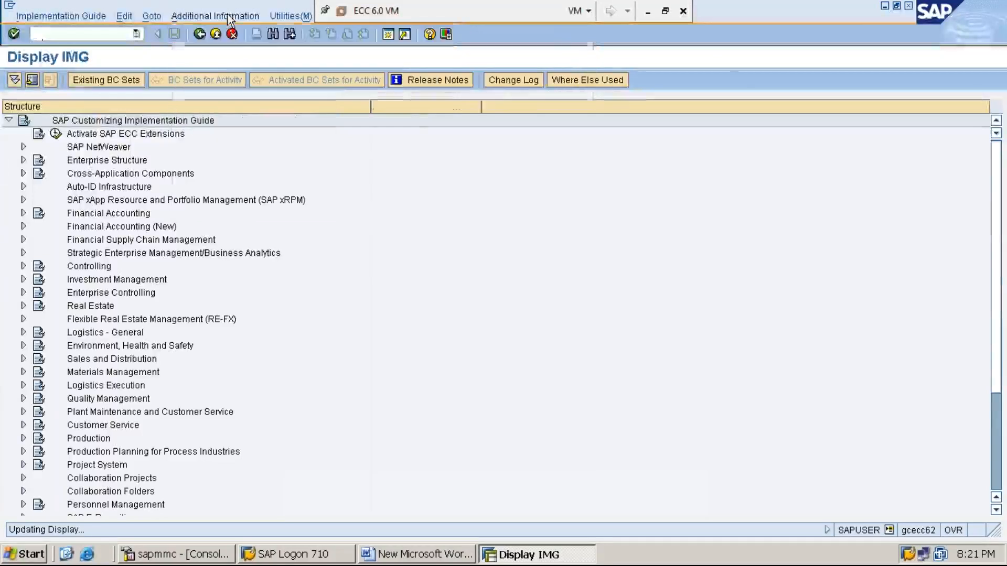
- Expand Controlling and Internal Orders in the IMG tree
left_click(88, 268)
double_click(87, 267)
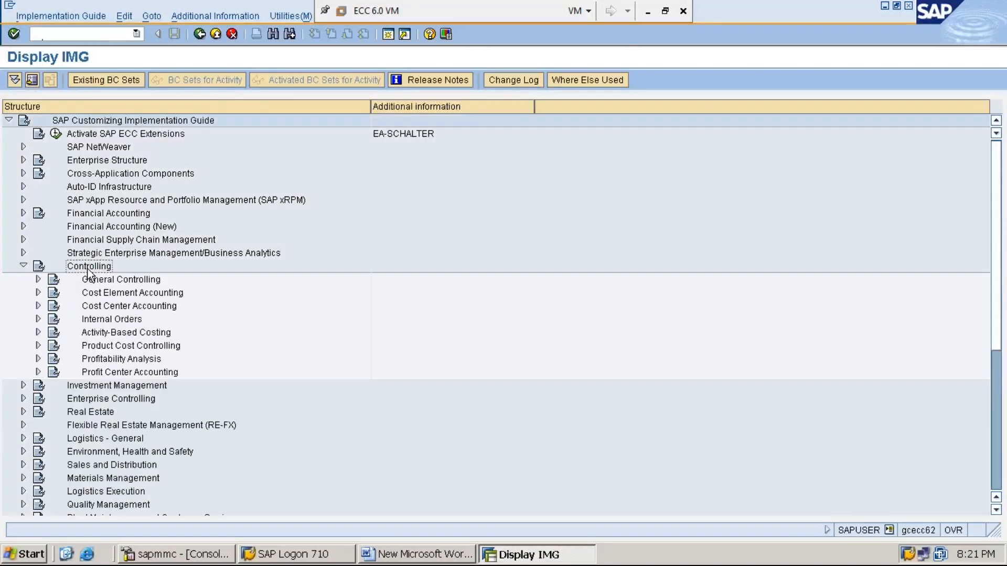
key("Down")
key("Down")
key("Down")
key("Down")
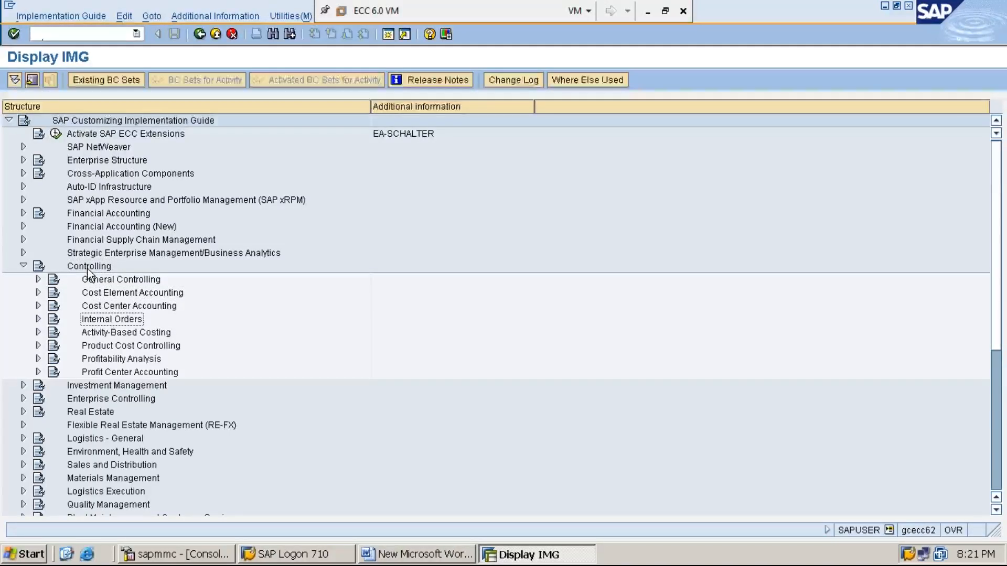
key("Right")
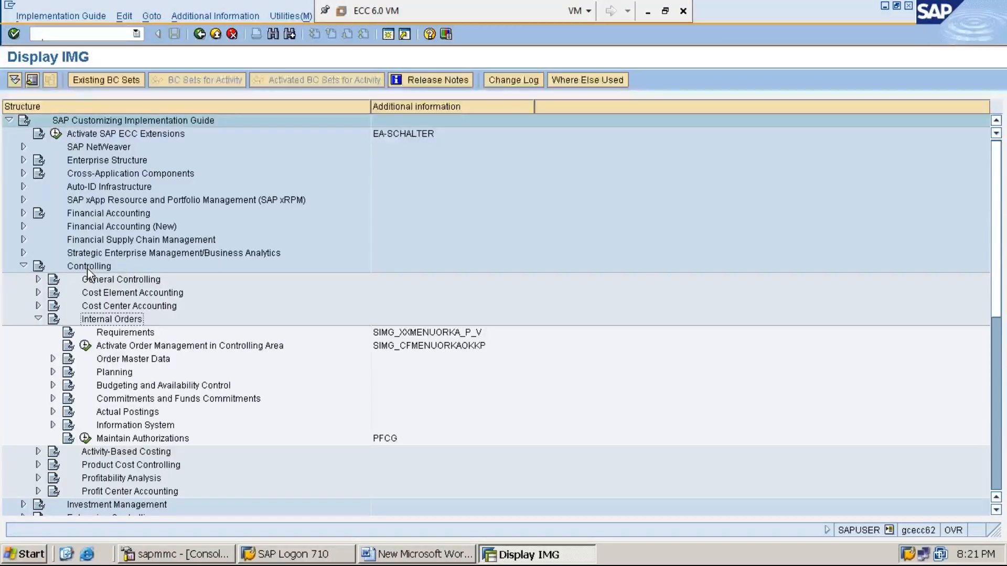
key("Down")
key("Down")
key("Down")
key("Down")
key("Down")
key("Down")
key("Down")
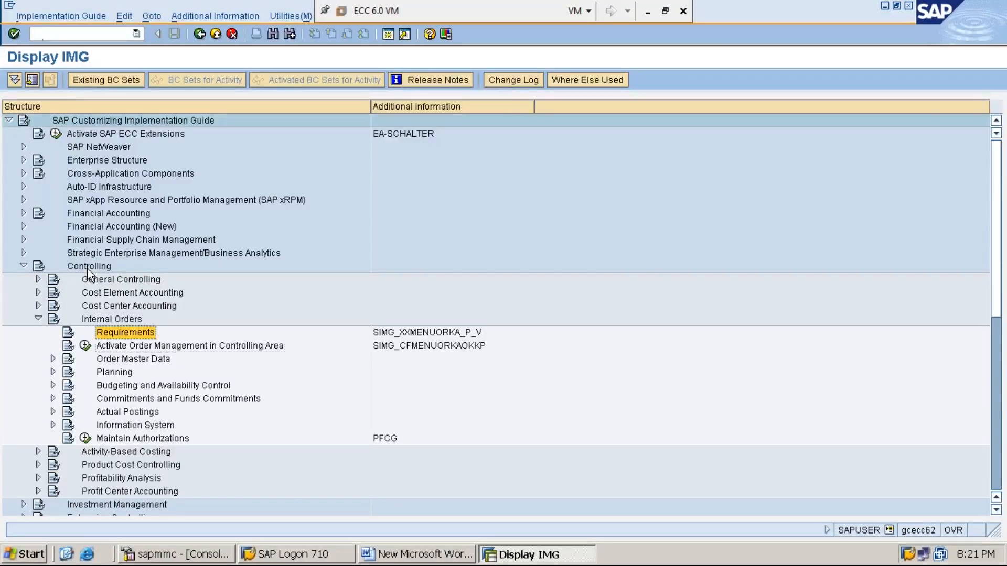
- Expand the Actual Postings and Settlement branches under Internal Orders
key("Right")
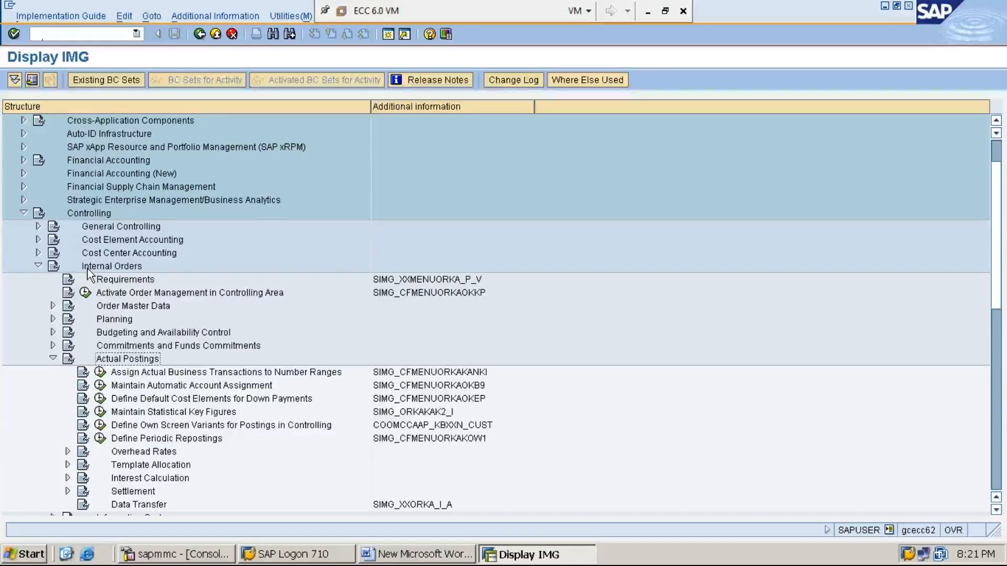
key("Down")
key("Down")
key("Down")
key("Down")
key("Down")
key("Down")
key("Down")
key("Down")
key("Down")
key("Down")
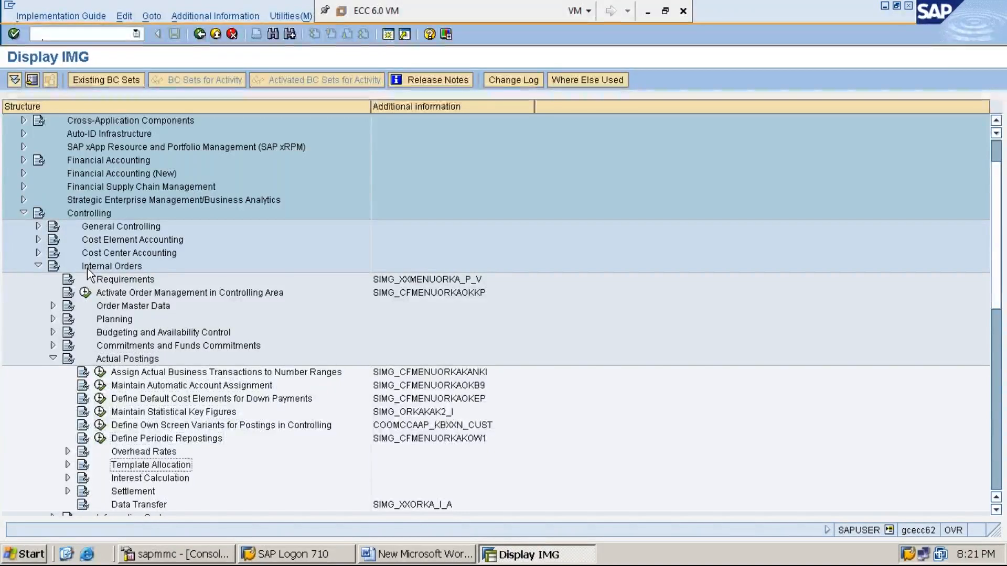
key("Right")
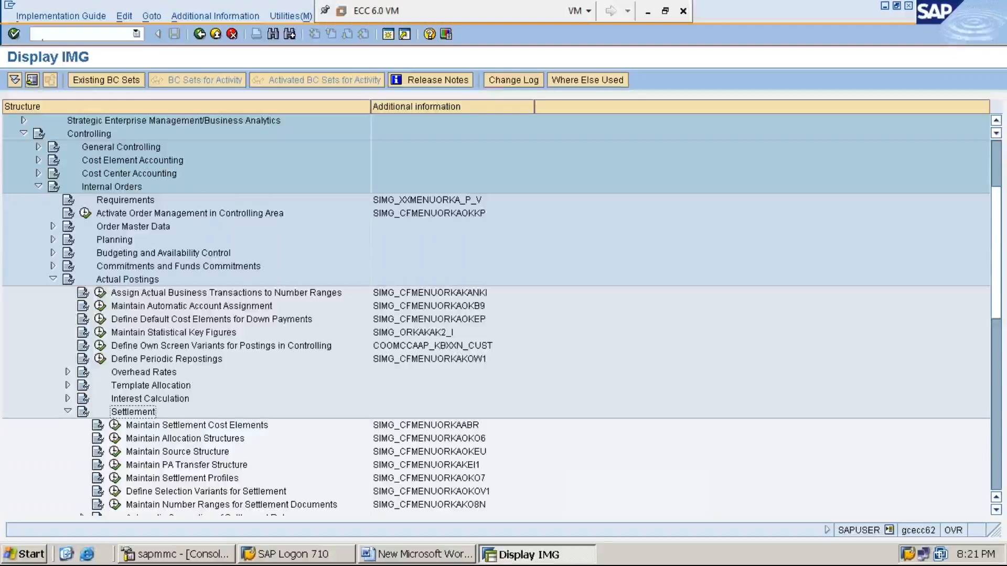
key("Down")
key("Down")
key("Down")
key("Down")
key("Down")
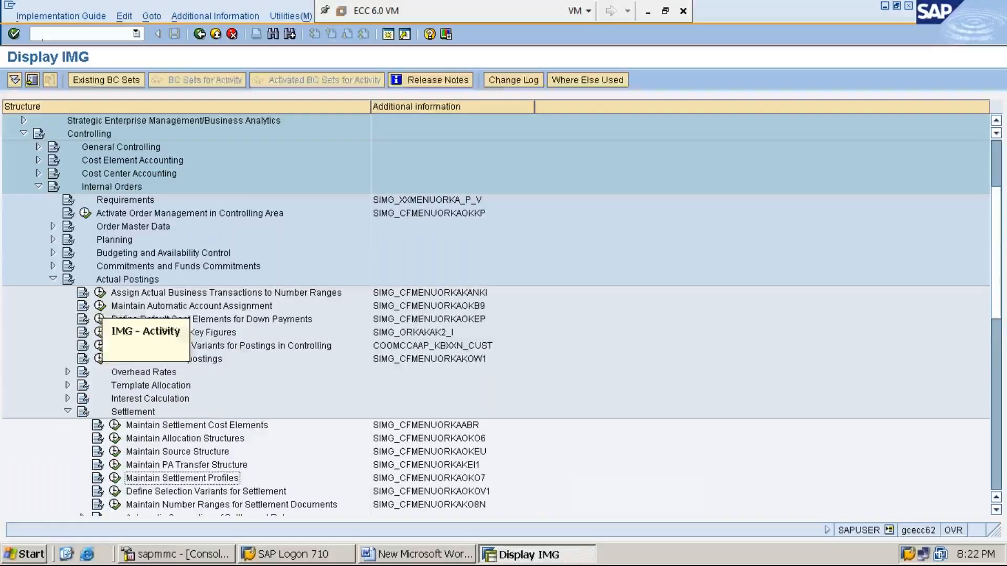
- Re-expand Settlement and select the Maintain Settlement Profiles activity
key("Left")
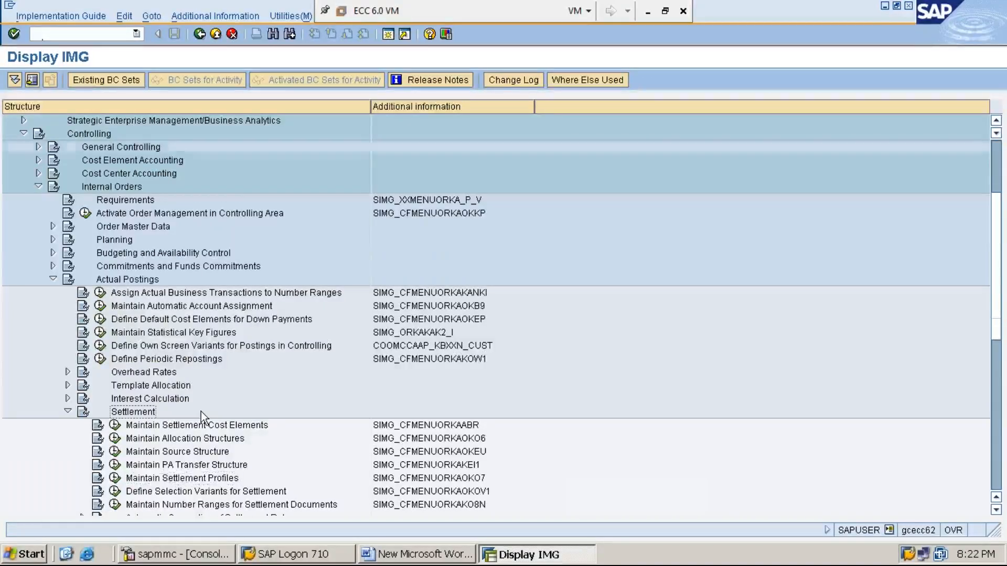
key("Left")
key("Right")
key("Down")
key("Down")
key("Down")
key("Down")
key("Down")
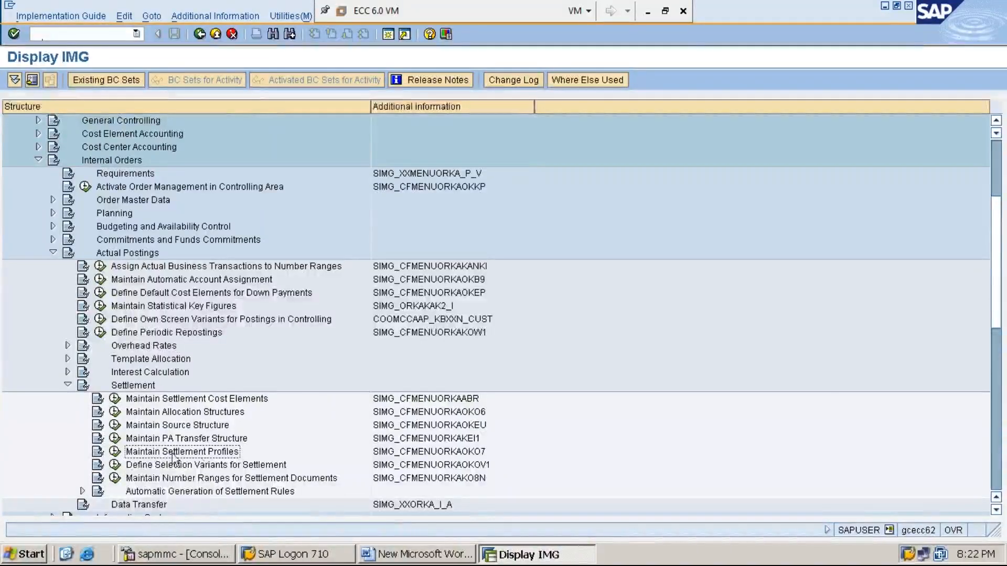
key("Tab")
key("Left")
key("Left")
key("Left")
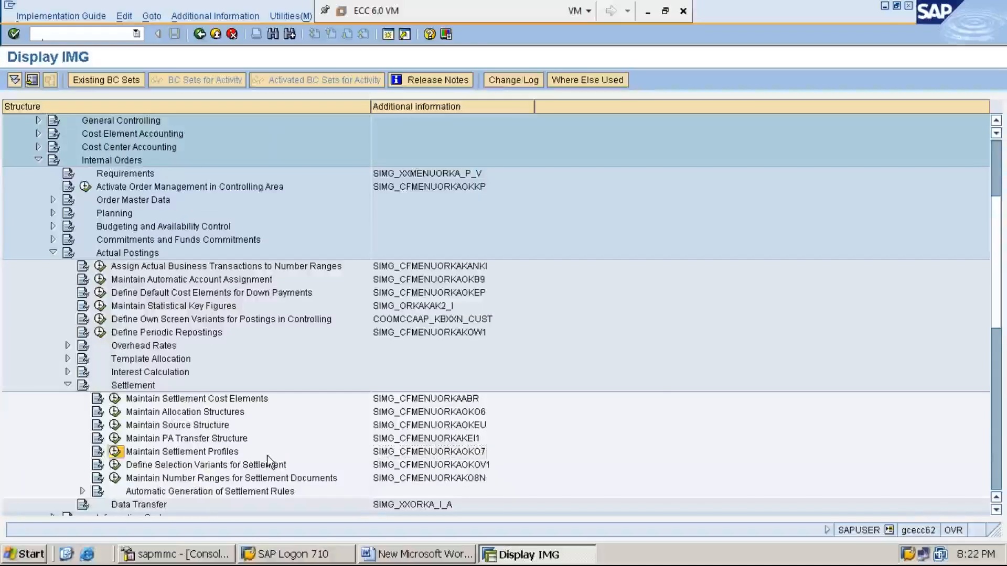
key("Right")
key("Right")
key("Right")
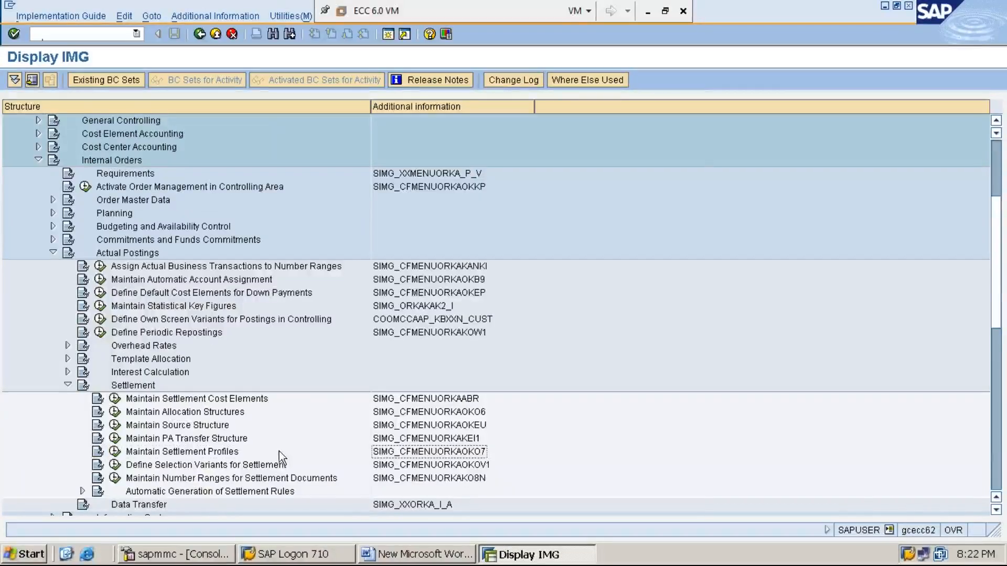
key("Left")
key("Left")
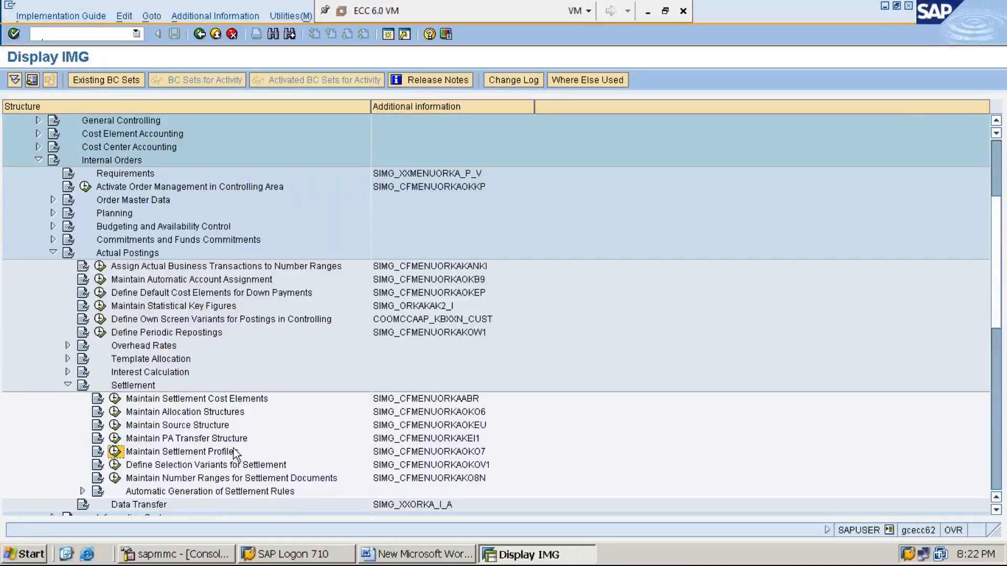
- Open Maintain Settlement Profiles and look up profile MMI1 in the list
left_click(115, 452)
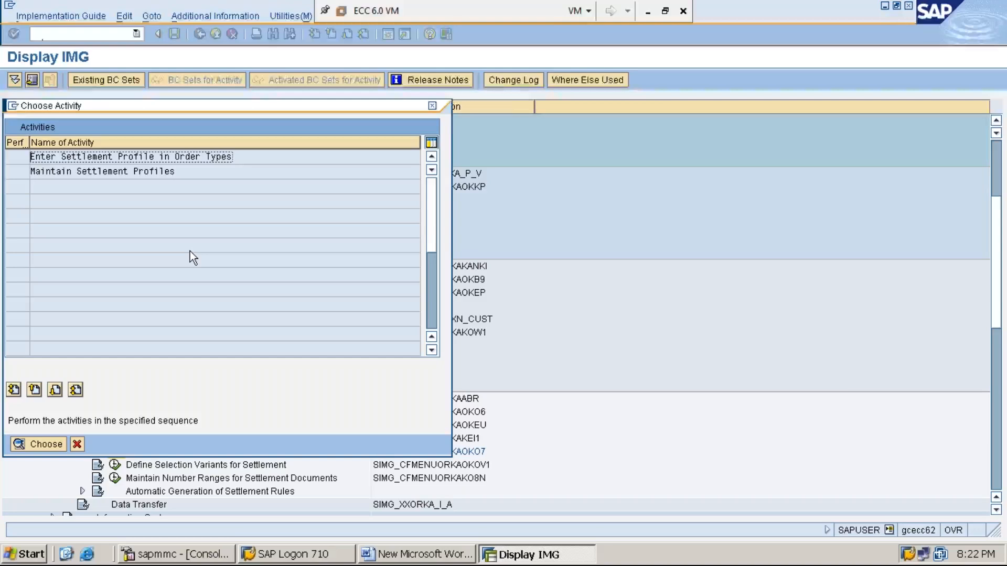
double_click(122, 172)
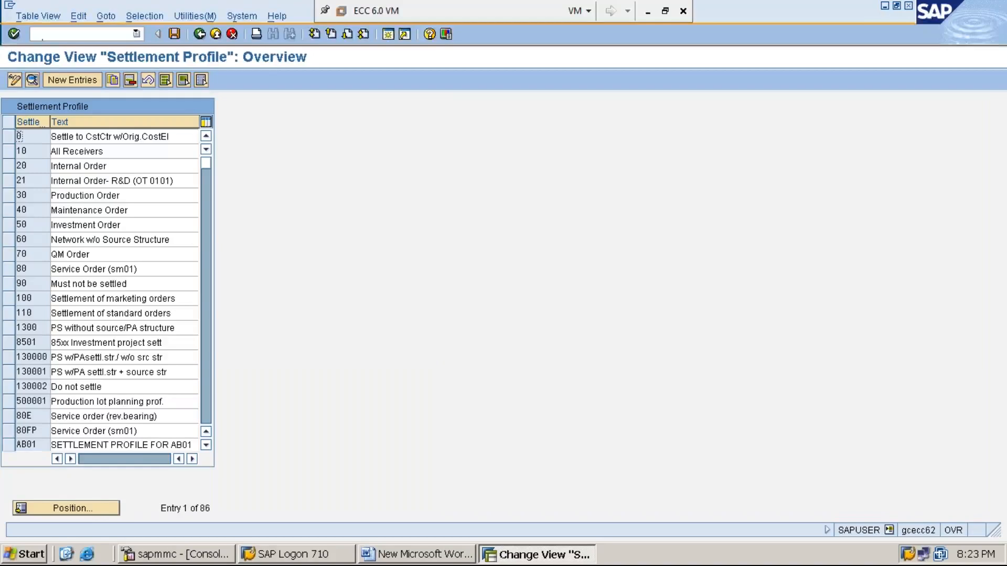
left_click(101, 511)
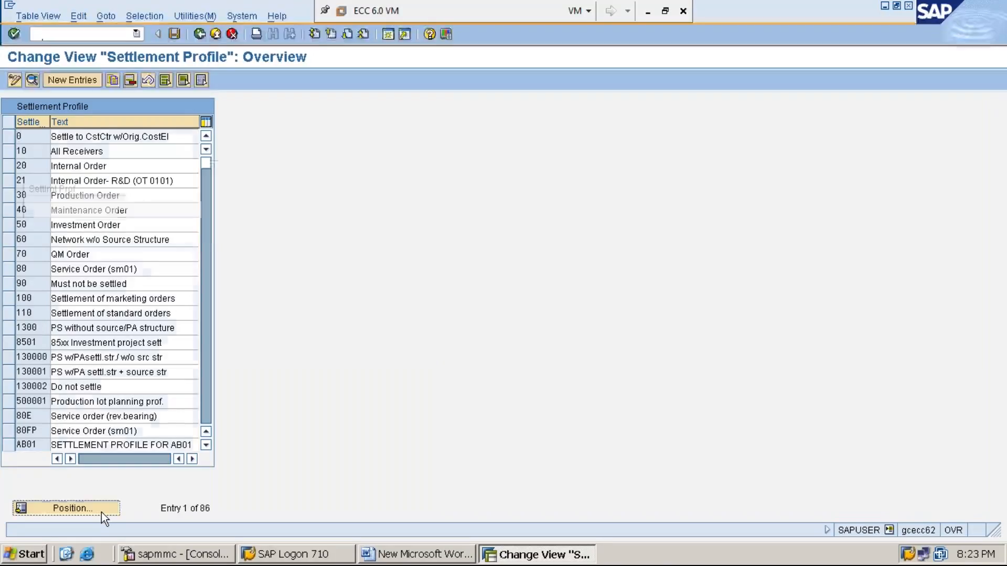
type("MMI1")
key("Return")
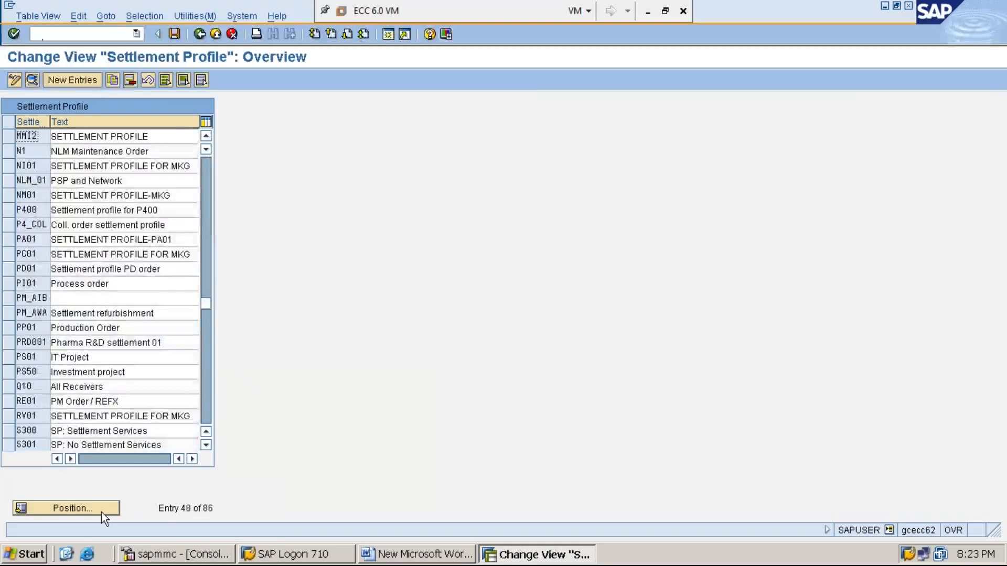
- Reopen Maintain Settlement Profiles and start a new settlement profile entry
left_click(200, 35)
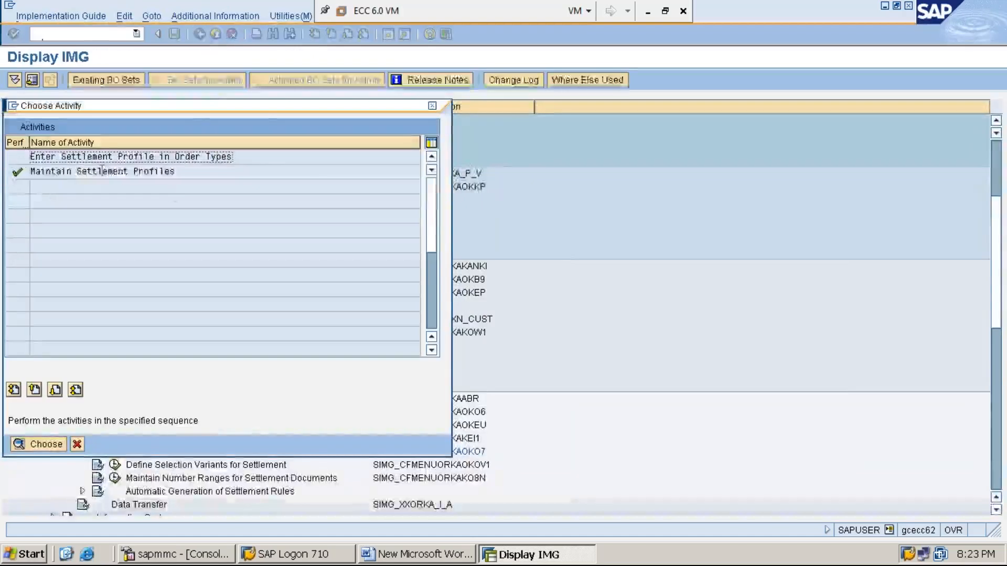
double_click(120, 172)
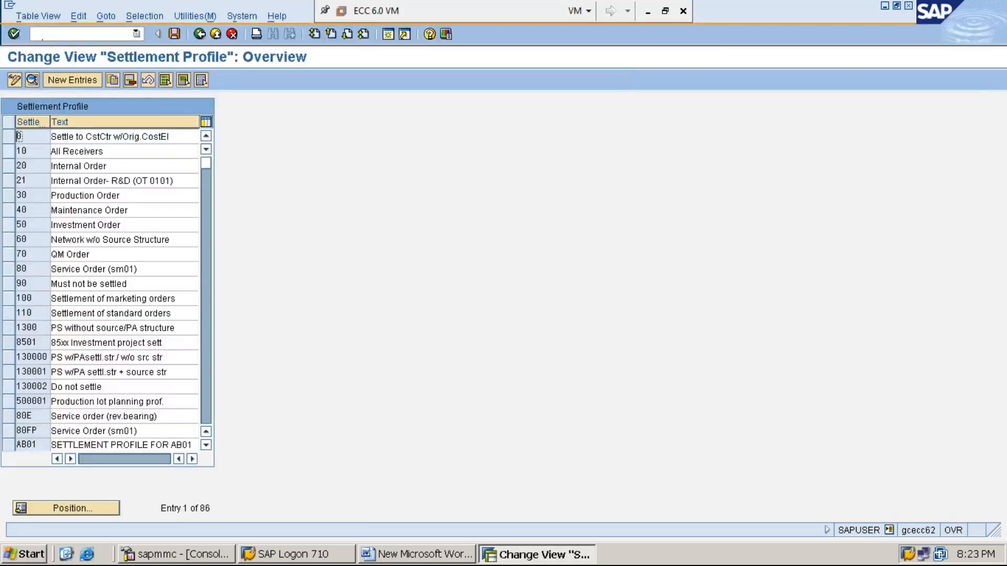
left_click(84, 81)
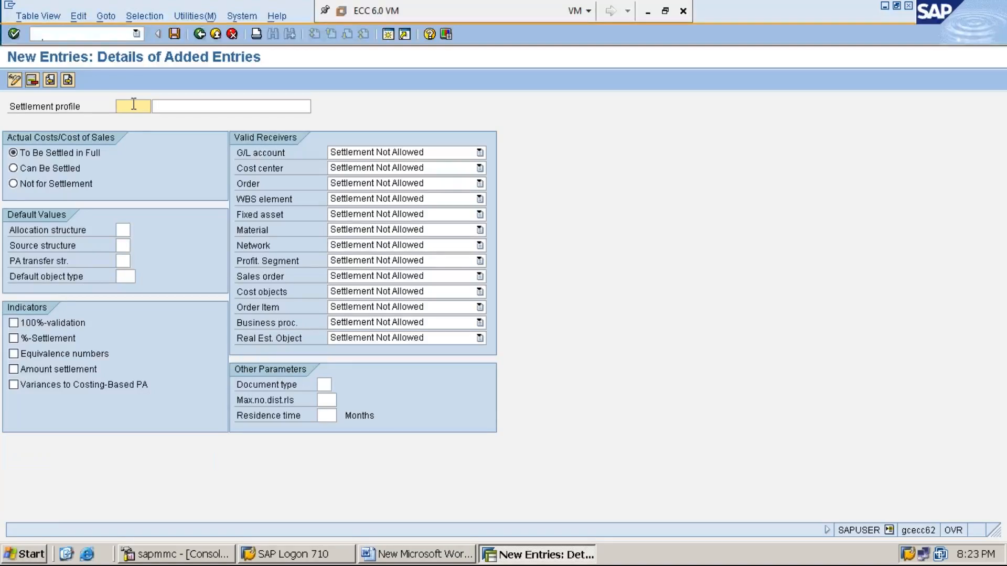
- Enter profile key MMI1 with the description 'SETTLEMENT PROFILE-MKG EXPNS'
type("MMI1")
left_click(189, 106)
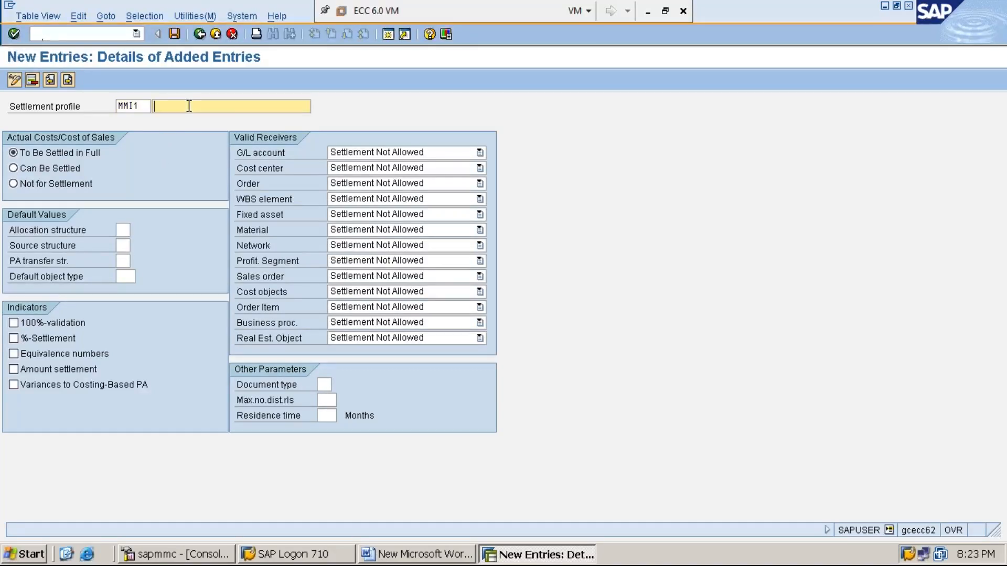
type("S")
key("Down")
key("Return")
type("-MKG EXPNS")
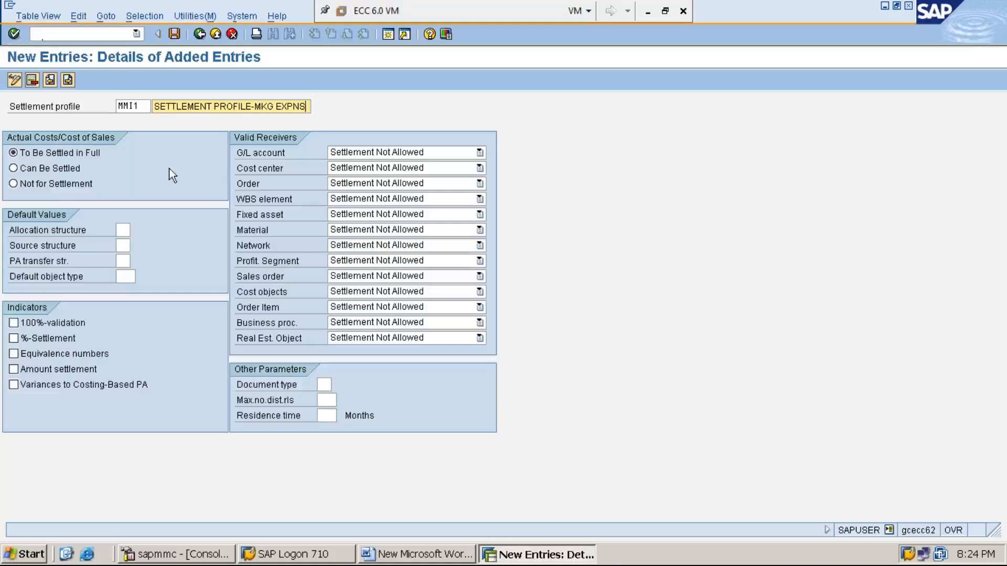
left_click(73, 153)
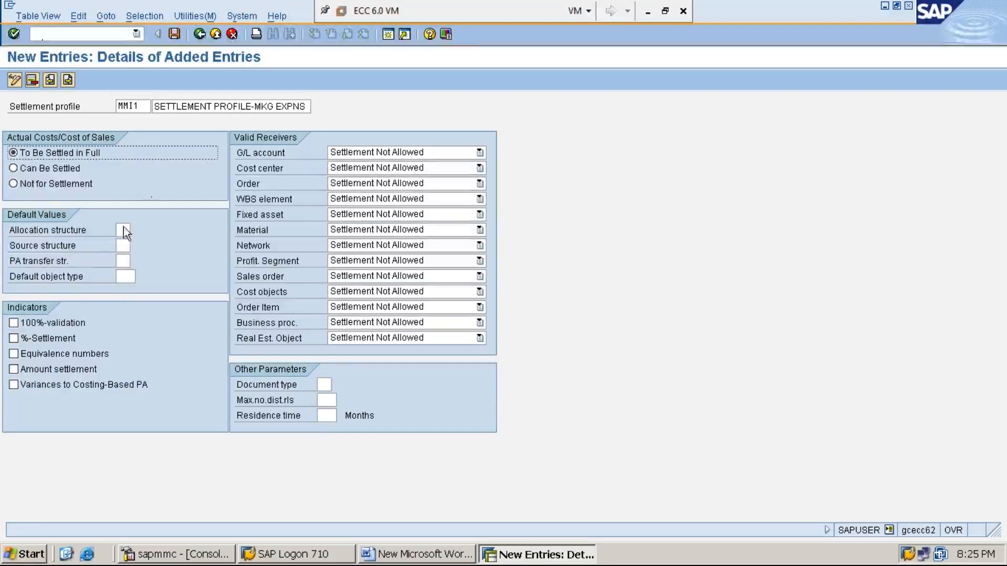
left_click(58, 232)
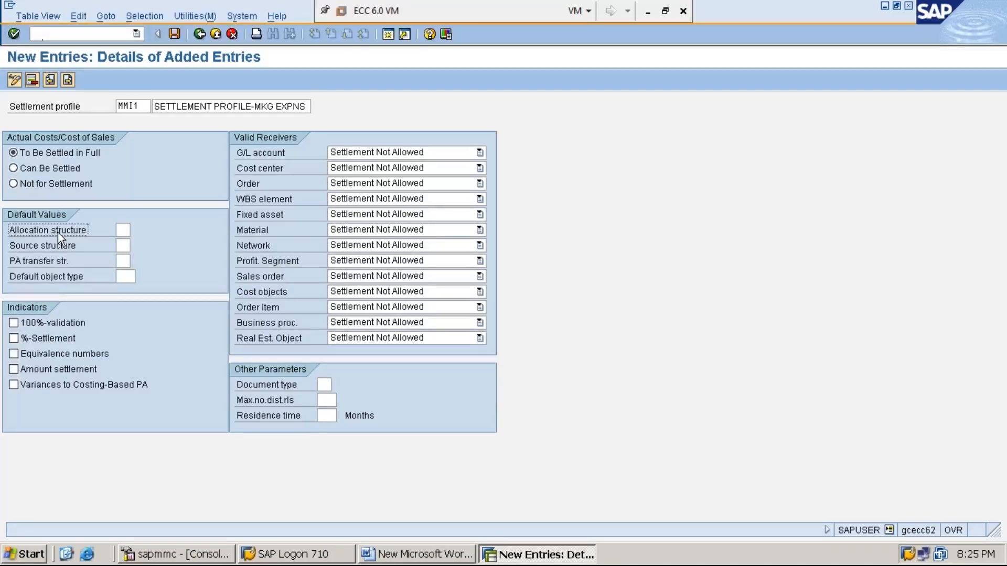
left_click(124, 230)
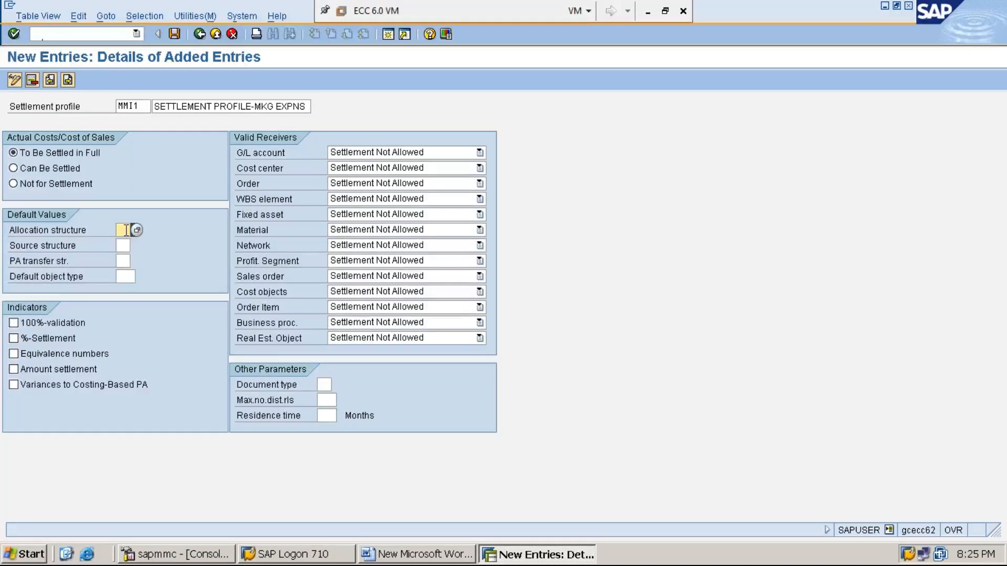
- Enter MI as the default allocation structure
type("MI")
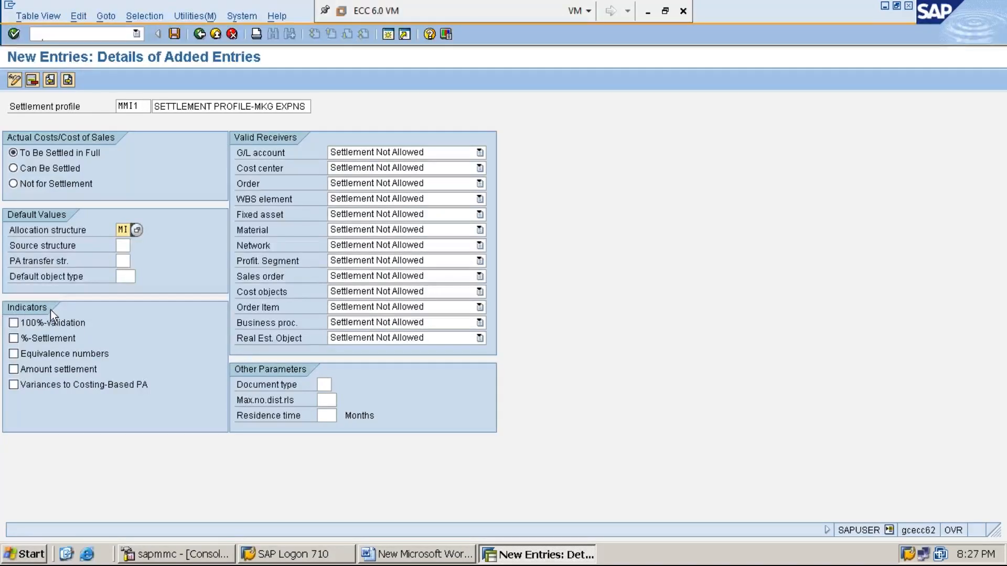
- Tick the 100%-validation, %-Settlement, Equivalence numbers and Amount settlement indicators
left_click(15, 323)
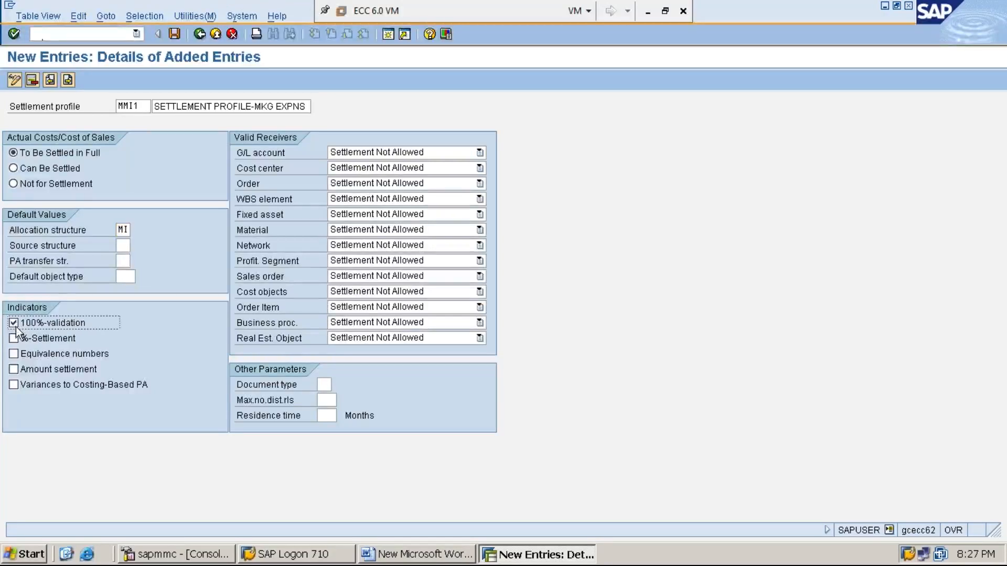
left_click(15, 338)
left_click(14, 354)
left_click(14, 370)
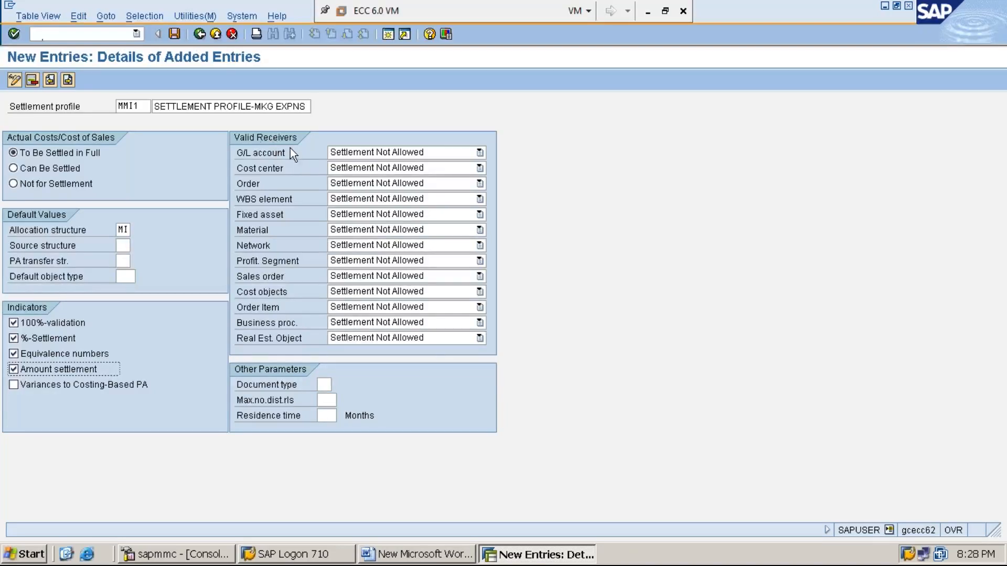
- Set the Cost center valid receiver to Settlement Optional
left_click(480, 168)
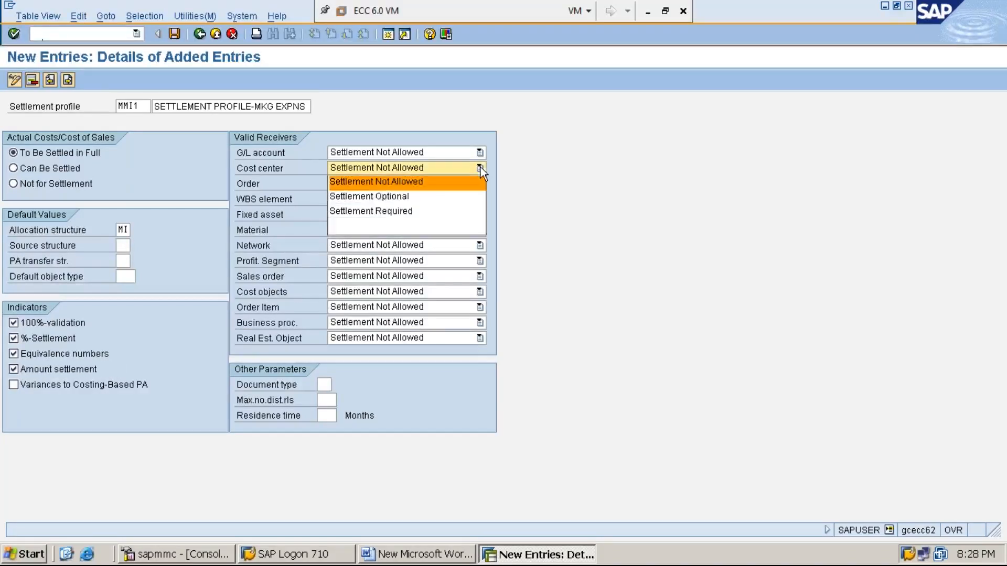
left_click(468, 196)
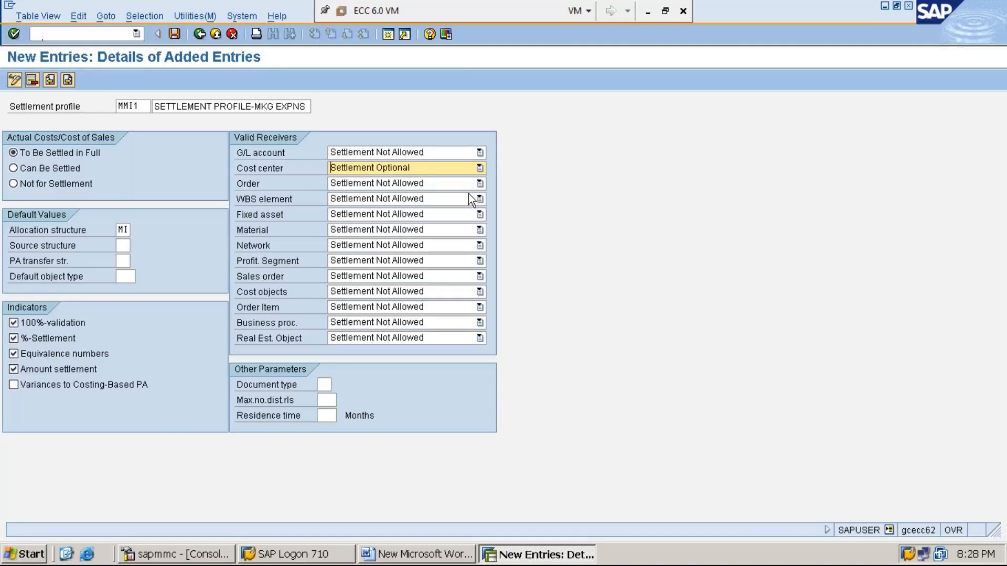
left_click(480, 167)
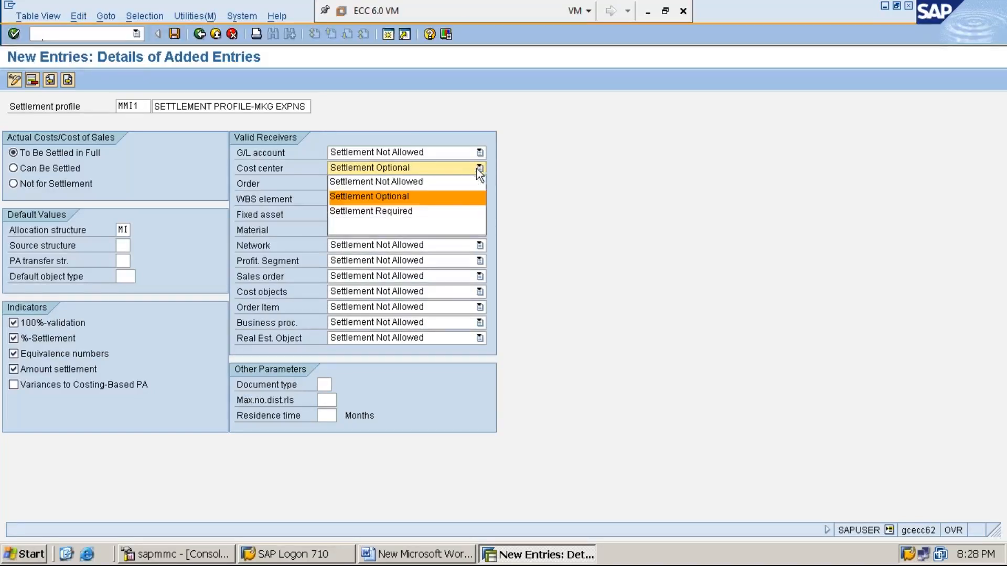
left_click(458, 192)
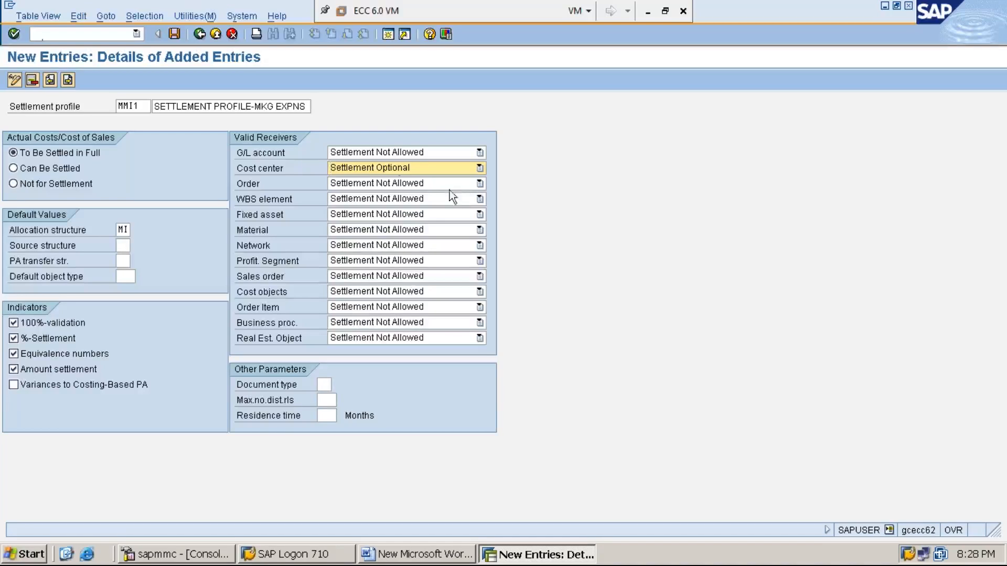
left_click(272, 169)
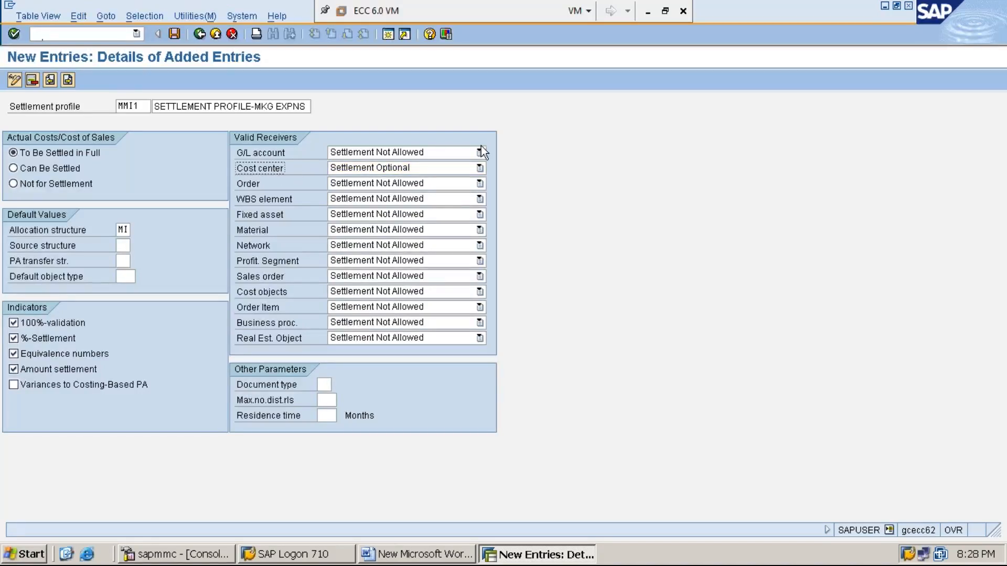
left_click(479, 168)
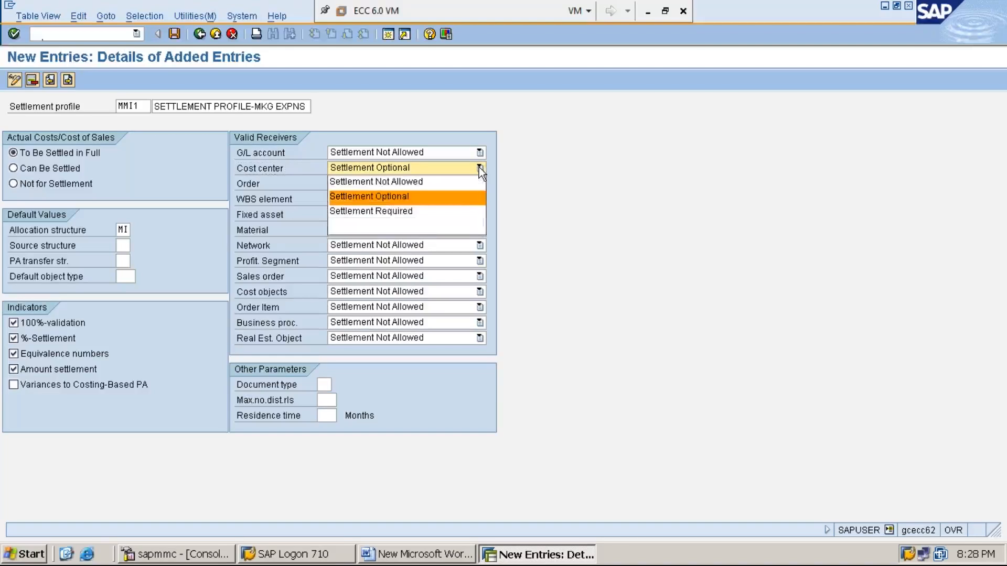
left_click(464, 197)
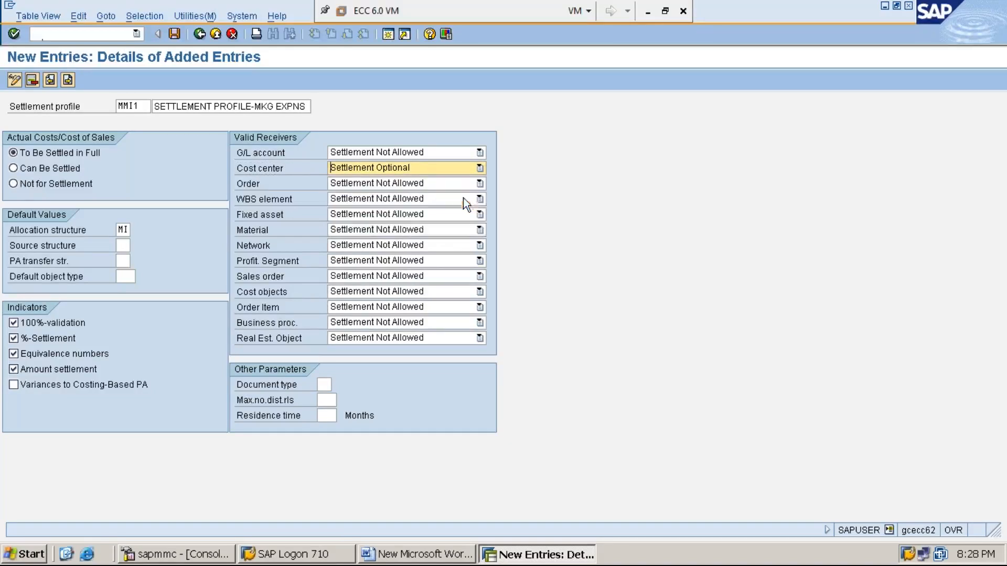
left_click(269, 169)
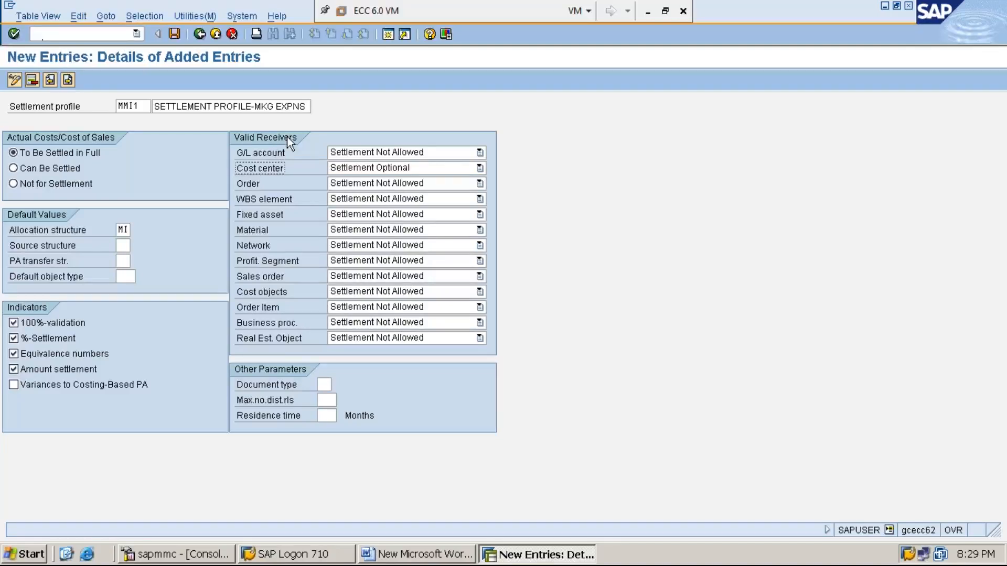
left_click(479, 168)
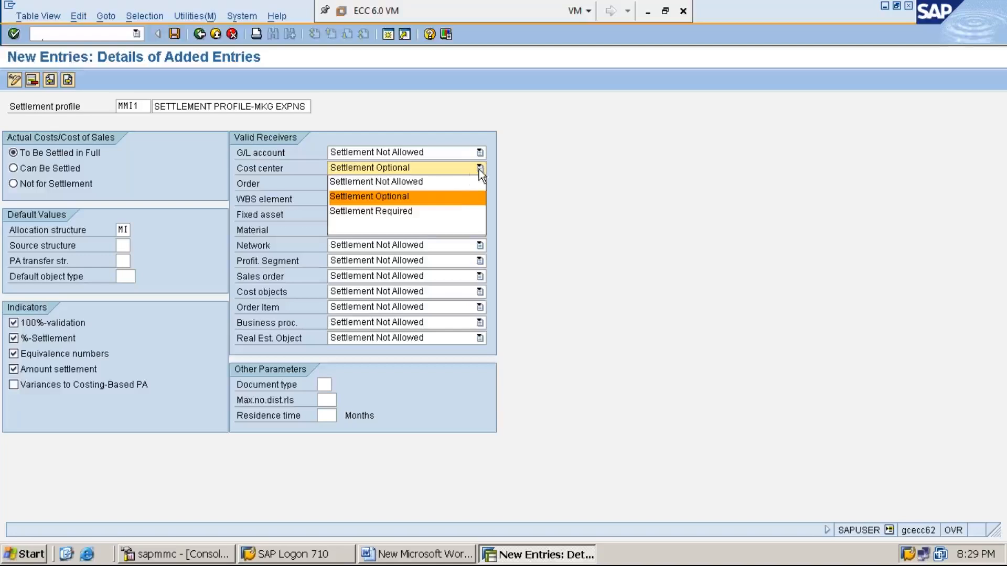
left_click(455, 199)
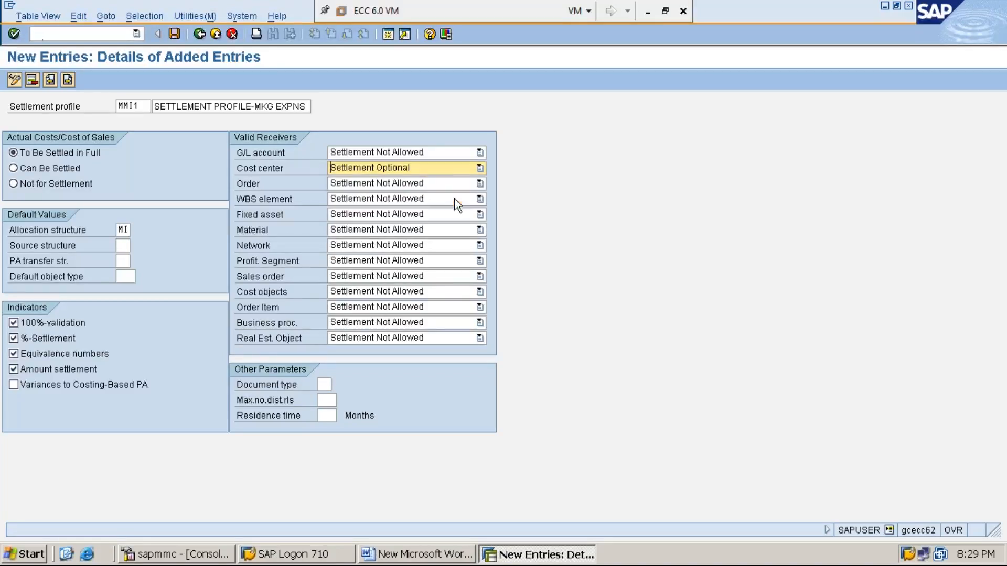
left_click(272, 170)
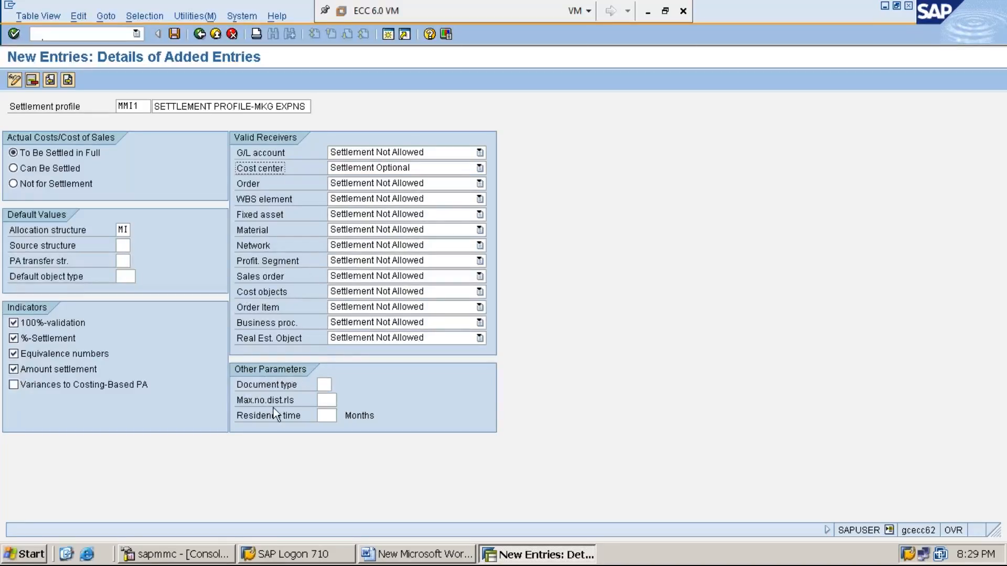
left_click(324, 385)
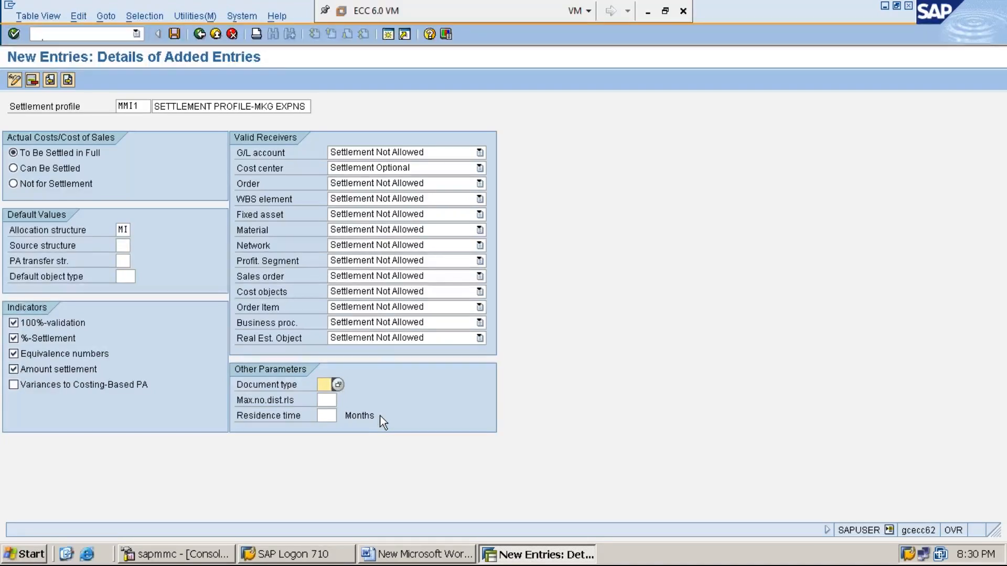
- Enter 999 maximum distribution rules and a 3-month residence time, keeping cost center settlement optional
left_click(322, 400)
type("999")
left_click(326, 415)
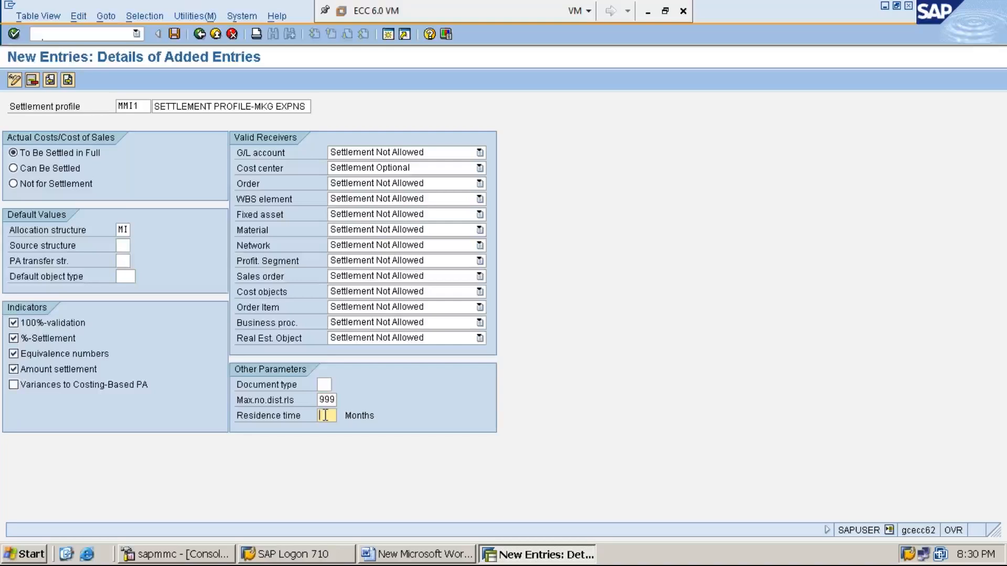
type("3")
left_click(476, 168)
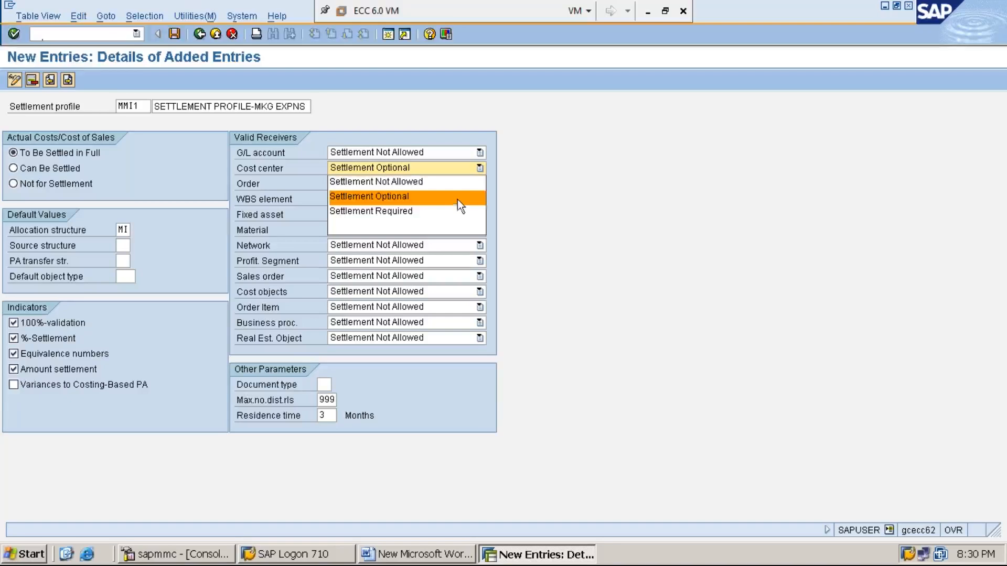
left_click(459, 201)
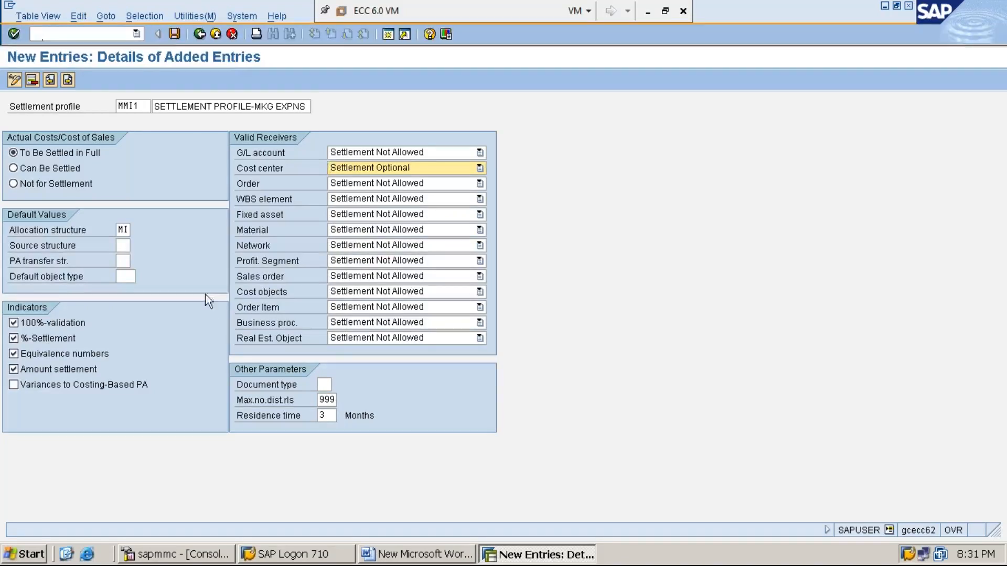
- Save profile MMI1 under the customizing request and bring up the Word notes
left_click(174, 34)
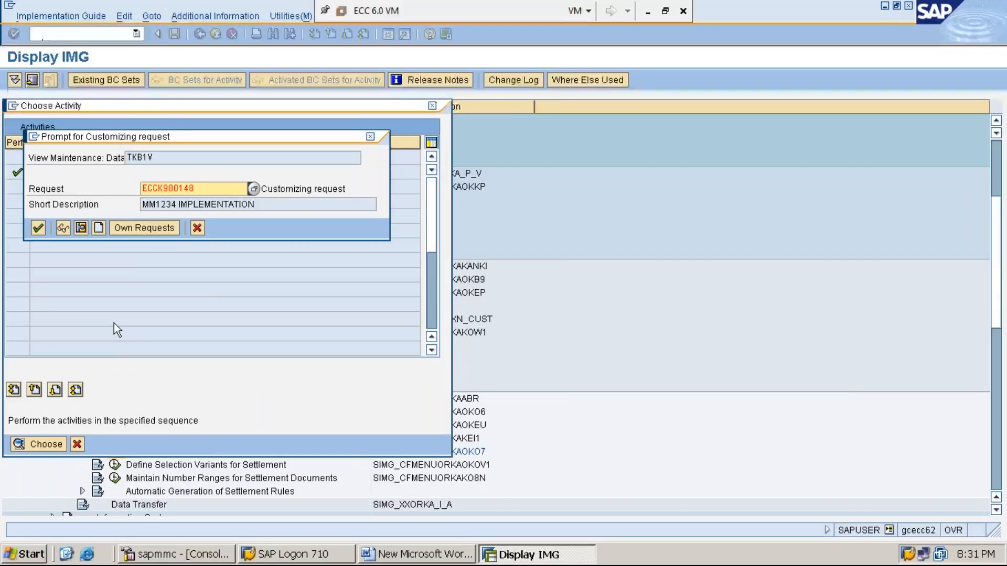
key("Return")
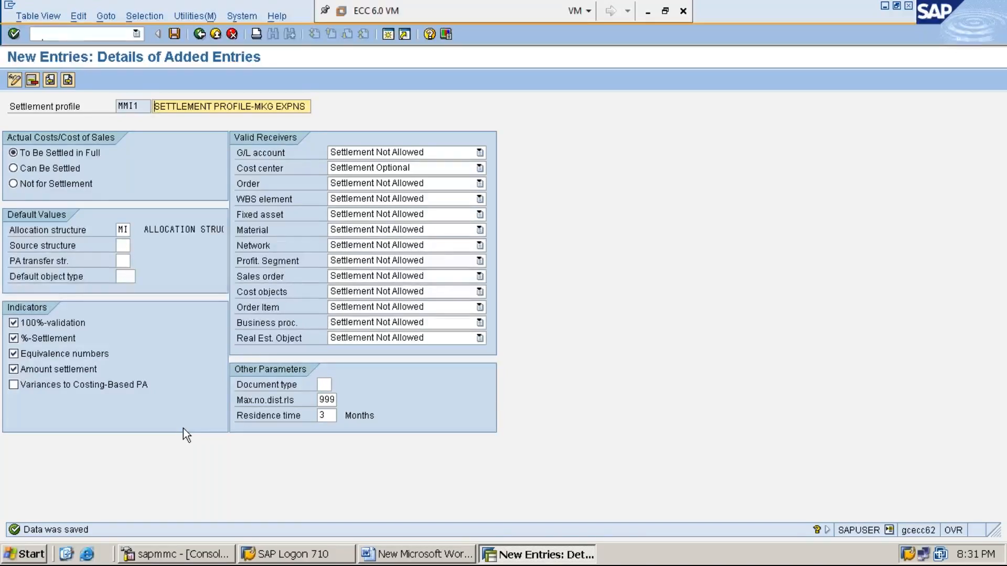
left_click(436, 556)
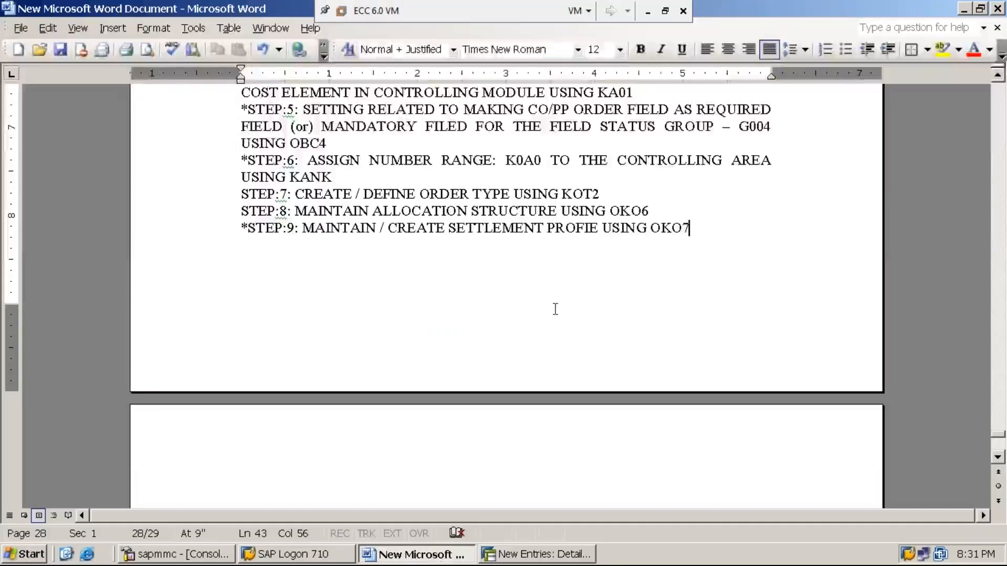
- Add 'STEP:10: ASSIGN SETTLEMENT PROFILE (MMI1) IN ORDER TYPE (MMI1) USING OKO7' to the notes and save
type("STEP")
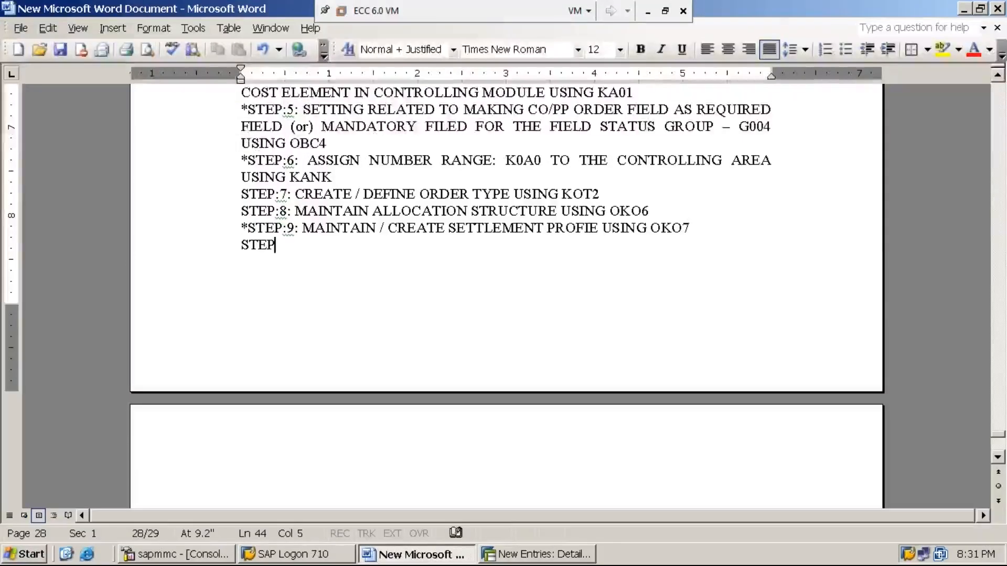
type(":10:")
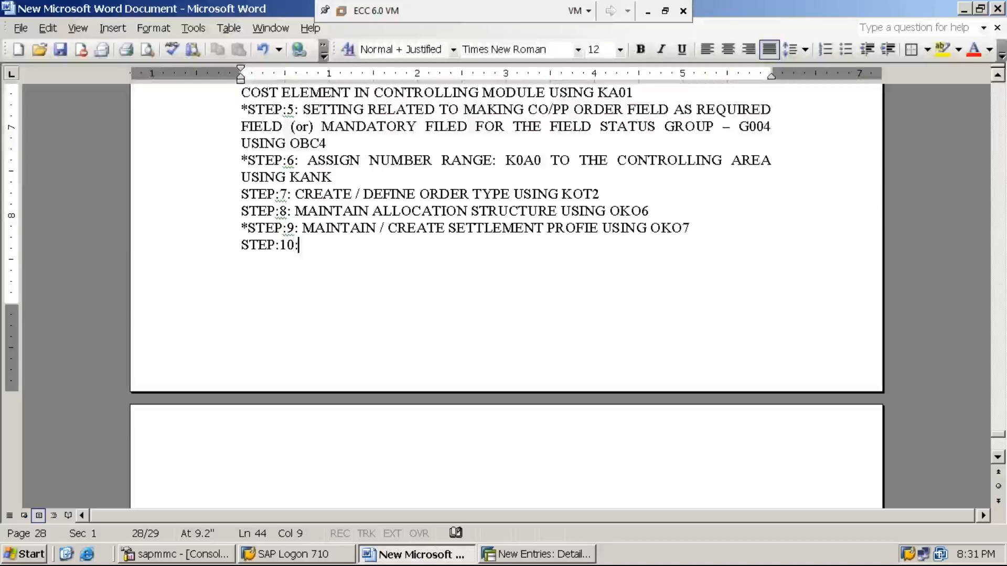
type(" ASSIGN ")
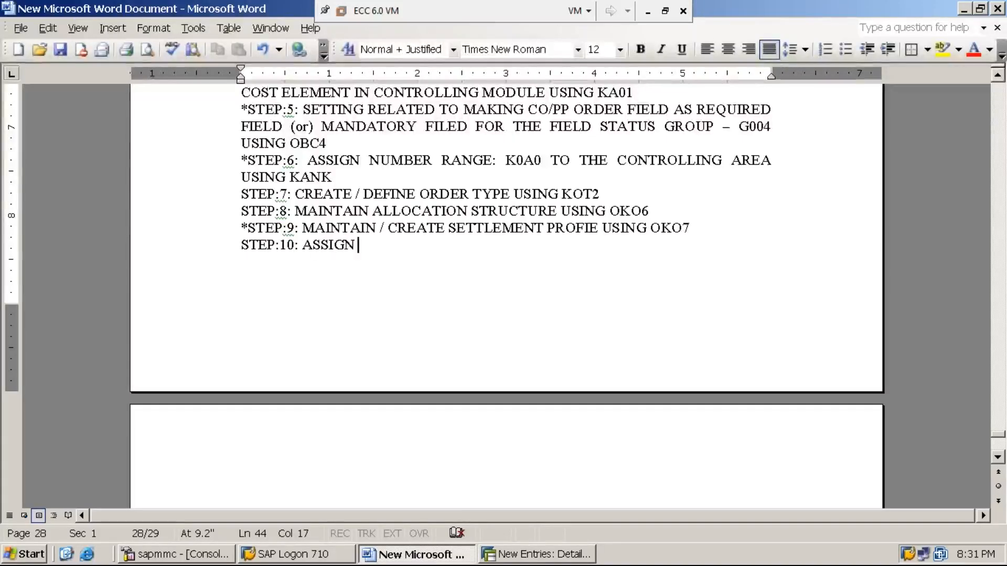
type("SETT")
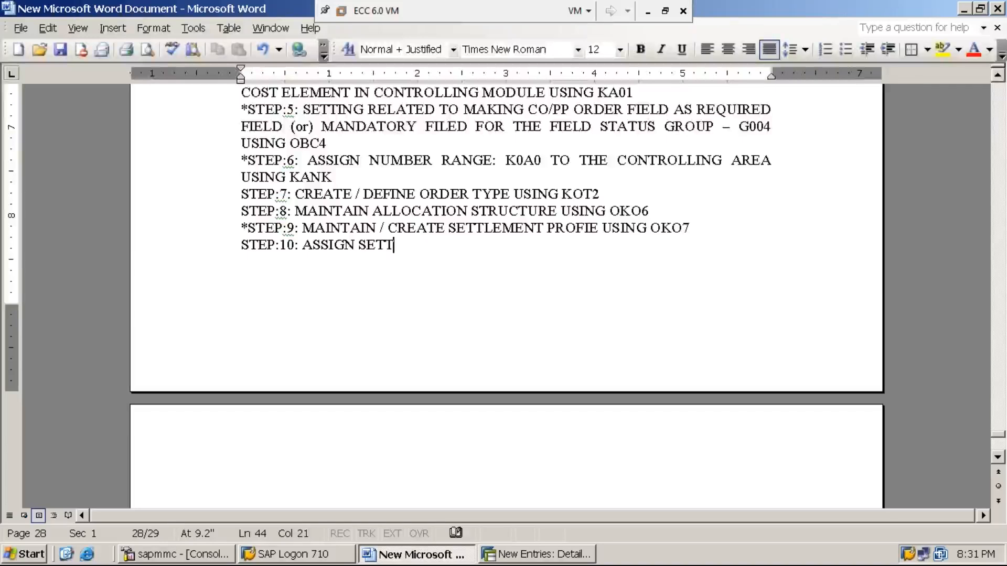
type("LEMENT P")
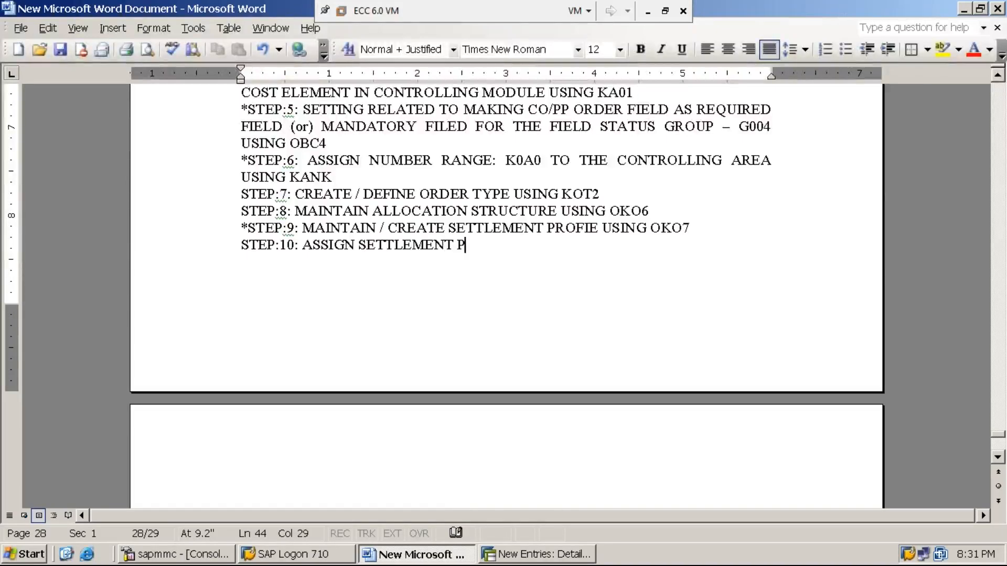
type("ROFILE")
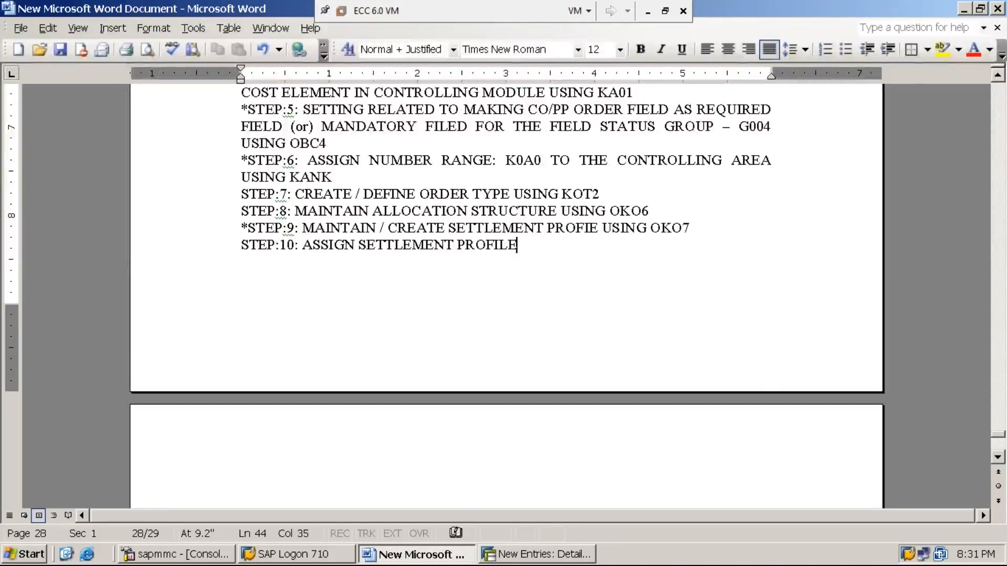
type(" (")
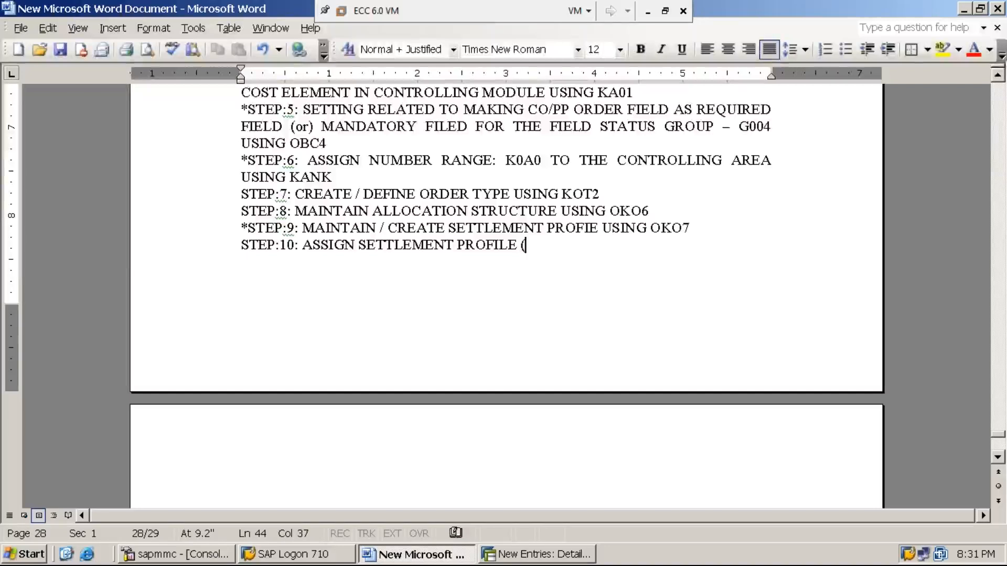
type("MMI1")
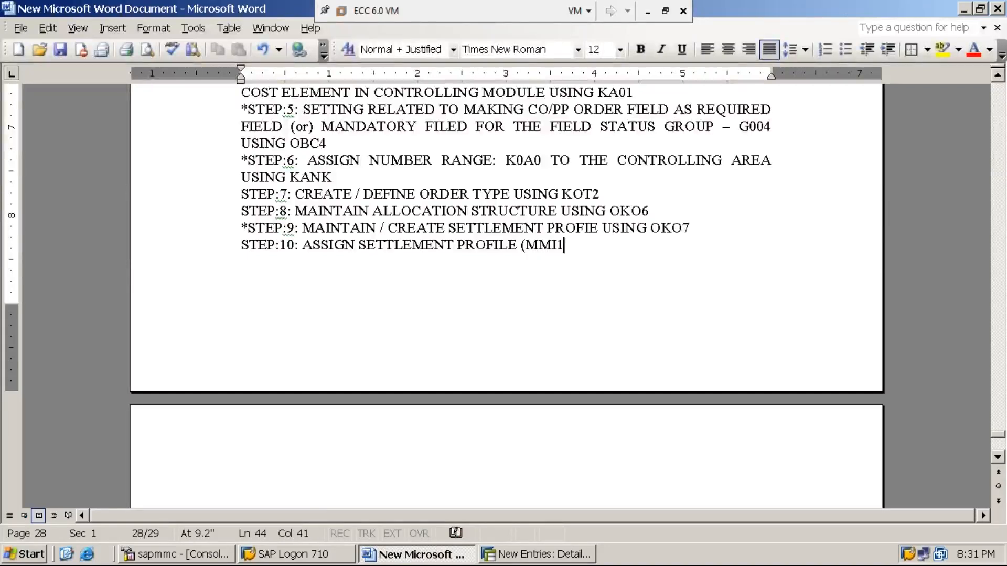
type(") IN ")
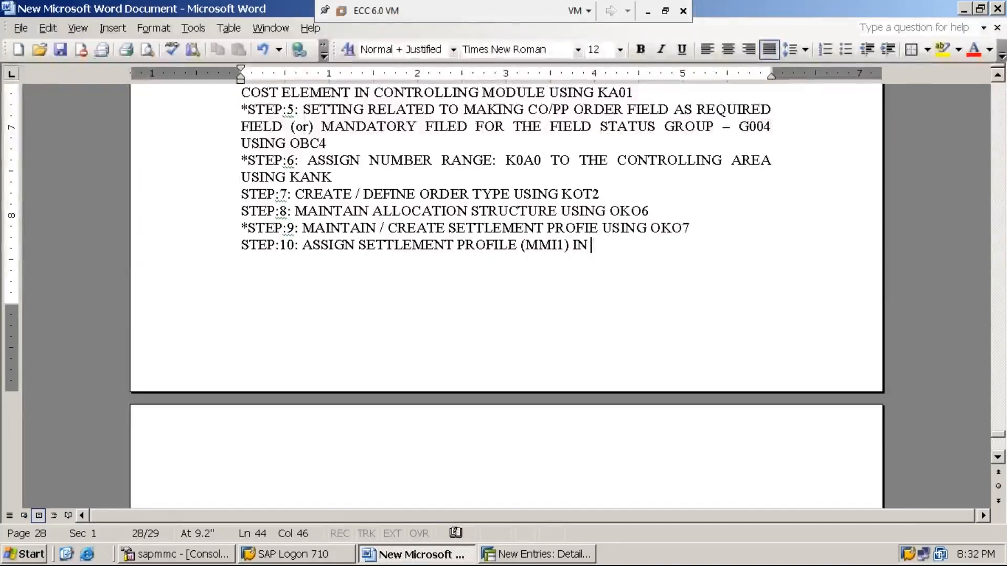
type("ORDER T")
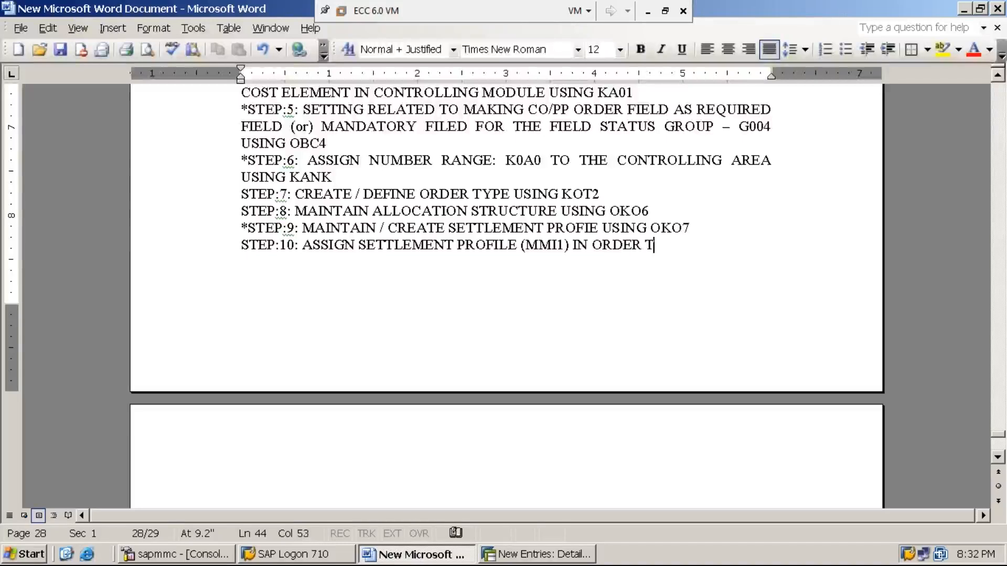
type("YPE (MMI1)")
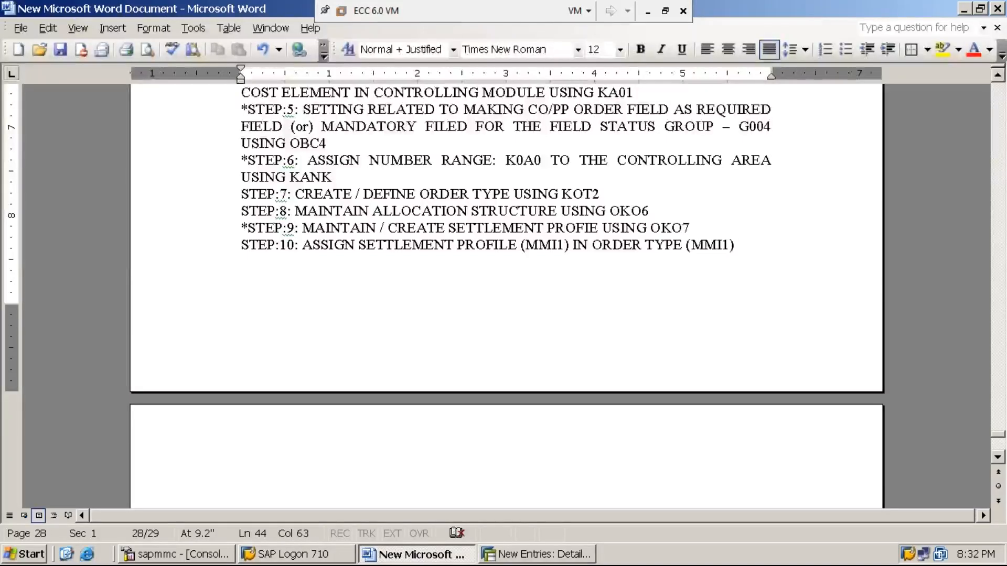
key("ctrl+s")
type("U")
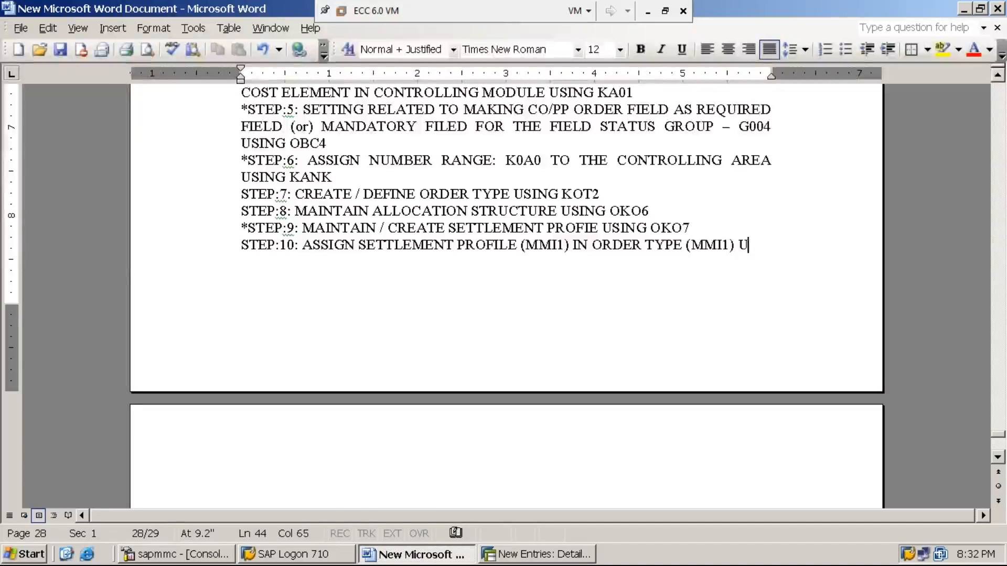
type("SING ")
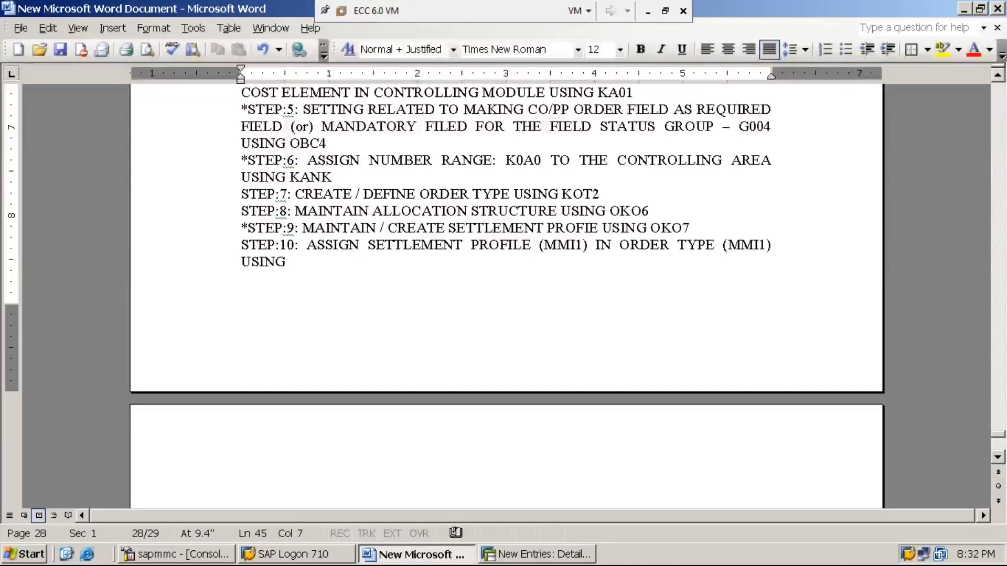
type("OKO7")
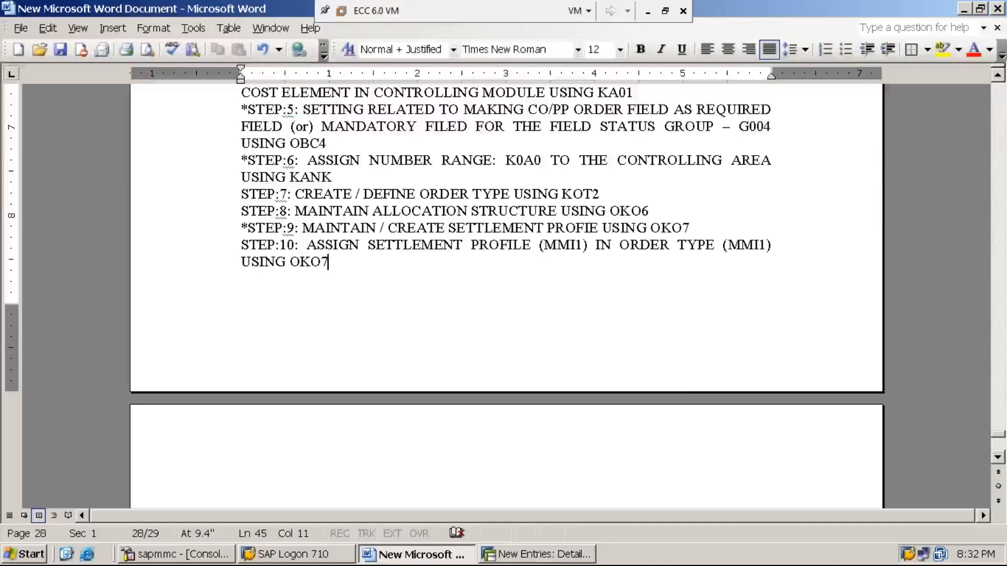
left_click(544, 557)
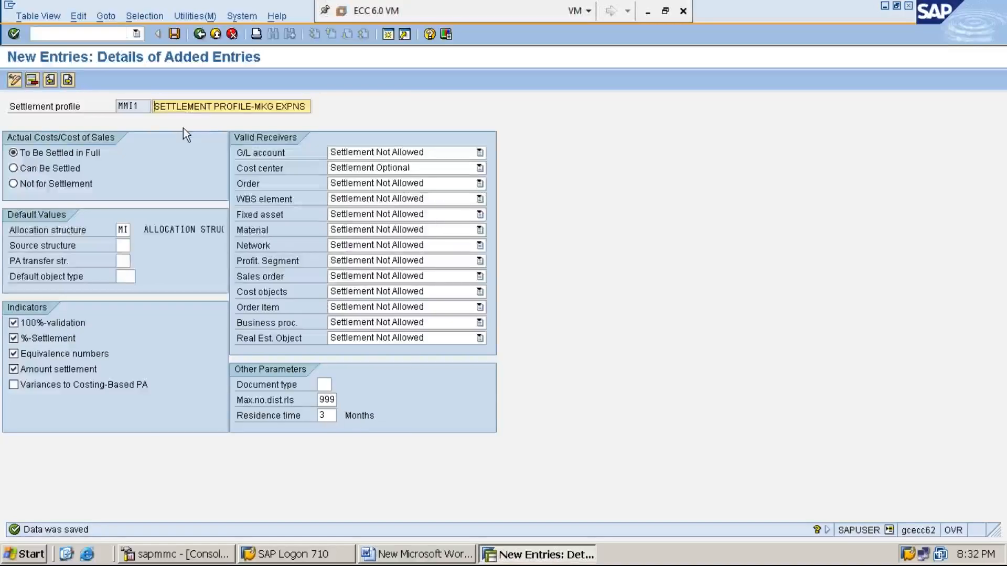
- Exit with /N, run SPRO, and open the SAP Reference IMG
left_click(125, 33)
type("/N")
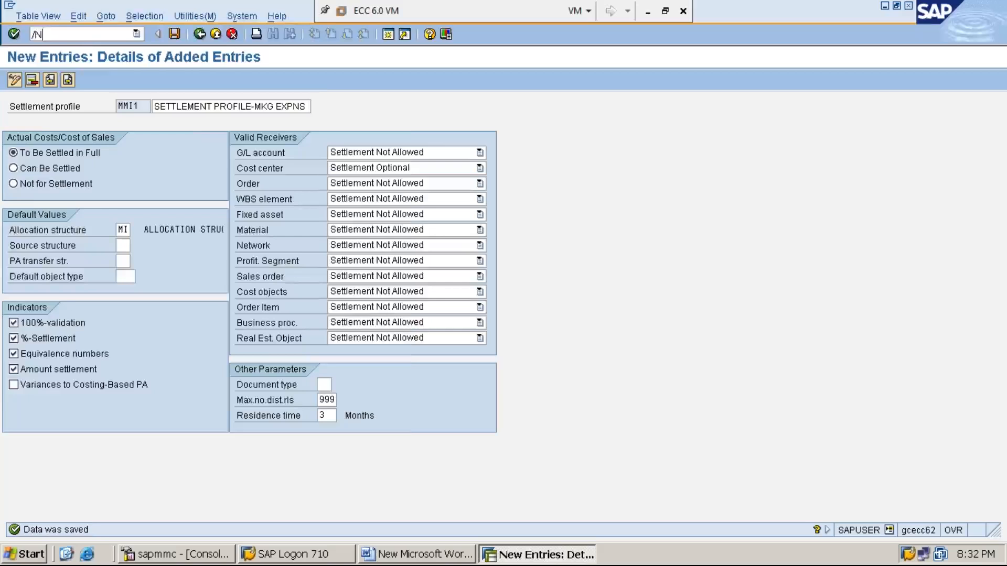
key("Return")
type("SPRO")
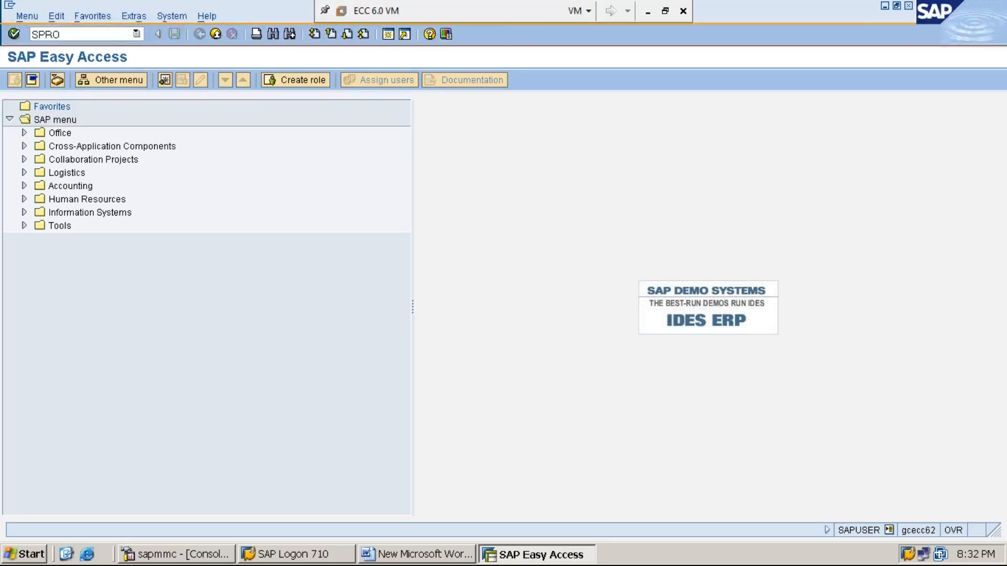
key("Return")
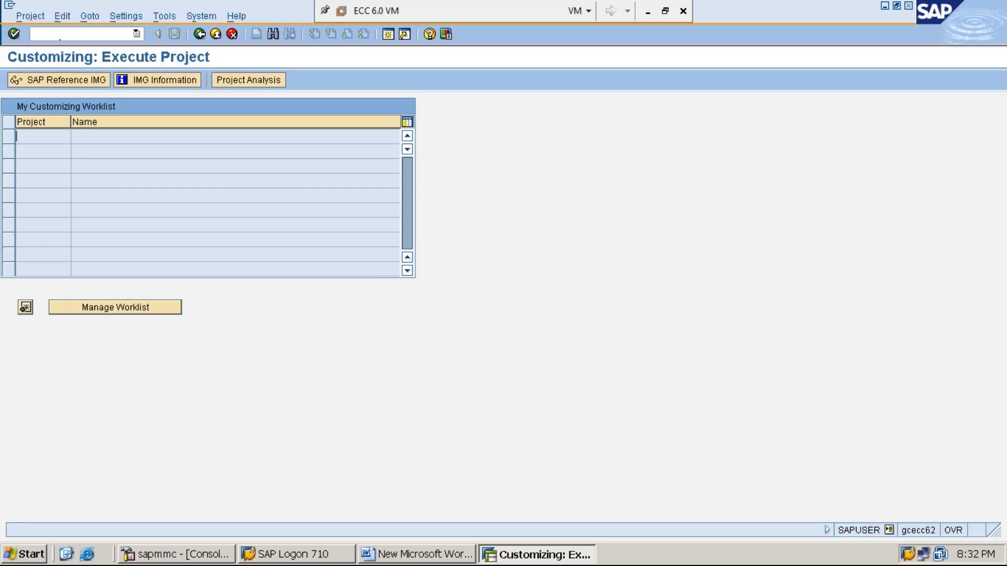
left_click(77, 81)
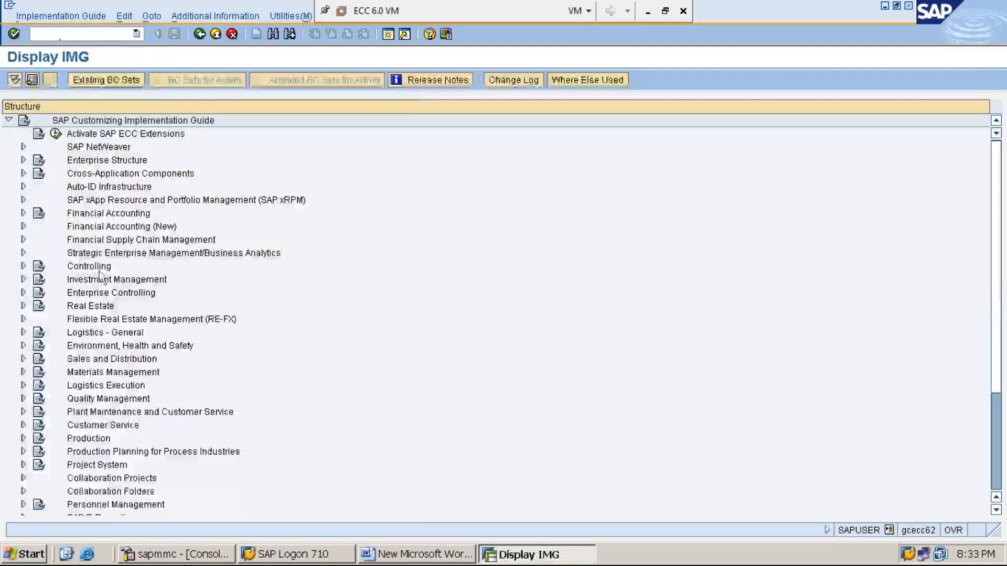
- Turn on display of the technical activity keys in the IMG tree
left_click(97, 268)
left_click(241, 18)
key("Down")
key("Right")
key("Down")
key("Right")
key("Down")
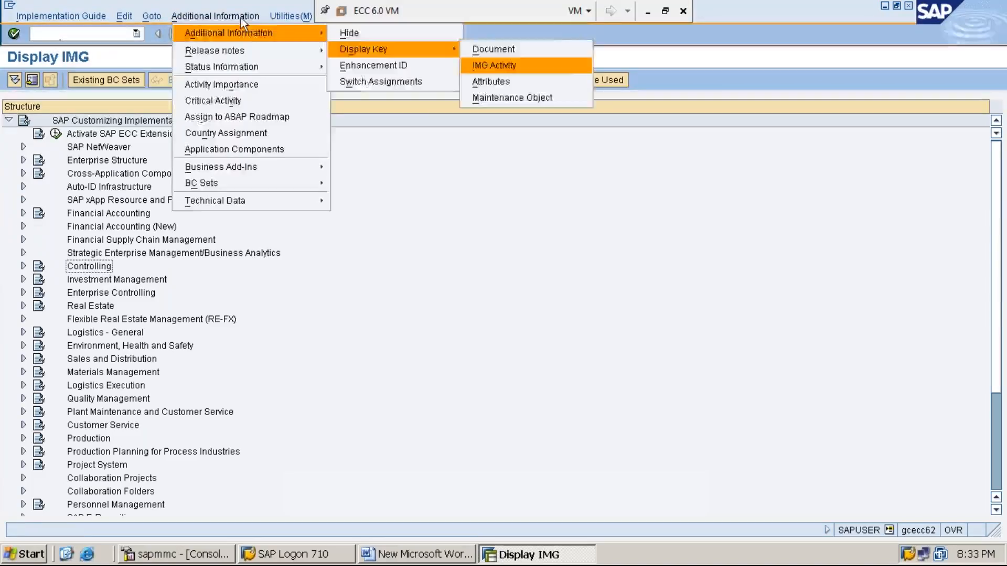
key("Return")
- Expand Controlling > Internal Orders > Actual Postings in the IMG tree
double_click(131, 266)
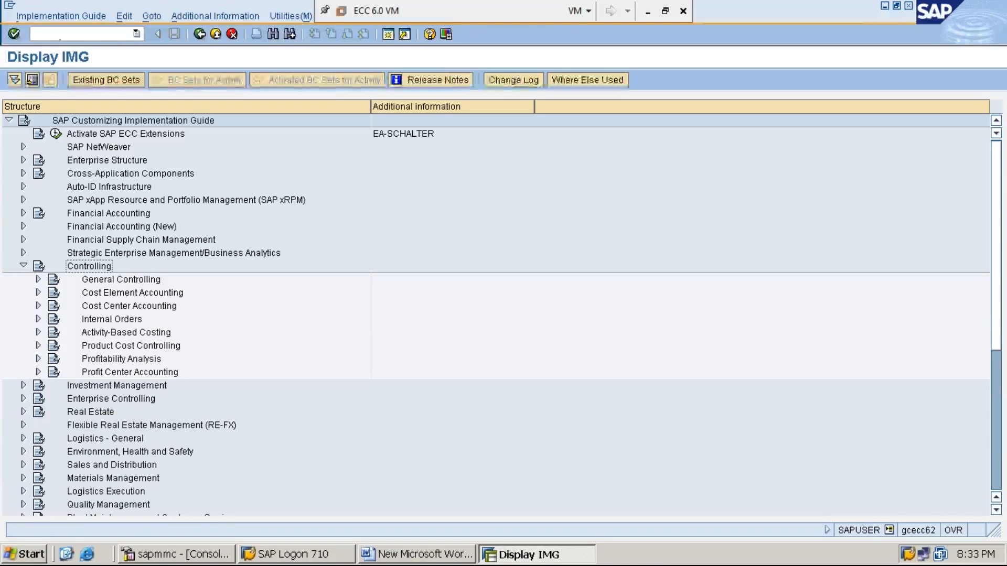
key("Down")
key("Down")
key("Down")
key("Down")
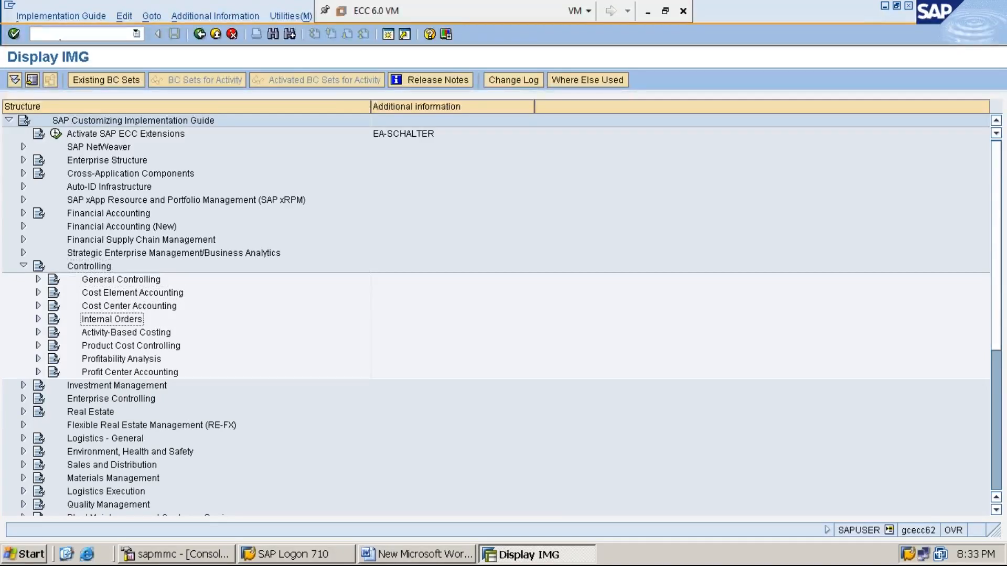
key("Right")
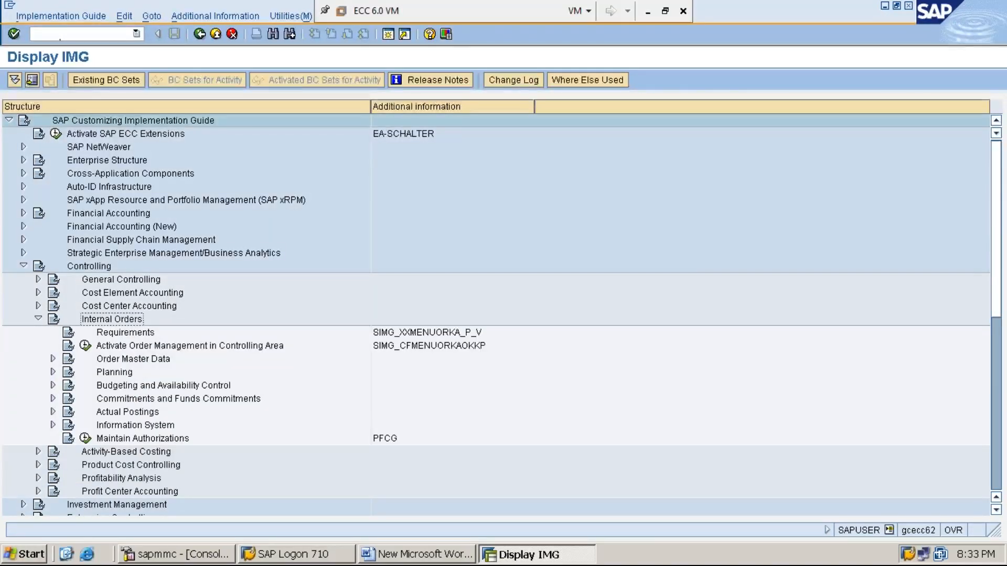
key("Down")
key("Down")
key("Down")
key("Down")
key("Down")
key("Down")
key("Down")
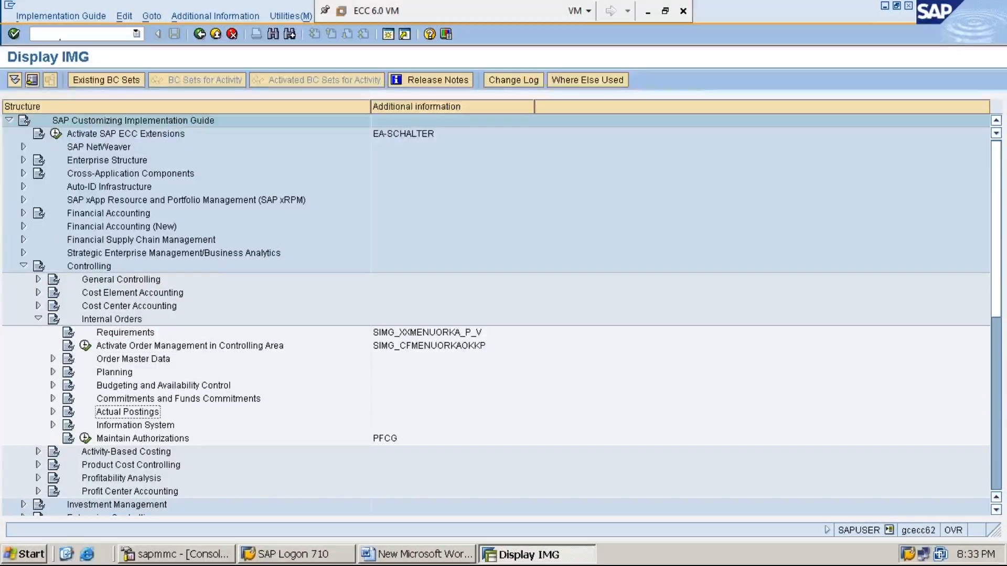
key("Right")
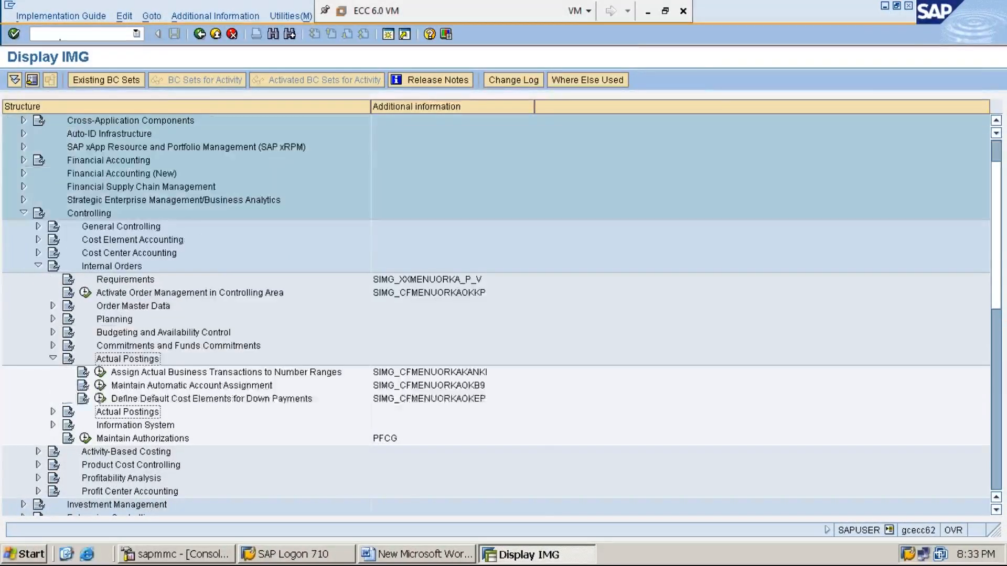
key("Left")
key("Right")
key("Left")
key("Right")
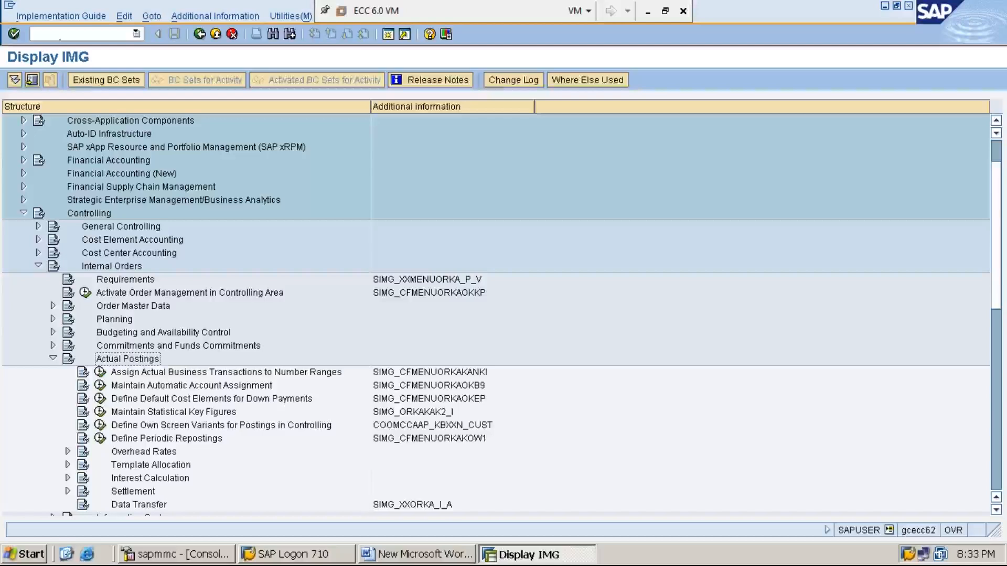
- Expand Settlement and move to the Maintain Settlement Profiles activity
key("Down")
key("Down")
key("Down")
key("Down")
key("Down")
key("Down")
key("Down")
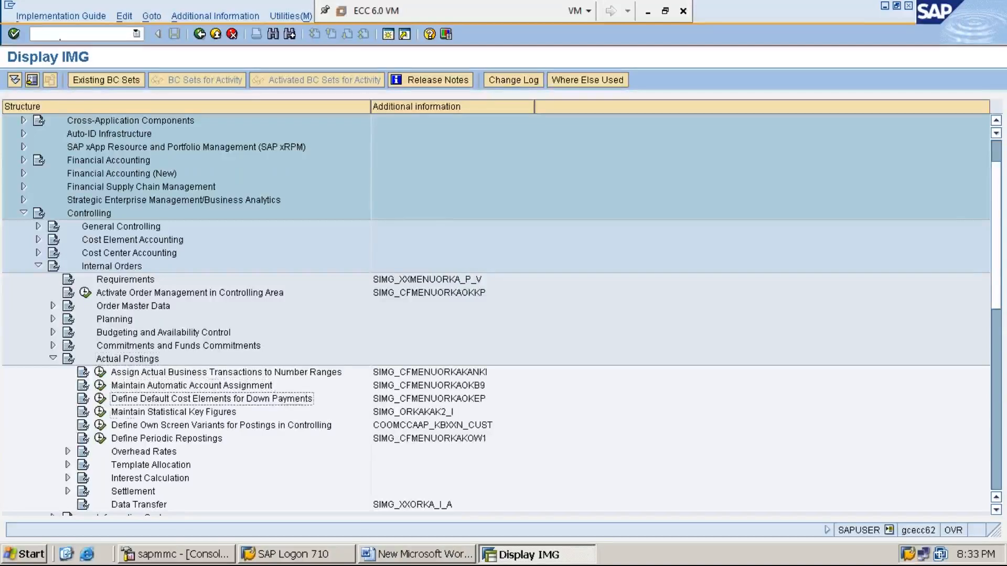
key("Down")
key("Down")
key("Down")
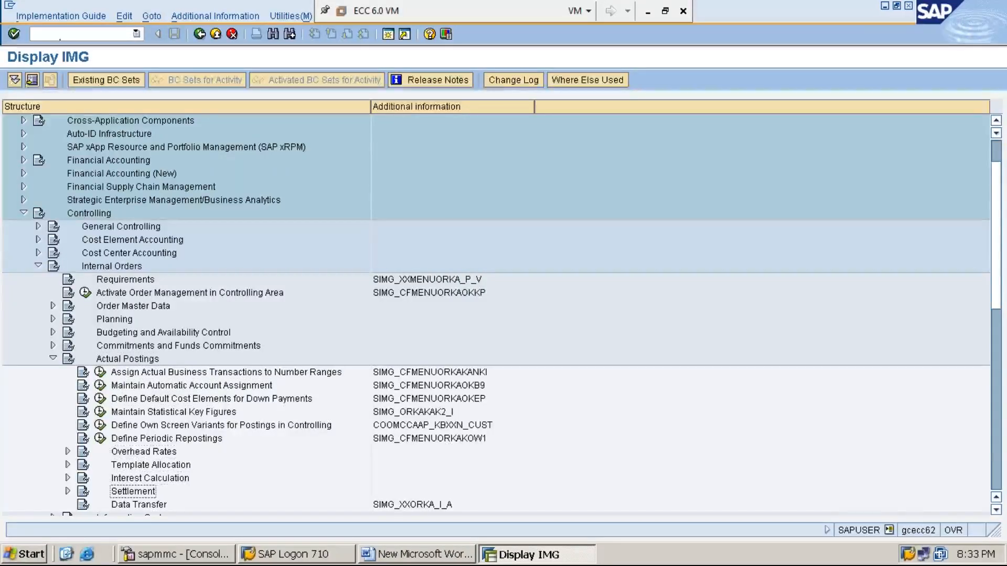
key("Right")
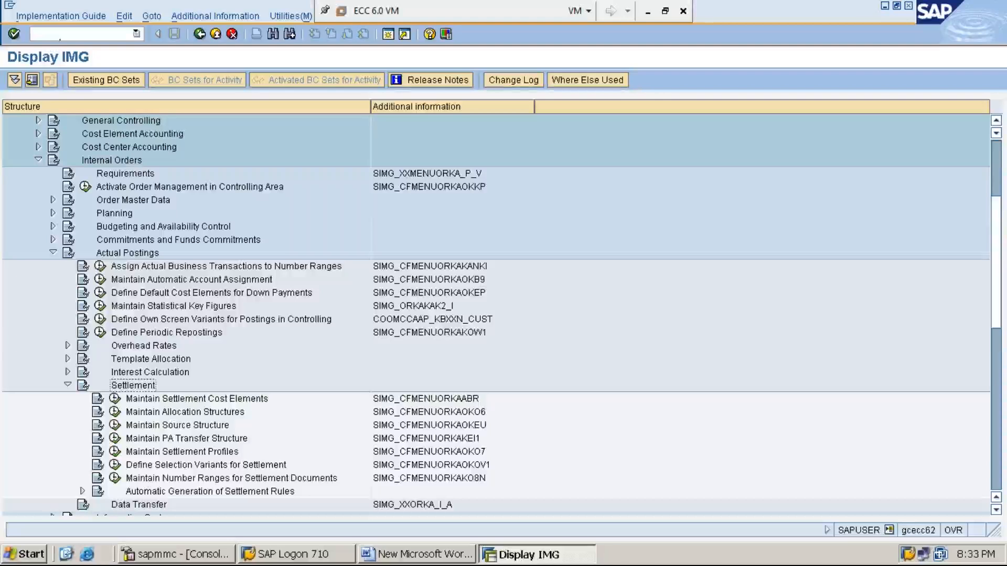
key("Down")
key("Down")
key("Down")
key("Down")
key("Down")
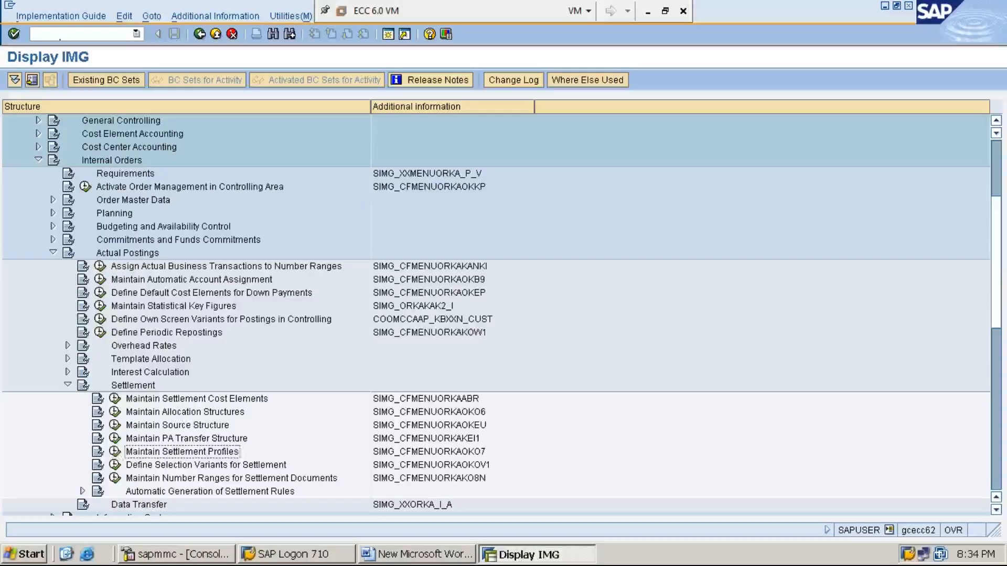
key("Left")
key("Left")
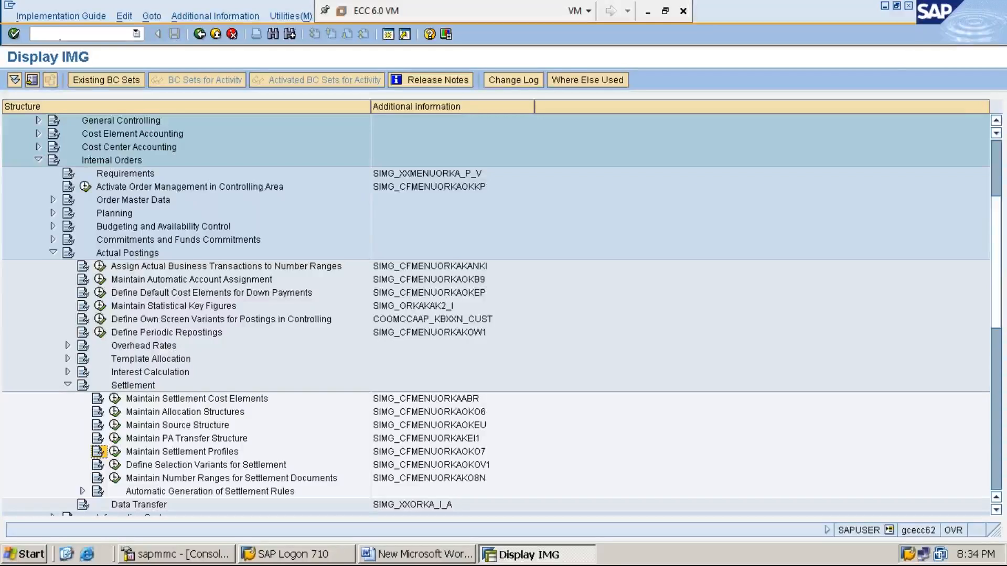
key("Right")
key("Right")
key("Right")
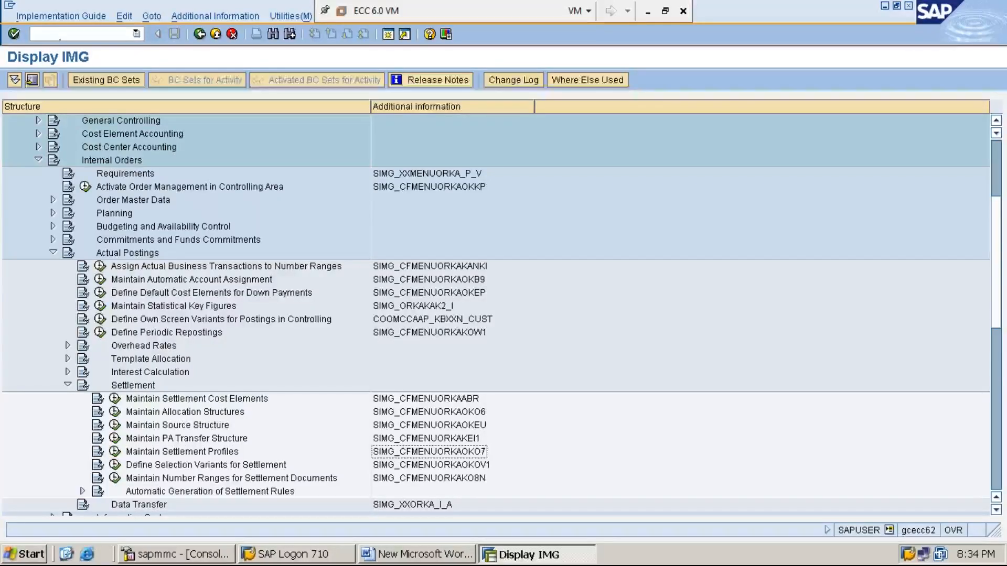
key("Left")
key("Left")
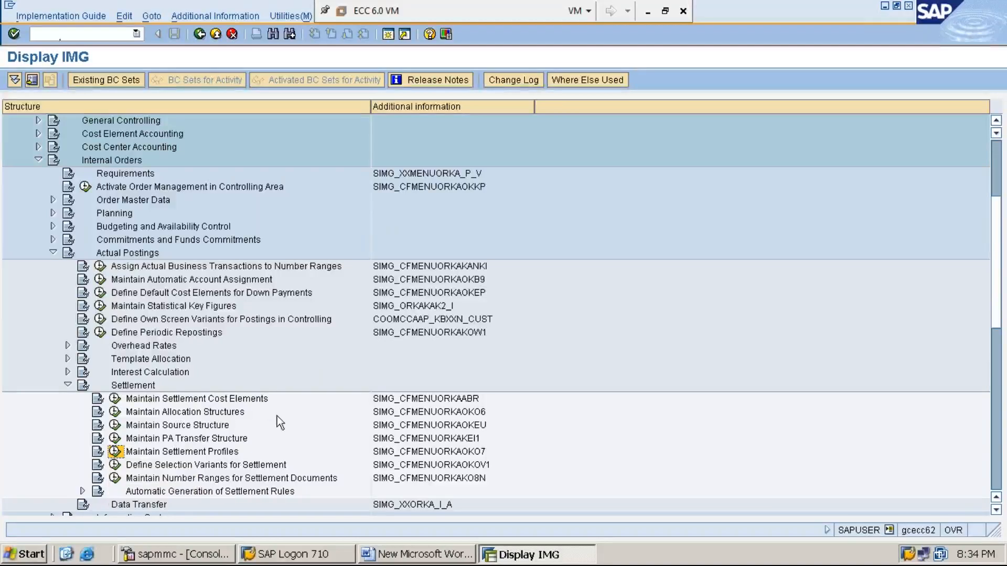
- Execute Maintain Settlement Profiles to get the Choose Activity dialog
left_click(115, 452)
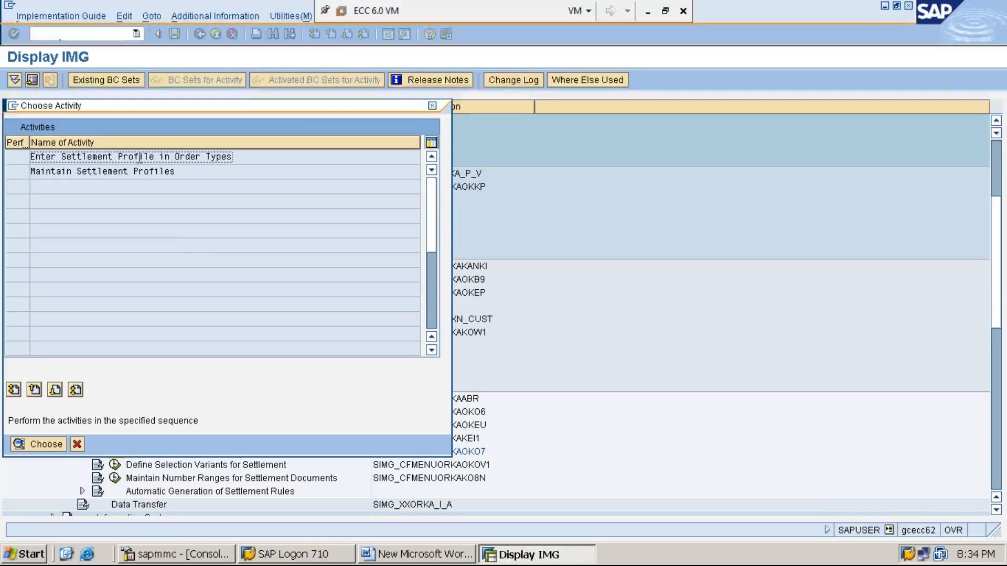
- Open Enter Settlement Profile in Order Types and position the table on order type MMI1
double_click(204, 157)
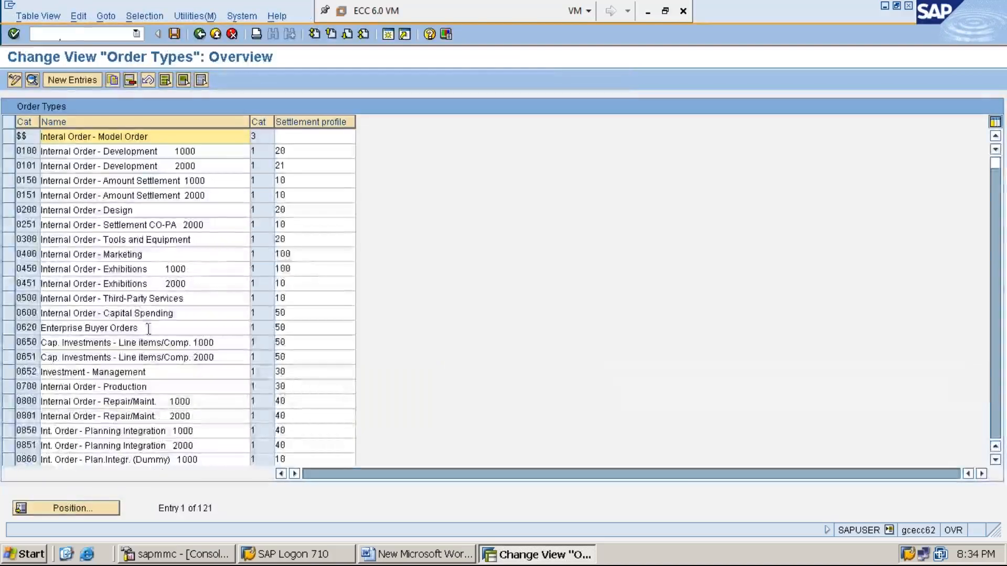
left_click(94, 508)
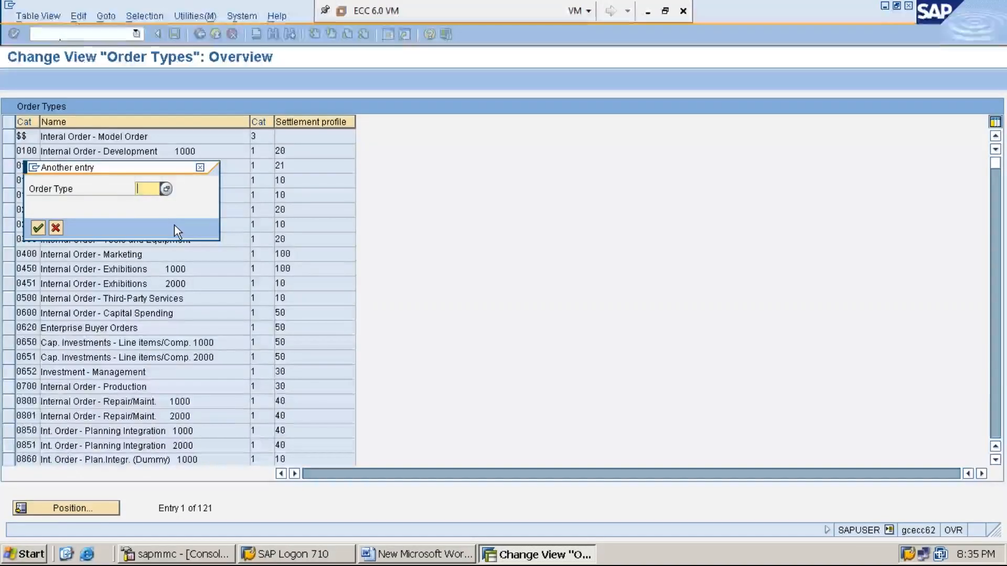
type("MM")
key("Down")
key("Return")
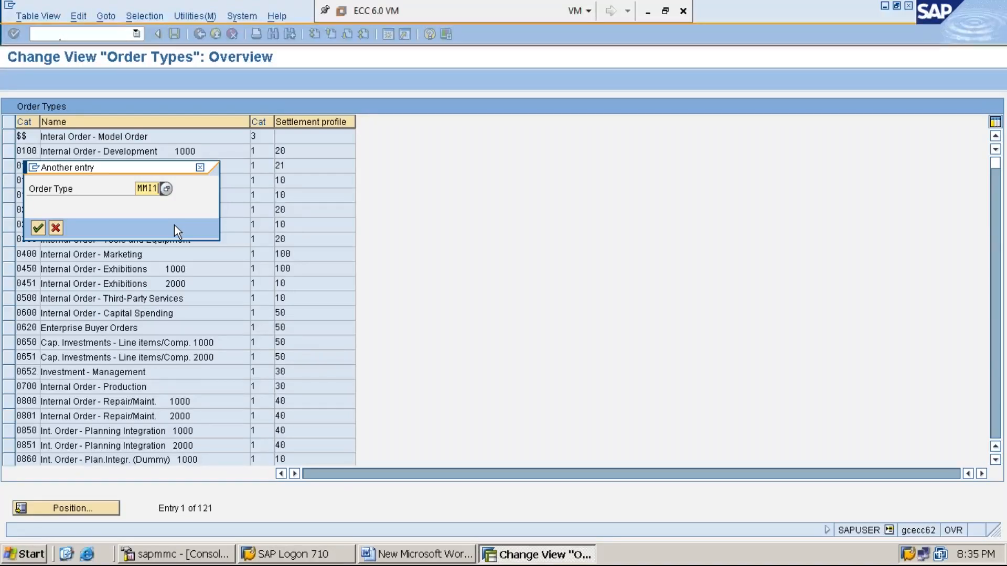
key("Return")
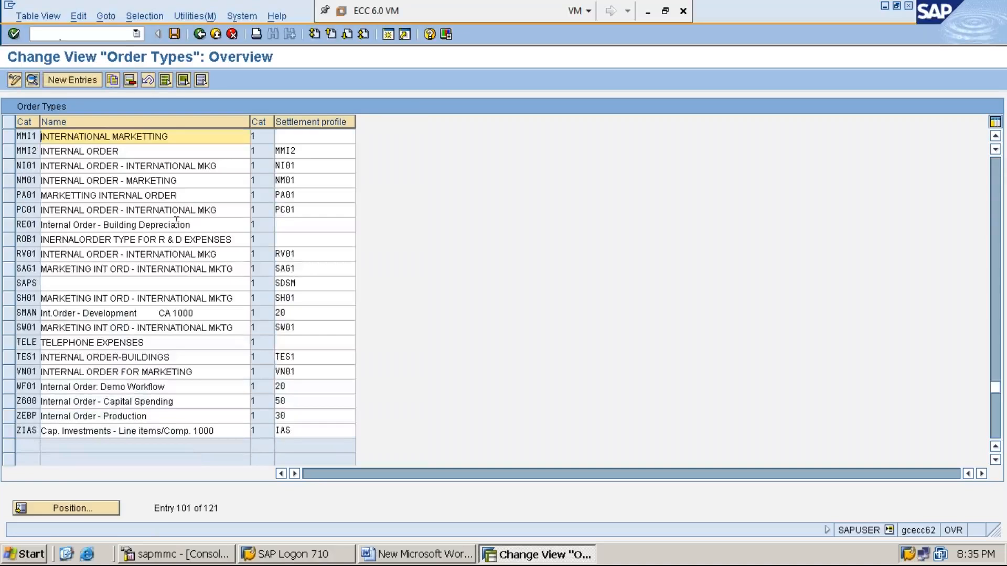
- Pick settlement profile MMI1 from the F4 list for order type MMI1
left_click(325, 134)
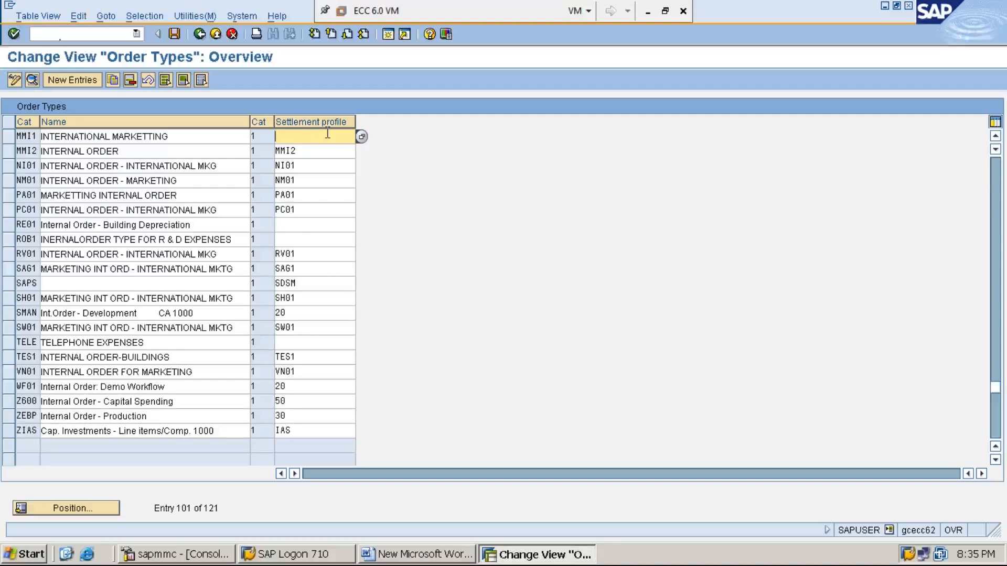
type("MMI1")
key("BackSpace")
key("BackSpace")
key("BackSpace")
key("BackSpace")
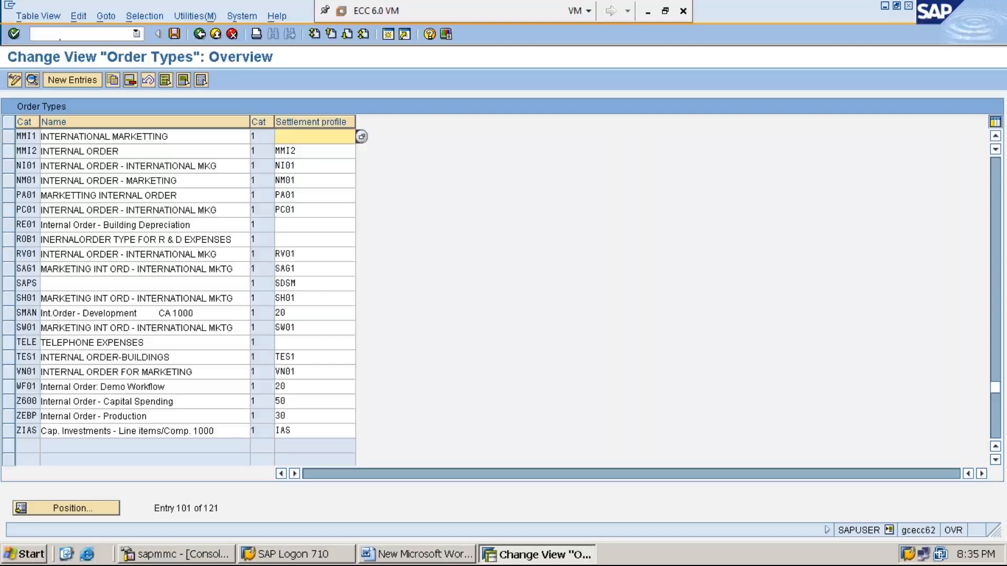
left_click(361, 137)
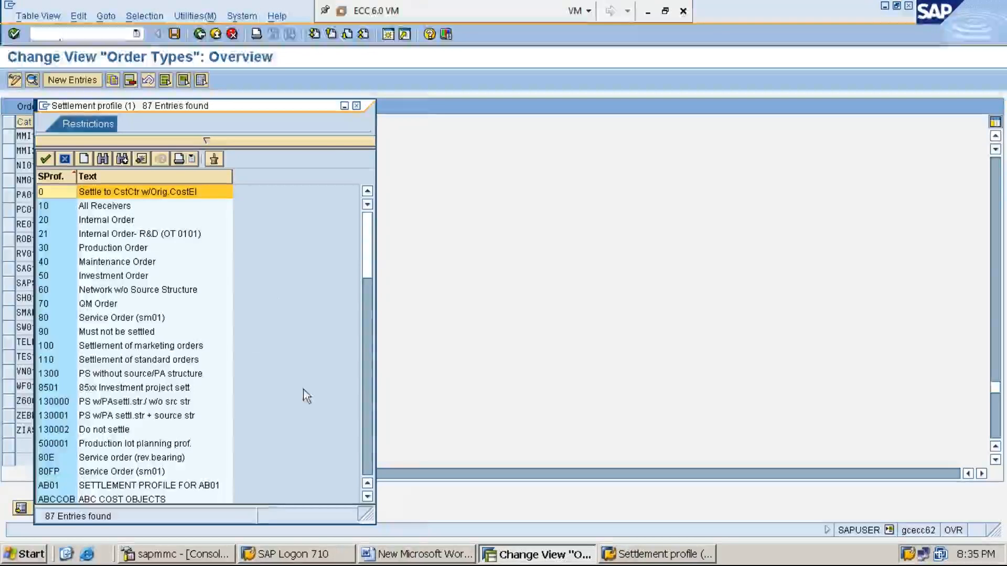
left_click(368, 496)
left_click(367, 497)
left_click(367, 497)
left_click(368, 496)
left_click(368, 497)
left_click(369, 496)
left_click(369, 497)
left_click(368, 496)
left_click(368, 497)
left_click(367, 497)
left_click(368, 496)
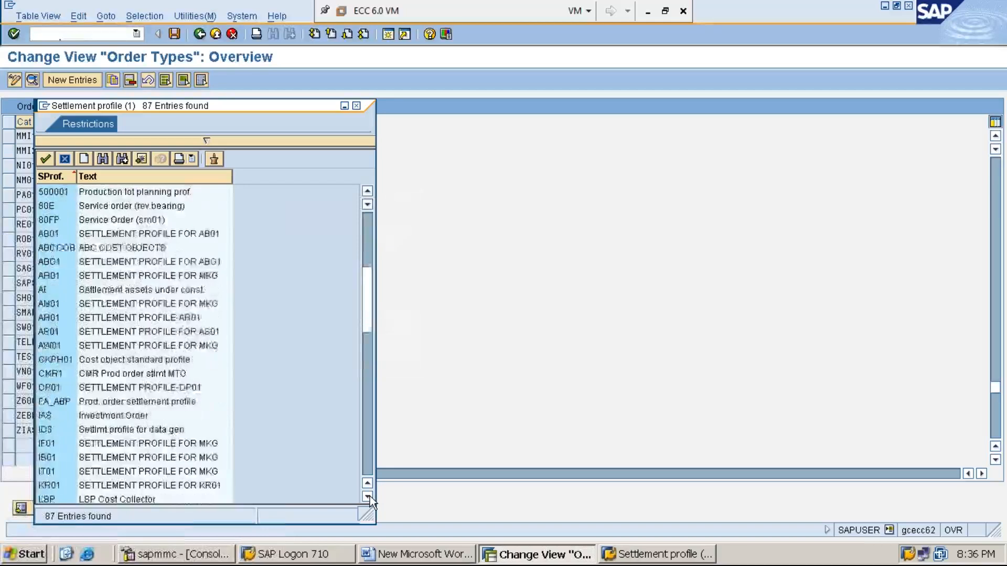
left_click(367, 497)
left_click(368, 497)
left_click(368, 497)
left_click(367, 497)
left_click(367, 497)
left_click(367, 497)
left_click(368, 496)
left_click(368, 496)
left_click(368, 497)
left_click(367, 496)
left_click(172, 460)
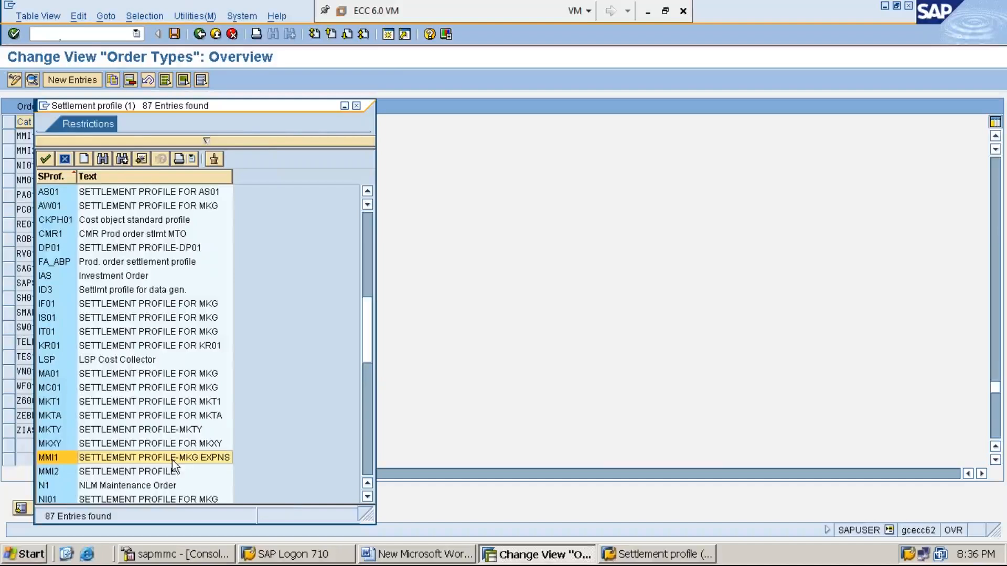
double_click(172, 460)
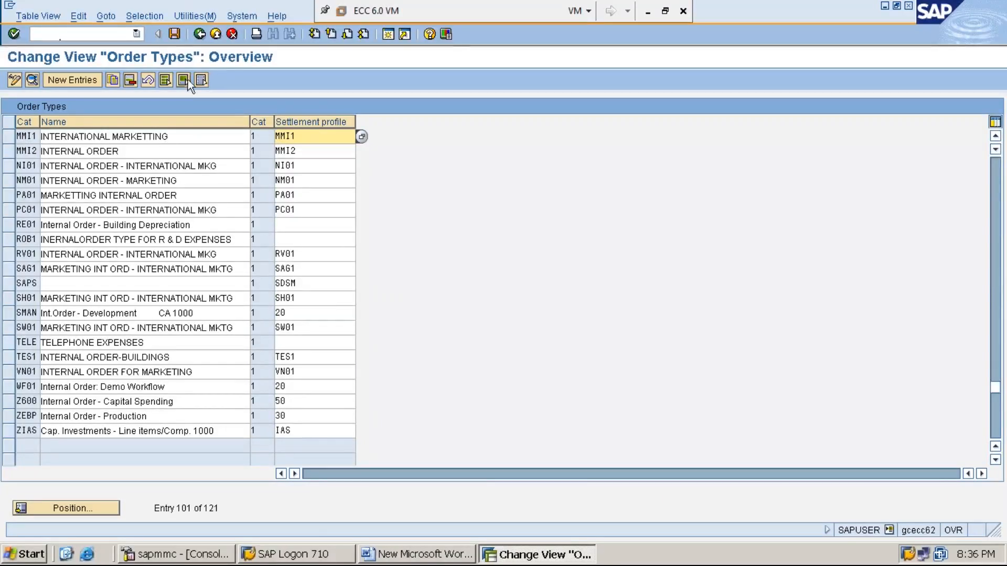
- Save order type MMI1's profile assignment under the customizing request and bring up the Word notes
left_click(174, 33)
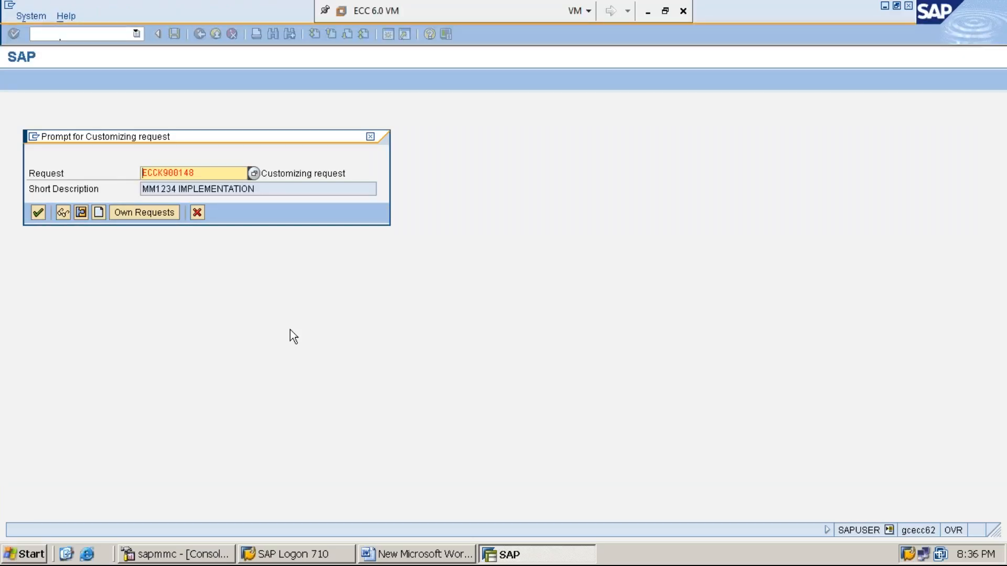
key("Return")
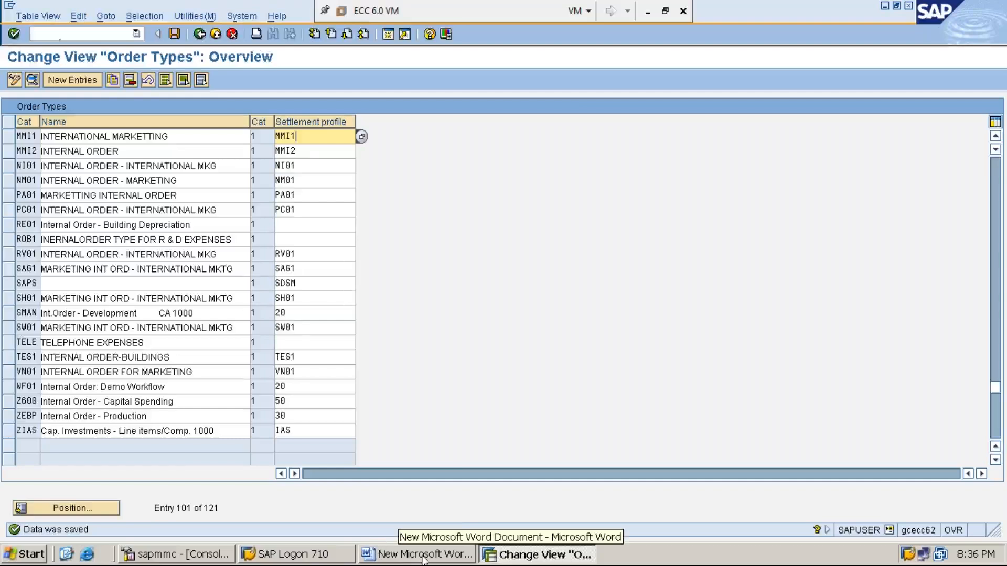
left_click(376, 551)
- Type 'STEP:11: MAINTAIN NUMBER RANGES FOR SETTLEMENT DOCUMENTS USING KO8N' on a new line
key("Return")
type("STEP")
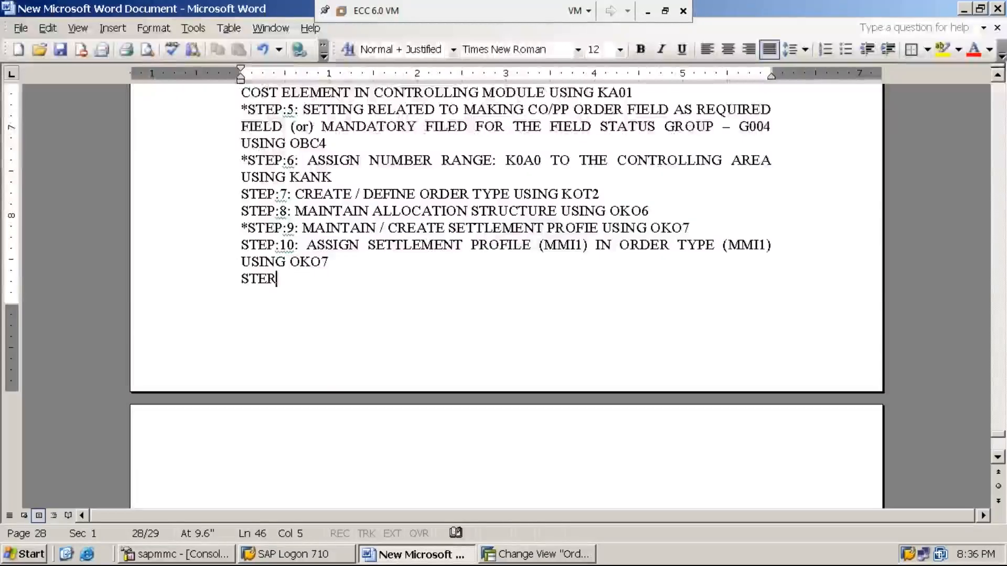
key("BackSpace")
type("P:11:")
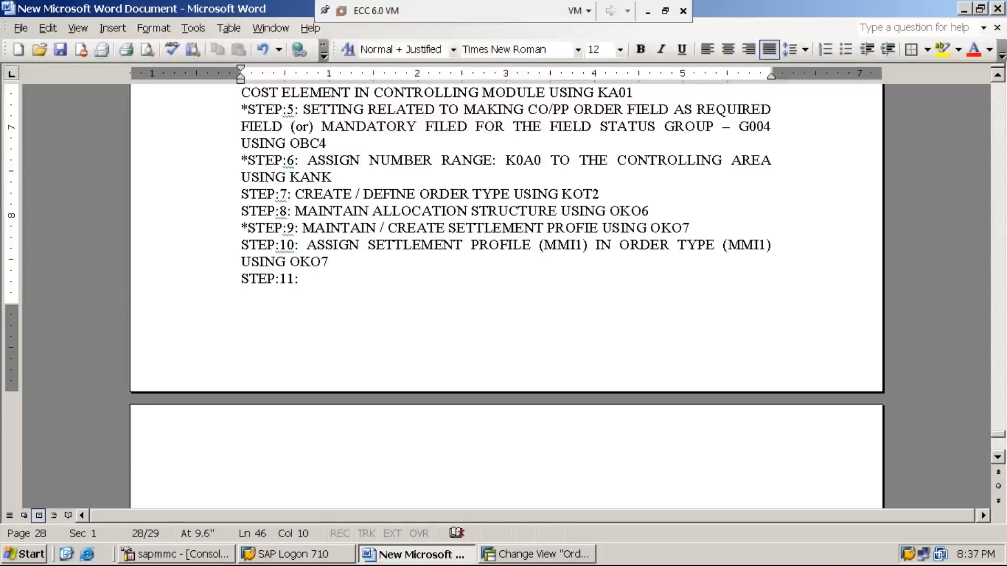
type("MAINTAIN ")
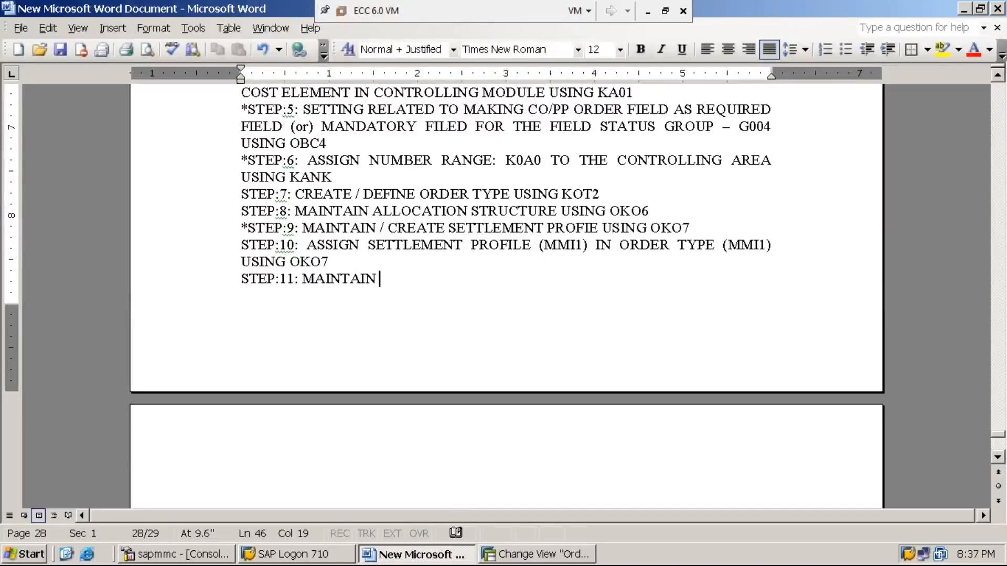
type("NUMBER RANGES")
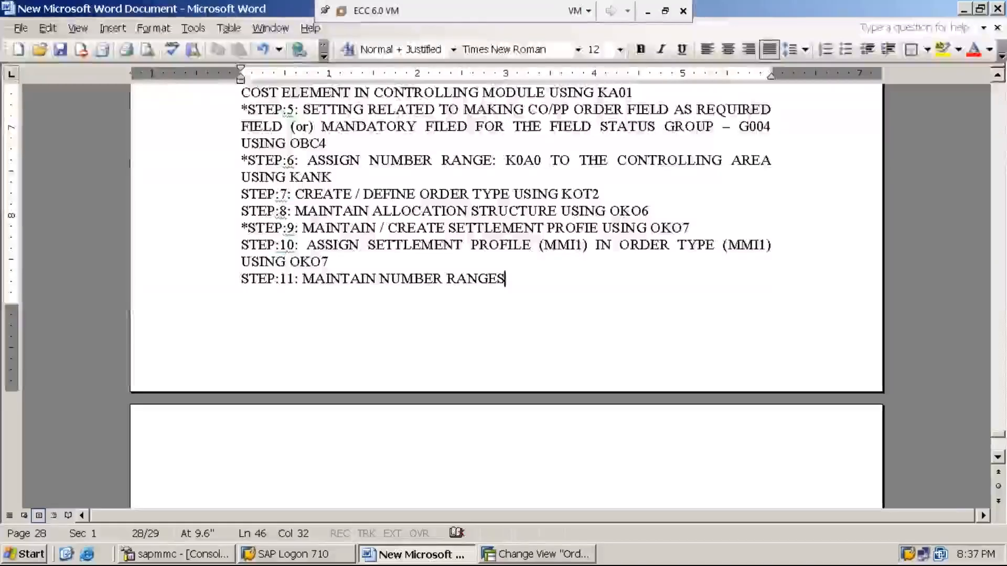
type(" FOR ")
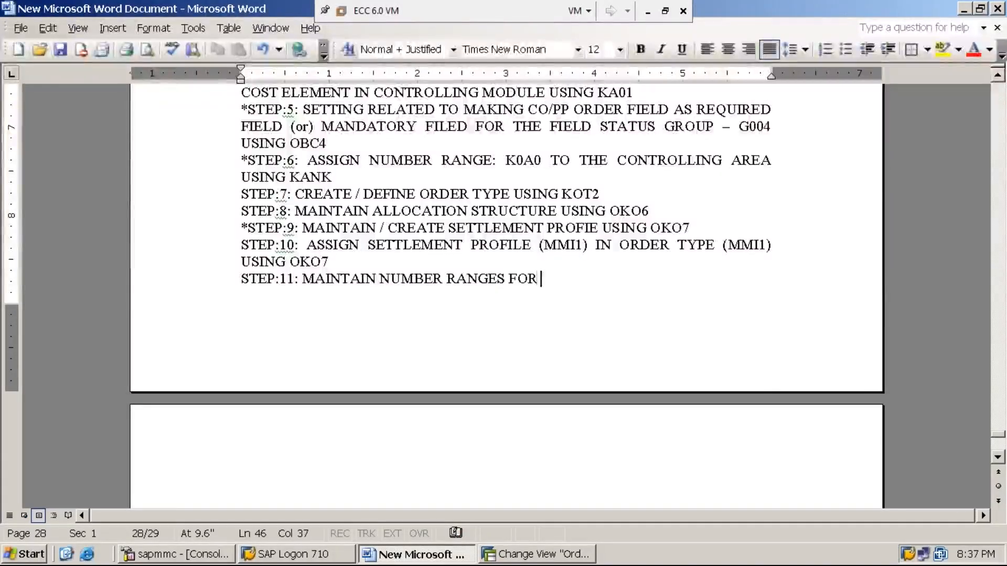
type("SETTLEMENT DOCUMENTS")
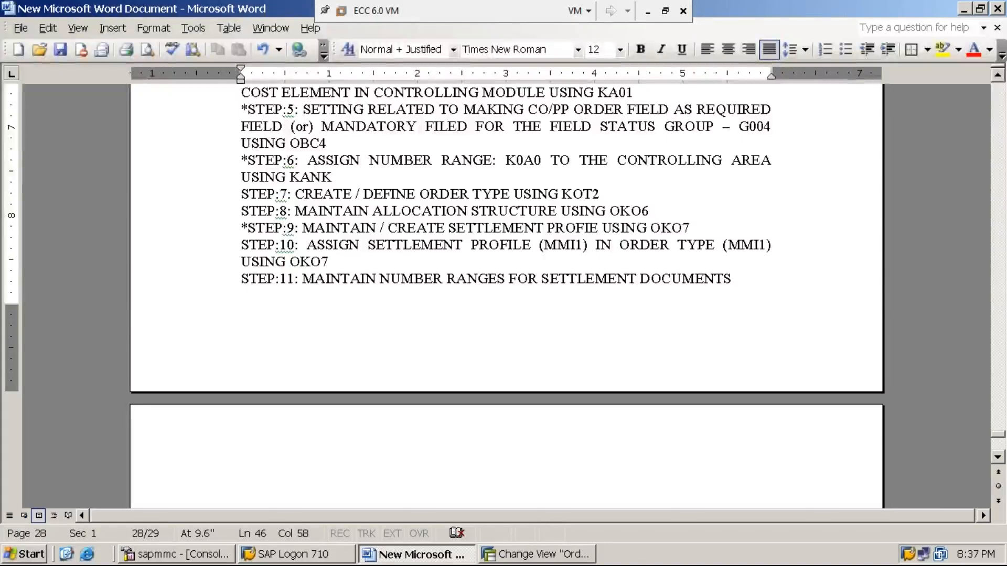
type("USN")
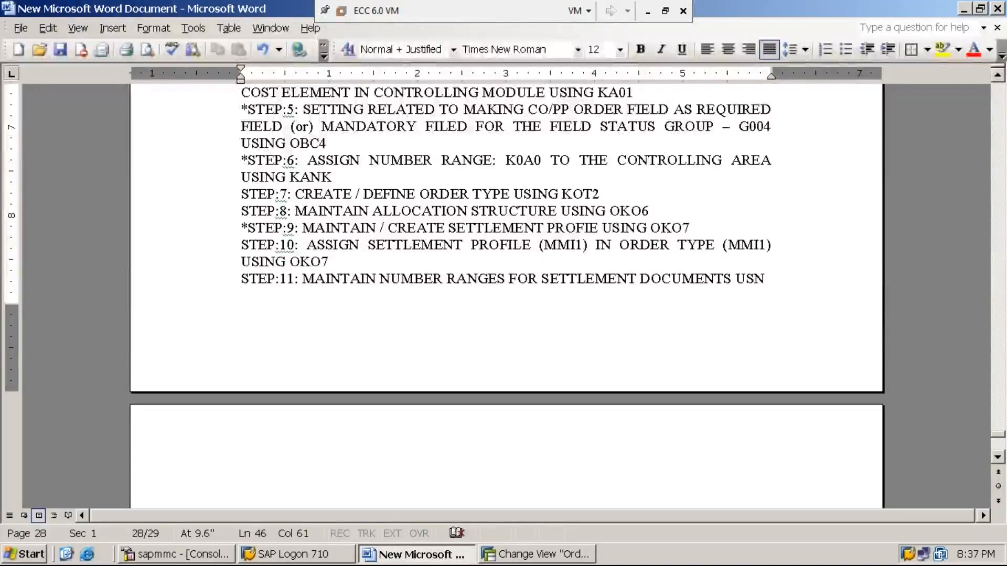
key("BackSpace")
type("ING")
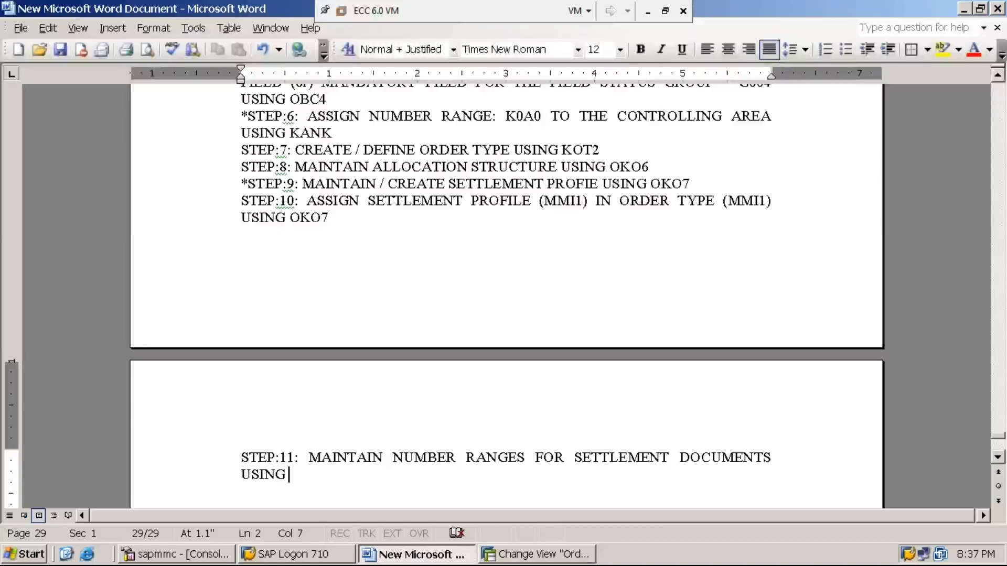
type("KO8N")
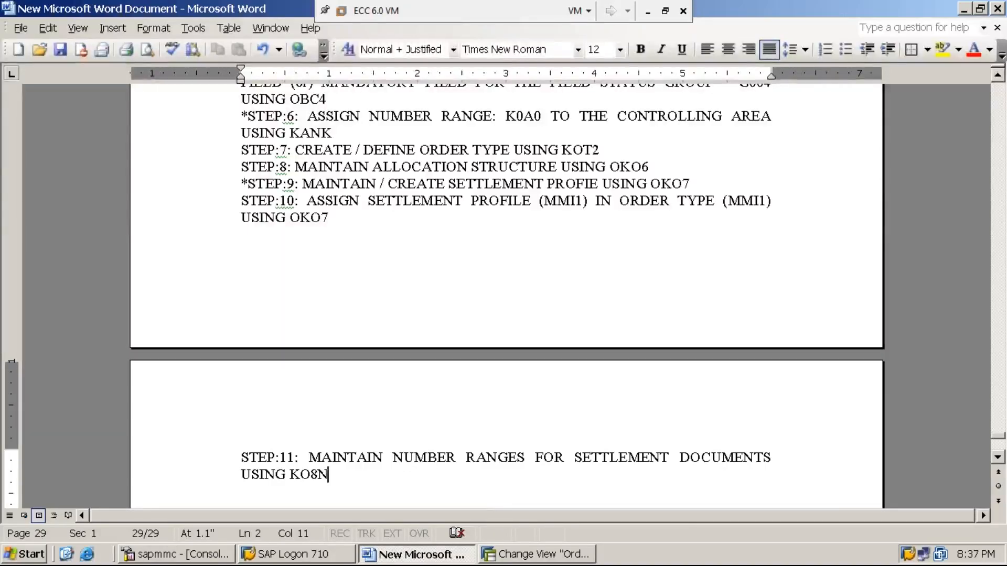
- Back in SAP, leave order types with /n and run SPRO
left_click(525, 555)
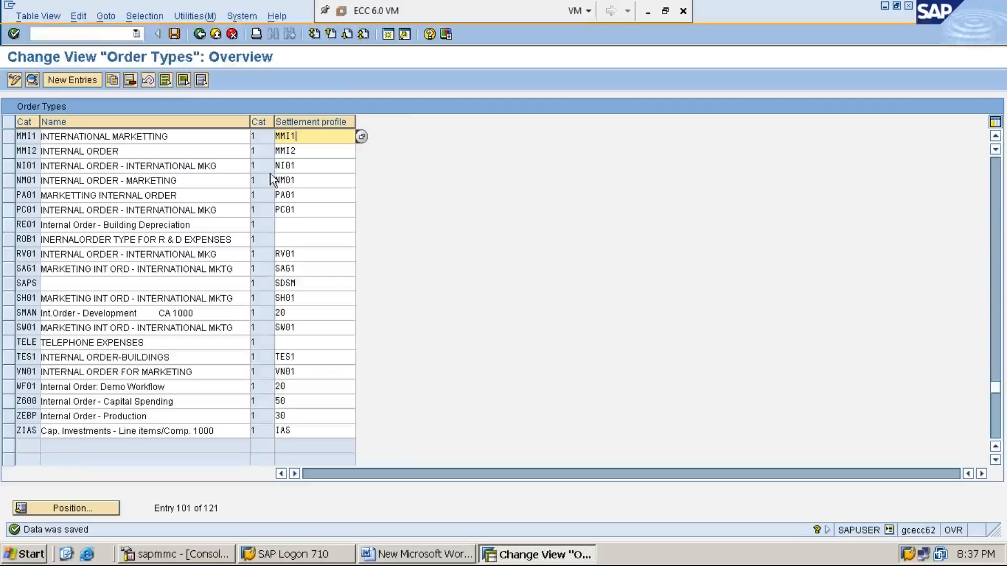
left_click(118, 33)
type("/")
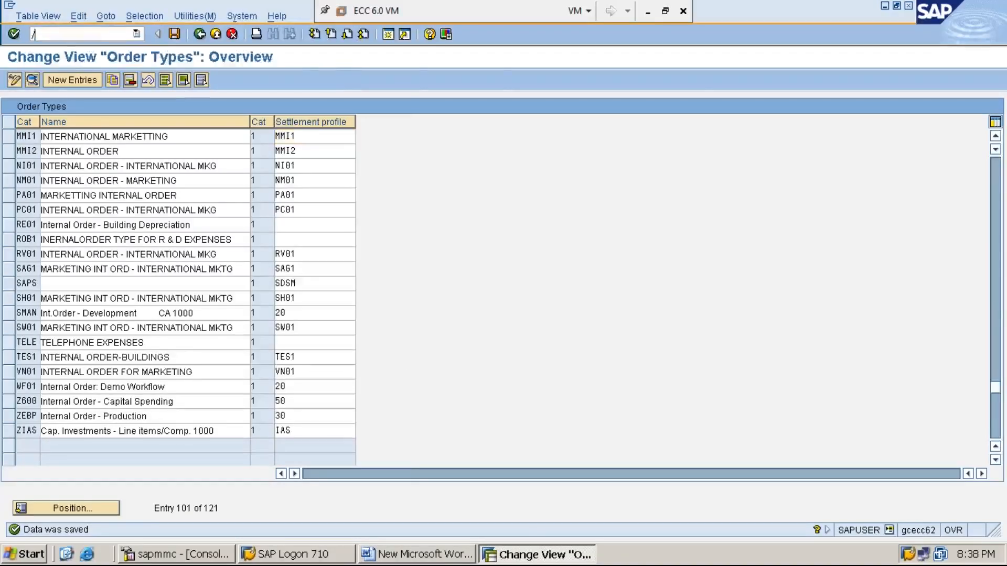
type("n")
key("Return")
type("SPRO")
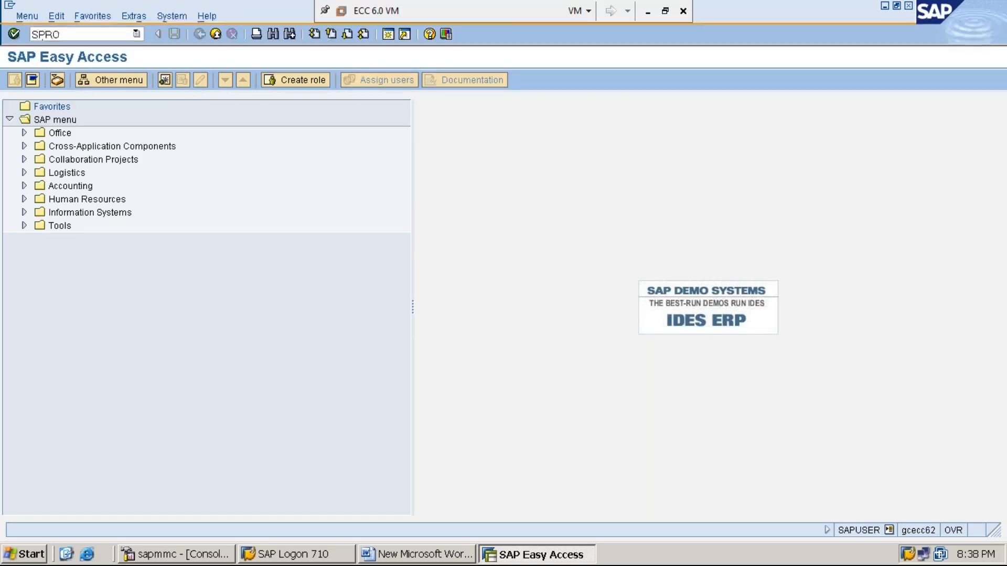
key("Return")
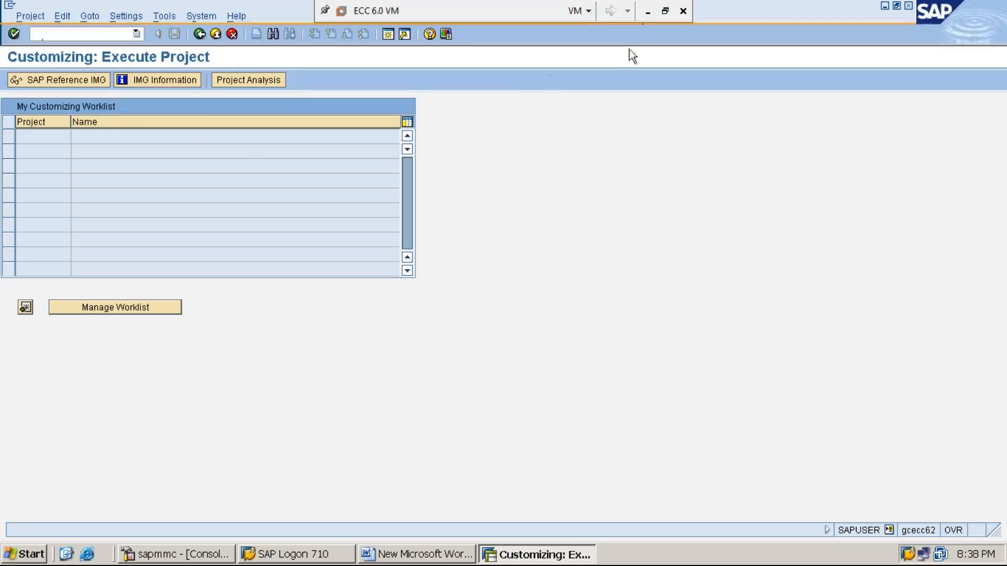
left_click(647, 15)
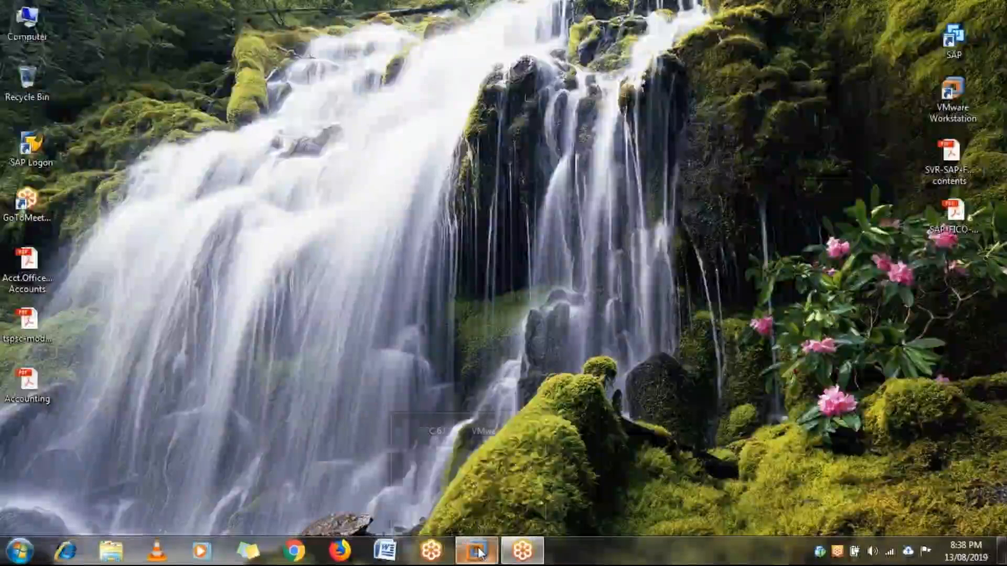
mouse_move(479, 550)
left_click(498, 468)
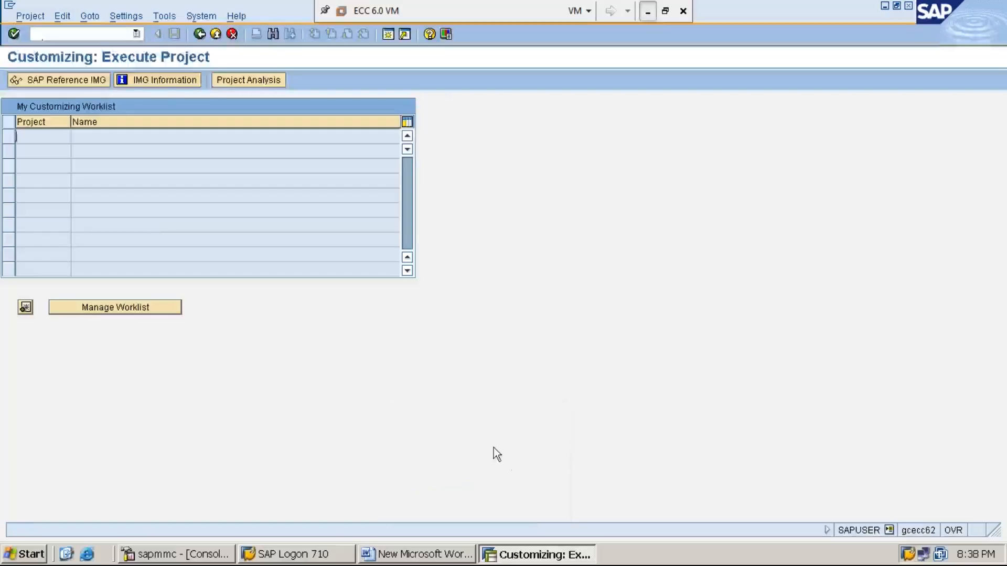
- Open the SAP Reference IMG with Display Key set to show SAP Activity keys
left_click(81, 79)
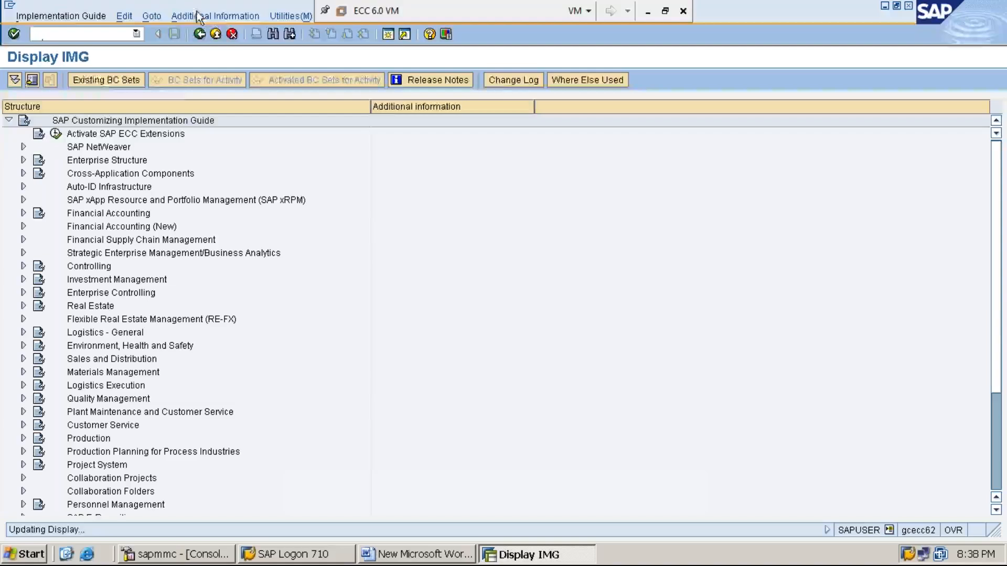
left_click(217, 17)
key("Down")
key("Right")
key("Down")
key("Right")
key("Down")
key("Right")
key("Left")
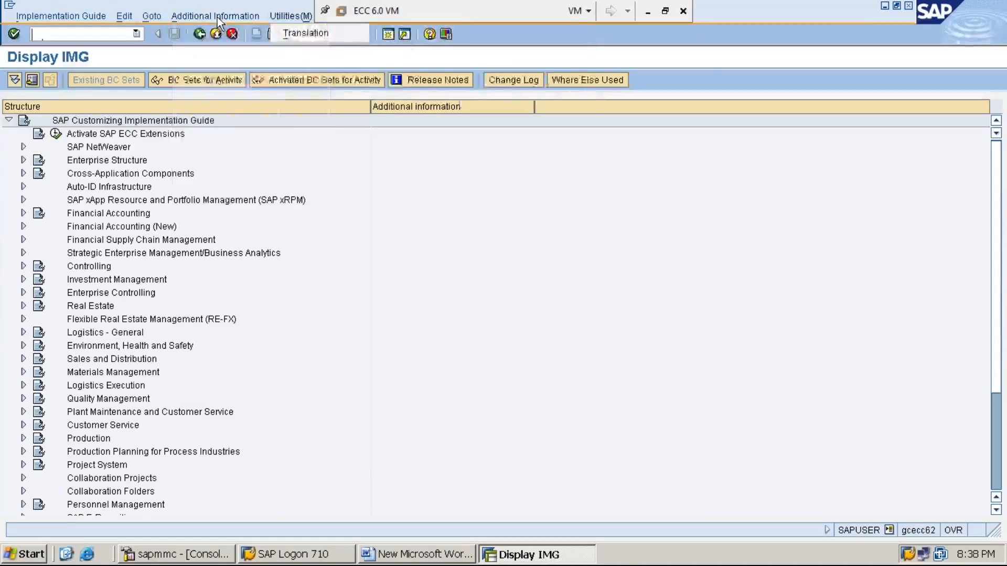
key("Right")
key("Down")
key("Right")
key("Down")
key("Return")
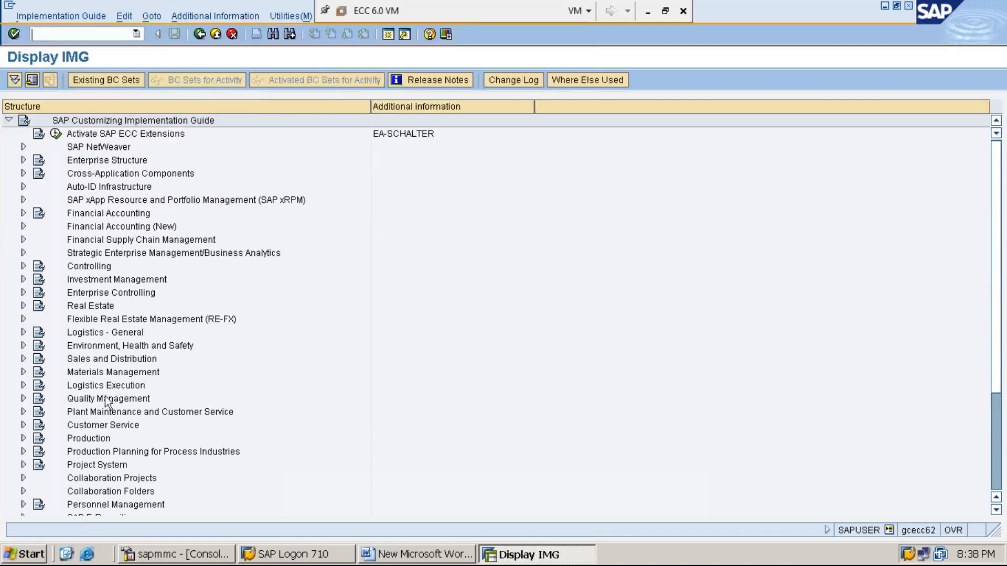
- Expand Controlling > Internal Orders > Actual Postings > Settlement to reach the settlement document number ranges
left_click(106, 268)
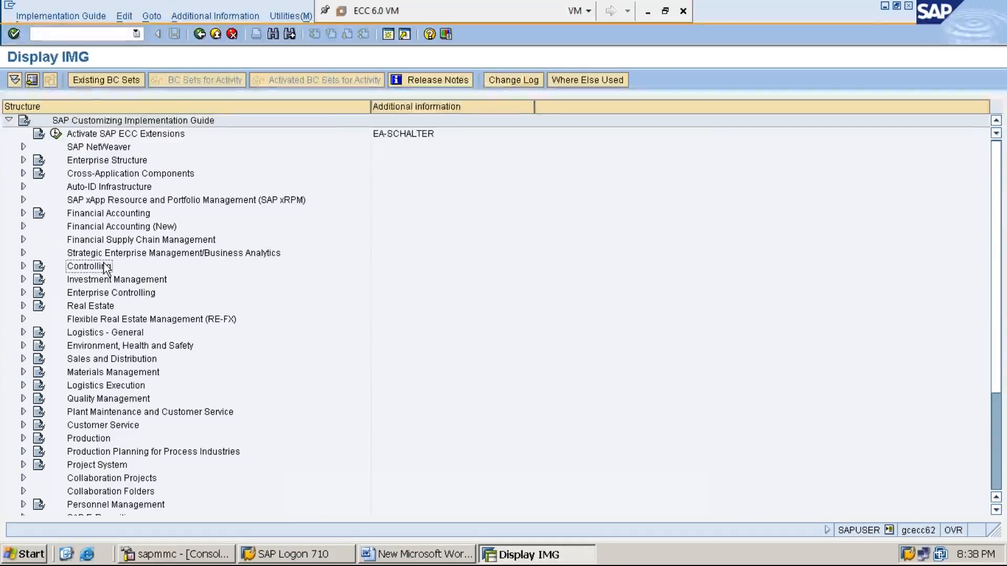
double_click(105, 268)
key("Down")
key("Down")
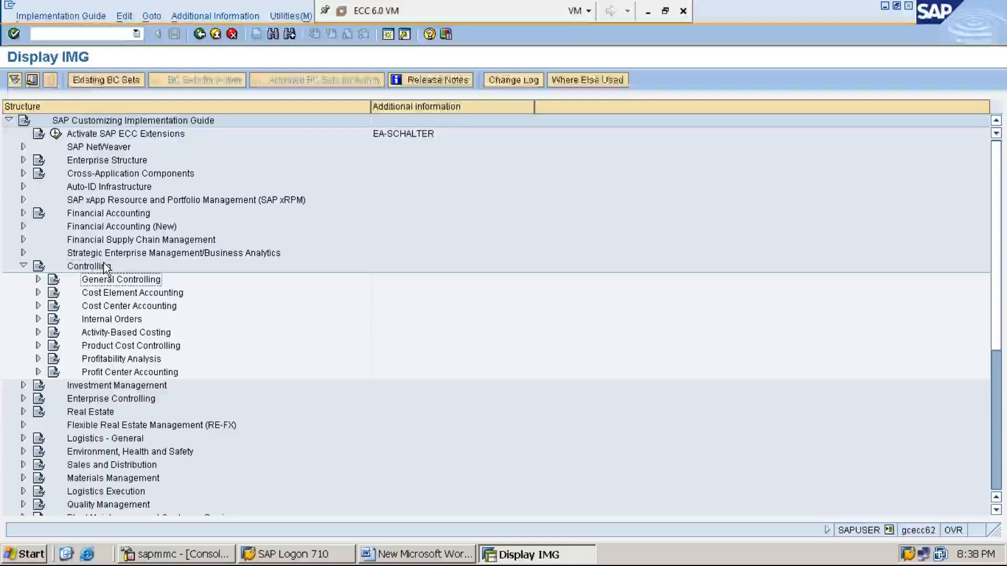
key("Down")
key("Down")
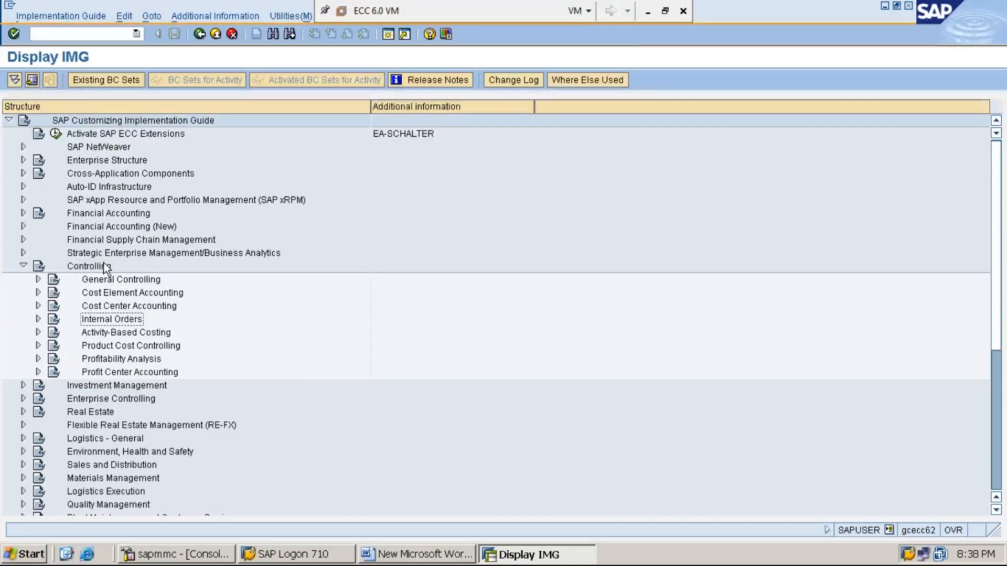
key("Right")
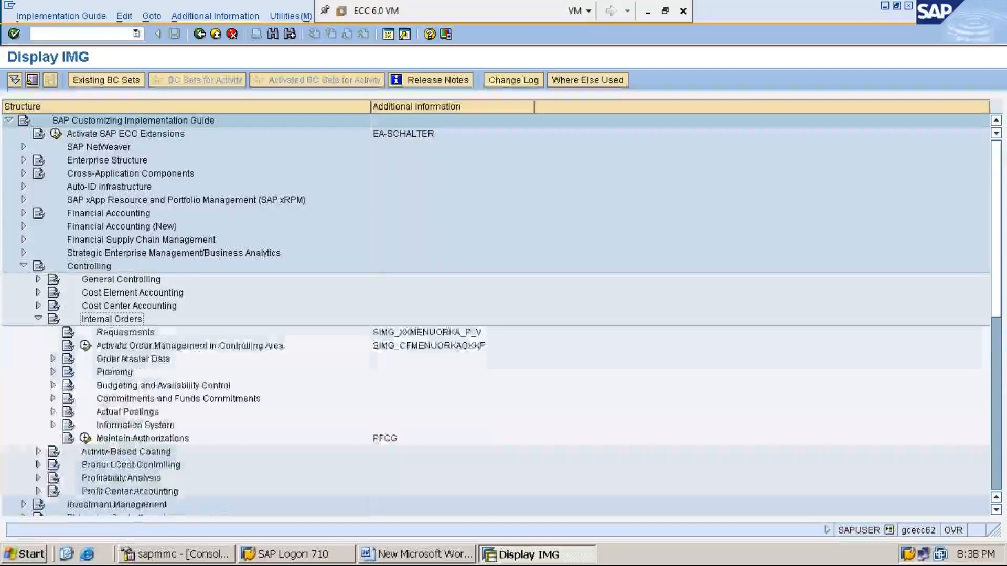
key("Down")
key("Down")
key("Down")
key("Down")
key("Down")
key("Down")
key("Down")
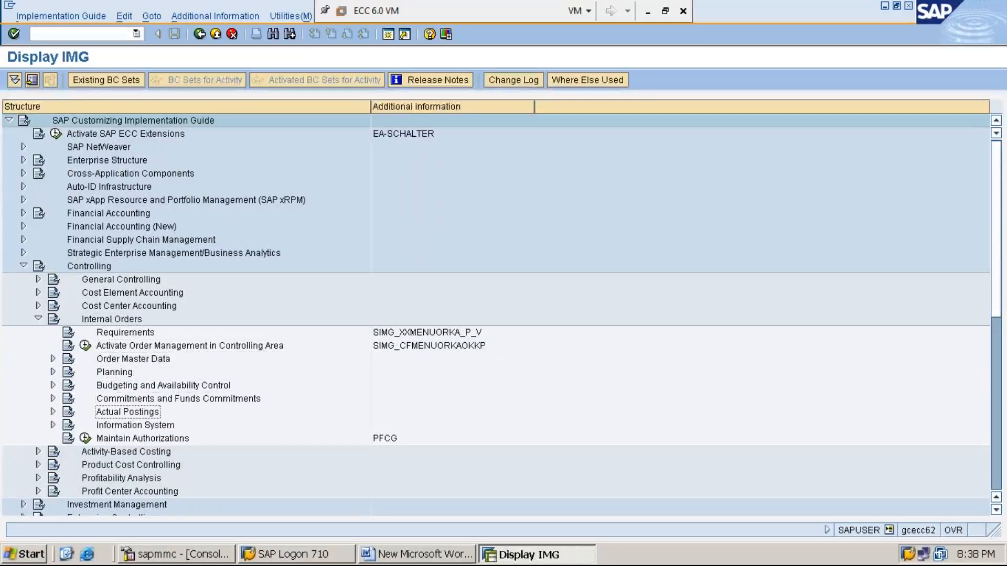
key("Right")
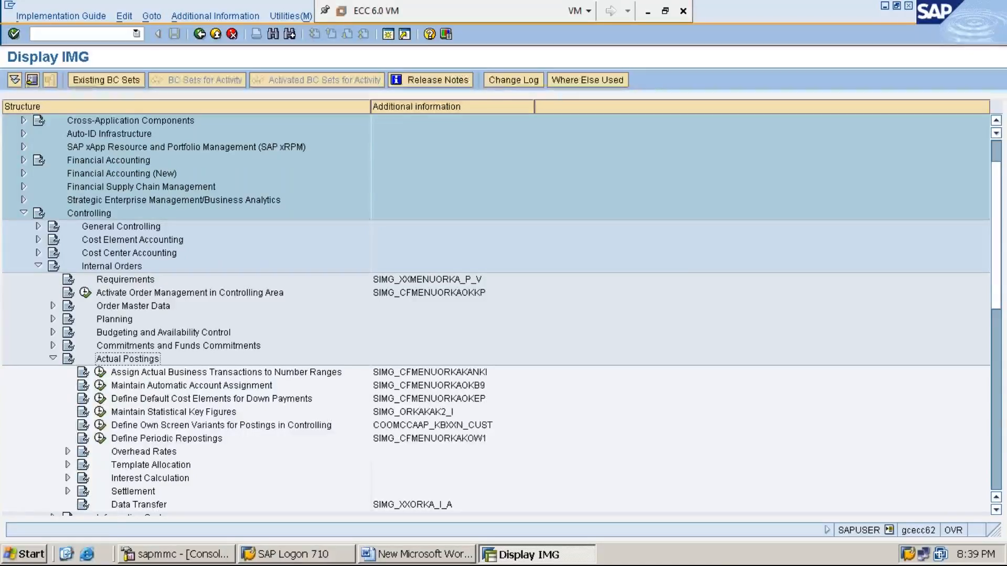
key("Down")
key("Down")
key("Down")
key("Down")
key("Down")
key("Down")
key("Down")
key("Down")
key("Down")
key("Down")
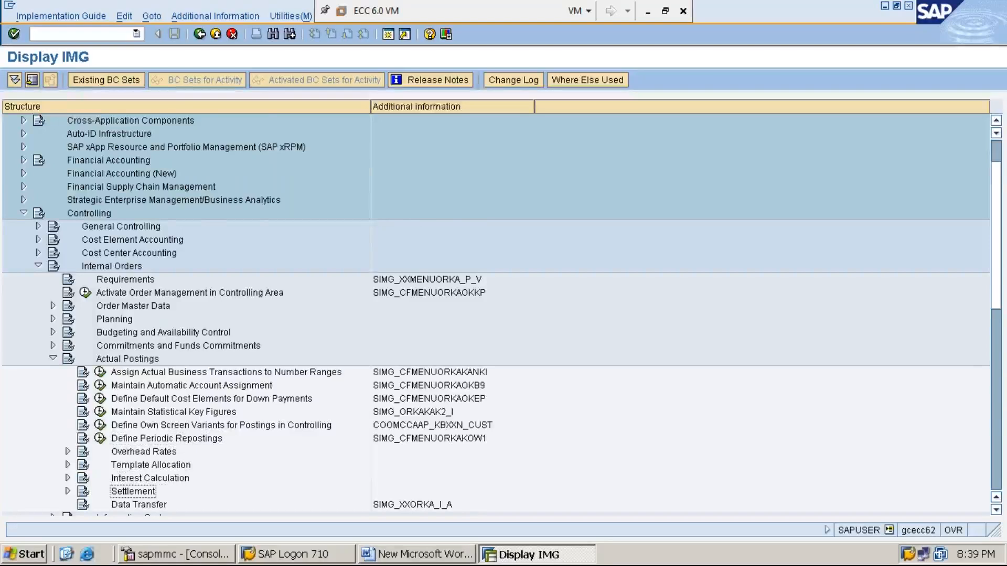
key("Right")
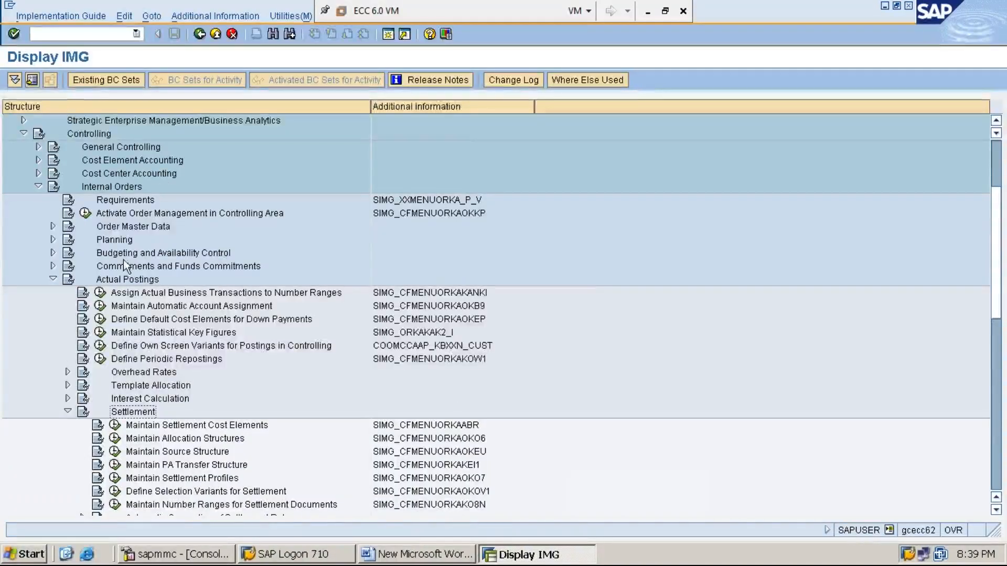
left_click(994, 511)
left_click(995, 510)
left_click(995, 510)
left_click(995, 510)
left_click(995, 510)
left_click(995, 511)
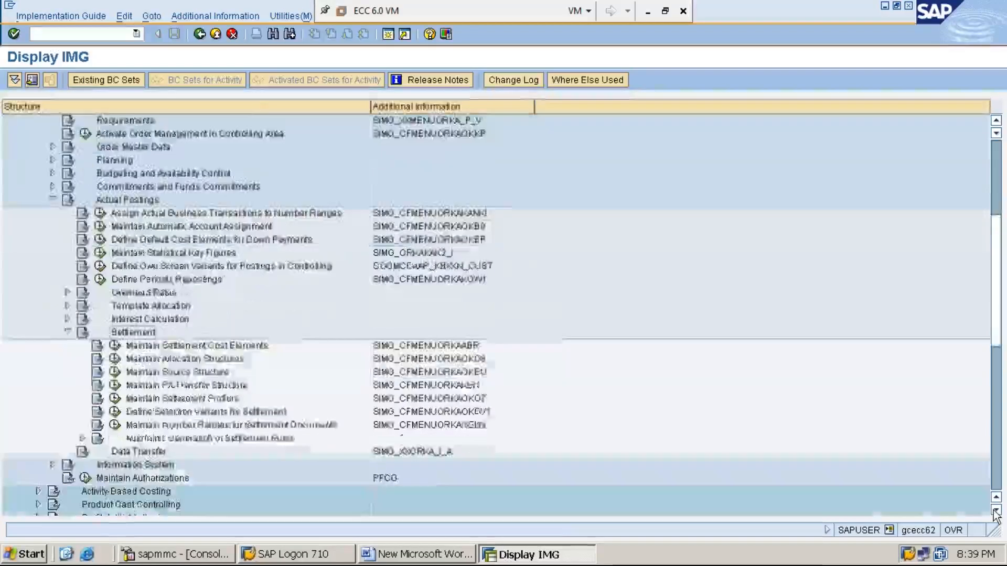
left_click(995, 510)
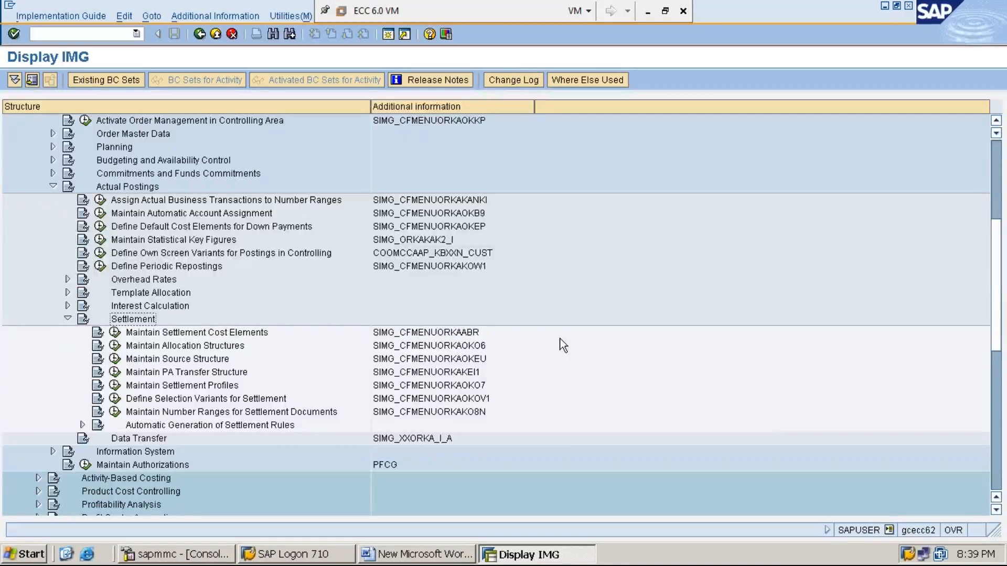
key("Down")
key("Down")
key("Down")
key("Down")
key("Down")
key("Down")
key("Down")
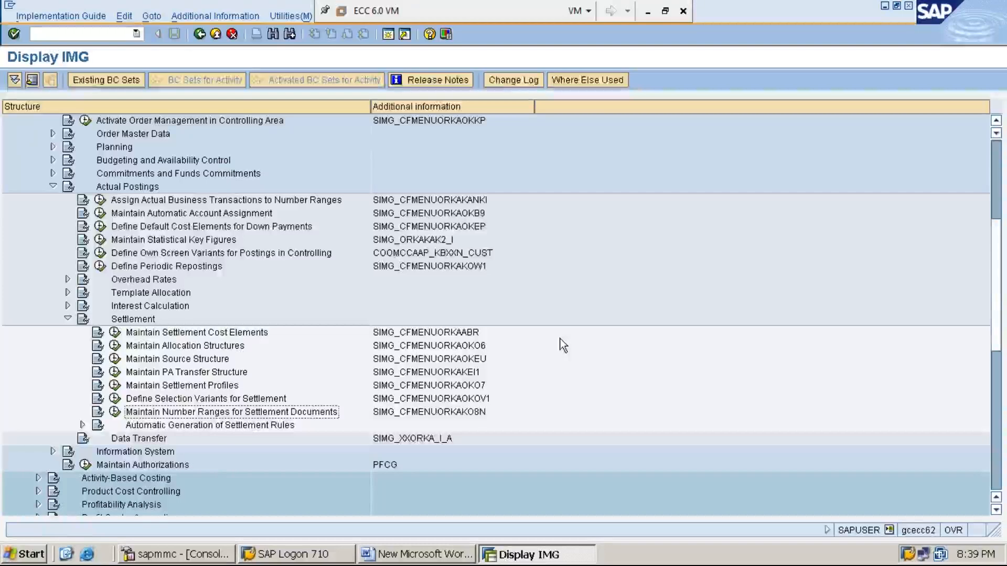
- Run Maintain Number Ranges for Settlement Documents and go to its Groups maintenance
left_click(114, 413)
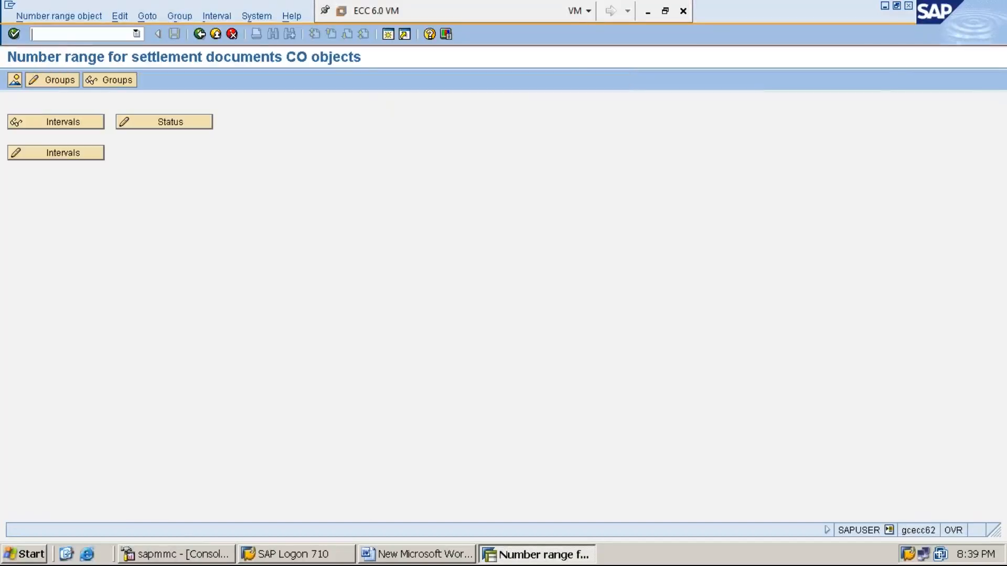
left_click(59, 80)
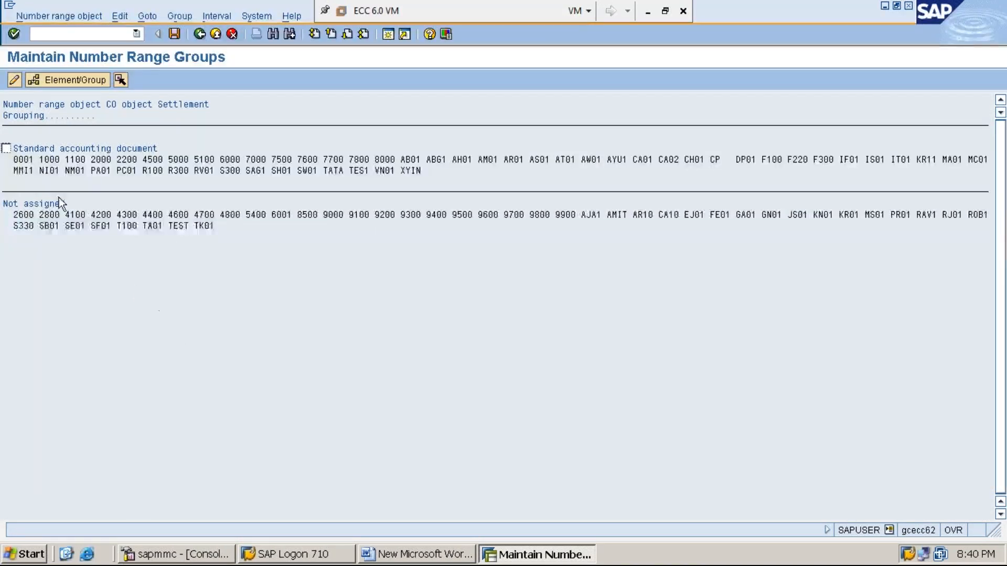
- Assign TK01 to the Standard accounting document group, save, and acknowledge the transport message
left_click(7, 149)
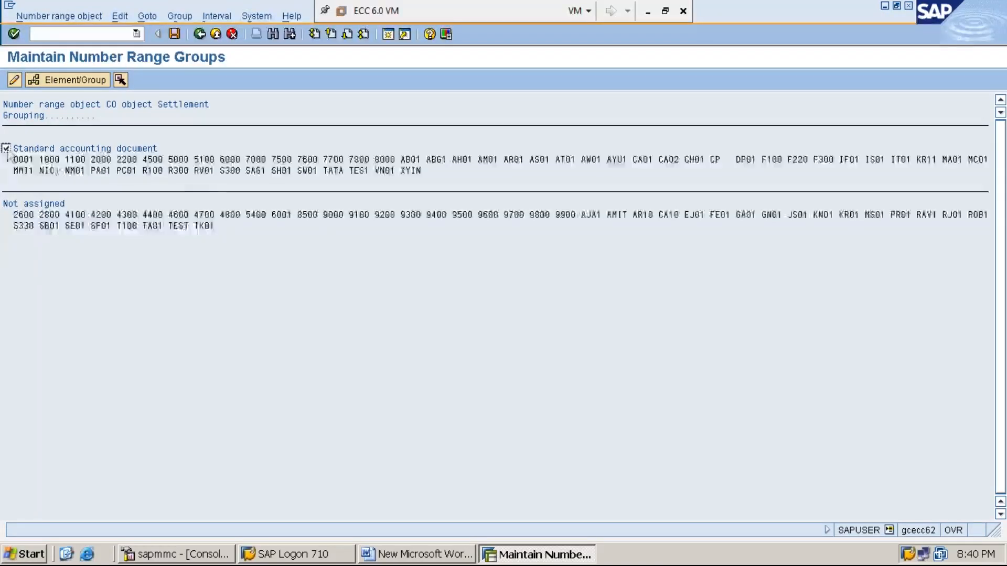
left_click(202, 171)
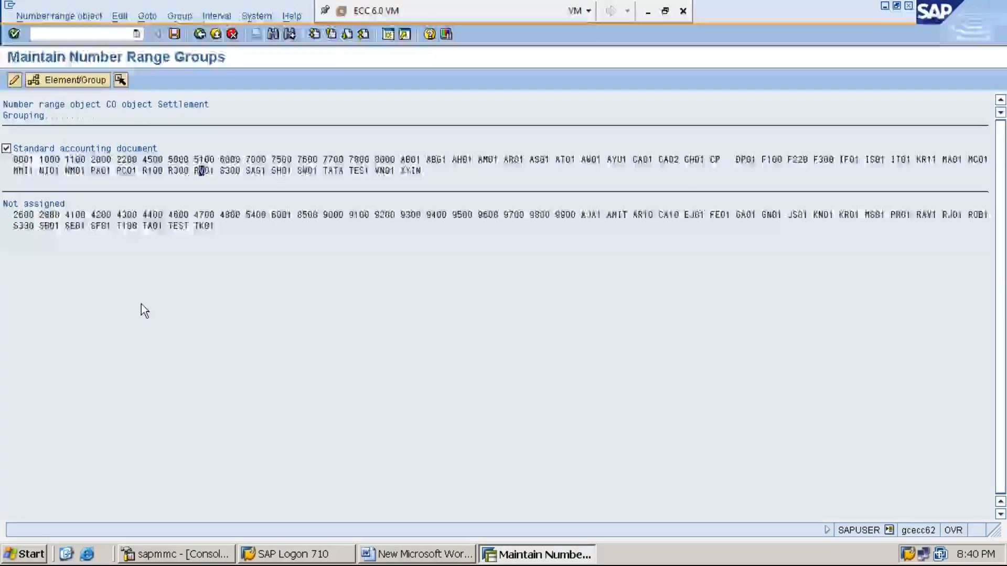
left_click(46, 205)
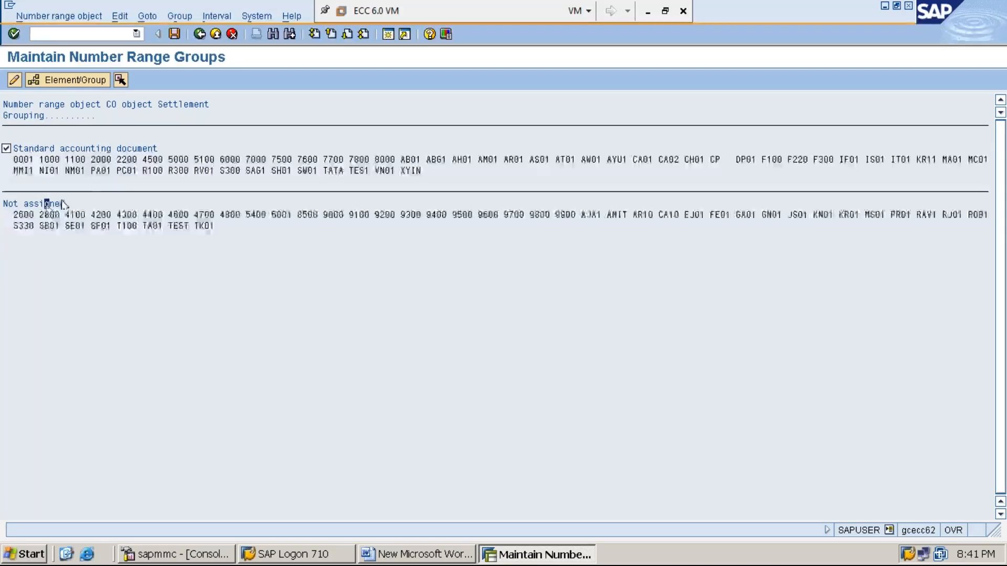
left_click(84, 81)
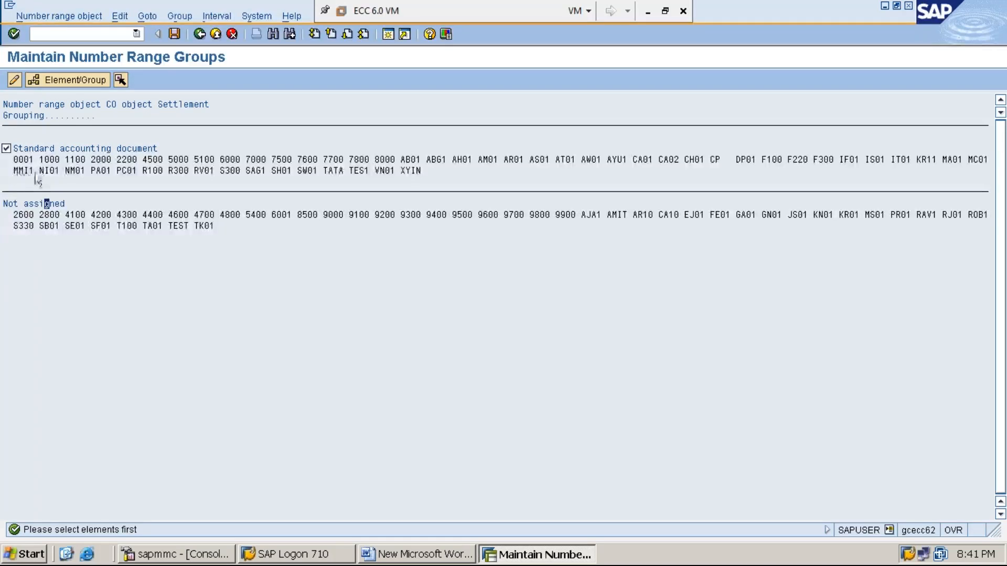
left_click(175, 34)
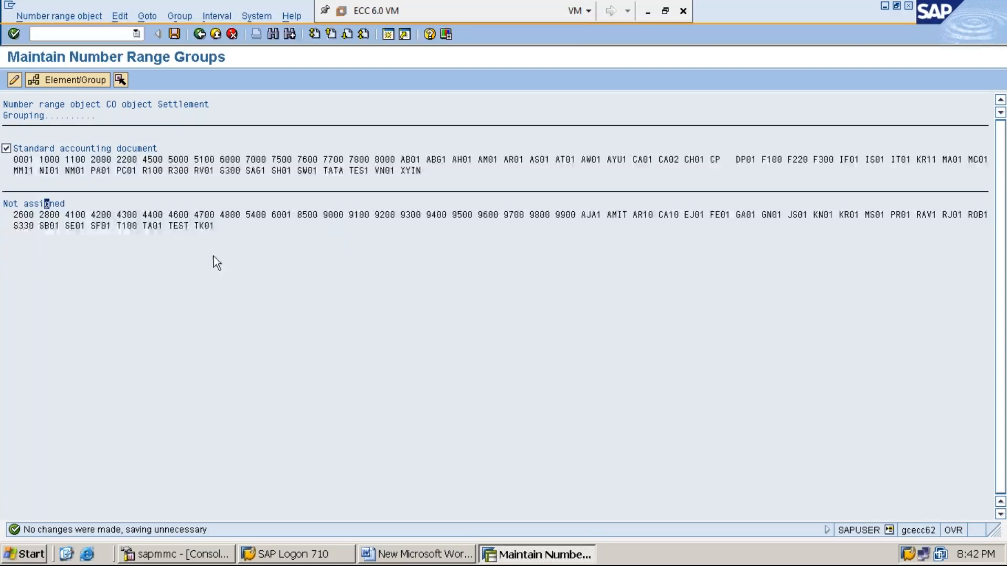
left_click(206, 227)
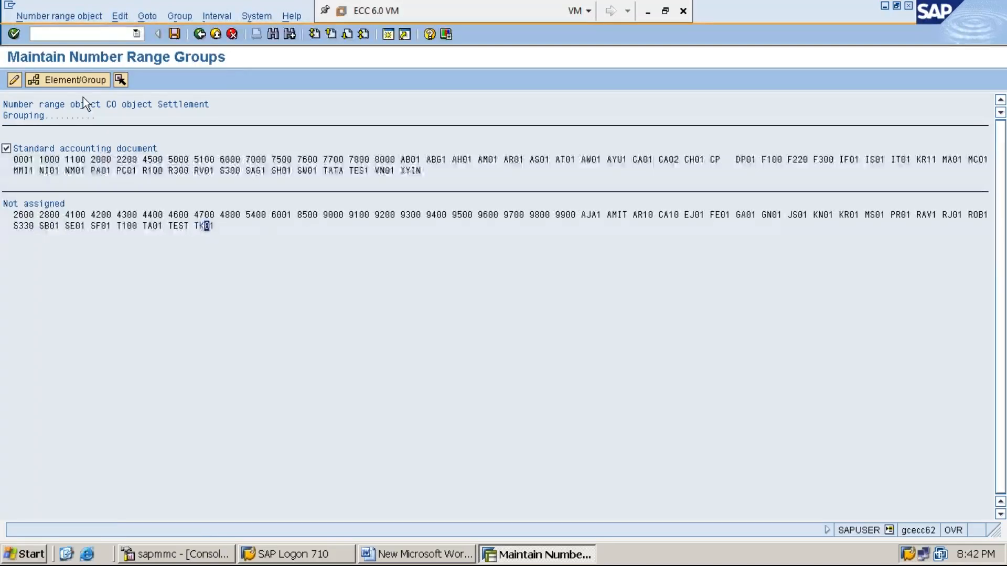
left_click(83, 79)
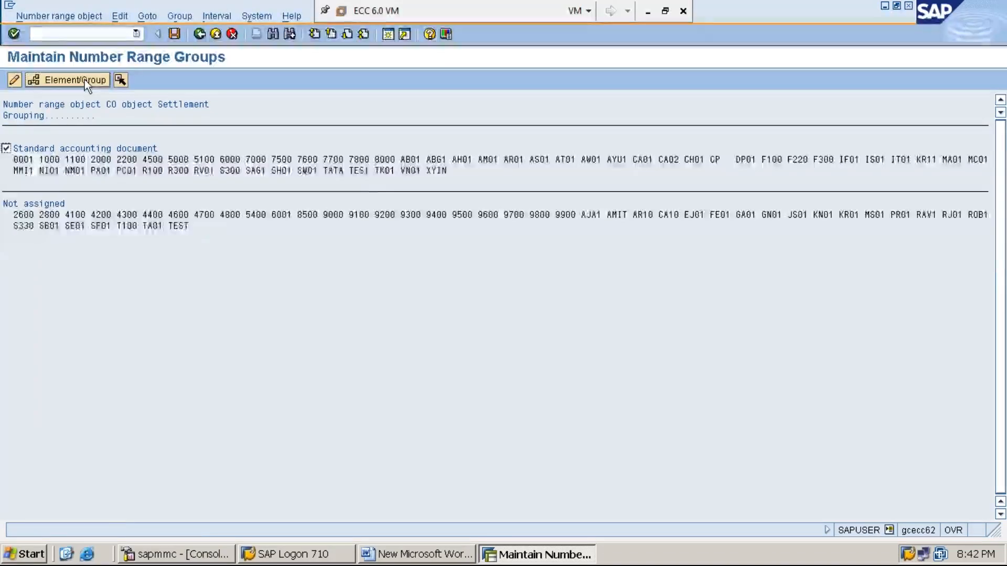
left_click(385, 173)
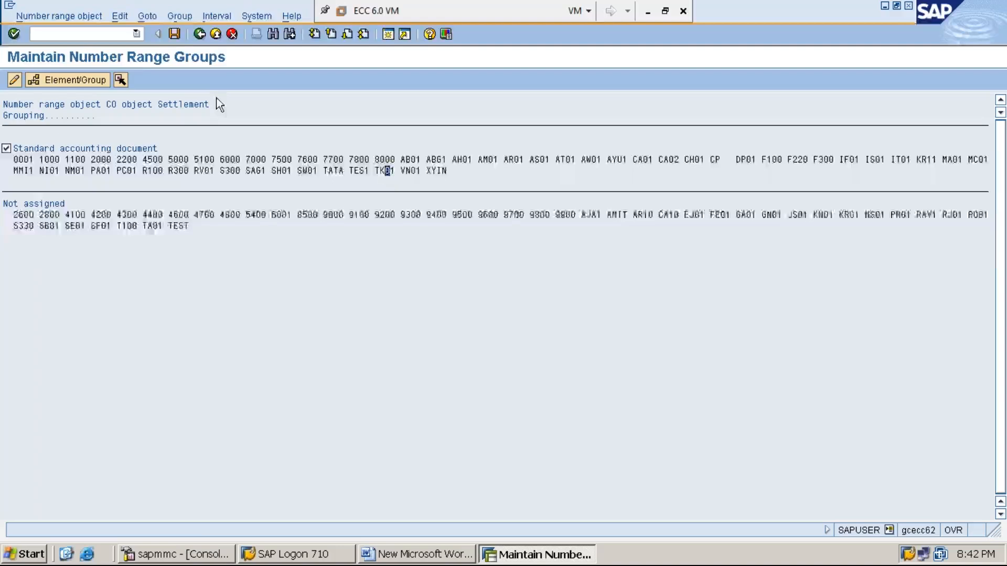
left_click(175, 34)
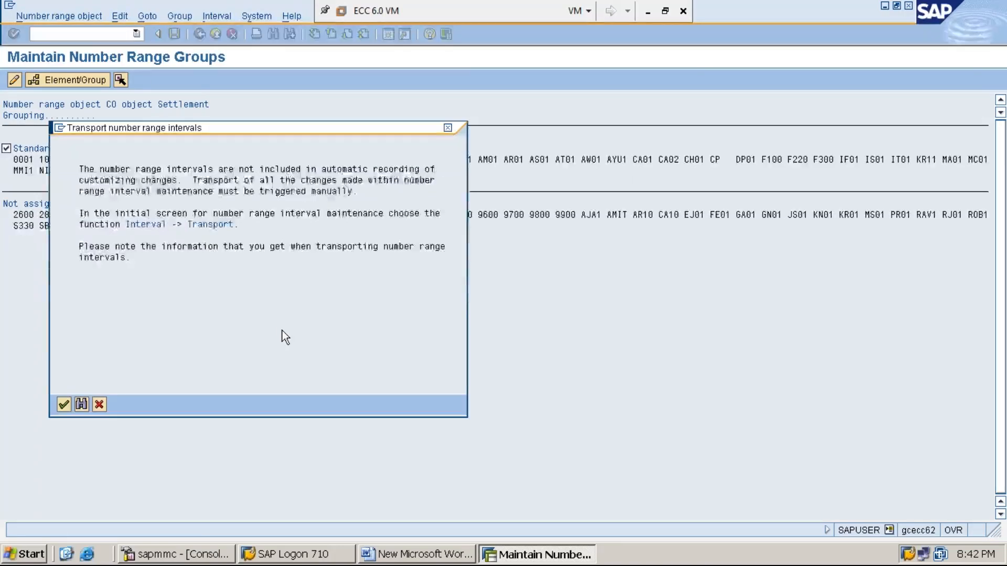
key("Return")
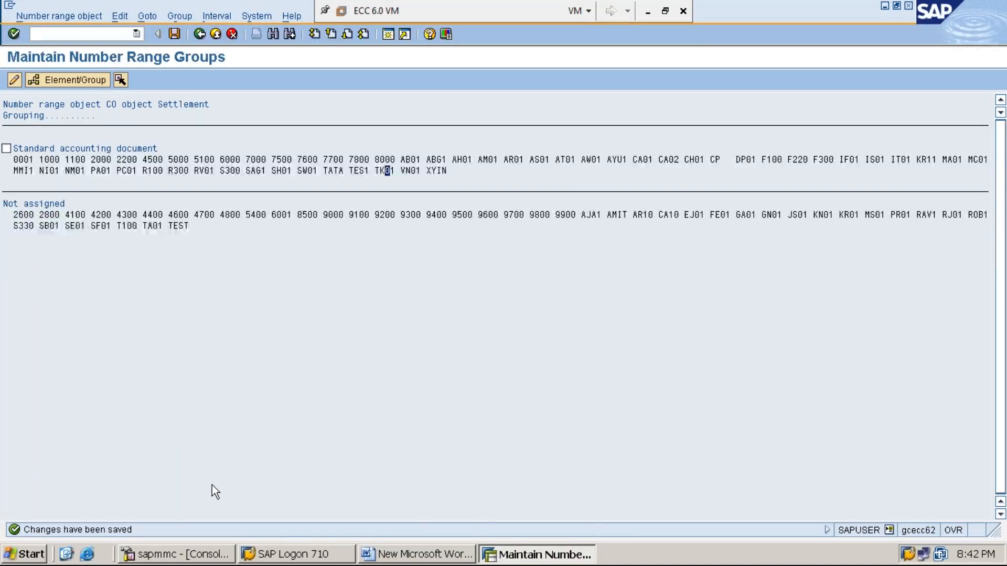
- Add a new Word line '*STEP:12: CREATE INTERNAL ORDER USING KO01 (WHICH WILL BE U'
left_click(419, 554)
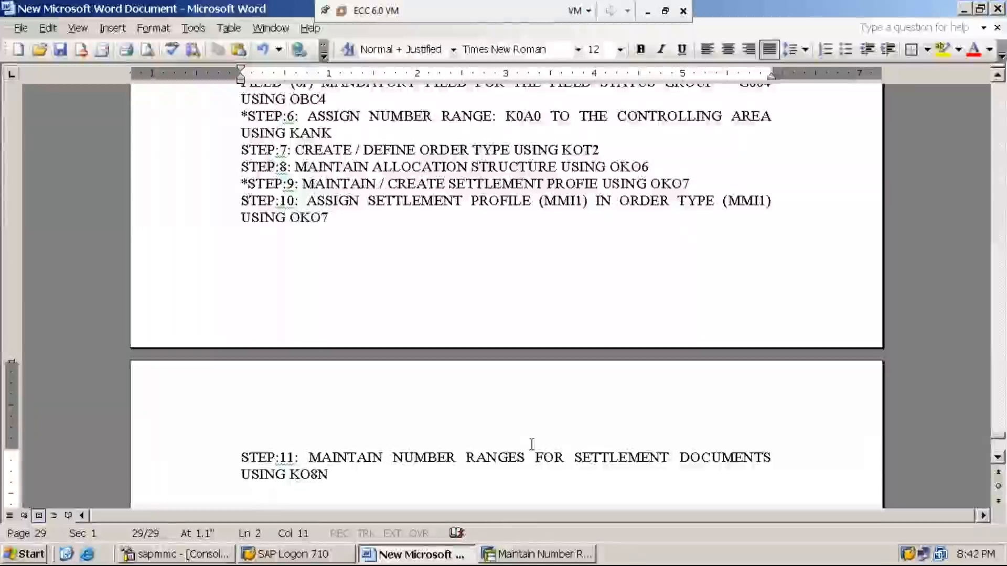
key("Return")
type("STEP:12:")
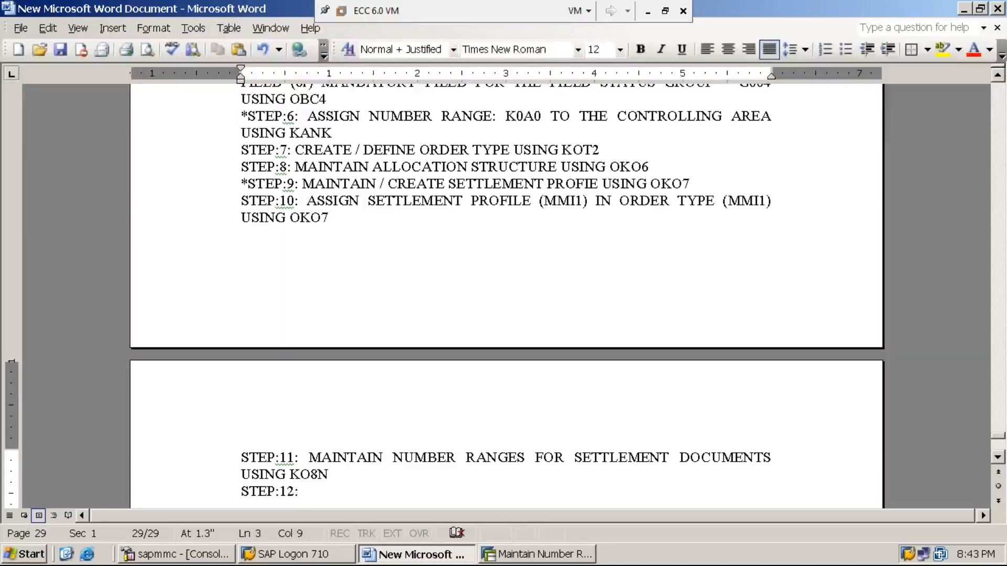
key("Home")
type("*")
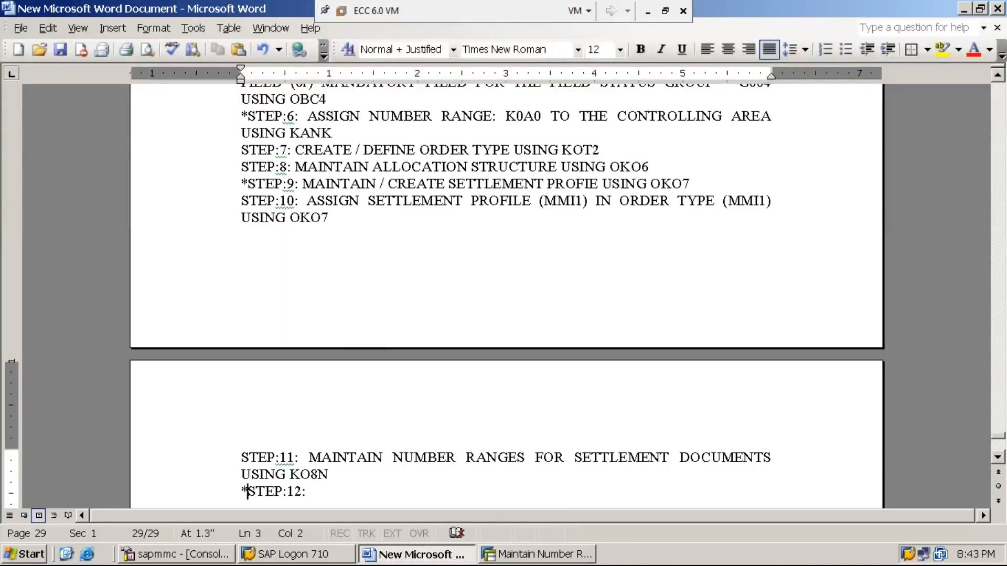
key("End")
type("CREATE ")
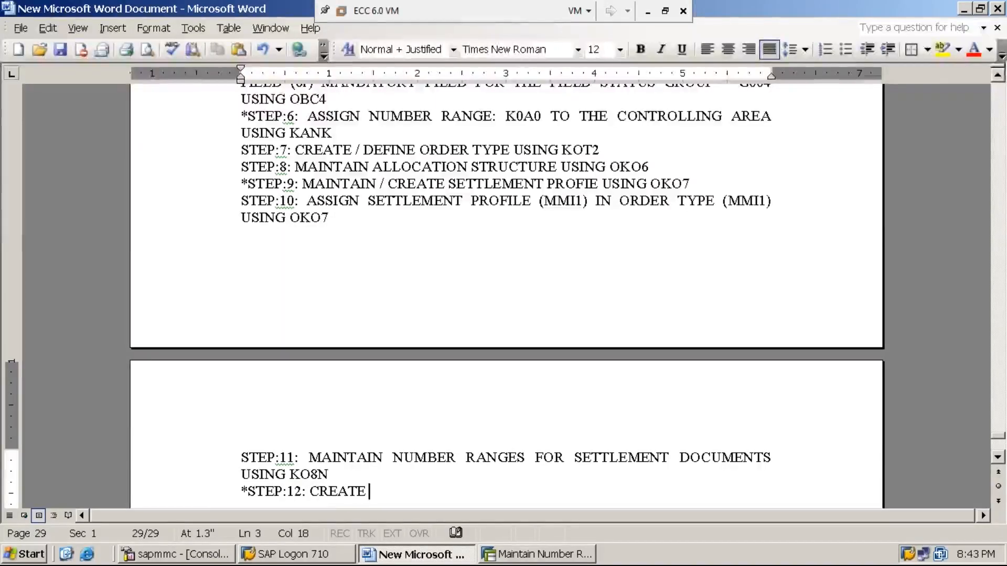
type("INTERNAL ORDER ")
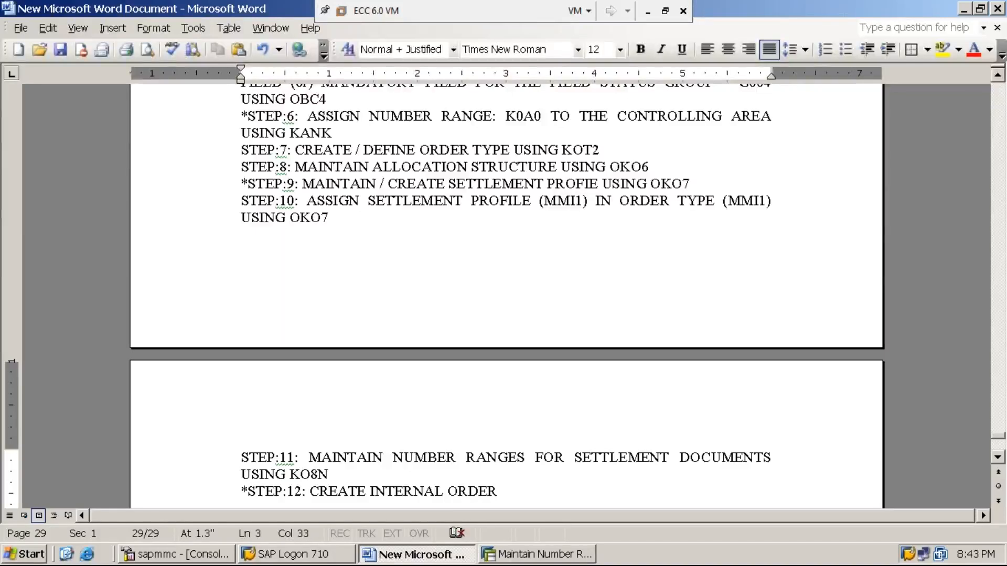
type("(")
key("BackSpace")
type("USING KO01")
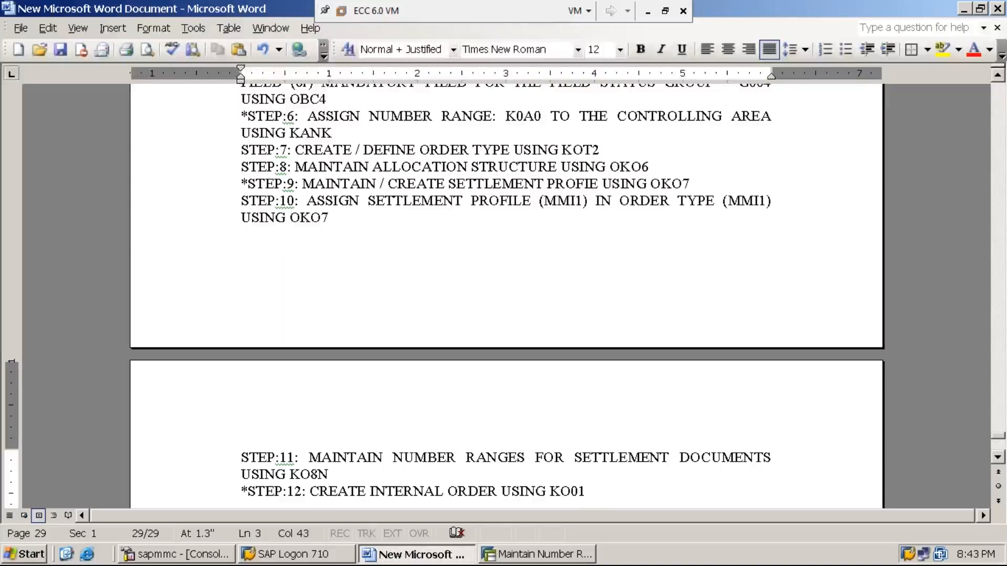
type("(WHICH WILL BE U")
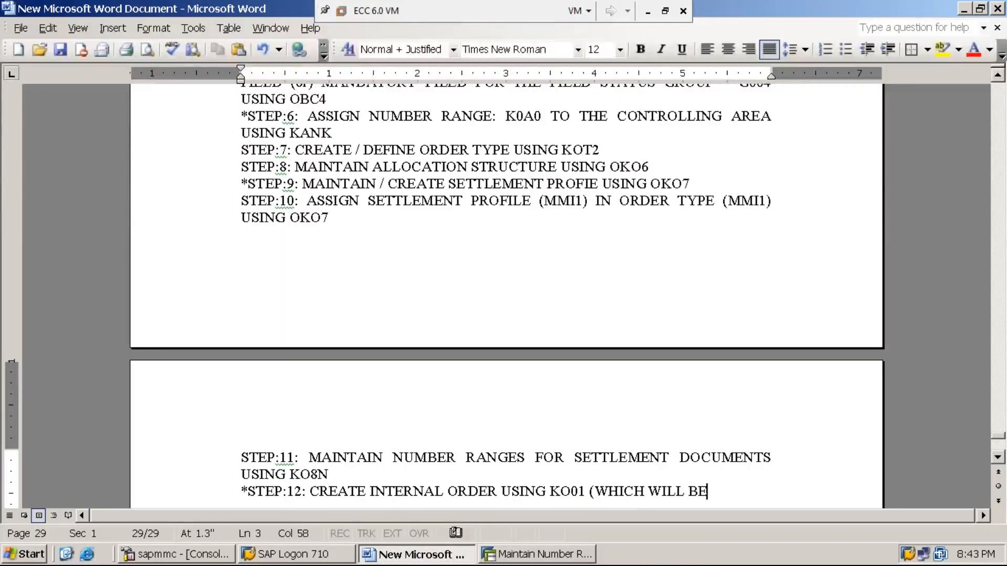
- Finish step 12 so it ends '(WHICH WILL BE USED FOR COLLECTING / CAPTURING EXPENSES)'
left_click(535, 458)
key("Down")
key("Down")
key("End")
type("SED F")
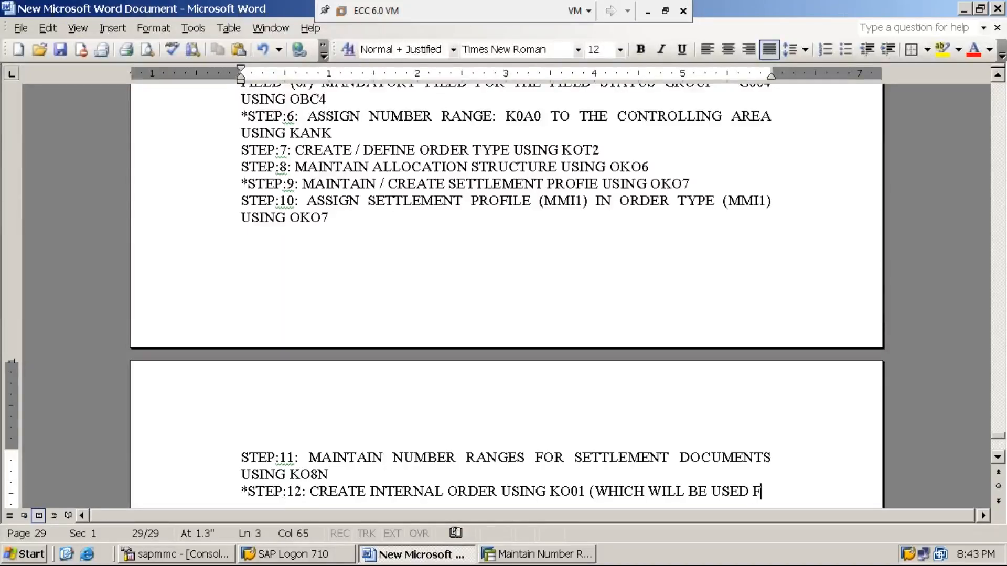
type("OR COL")
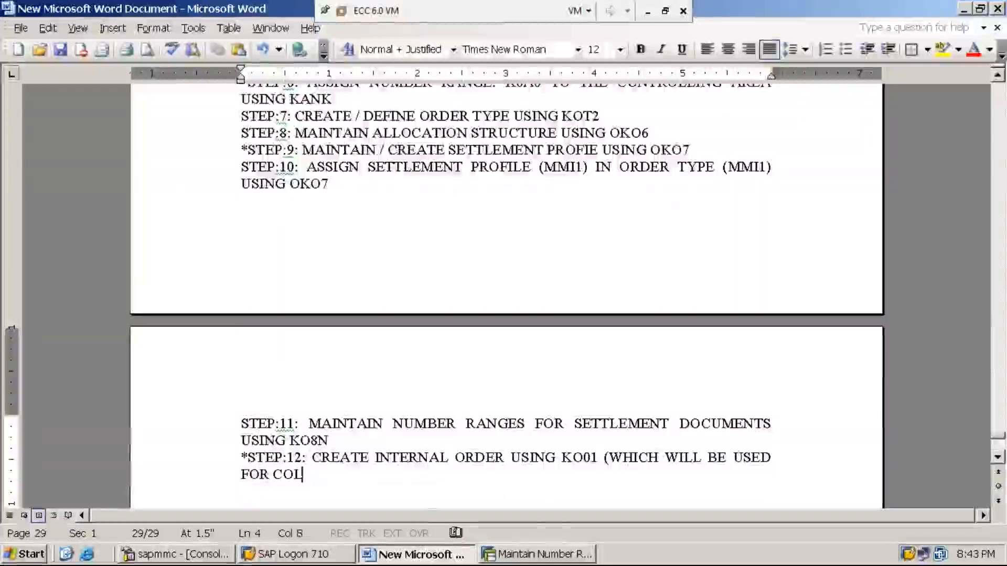
type("LECTING")
type("/ ")
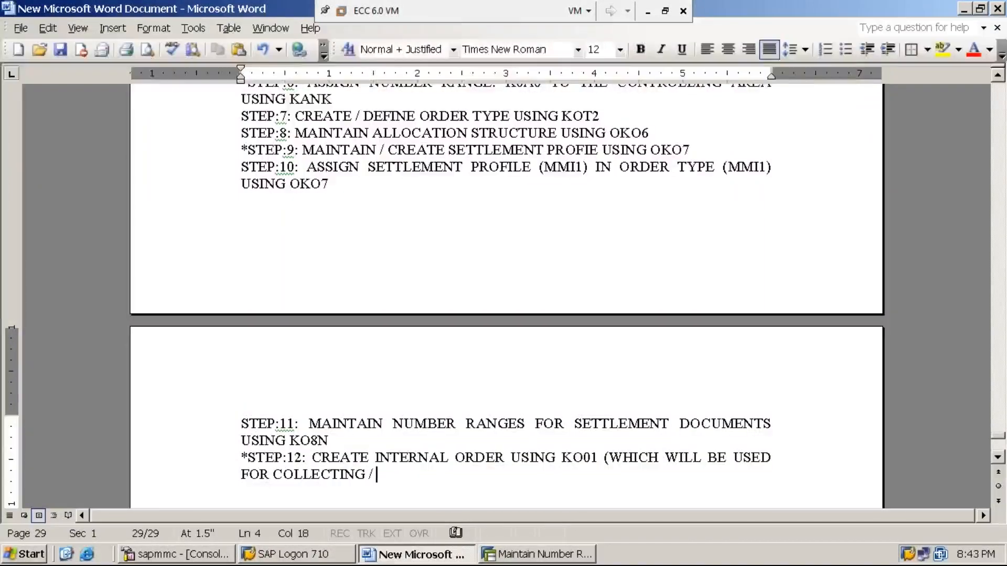
type("CAPTUR")
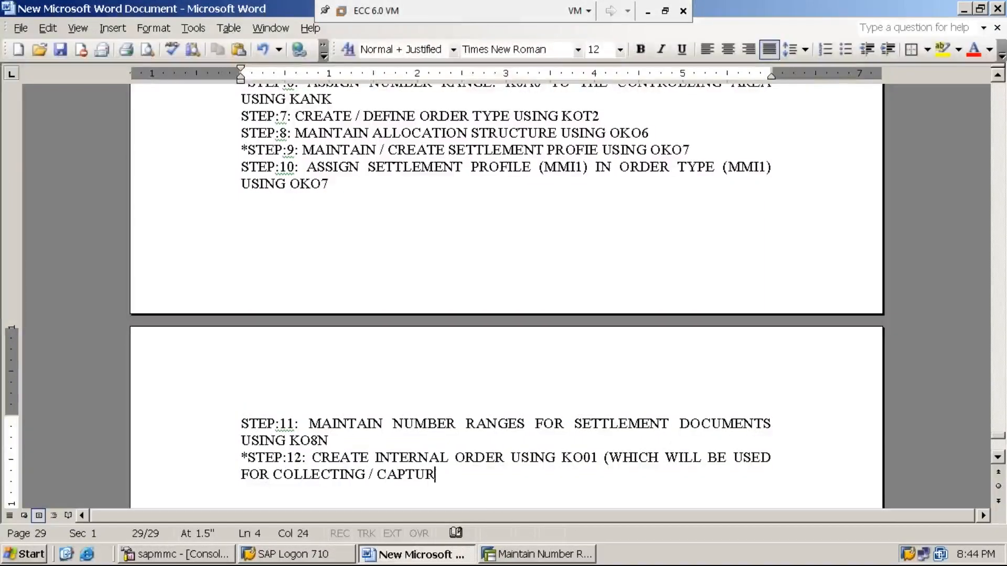
type("ING EXPENSES")
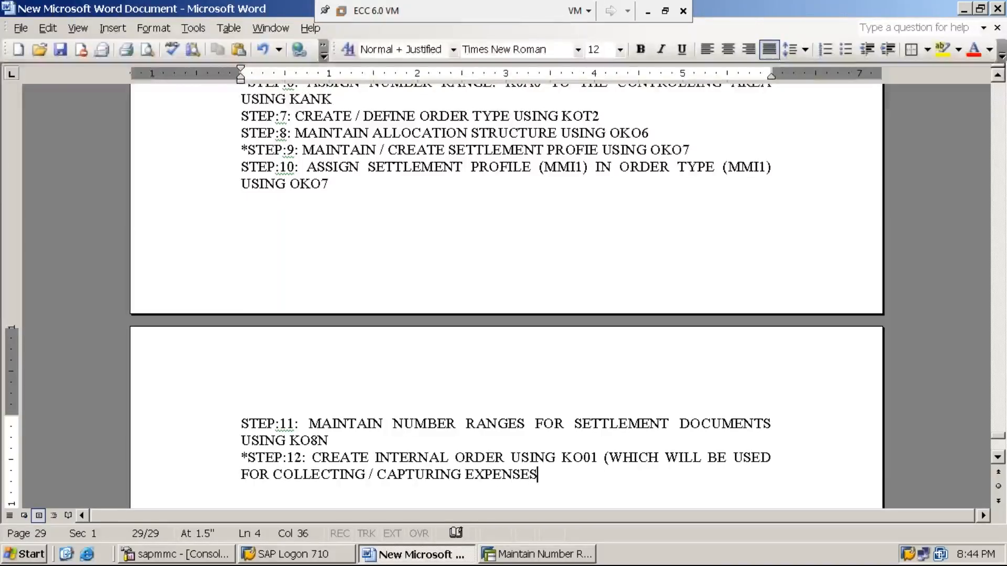
type(")")
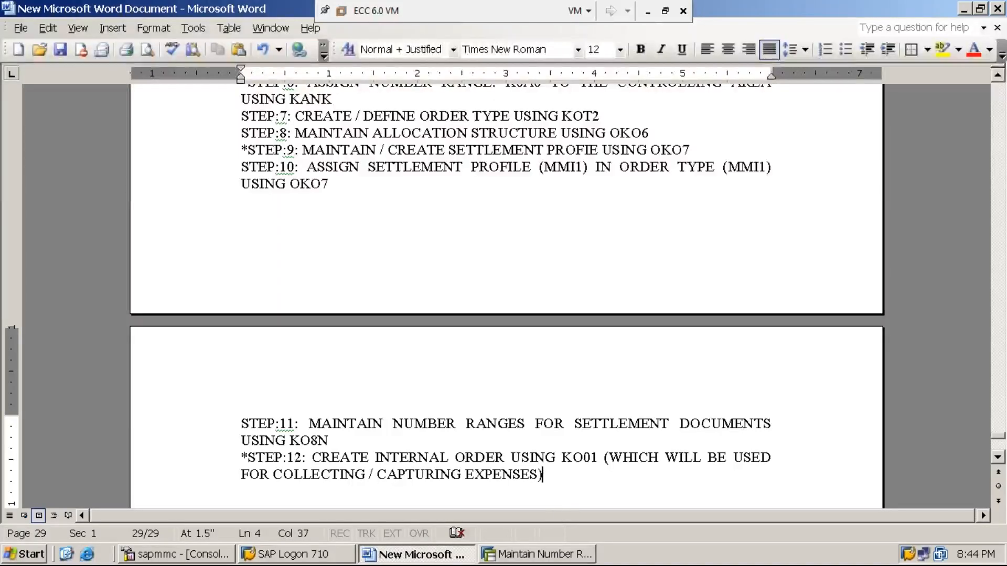
left_click(645, 14)
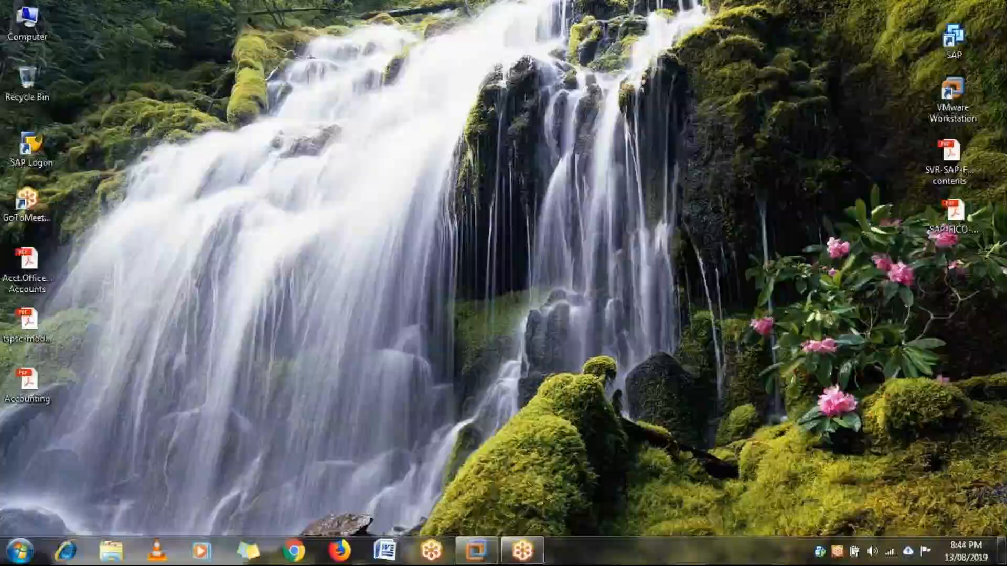
mouse_move(476, 550)
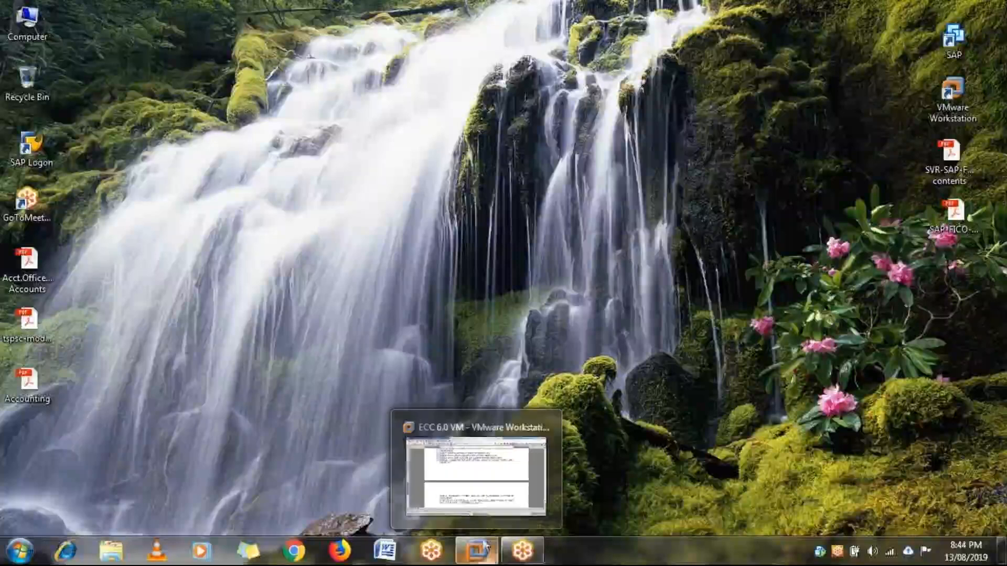
left_click(501, 470)
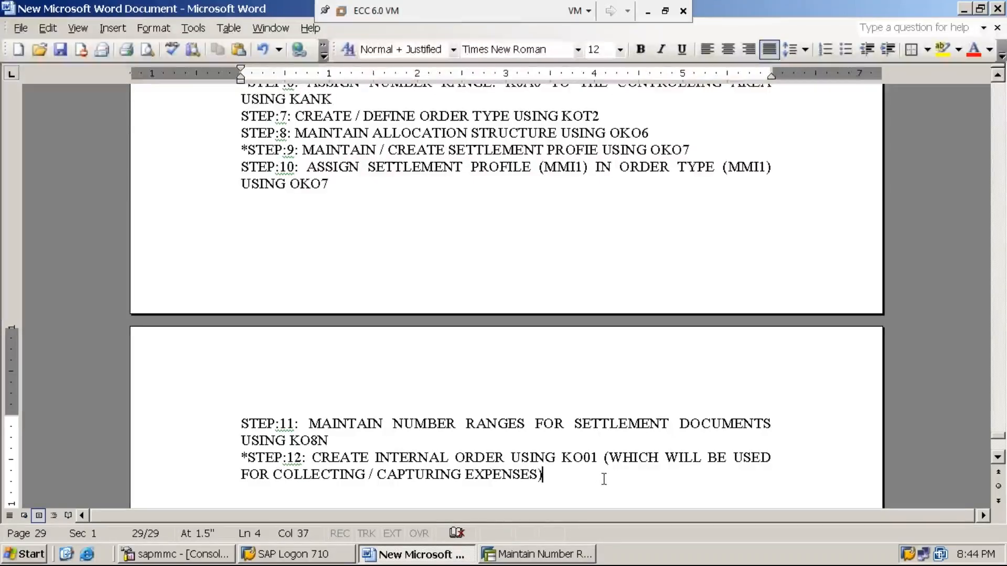
- Leave number range maintenance with /n to return to SAP Easy Access
left_click(561, 555)
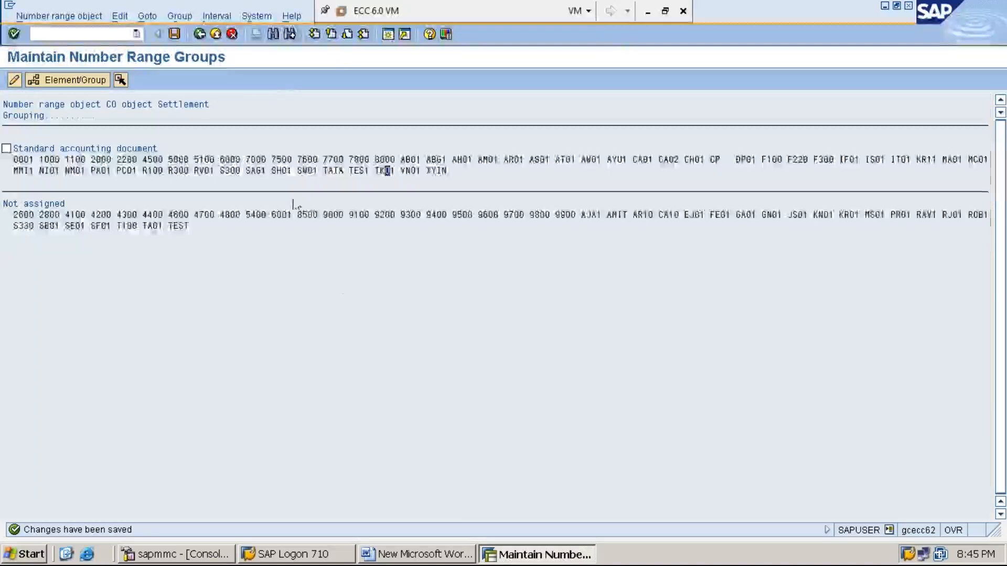
left_click(85, 35)
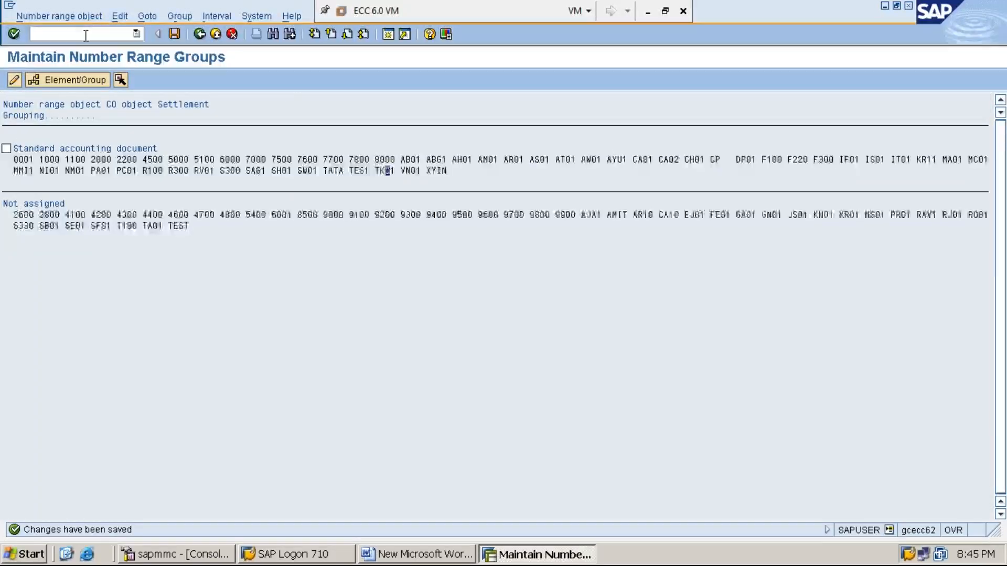
type("/n")
key("Return")
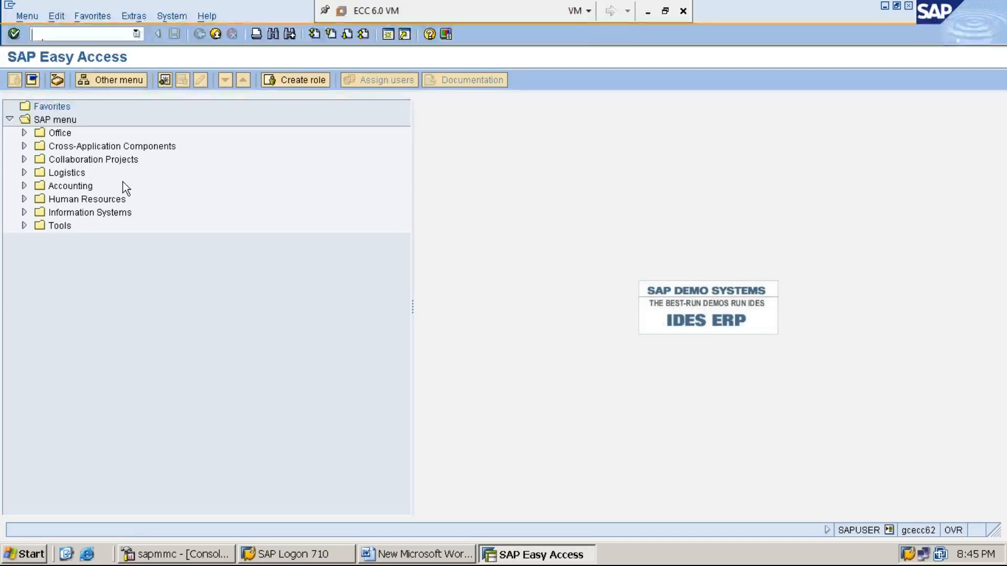
- Expand Accounting > Controlling > Internal Orders > Master Data in the SAP menu
left_click(76, 187)
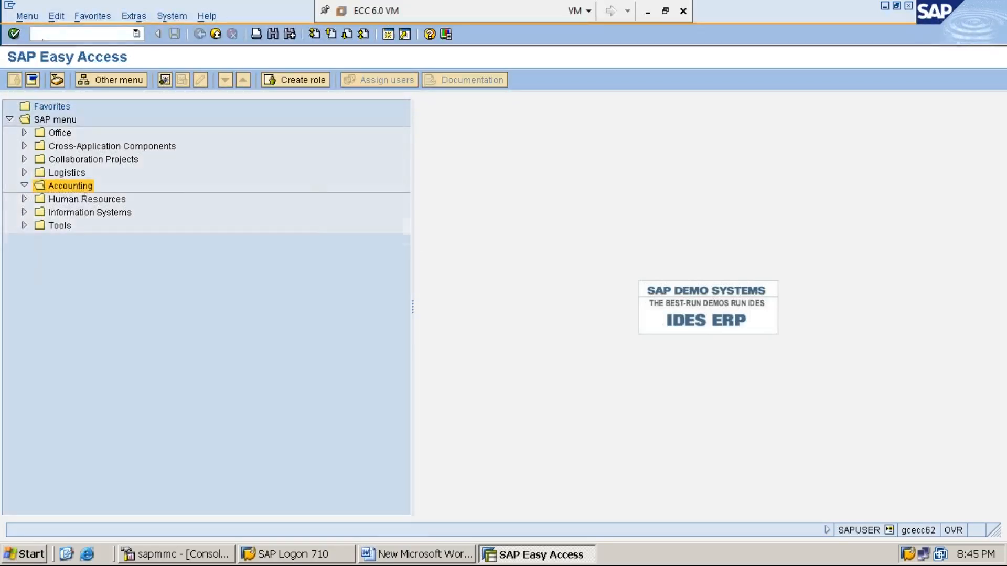
double_click(79, 187)
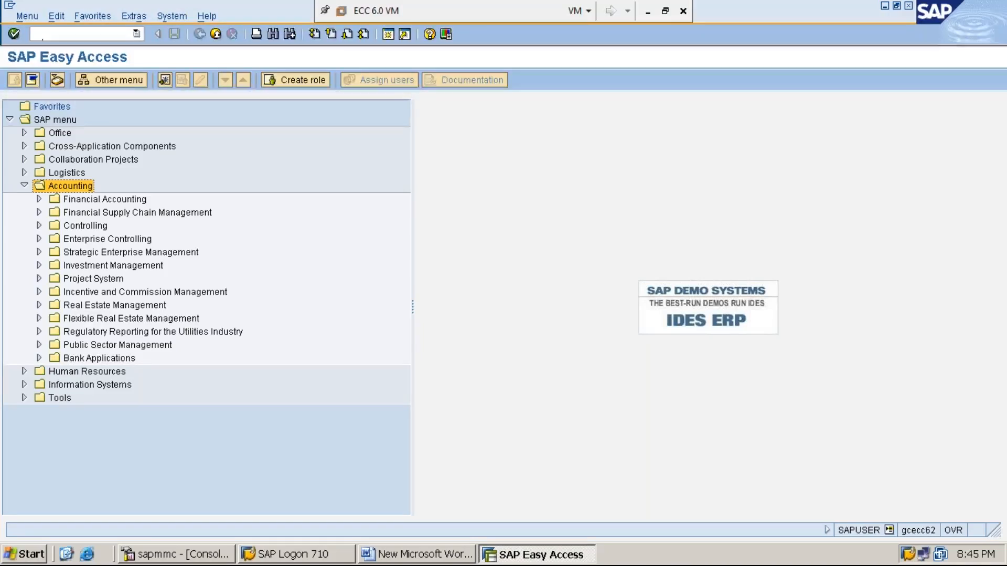
key("Down")
key("Down")
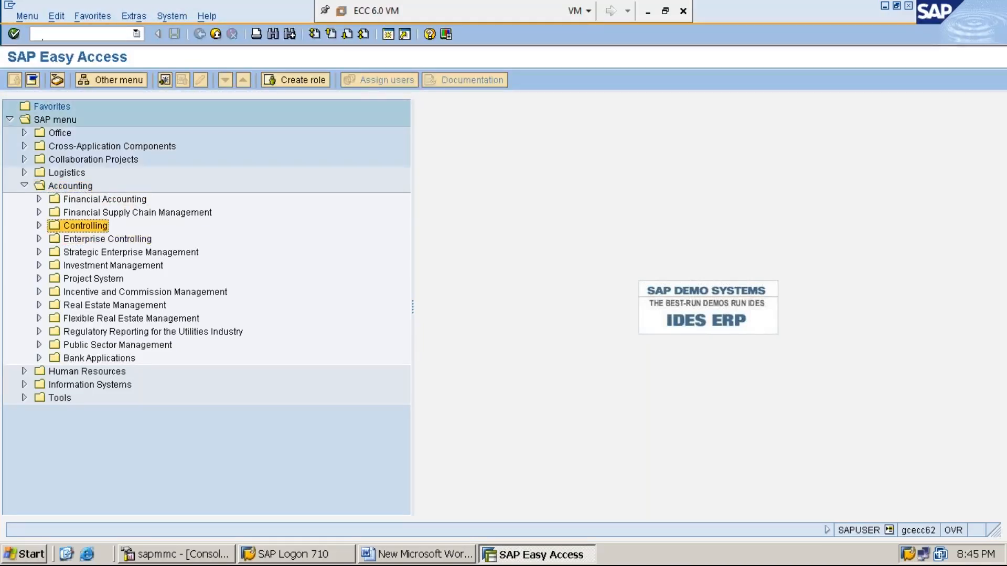
key("Right")
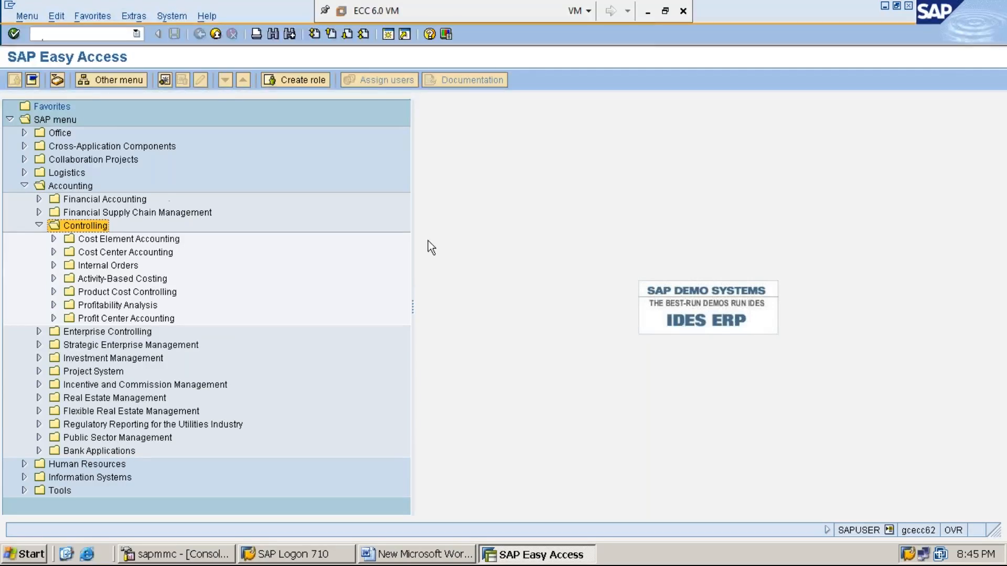
left_click(648, 16)
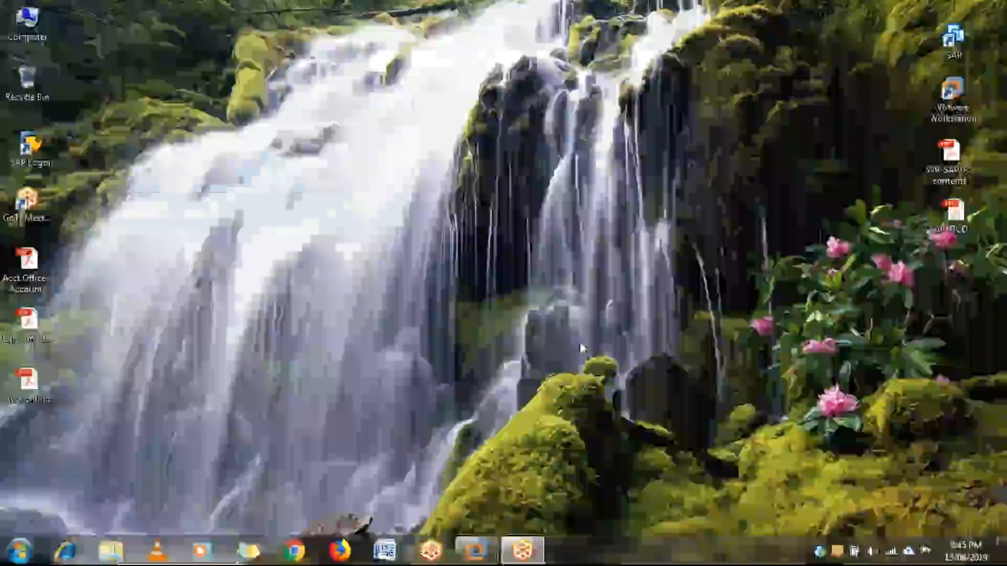
left_click(476, 551)
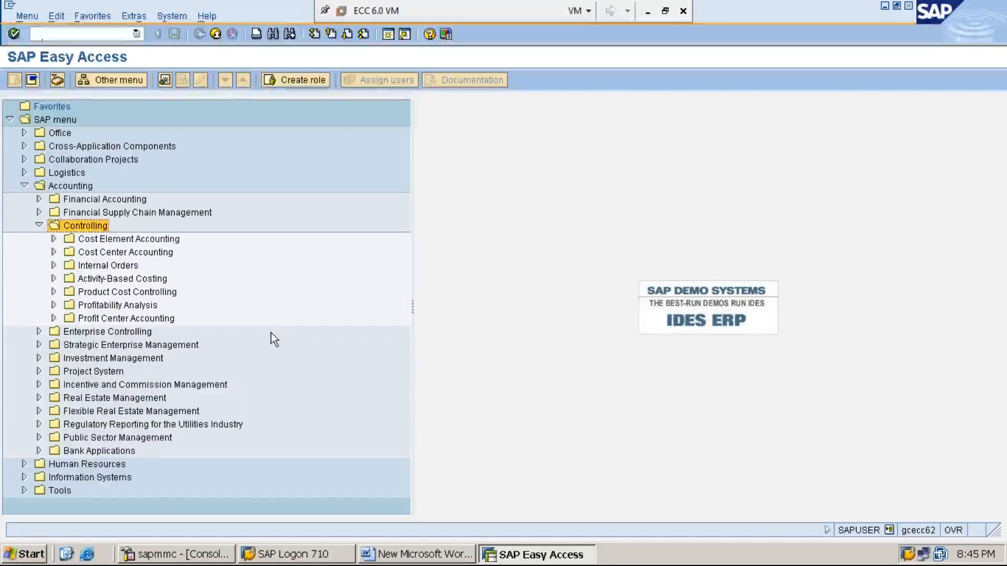
key("Down")
key("Down")
key("Down")
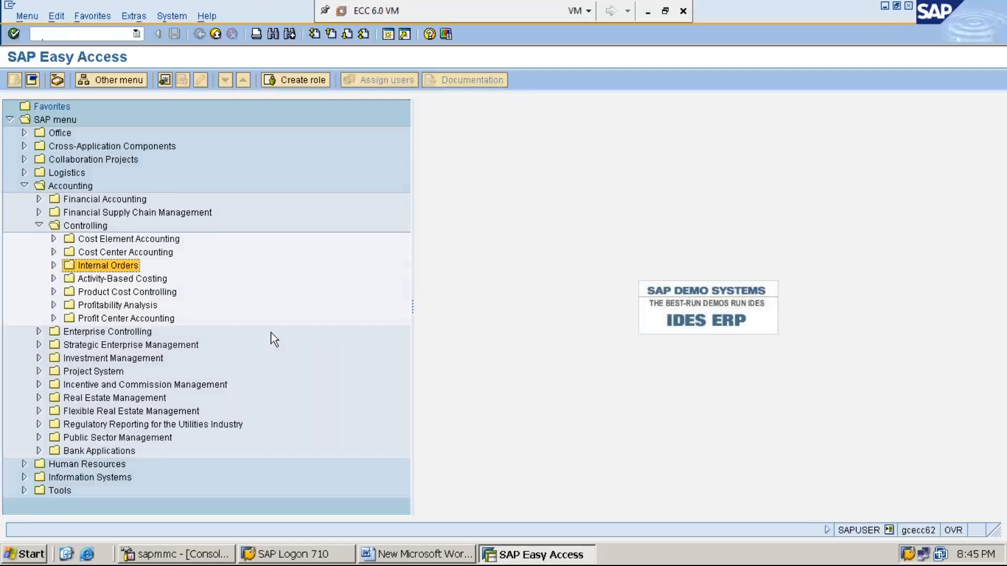
key("Right")
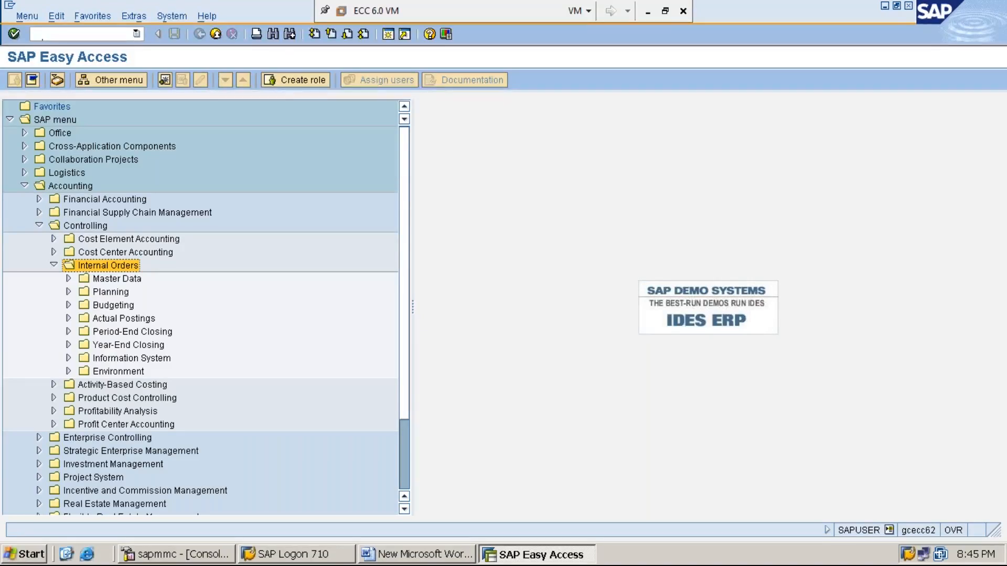
key("Down")
key("Down")
key("Down")
key("Down")
key("Right")
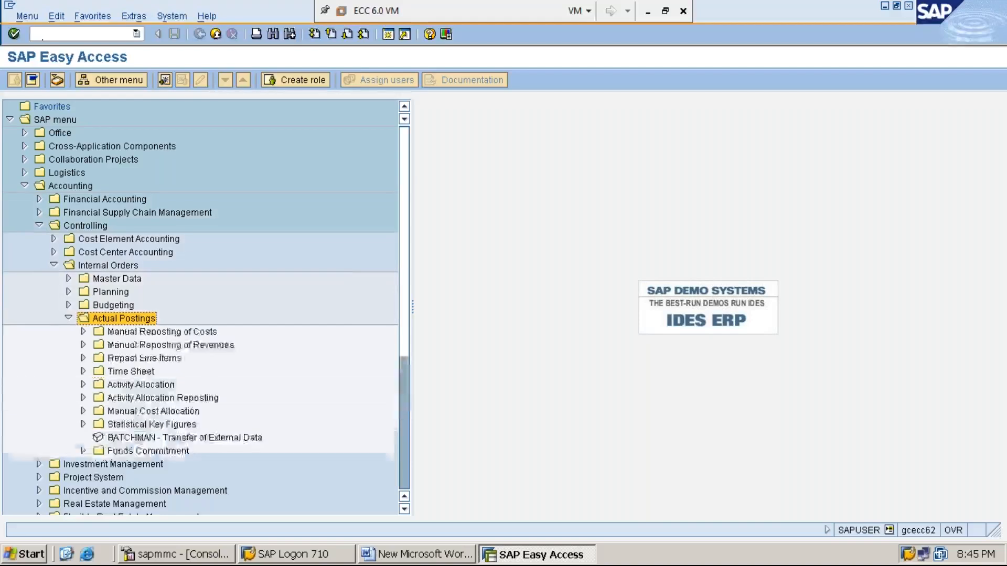
key("Left")
key("Left")
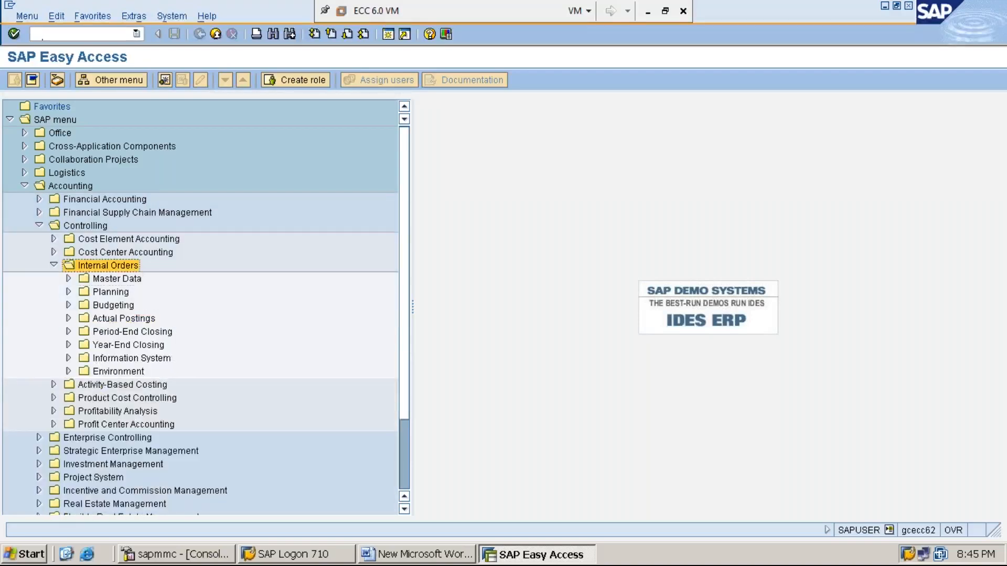
key("Down")
key("Right")
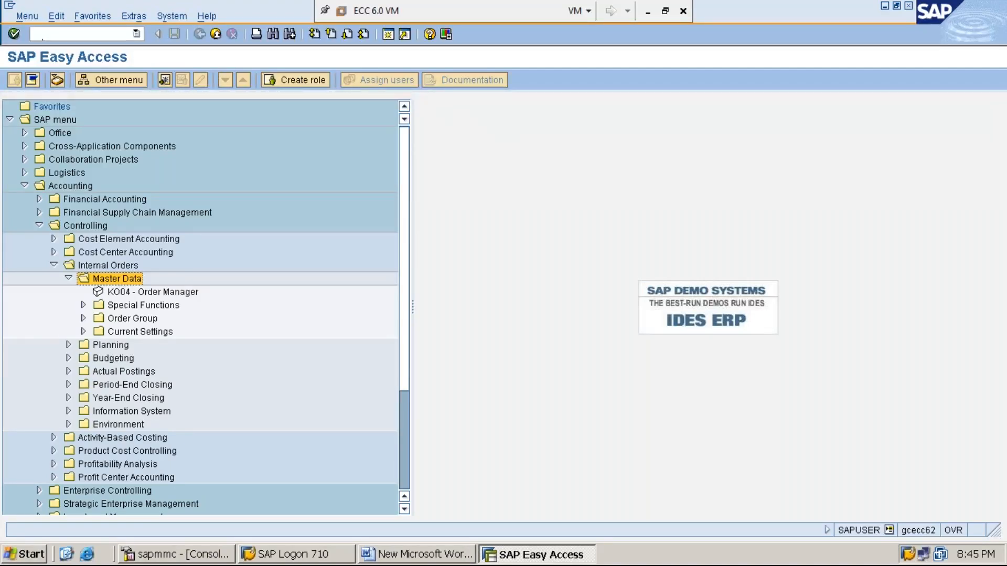
- Expand Special Functions > Order and select KO01 - Create
key("Down")
key("Down")
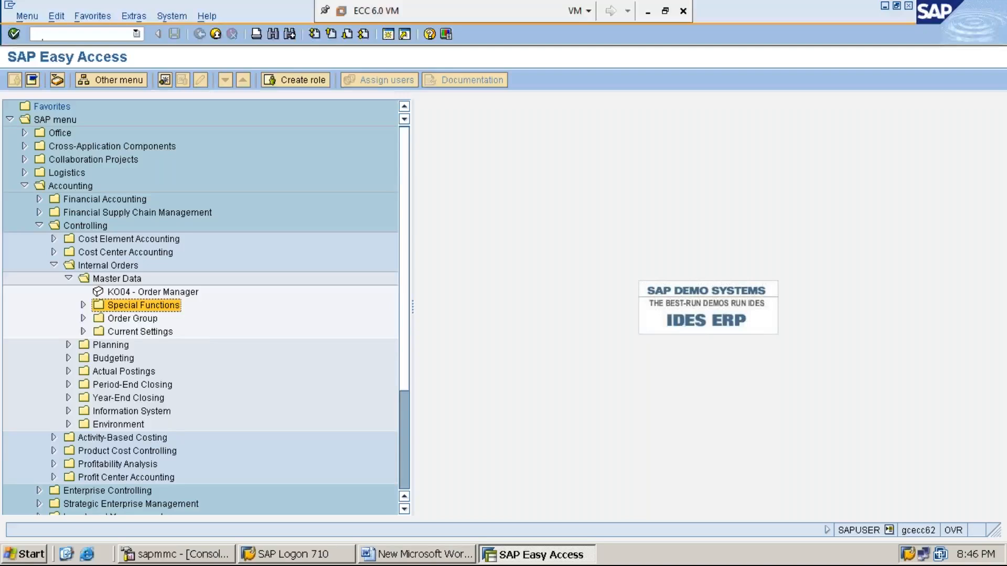
key("Right")
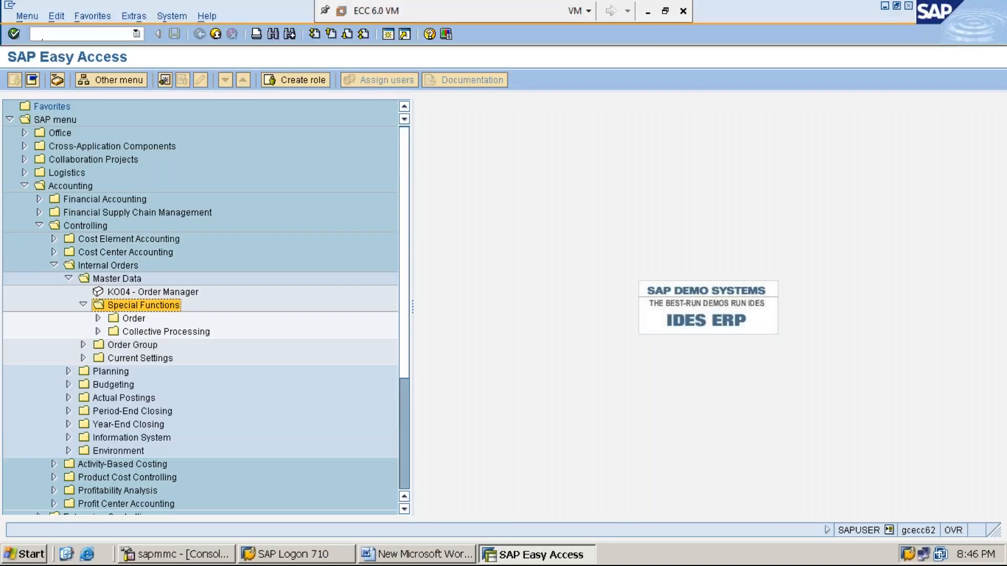
left_click(134, 319)
key("Right")
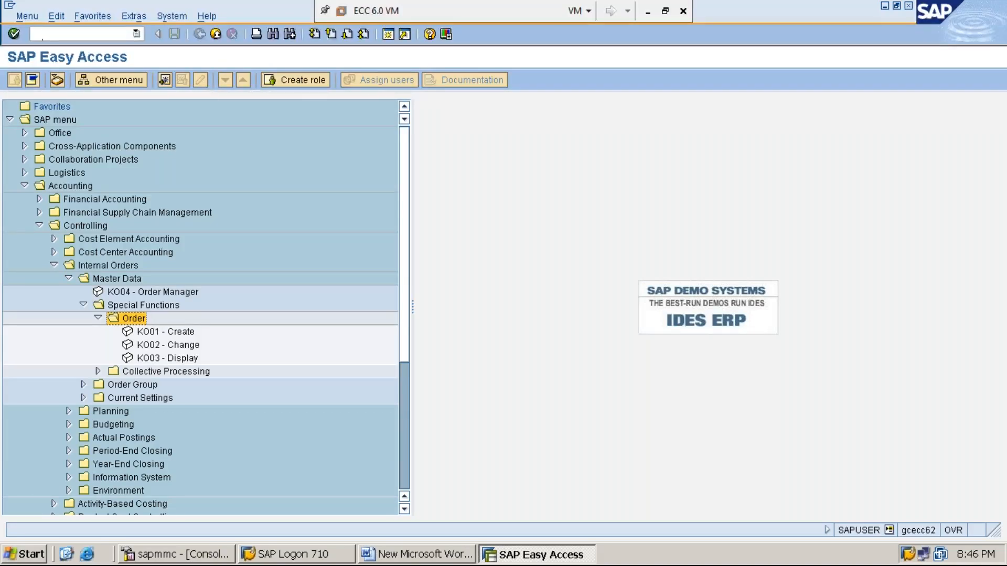
left_click(166, 332)
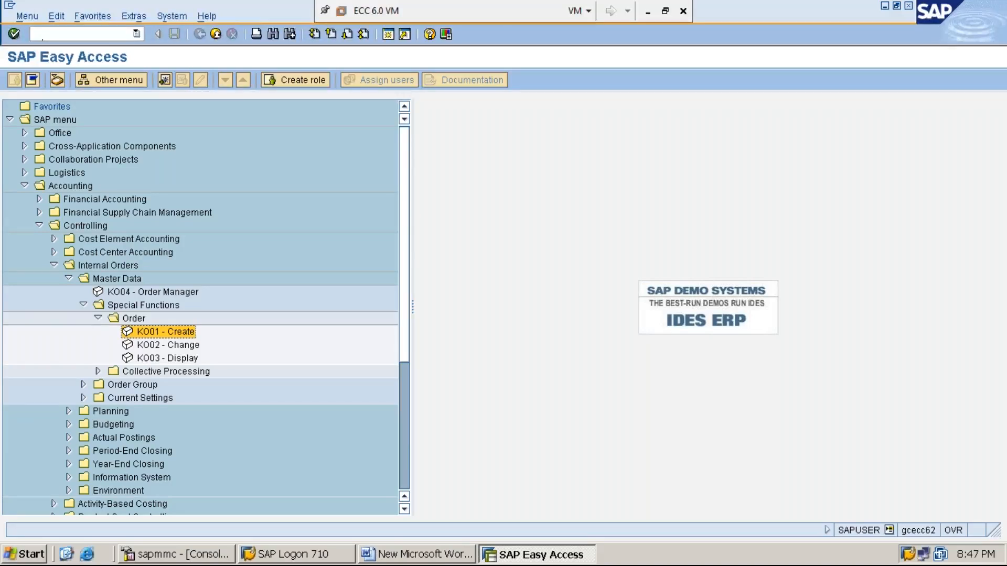
- Enter order type MMI1 in KO01, then open the Order Types overview in a second session
key("Return")
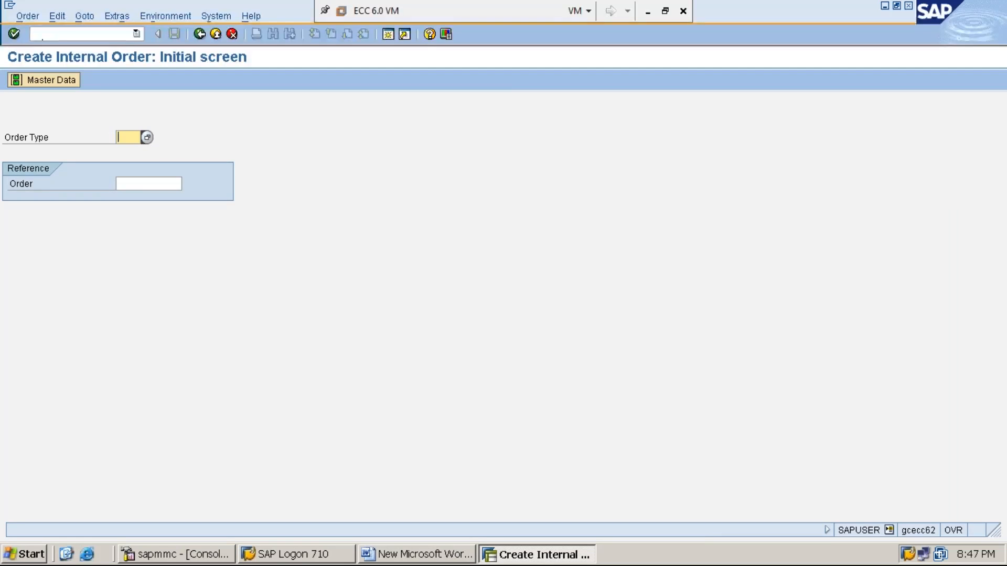
type("MMI1")
left_click(390, 36)
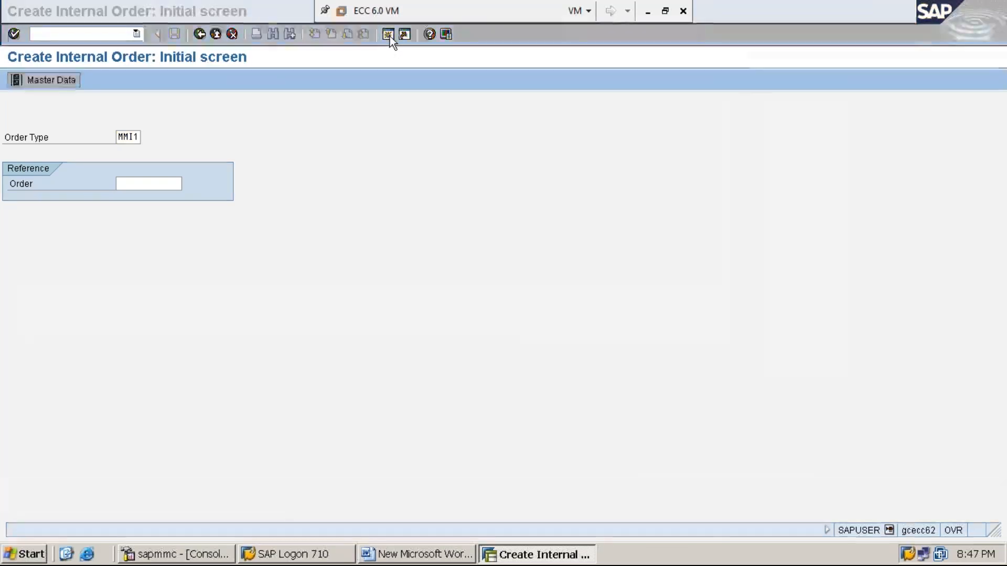
type("KO01")
key("Return")
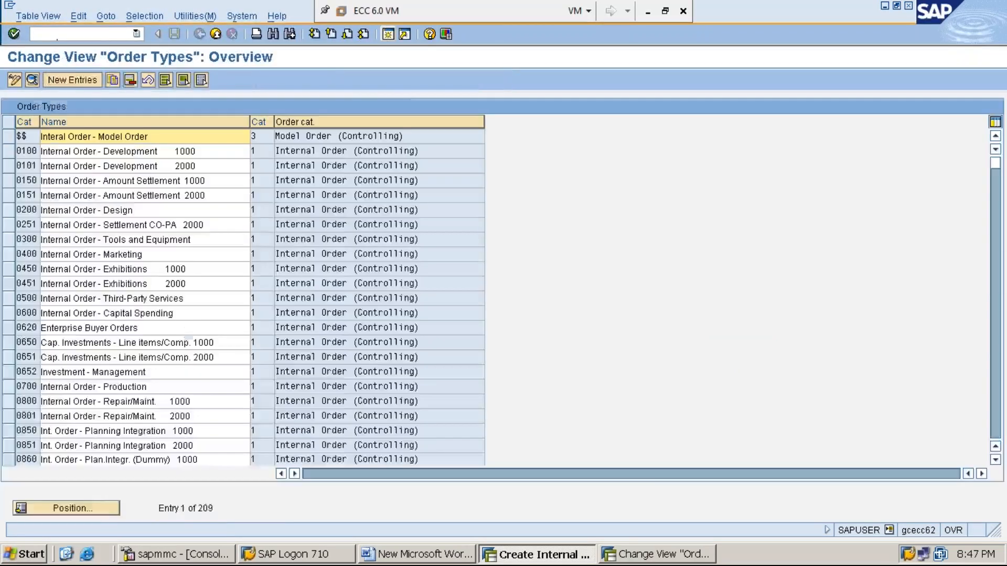
- Position the Order Types list to MMI1, view its details, then switch to display mode
left_click(105, 510)
type("MMI1")
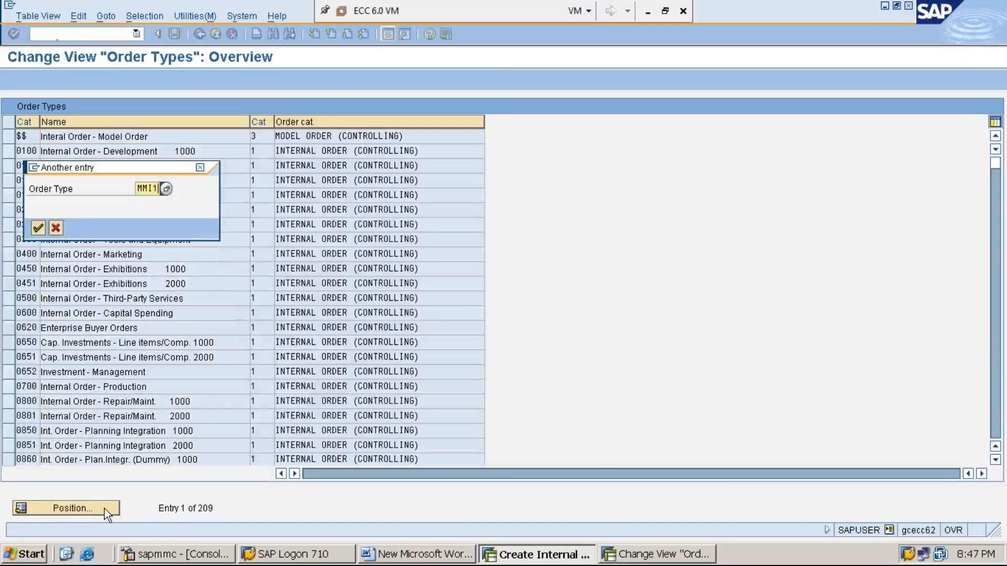
key("Return")
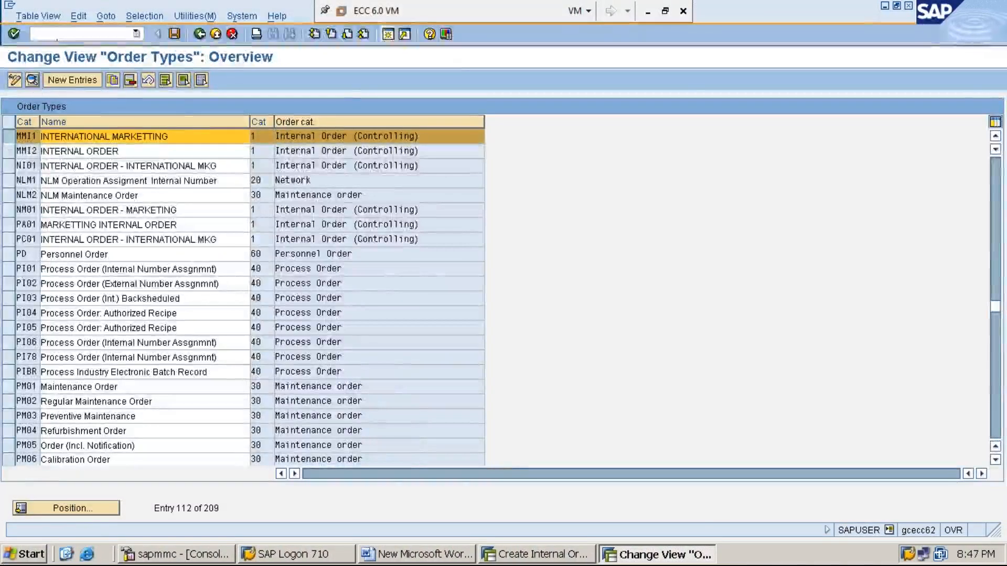
left_click(33, 80)
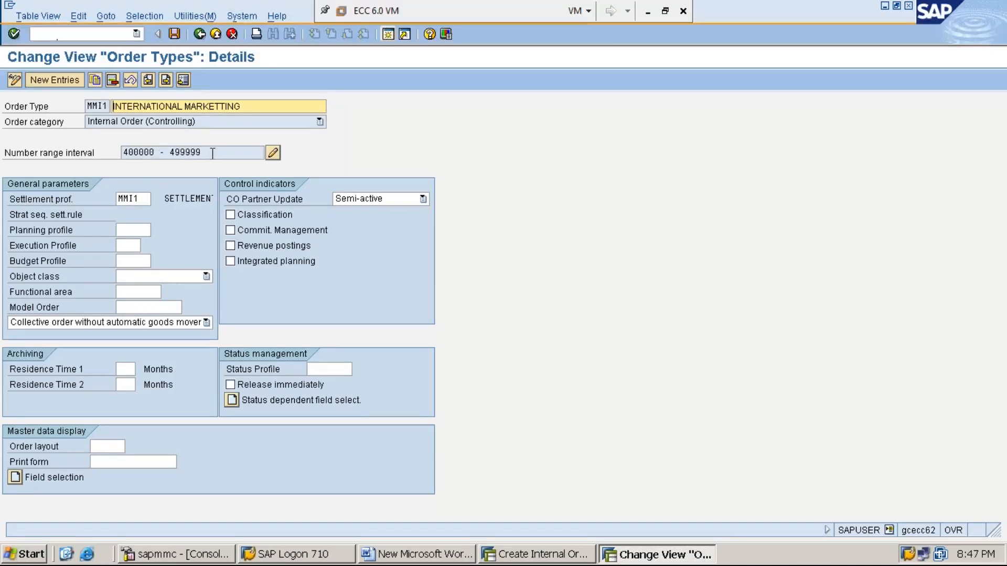
left_click(144, 201)
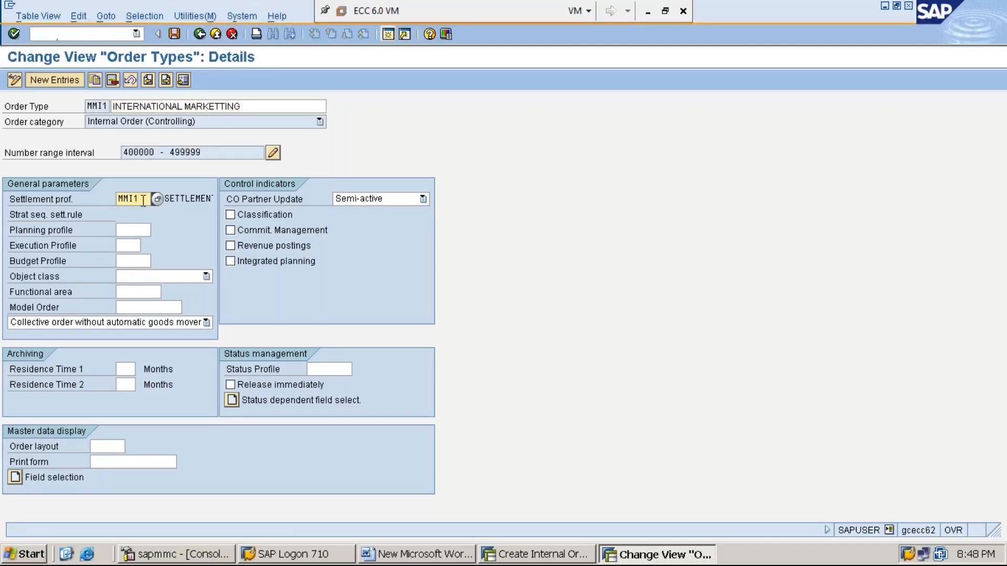
left_click(14, 81)
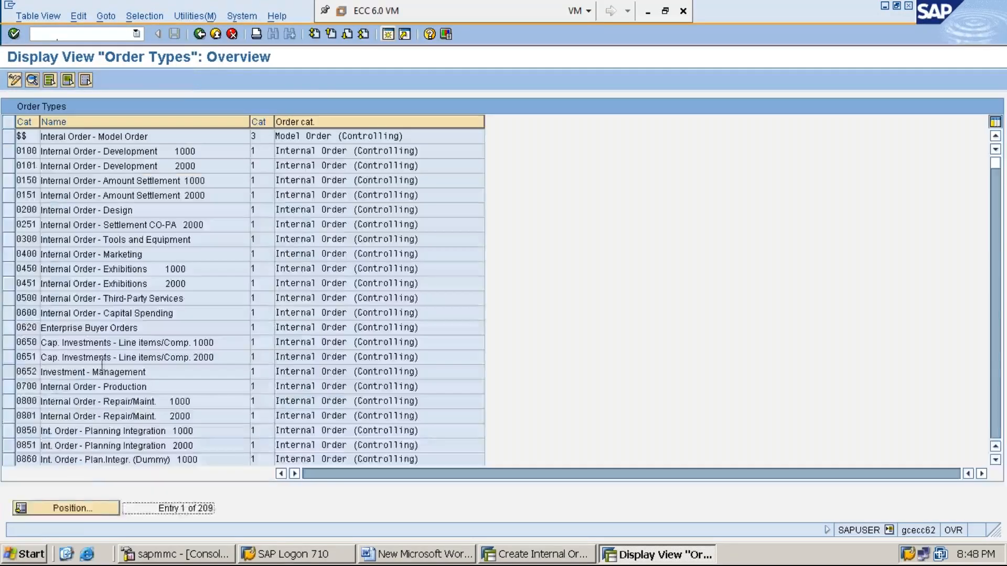
- Reopen MMI1's read-only details to check number range 400000 - 499999 and settlement profile MMI1
left_click(102, 508)
type("MMI1")
key("Return")
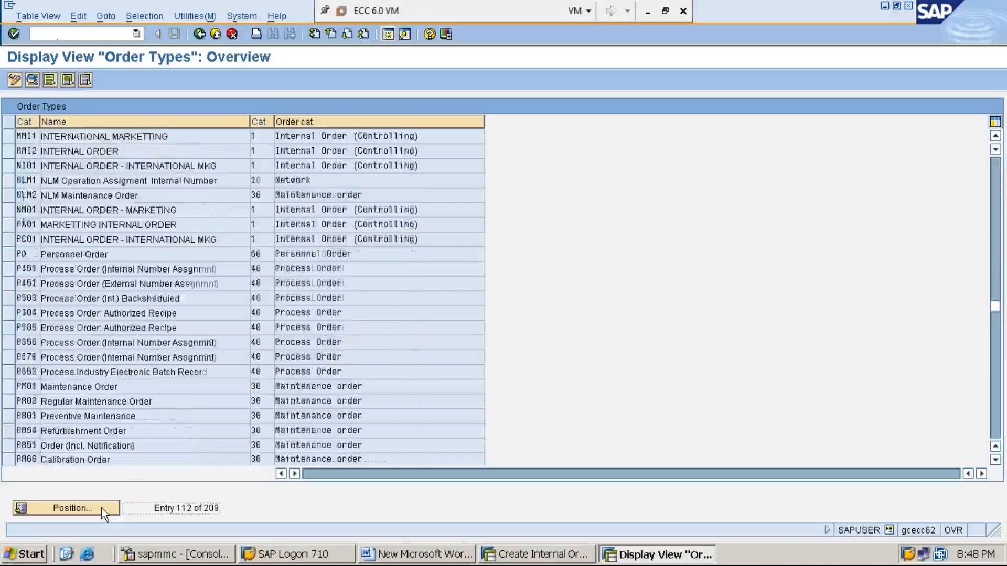
left_click(8, 140)
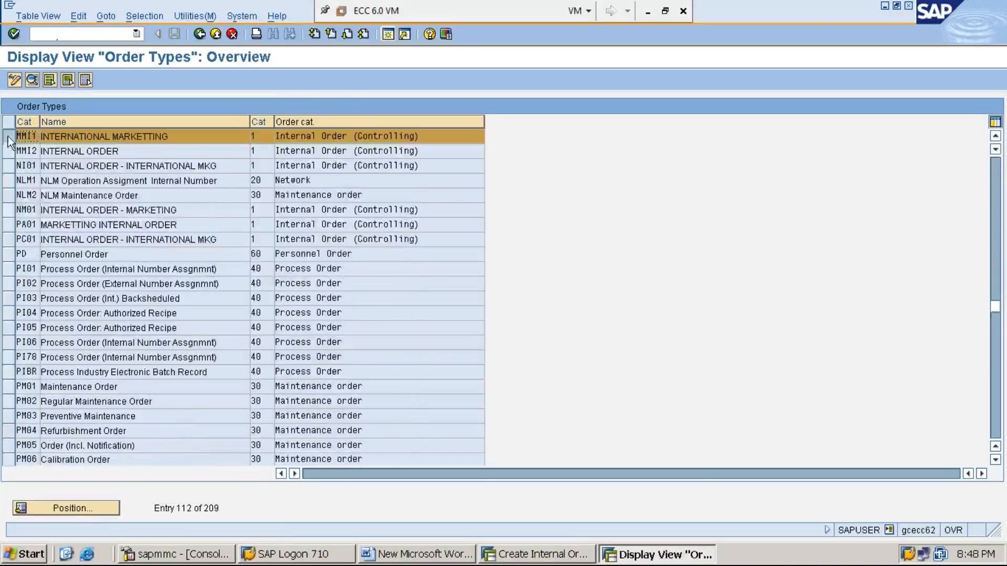
left_click(31, 79)
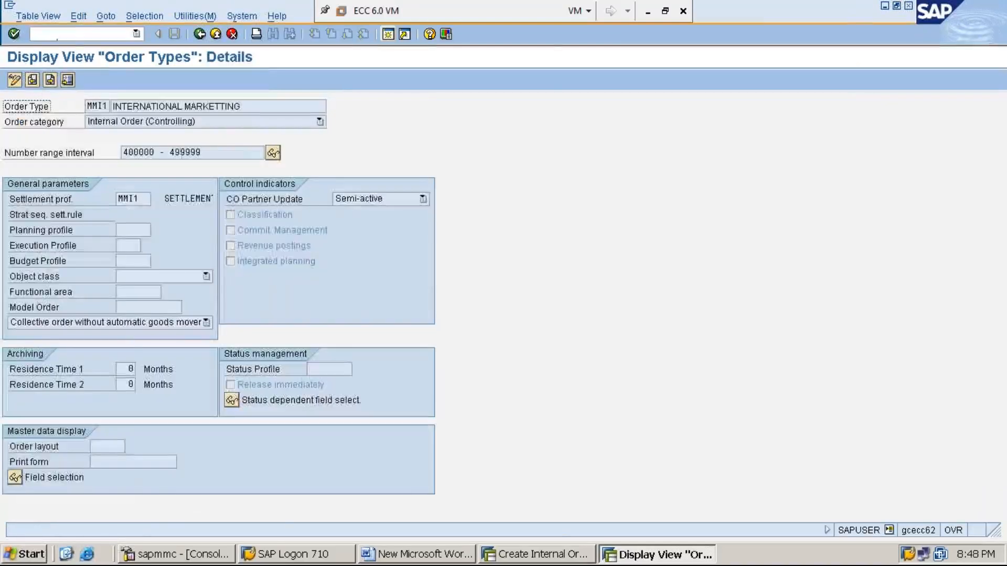
left_click(204, 153)
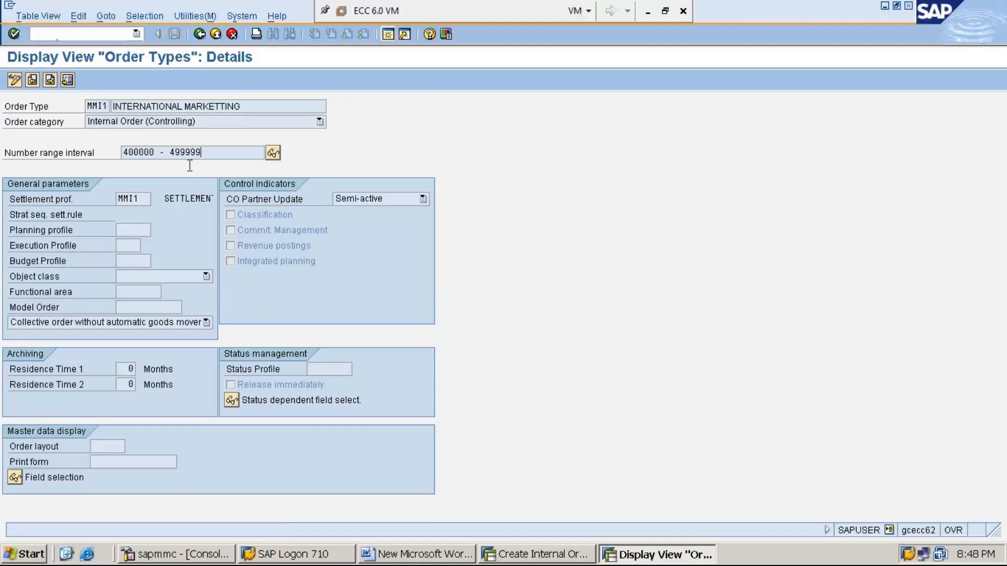
left_click(142, 202)
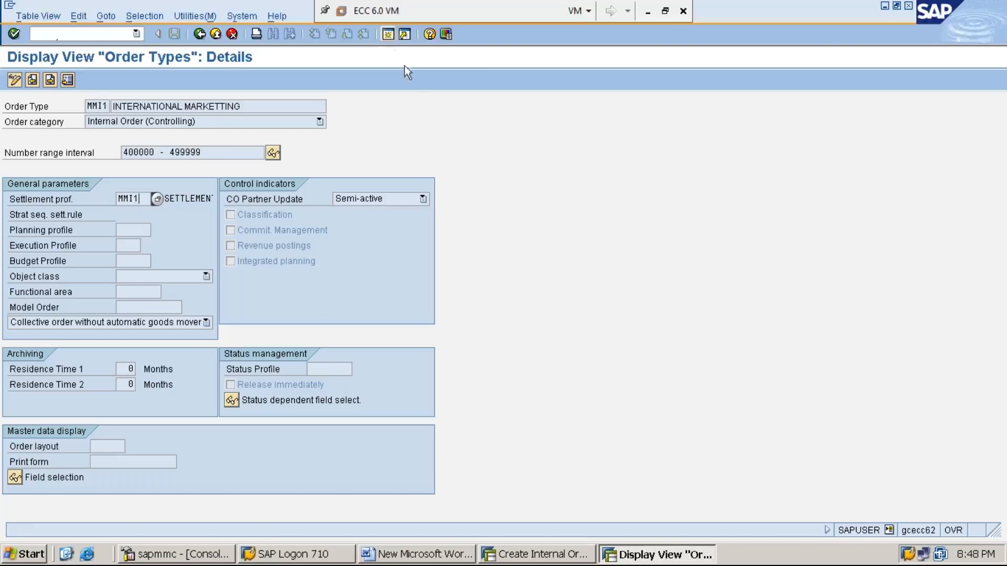
left_click(389, 35)
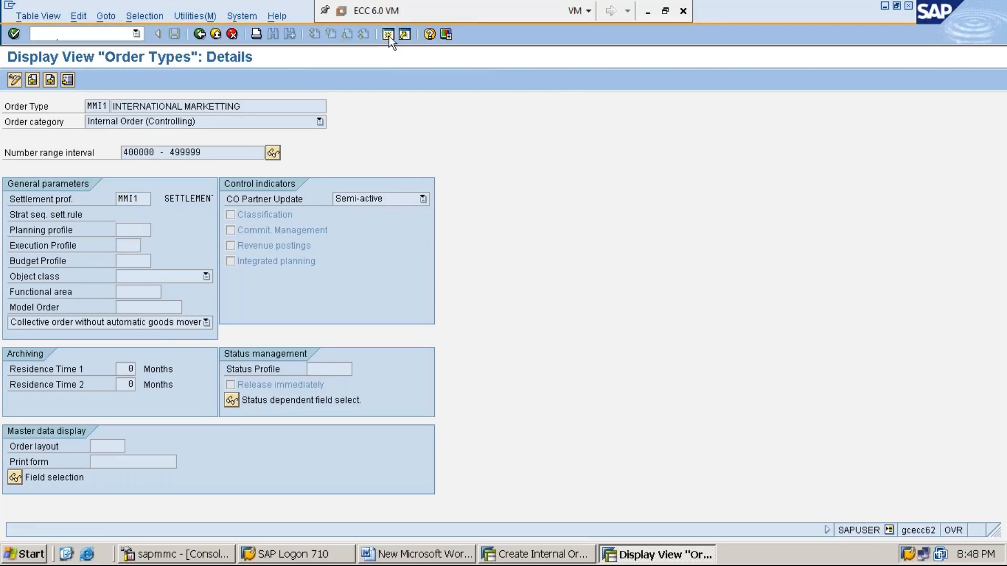
- Run OKO7 in display mode and open settlement profile MMI1's details
type("OK")
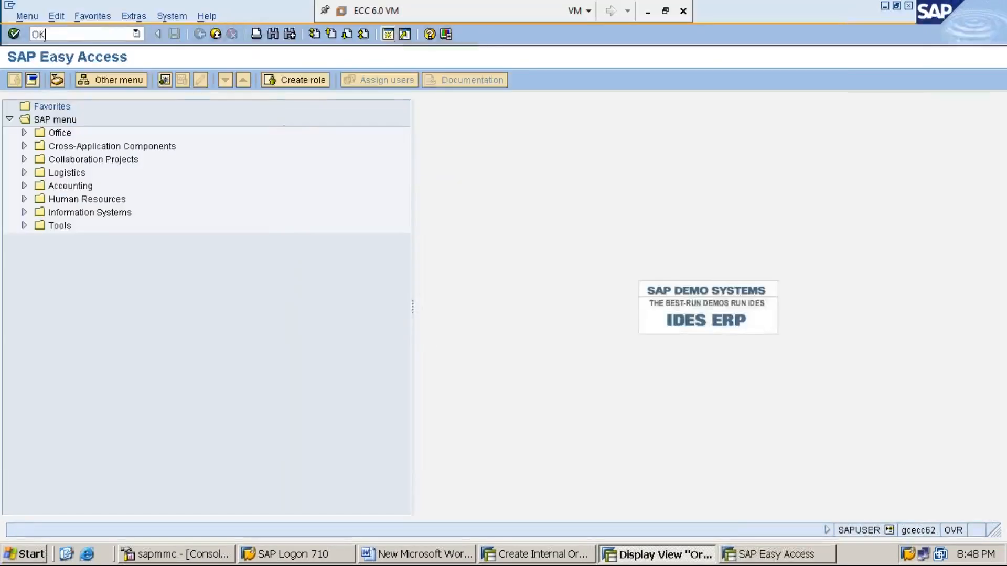
type("O7")
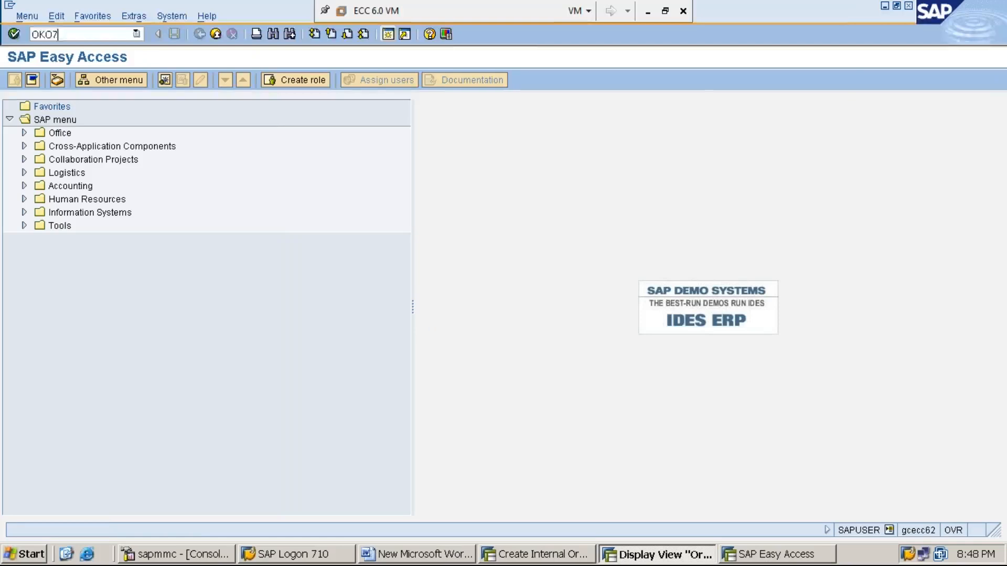
key("Return")
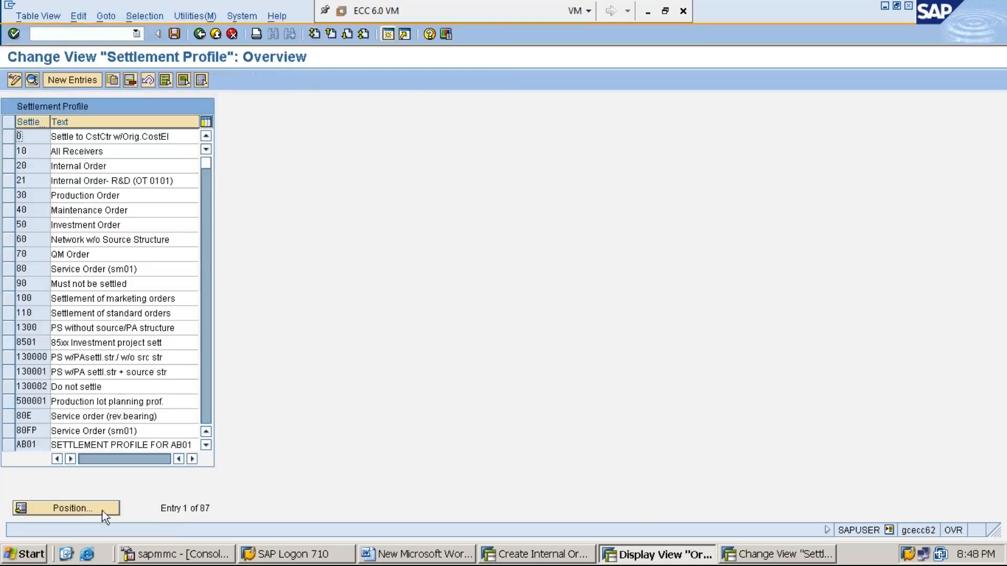
left_click(15, 81)
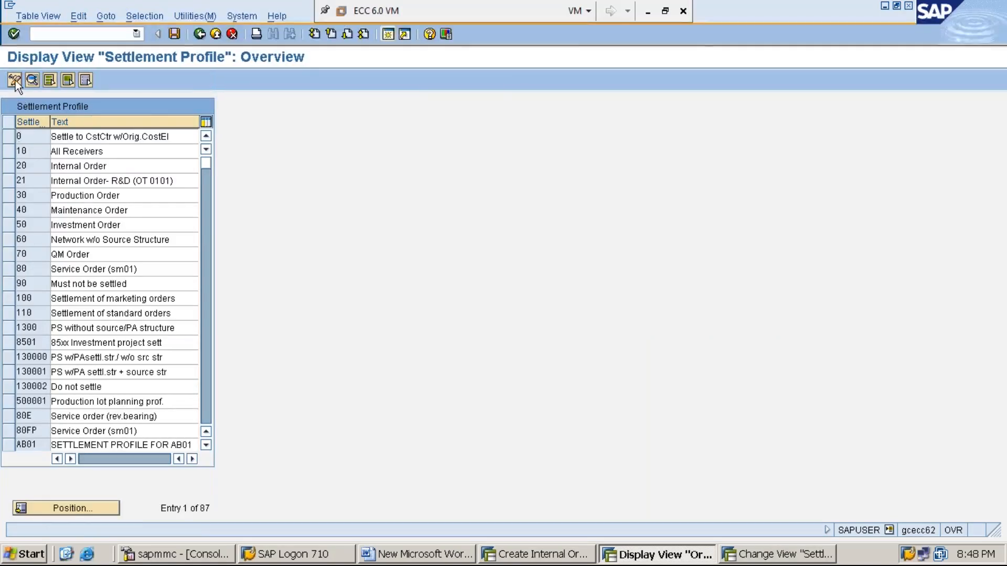
left_click(88, 506)
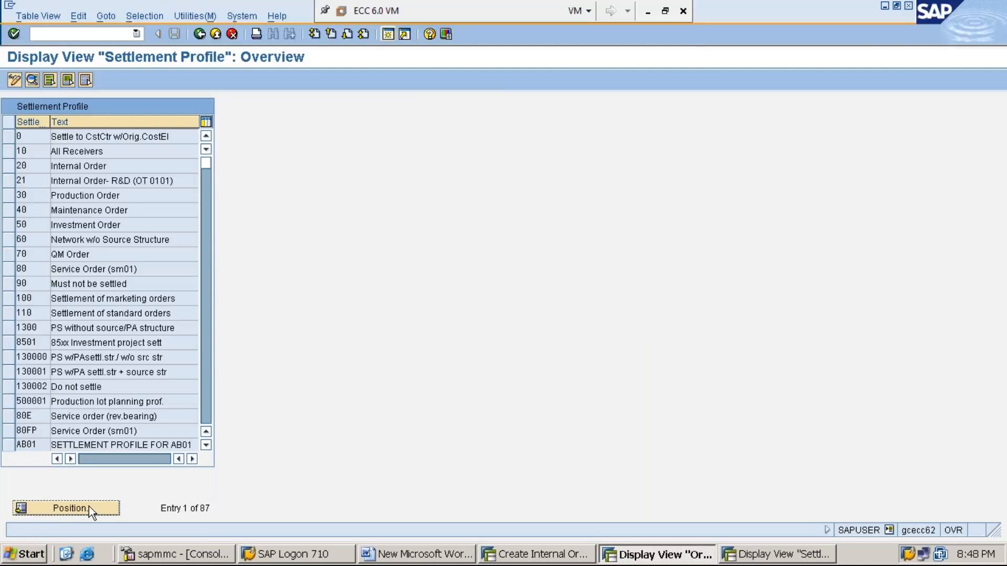
type("MMI1")
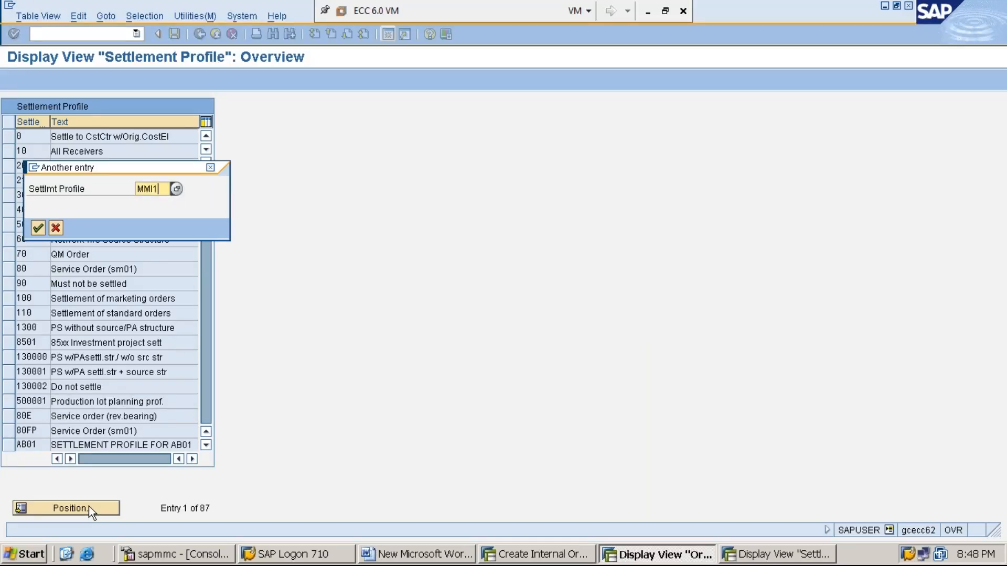
key("Return")
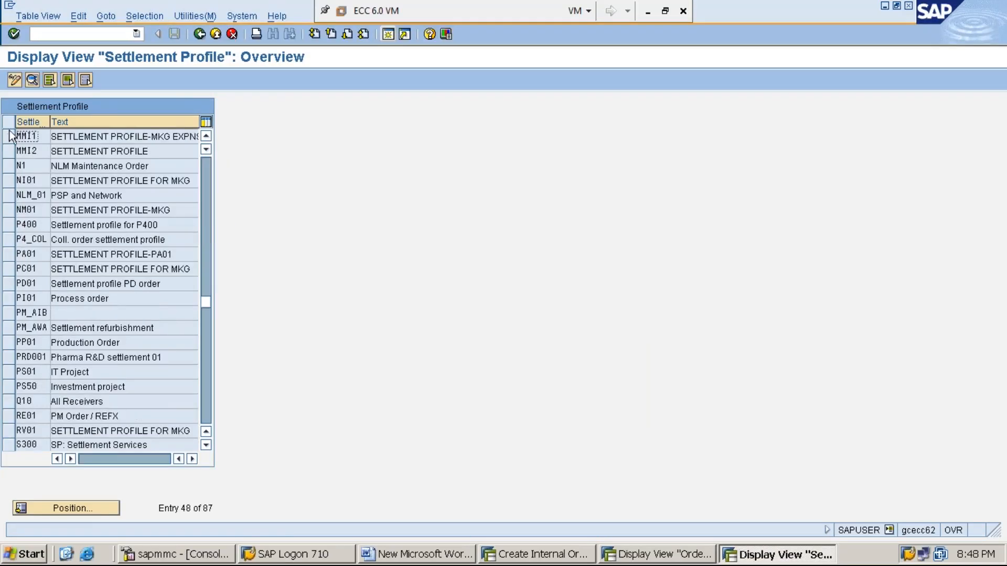
double_click(31, 136)
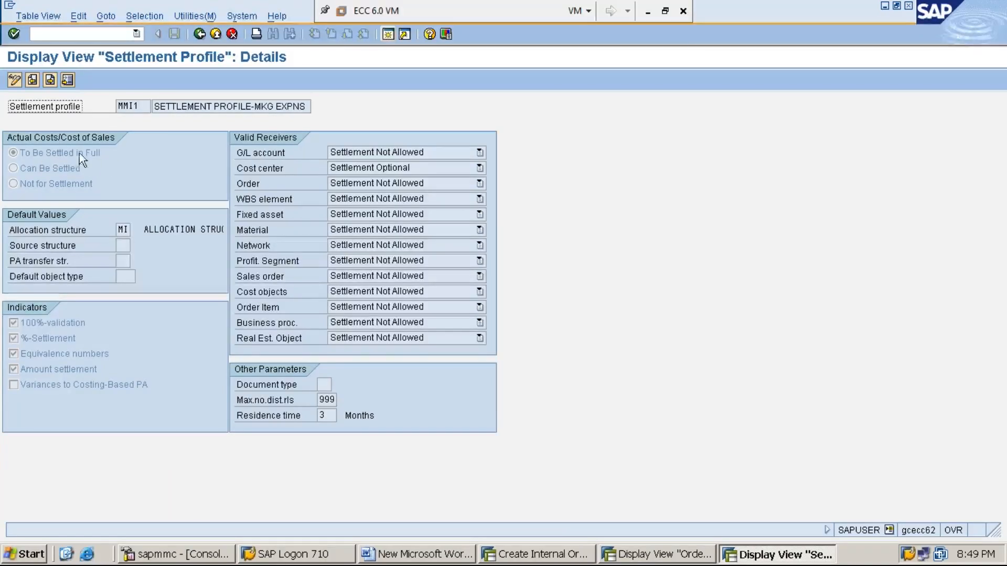
- Review MMI1's settle-in-full setting, allocation structure MI and optional cost center receiver
left_click(55, 153)
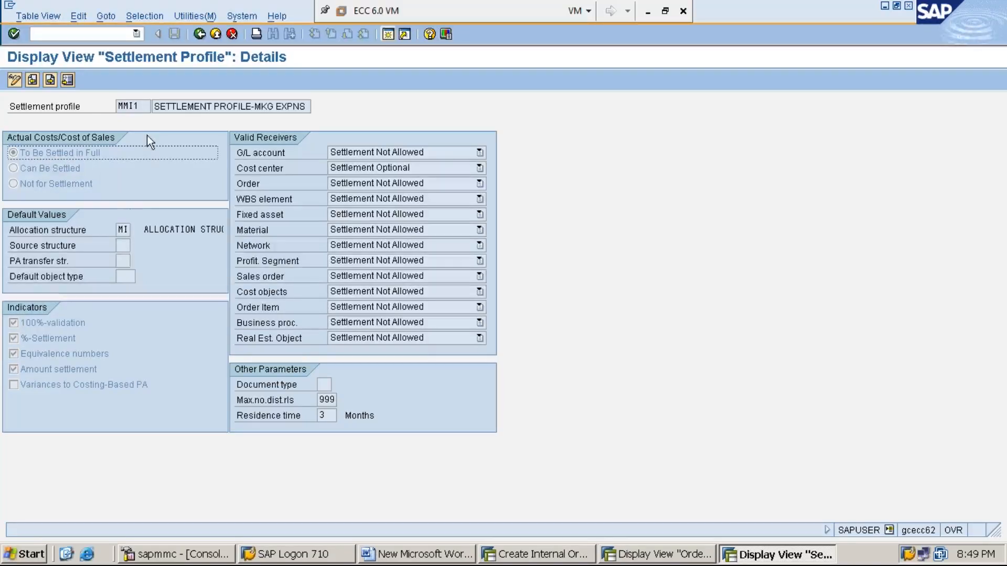
left_click(123, 229)
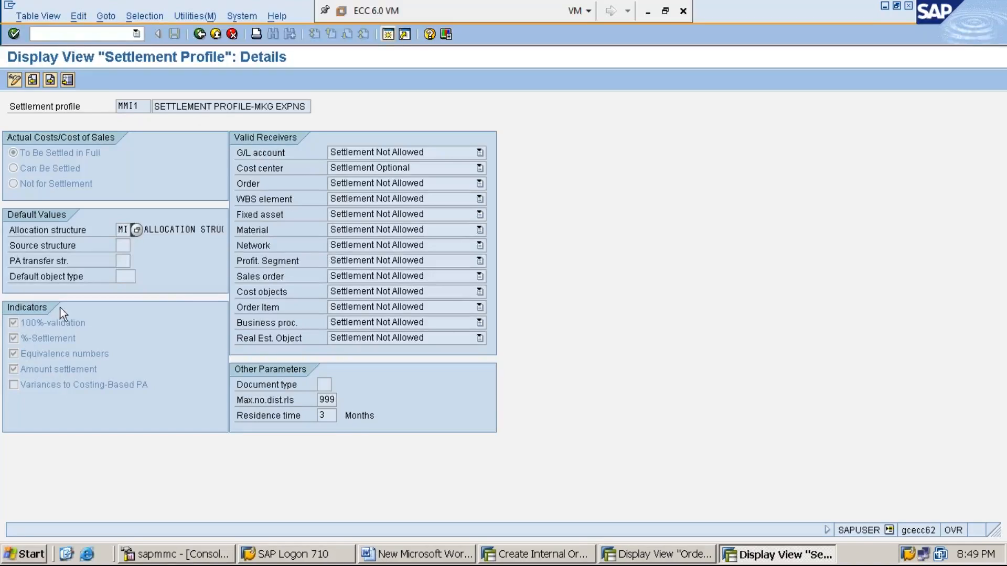
left_click(441, 168)
left_click(434, 197)
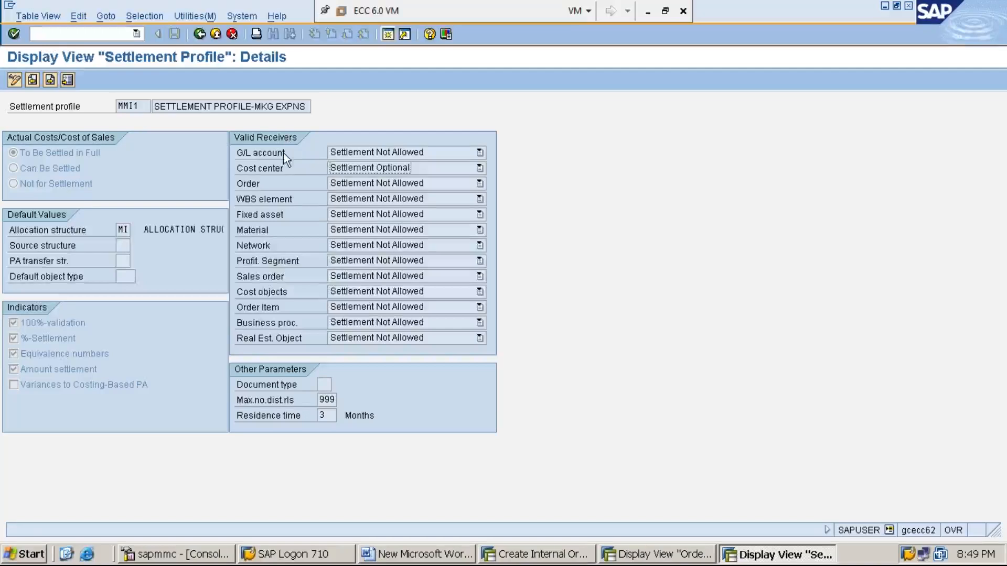
left_click(279, 168)
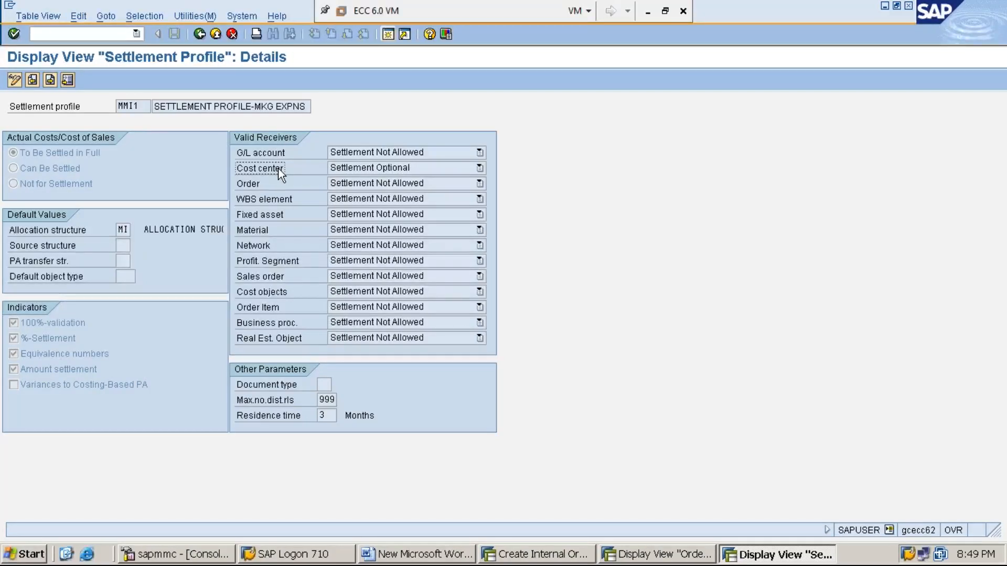
left_click(126, 231)
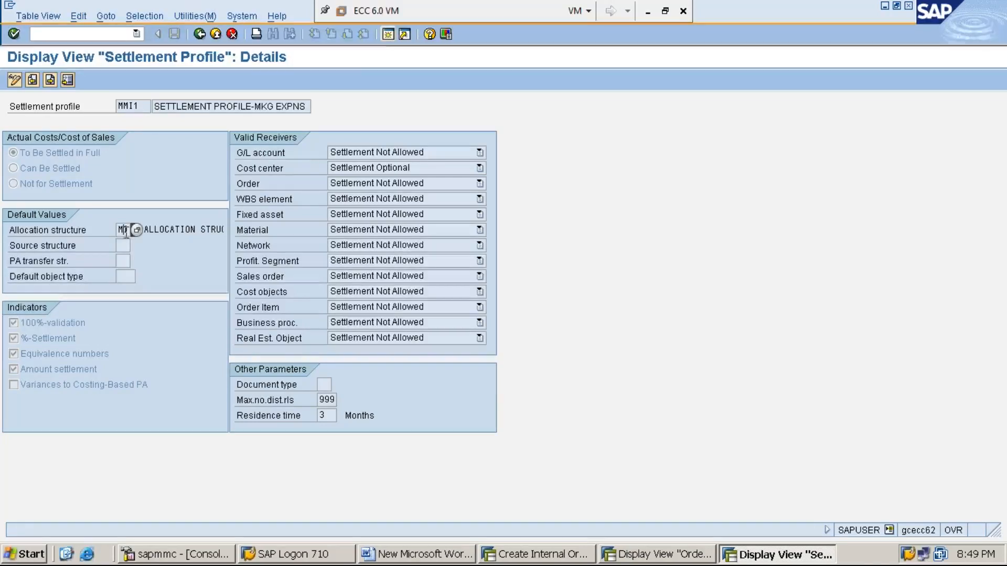
left_click(388, 34)
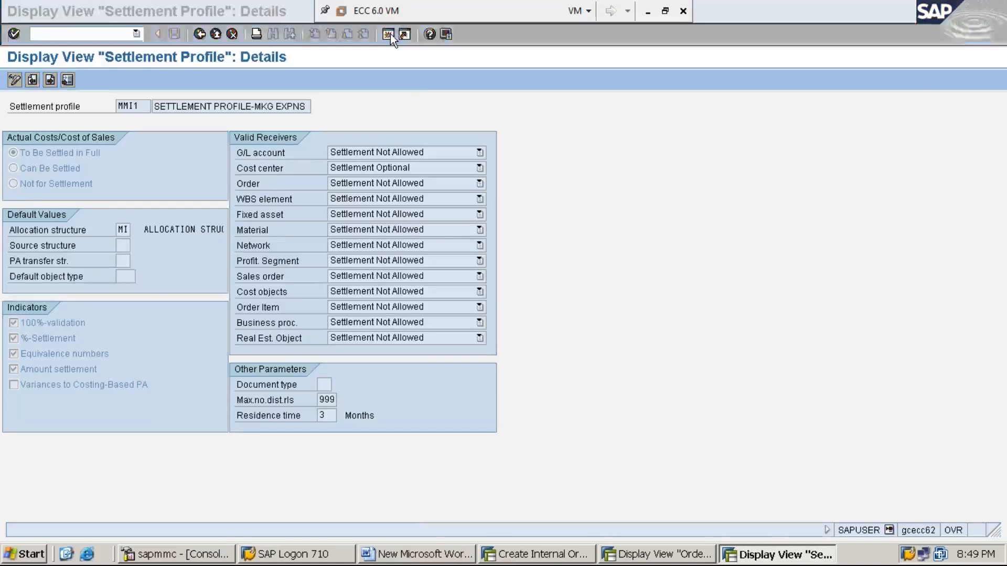
- Open allocation structure maintenance (OKO6) in display mode and jump to structures starting with M
type("OKO6")
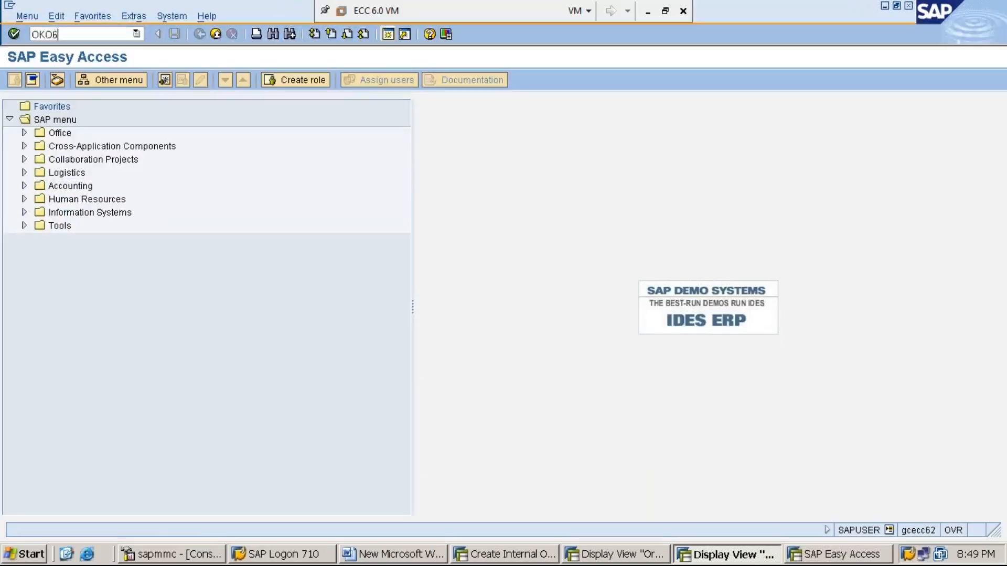
key("Return")
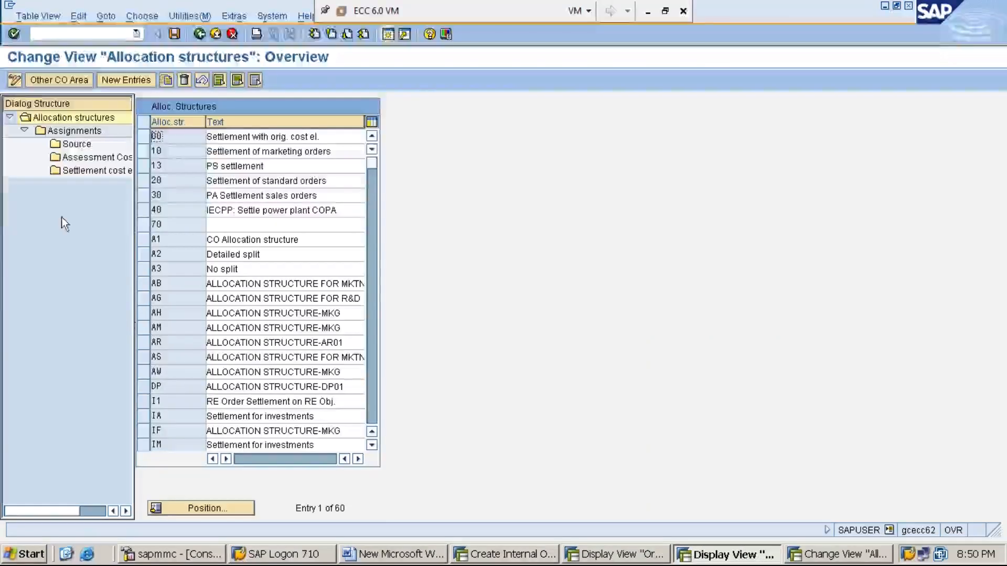
left_click(14, 80)
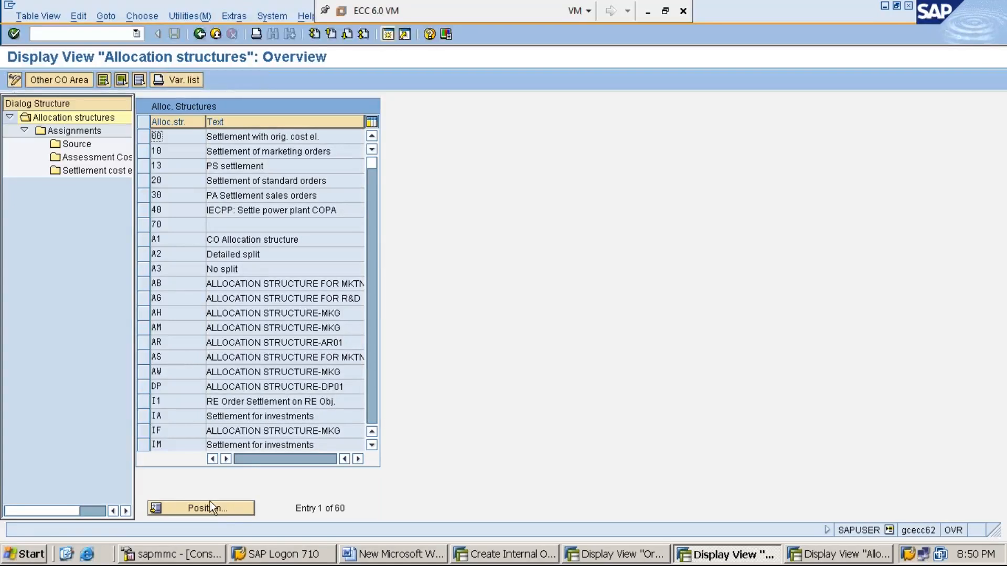
left_click(230, 512)
type("M")
key("Return")
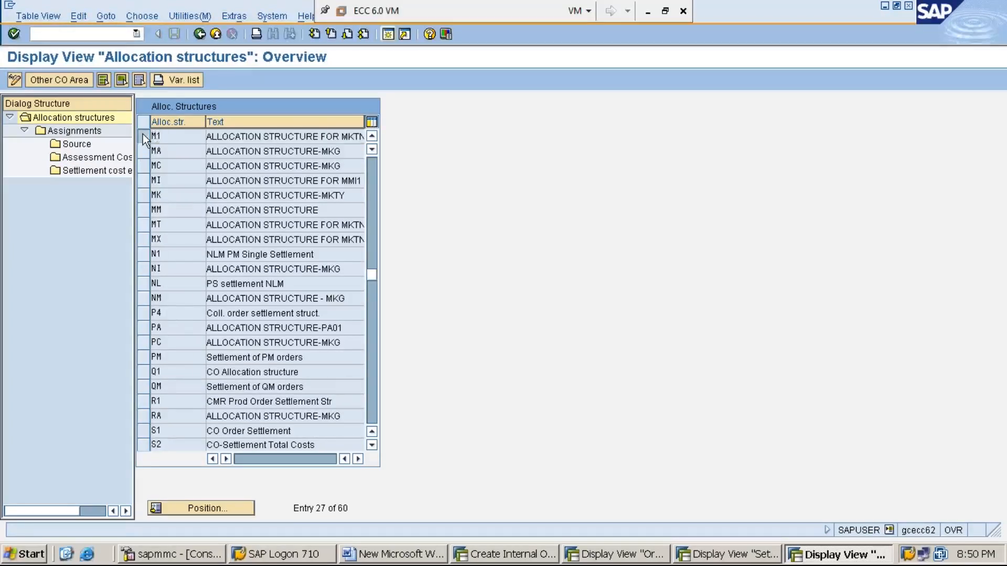
- View the source cost elements of assignment M1A in allocation structure M1
left_click(143, 135)
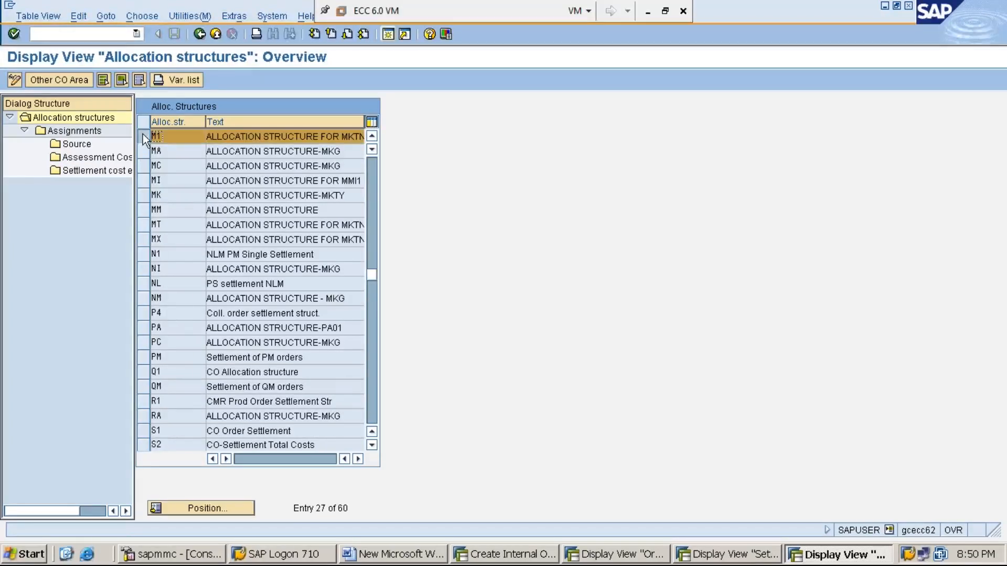
double_click(80, 132)
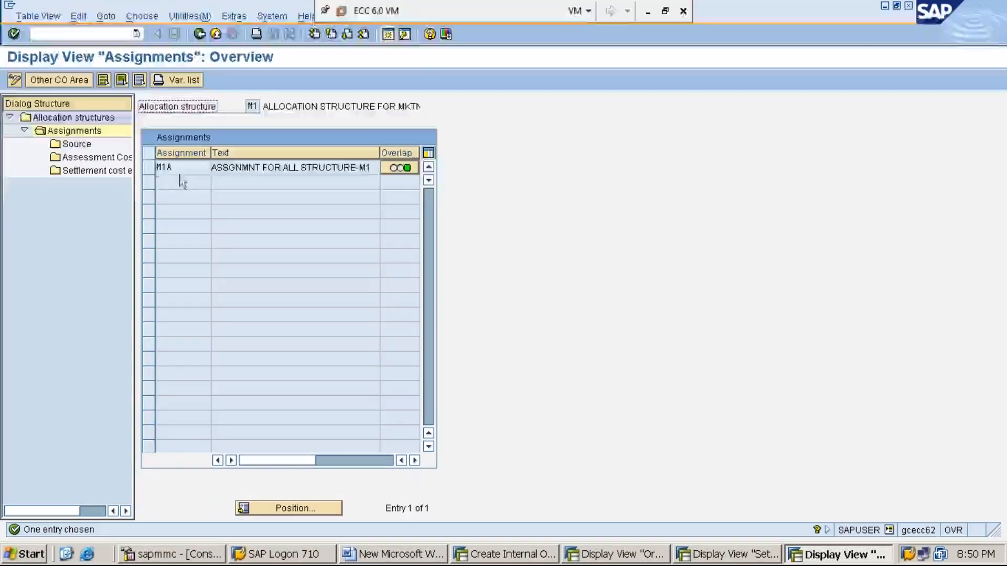
left_click(150, 169)
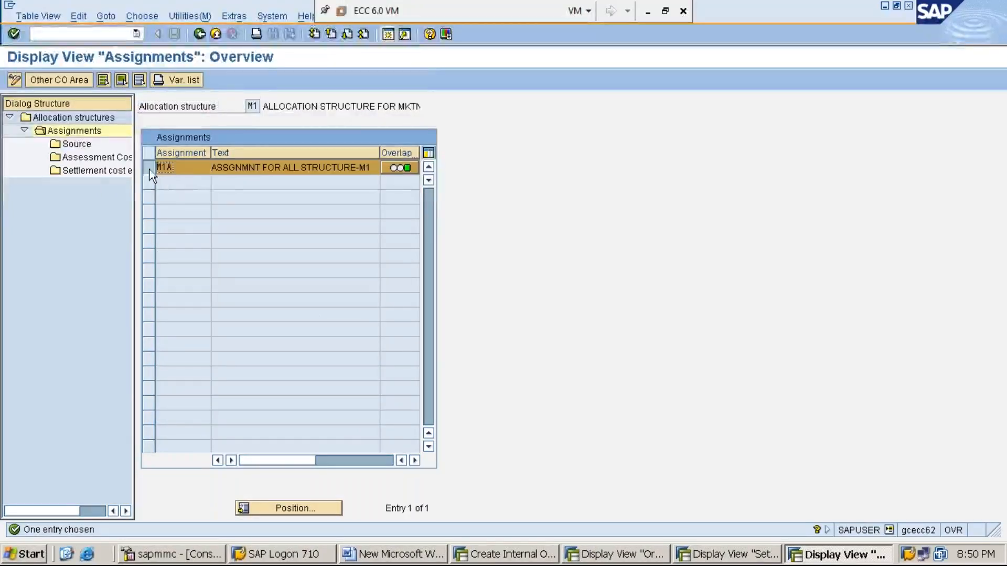
left_click(77, 146)
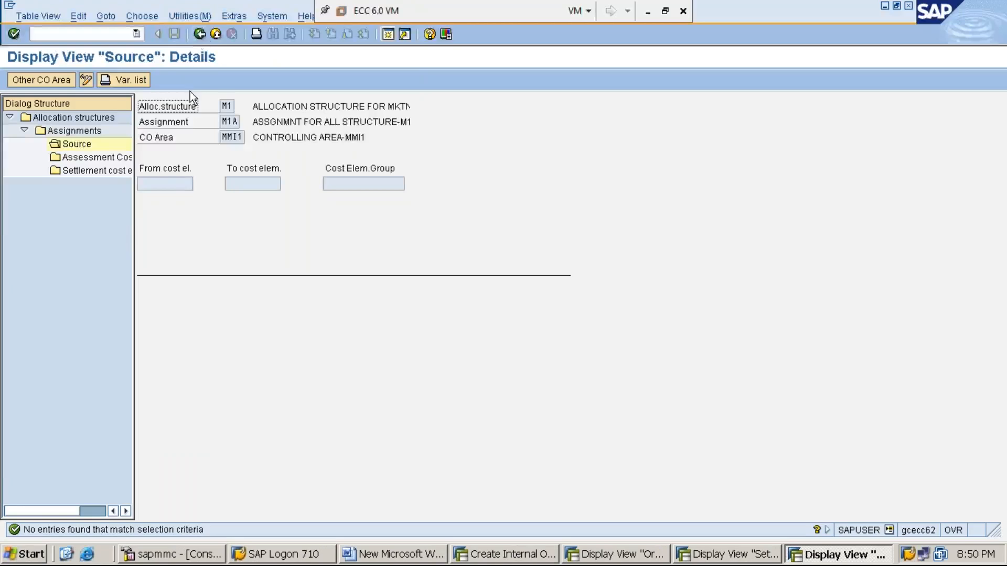
- Show source cost elements 300001 to 399999 for assignment MIA of allocation structure MI
left_click(199, 33)
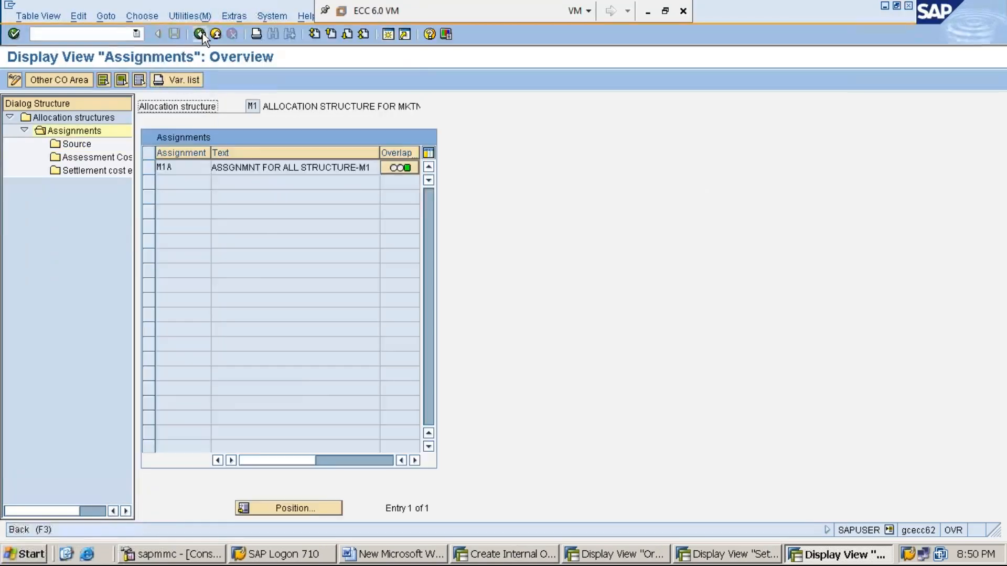
left_click(200, 34)
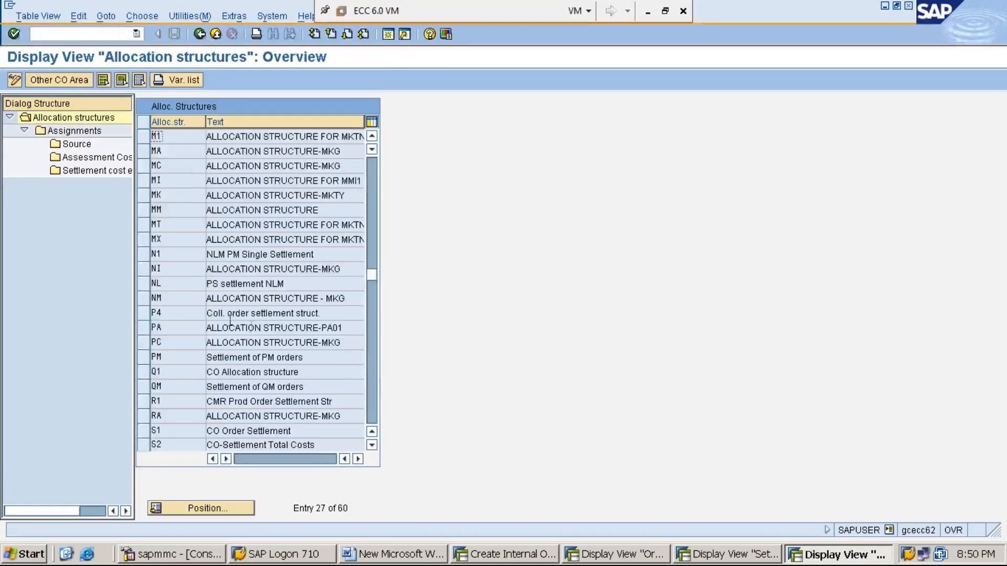
left_click(145, 183)
double_click(84, 130)
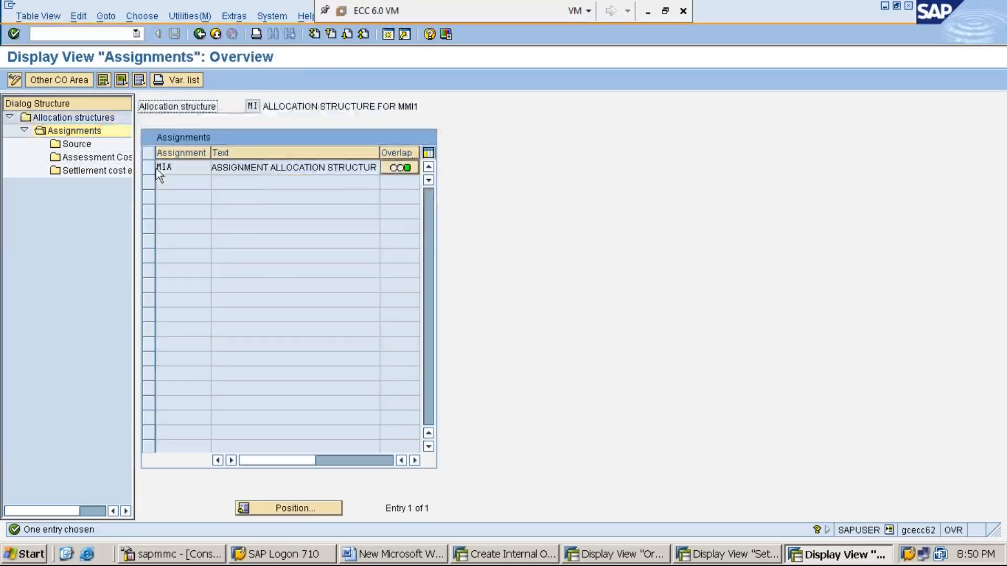
left_click(152, 167)
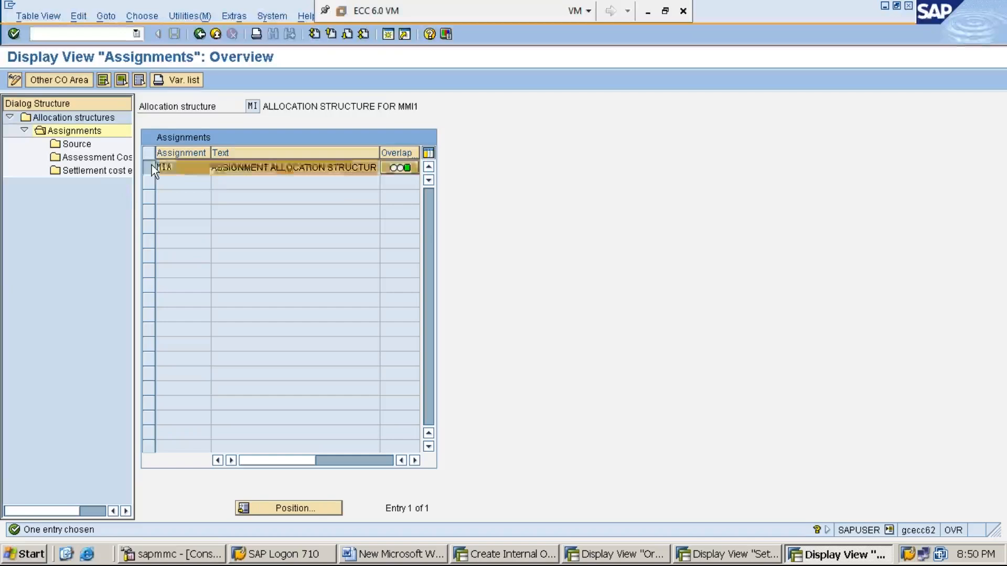
double_click(81, 144)
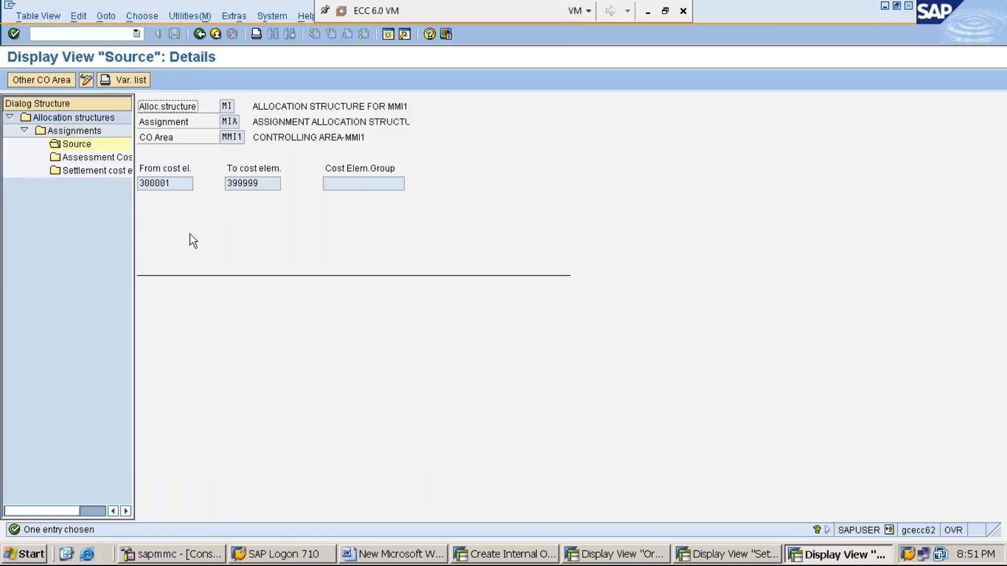
left_click(101, 174)
- Review MIA's settlement cost elements: CTR receivers settle to 921003 (IO-MKG EXPNS), then return to Create Internal Order
double_click(101, 174)
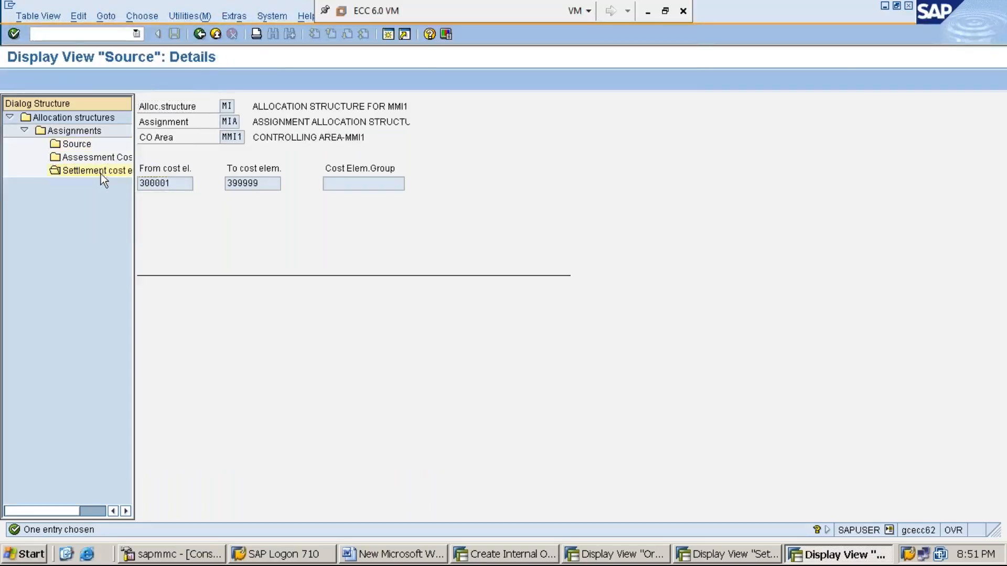
left_click(188, 199)
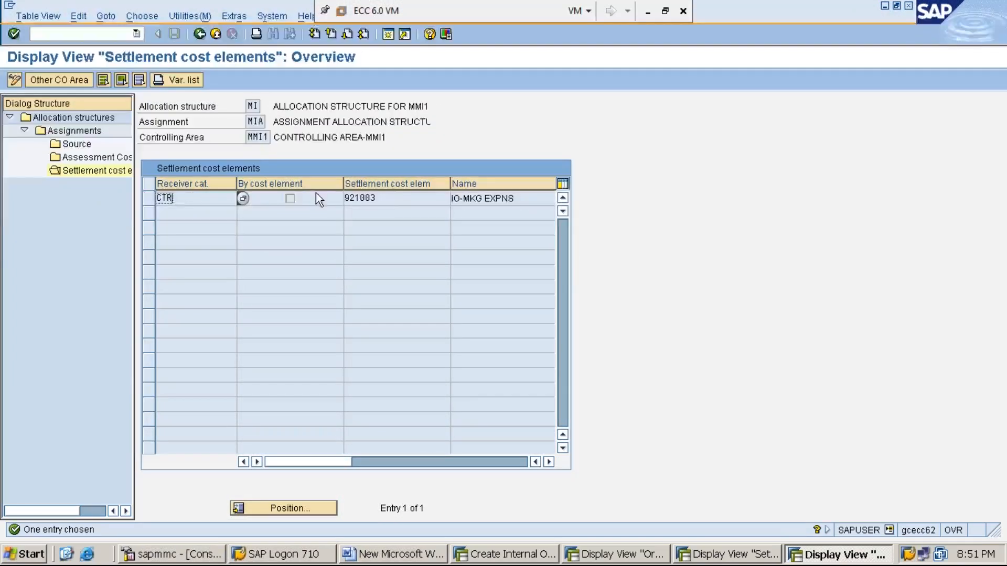
left_click(393, 201)
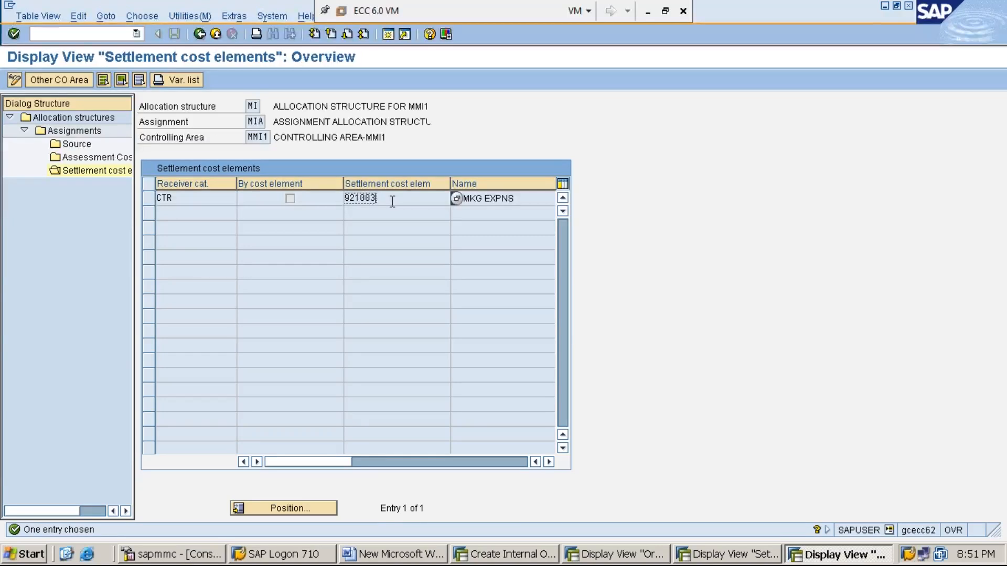
left_click(518, 555)
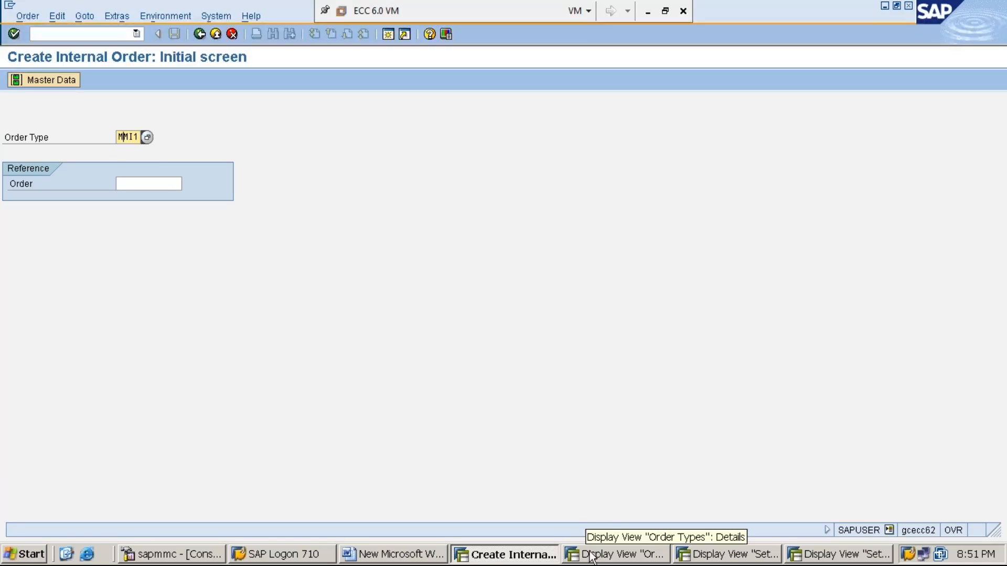
left_click(617, 555)
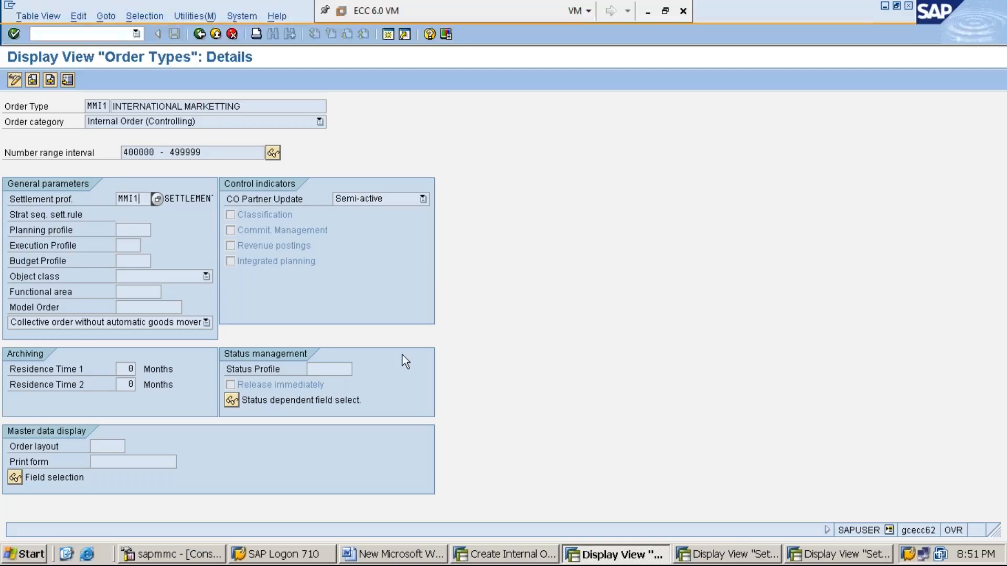
left_click(747, 558)
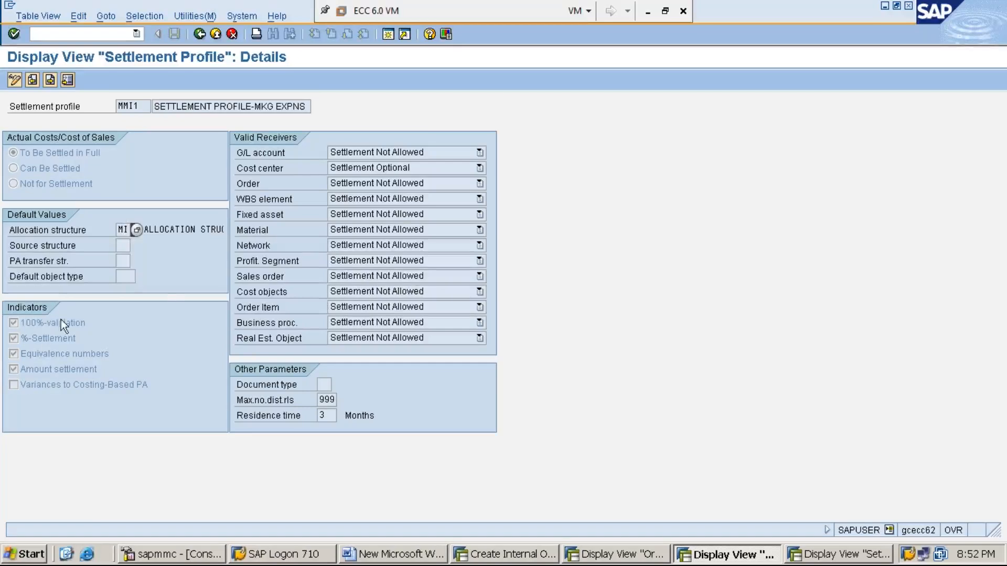
left_click(271, 170)
left_click(134, 108)
left_click(120, 230)
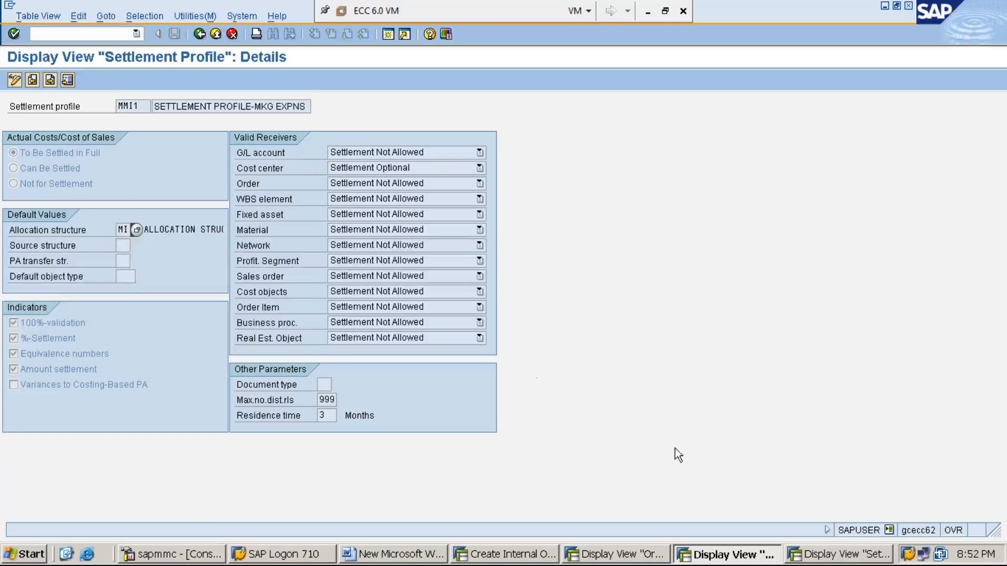
left_click(854, 559)
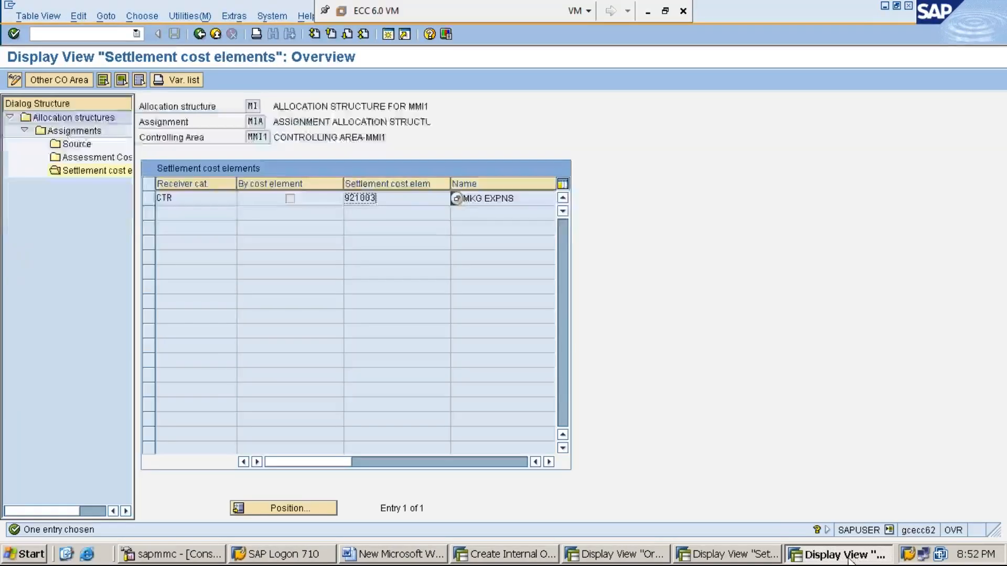
left_click(253, 106)
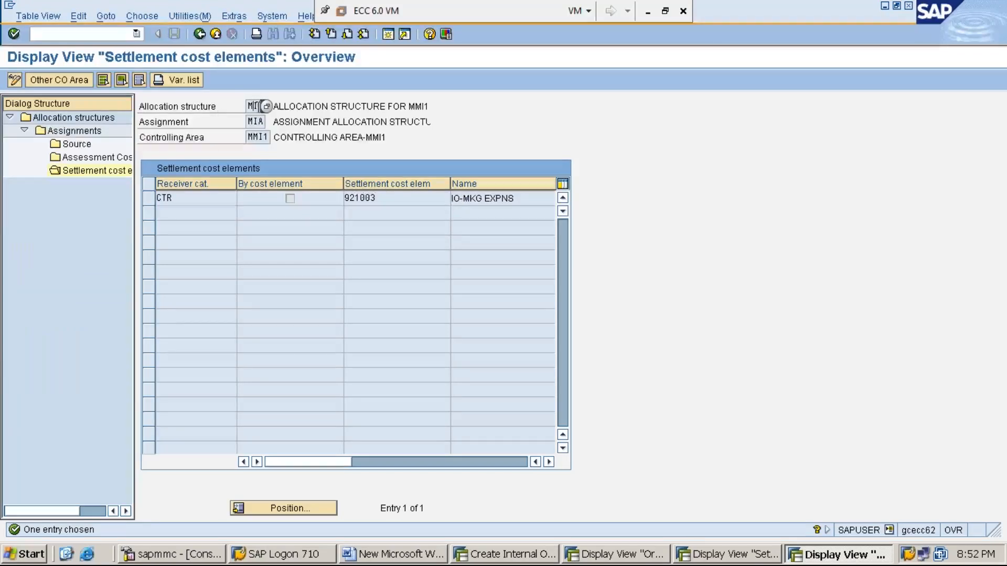
left_click(250, 121)
left_click(84, 146)
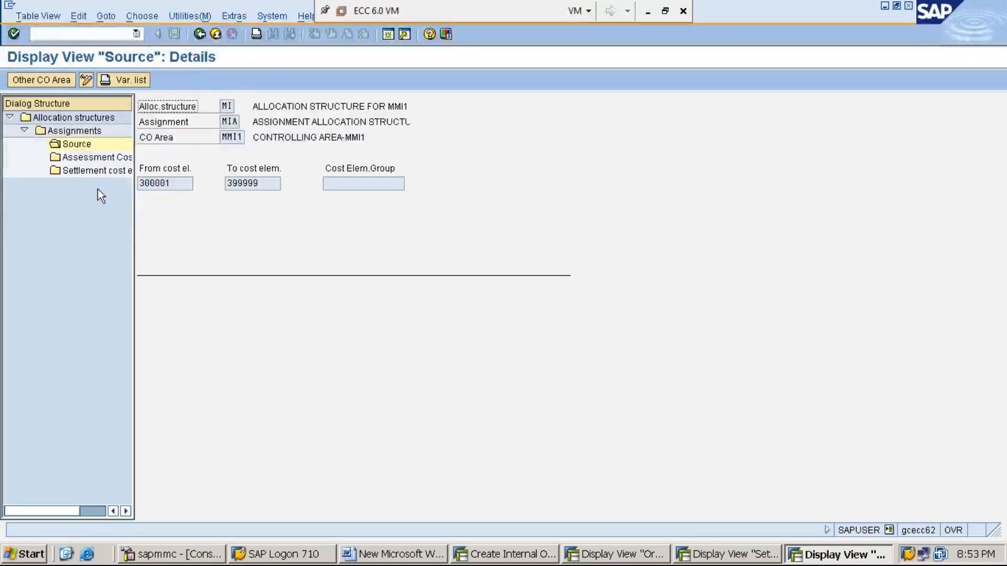
left_click(84, 171)
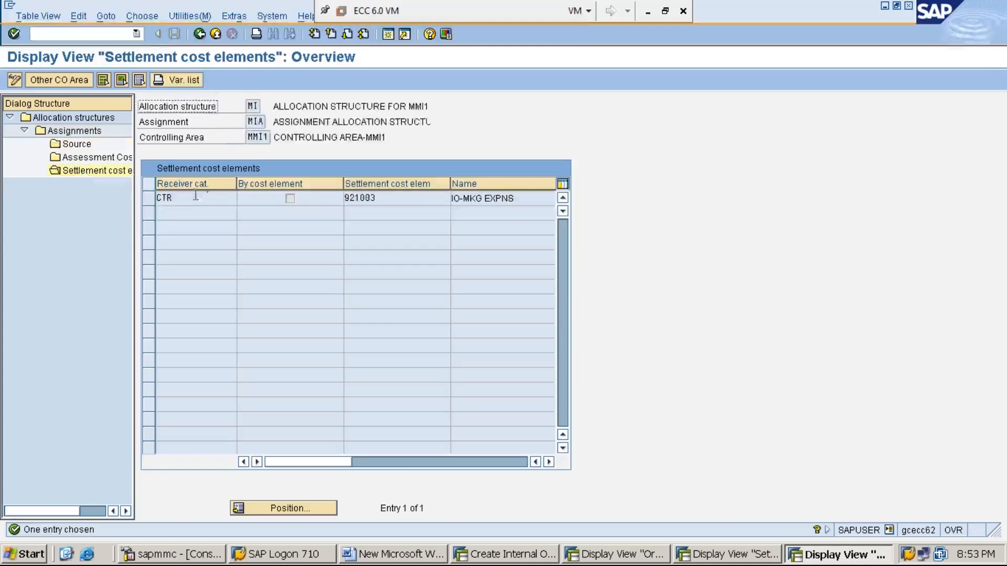
left_click(191, 199)
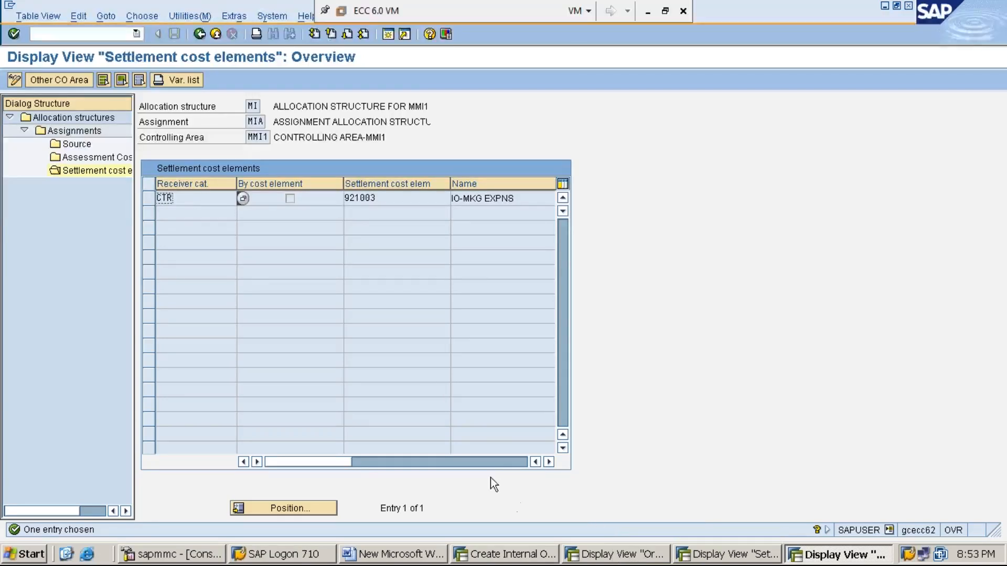
left_click(609, 559)
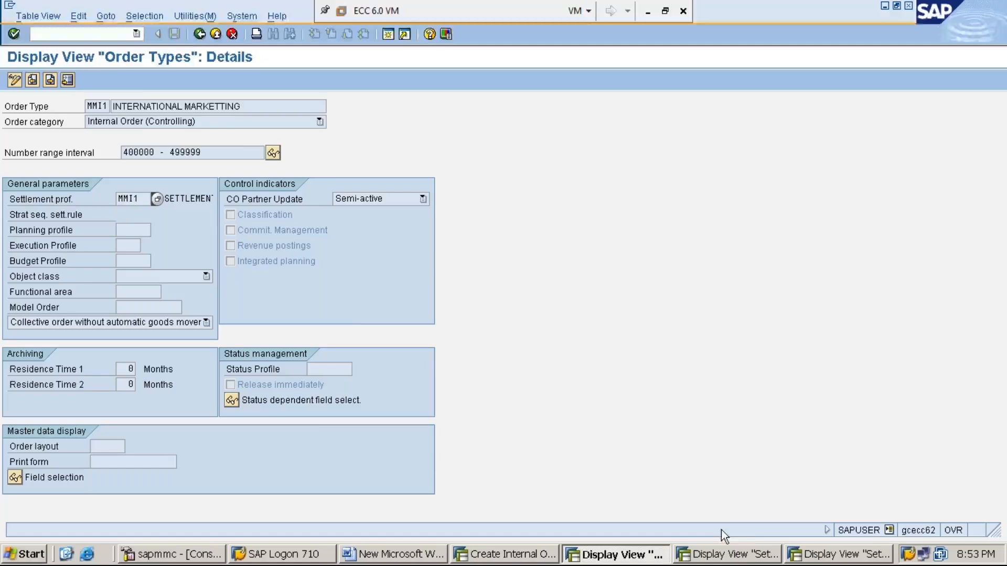
left_click(738, 557)
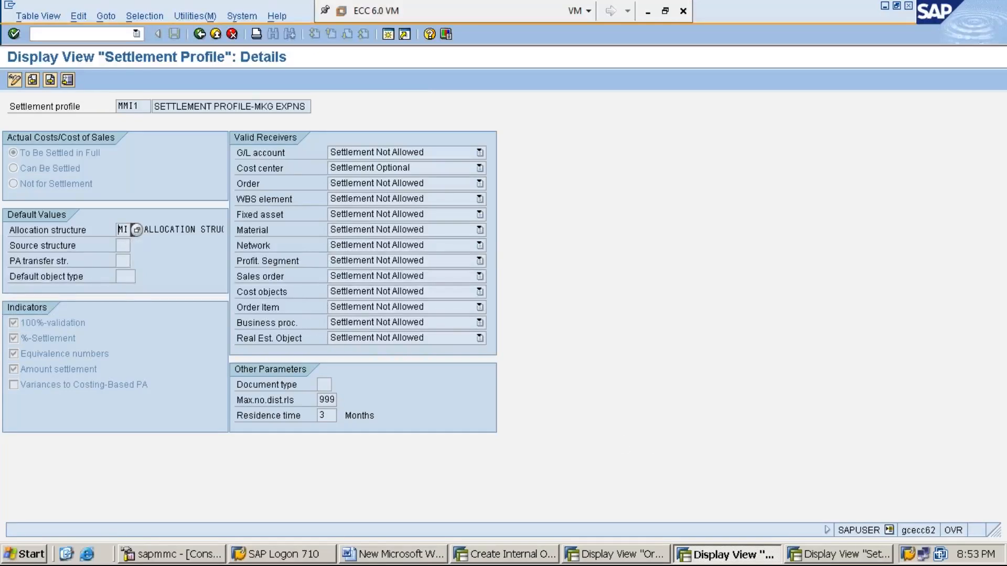
left_click(842, 556)
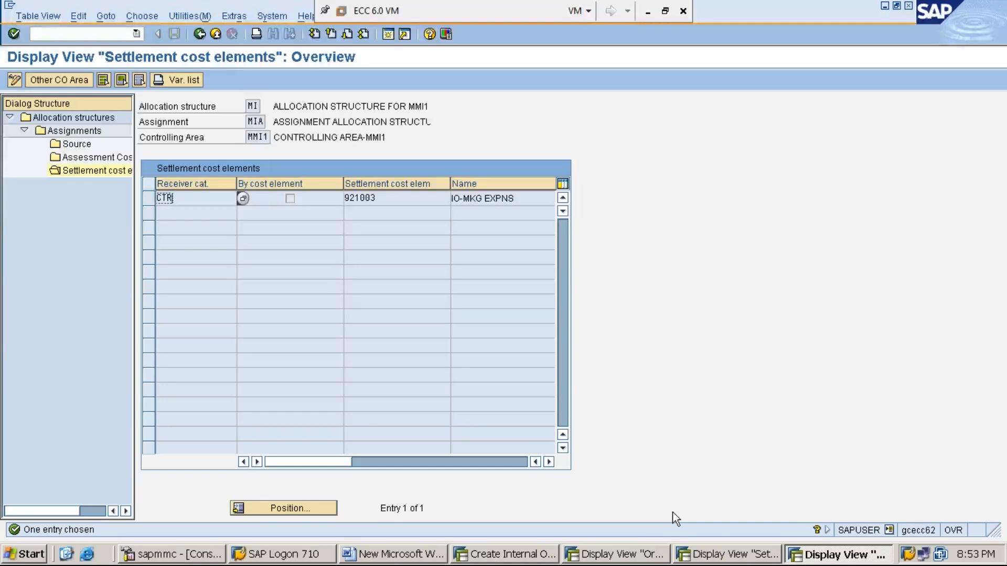
left_click(635, 556)
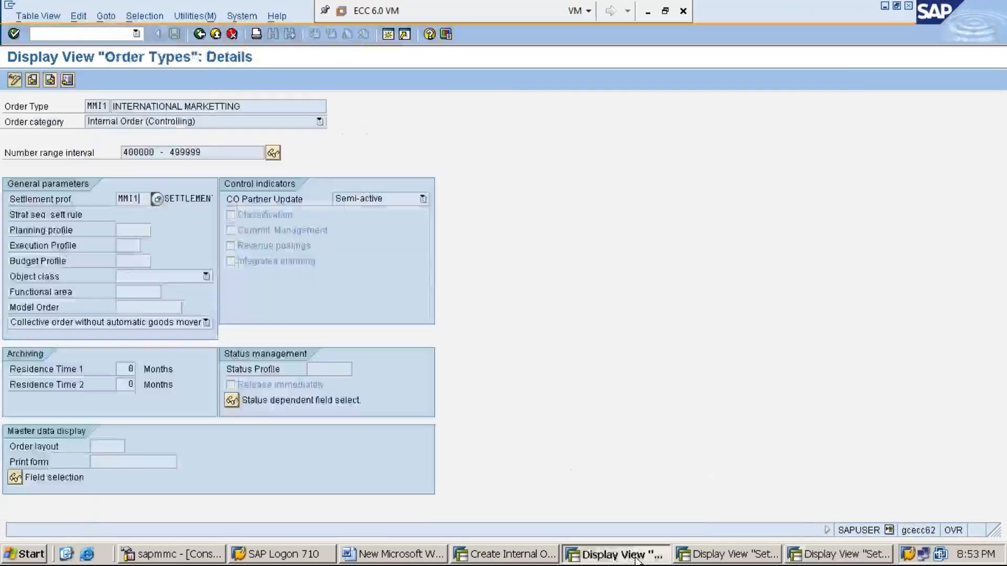
left_click(728, 557)
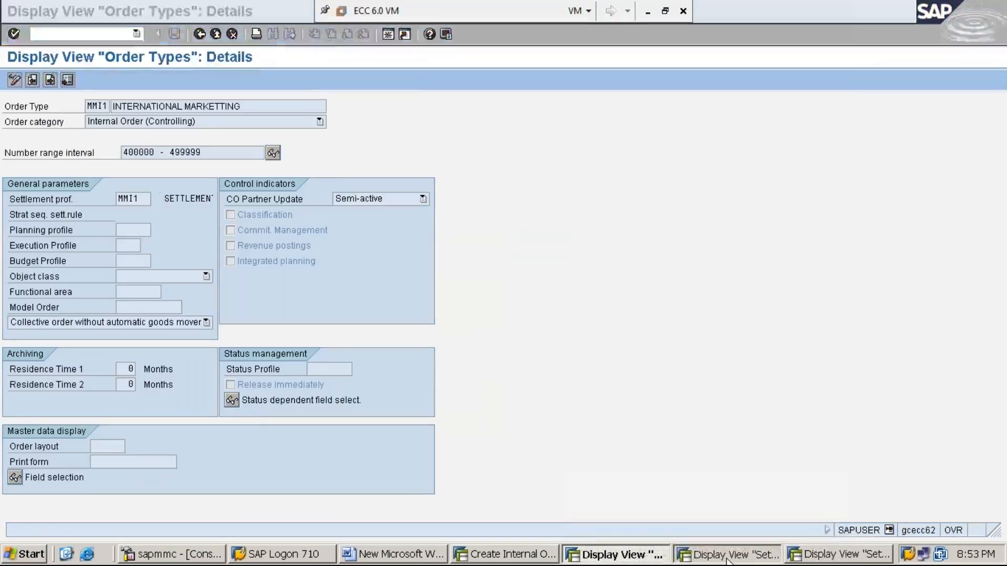
left_click(820, 557)
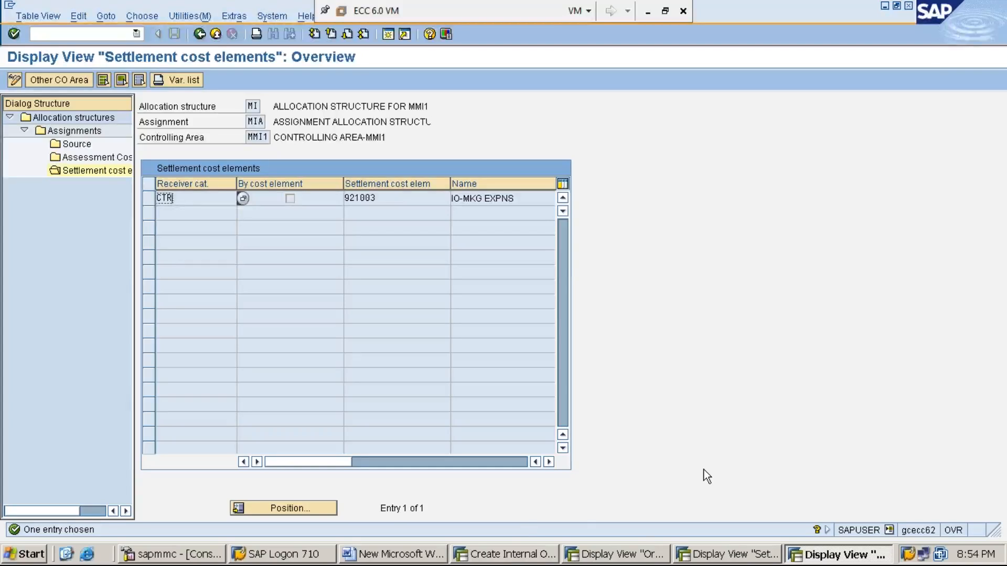
left_click(516, 557)
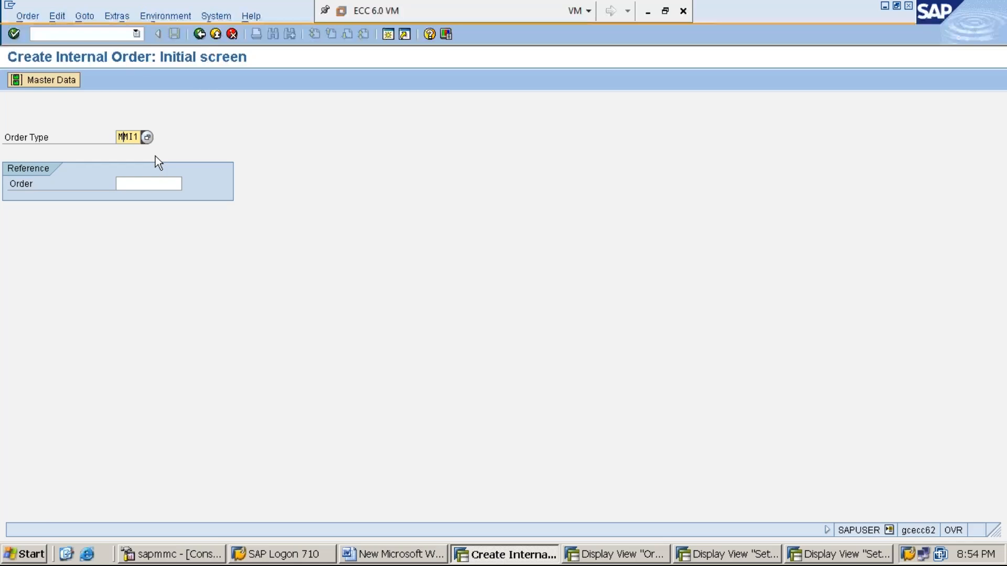
- Restart internal order creation from the main menu with order type MMI1 and reach its master data
left_click(199, 34)
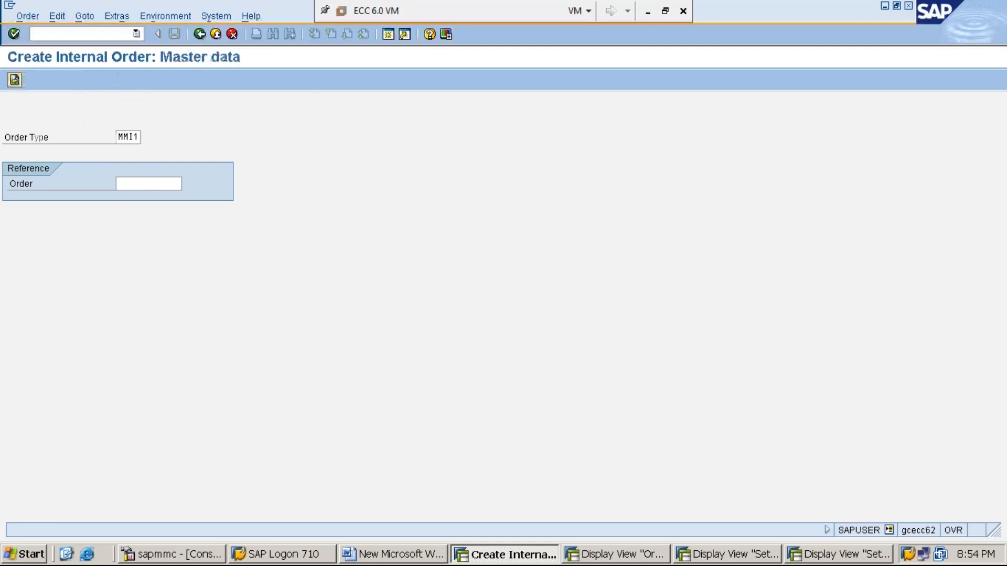
left_click(88, 34)
type("/n")
key("Return")
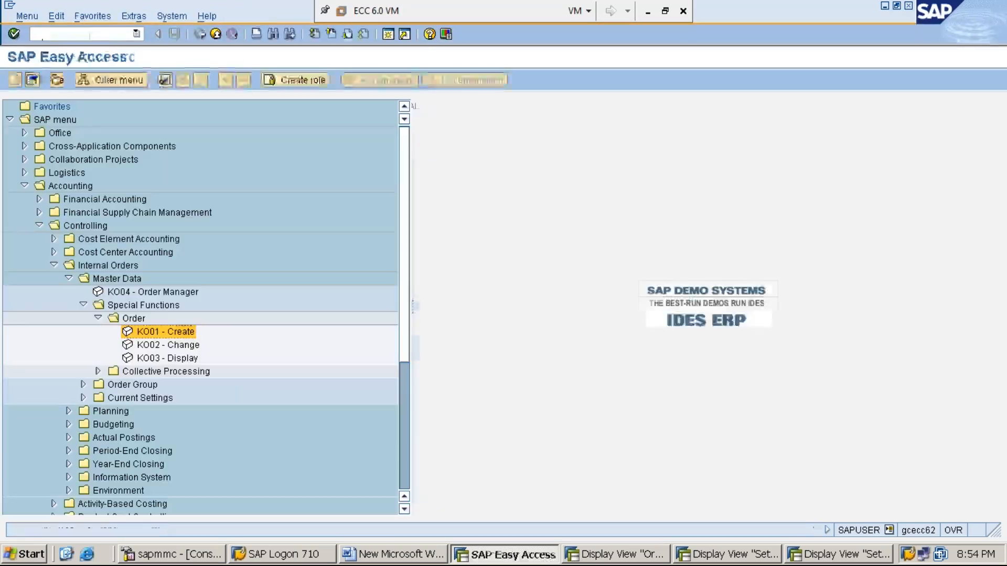
double_click(177, 334)
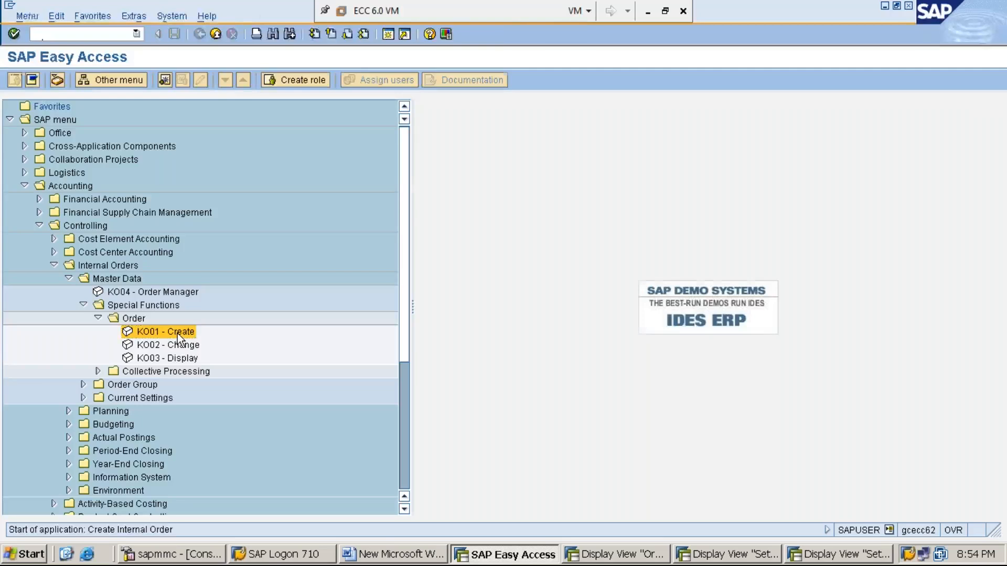
left_click(128, 137)
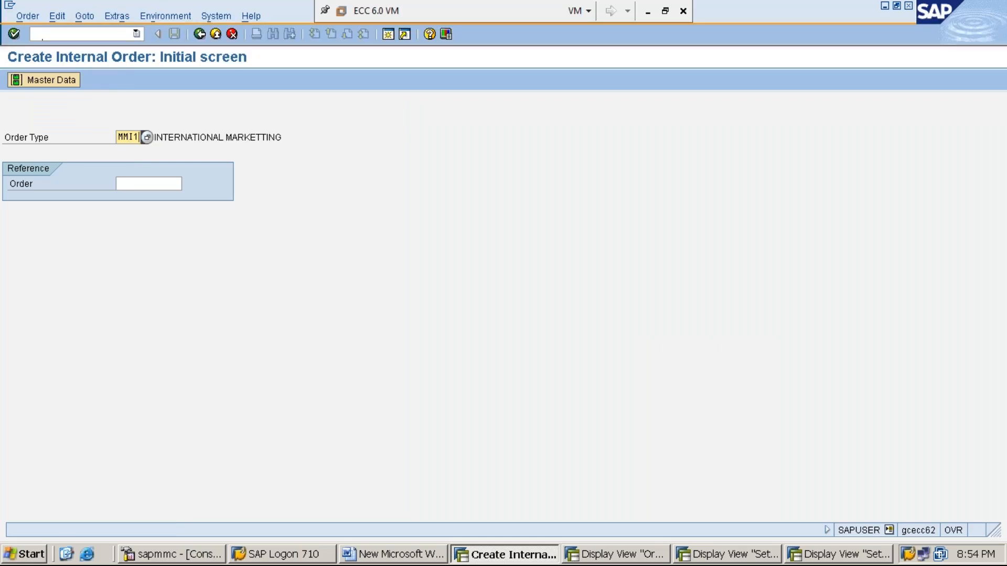
key("Return")
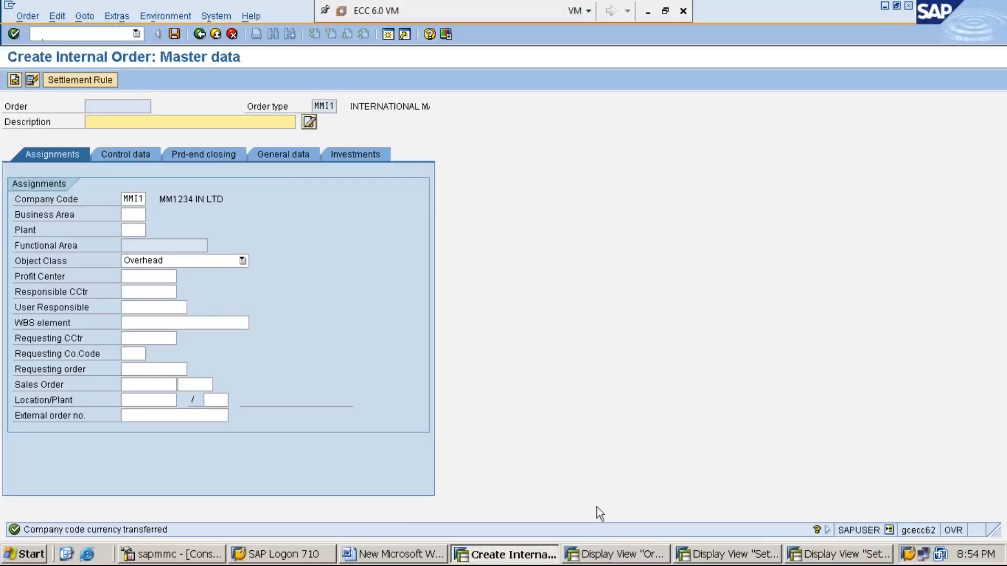
- Review the MMI1 order type and settlement profile windows, then return to the new order
left_click(627, 557)
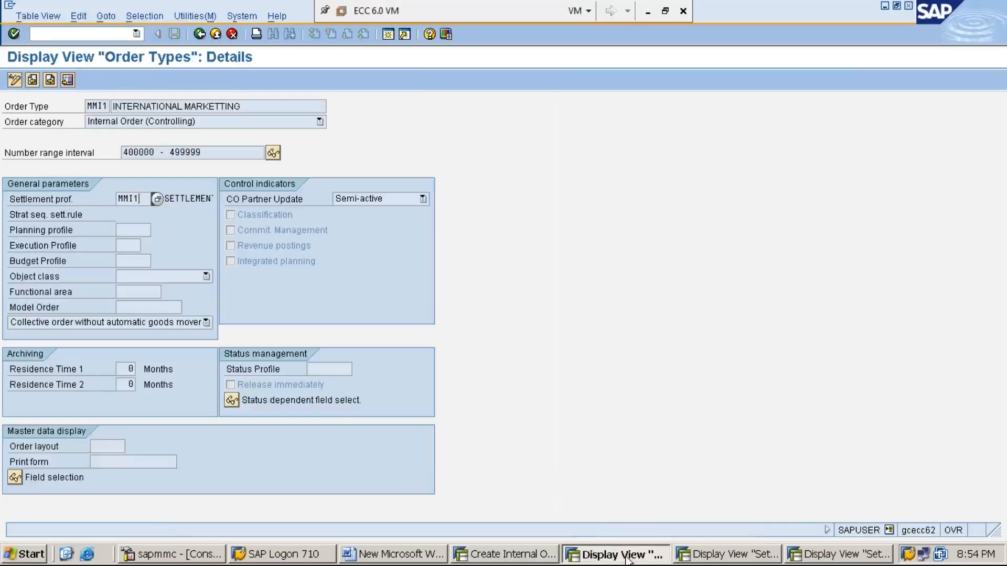
left_click(718, 556)
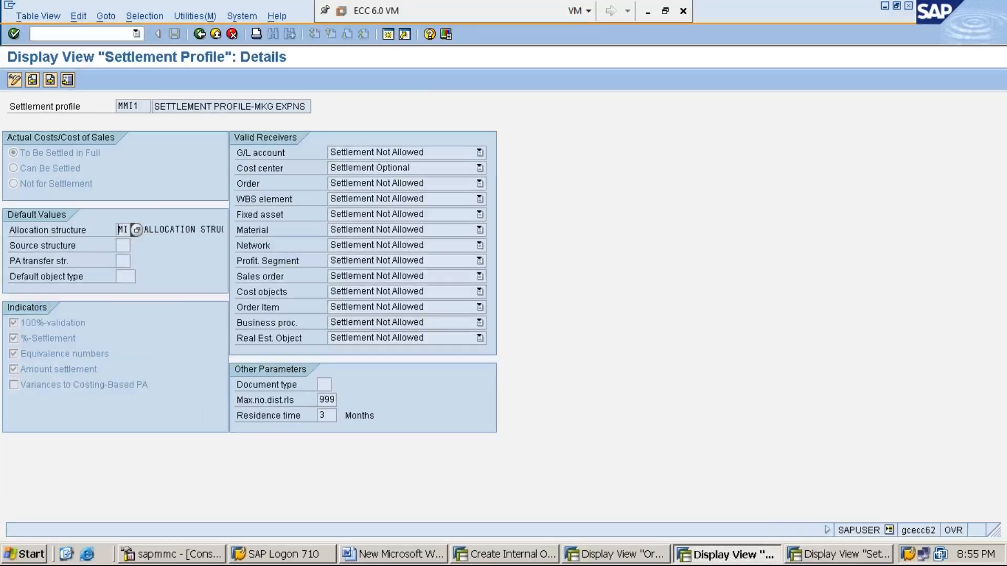
left_click(493, 556)
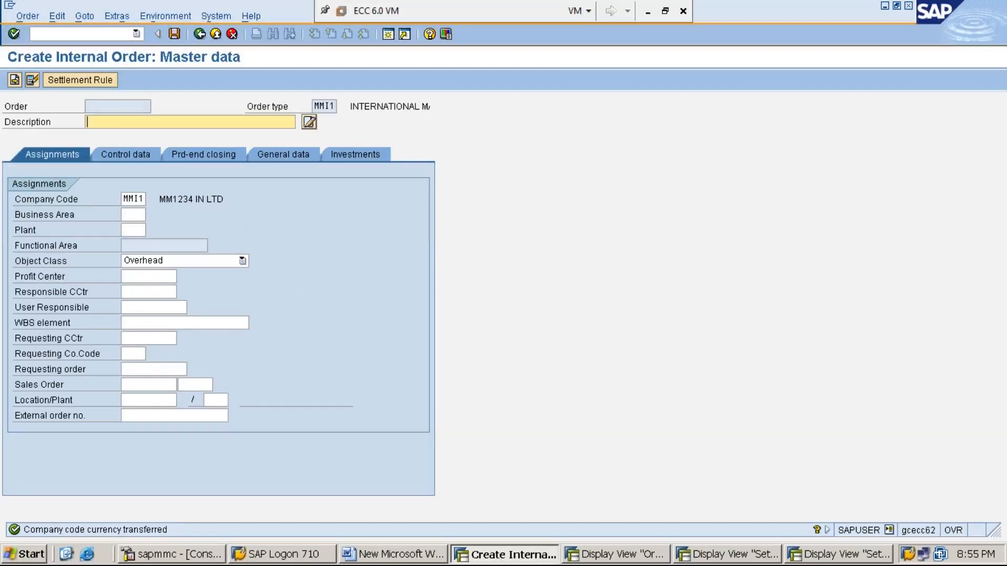
- Enter the description 'INTERNAL ORDER FOR INTERNATIONAL MKG' for the new MMI1 order
type("I")
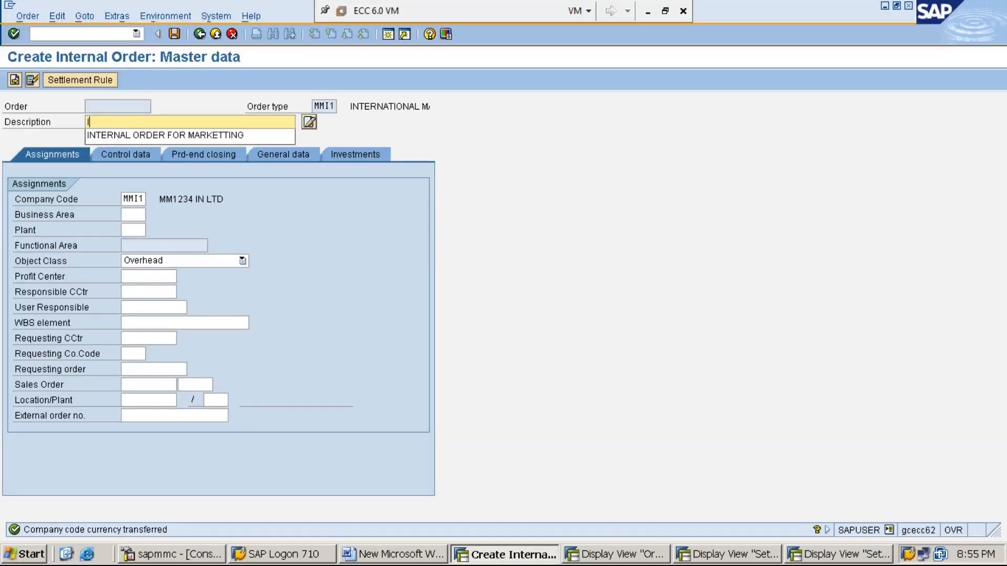
type("NTERNAL ORDER FOR INT")
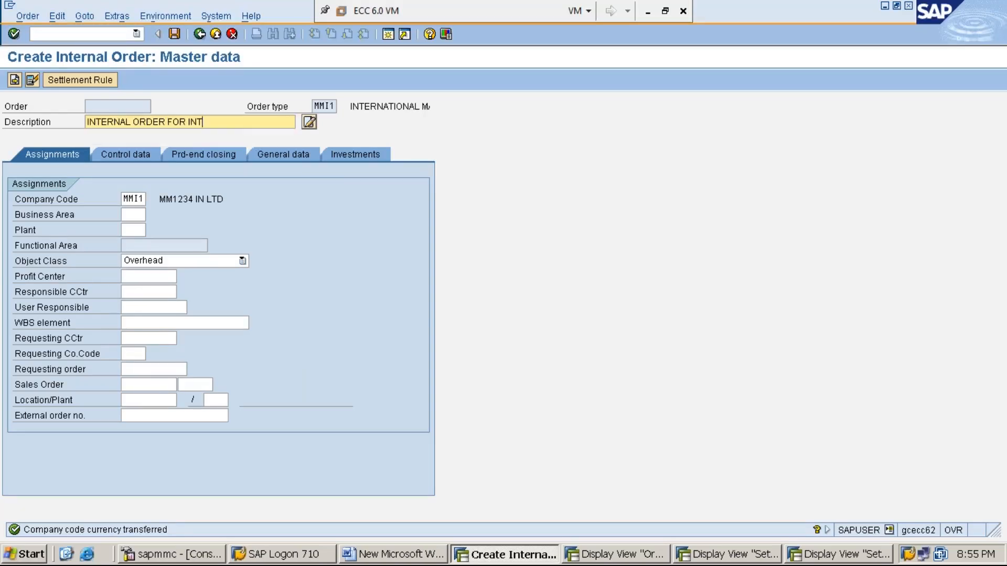
type("ERNATIONAL MKG")
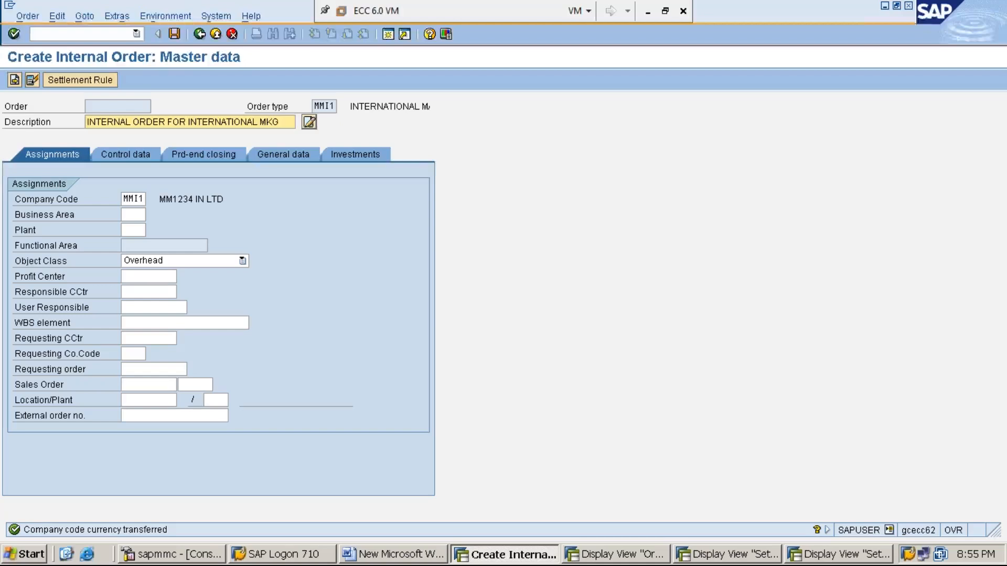
- Open the order's Maintain Settlement Rule overview and move into its empty distribution rule rows
left_click(81, 81)
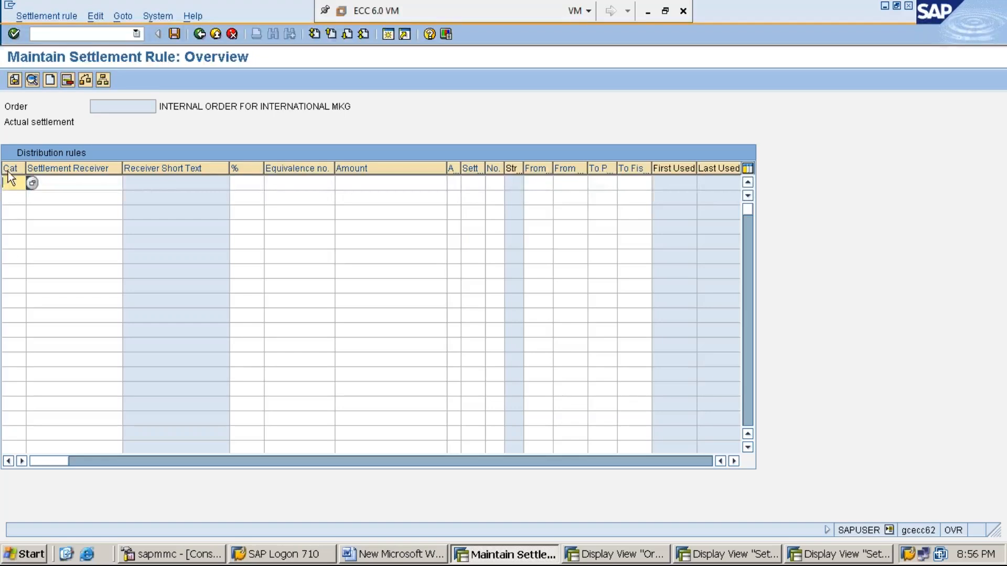
key("Down")
- Review the settlement profile's valid receivers and parameters and the MMI1 order type details
left_click(734, 556)
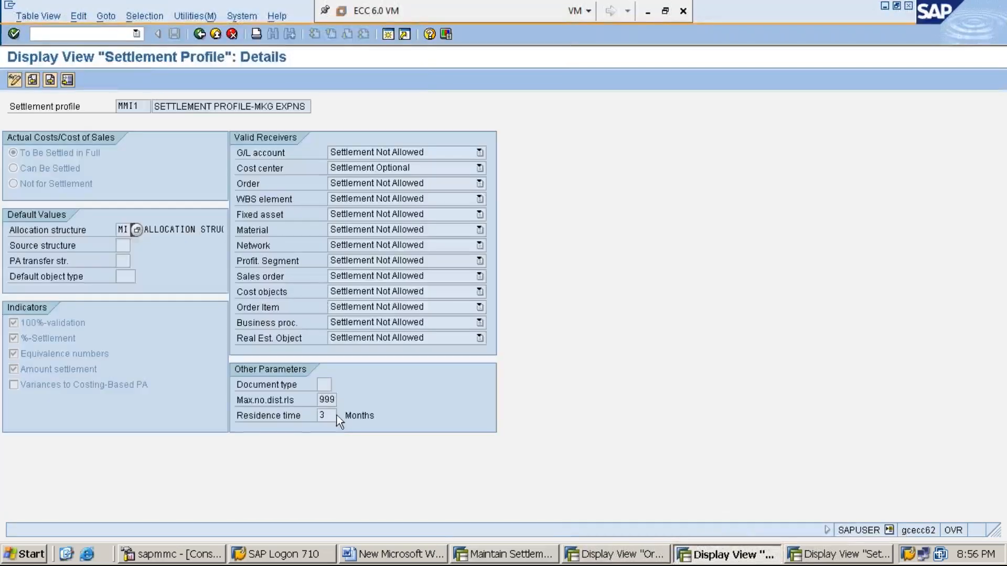
left_click(325, 402)
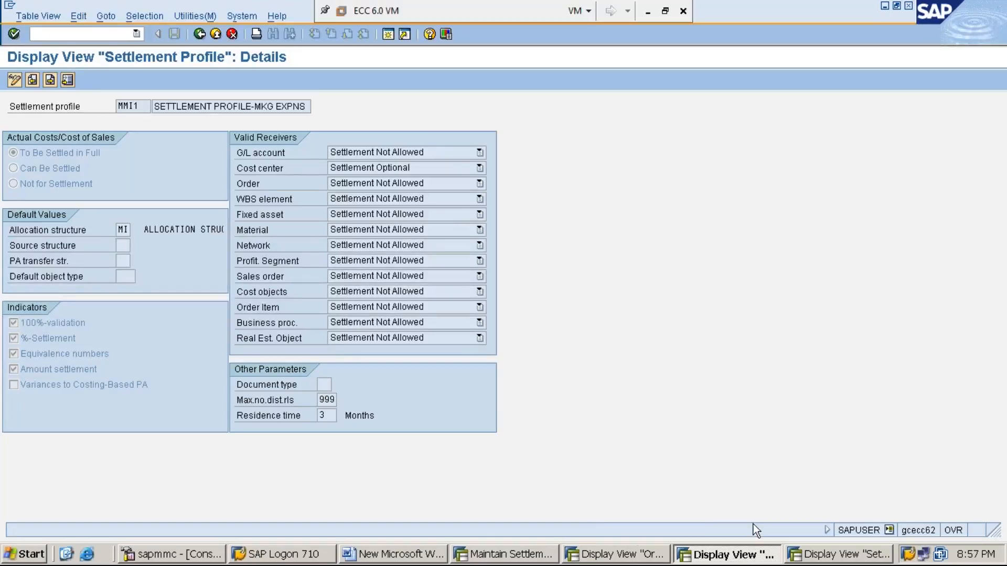
left_click(639, 560)
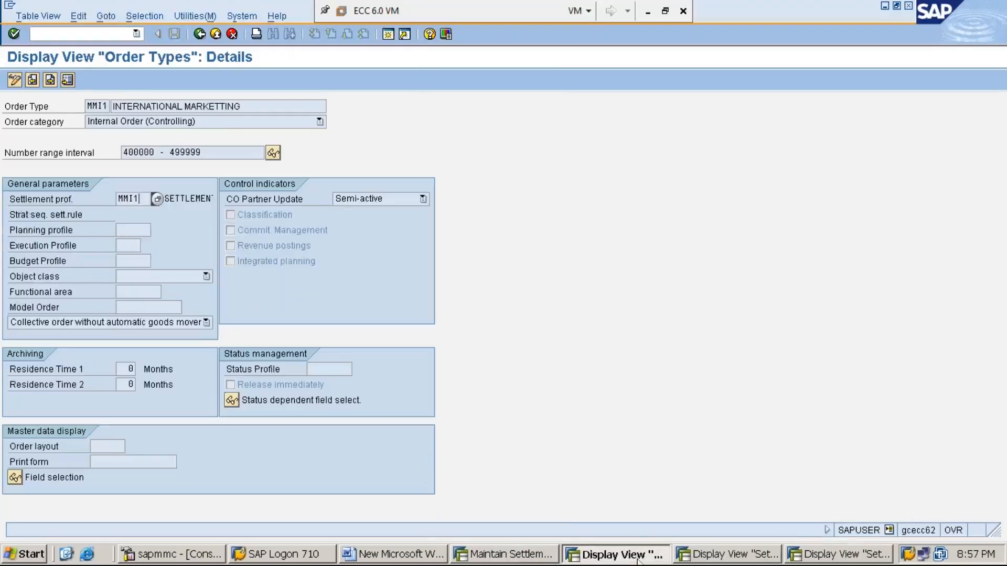
left_click(527, 560)
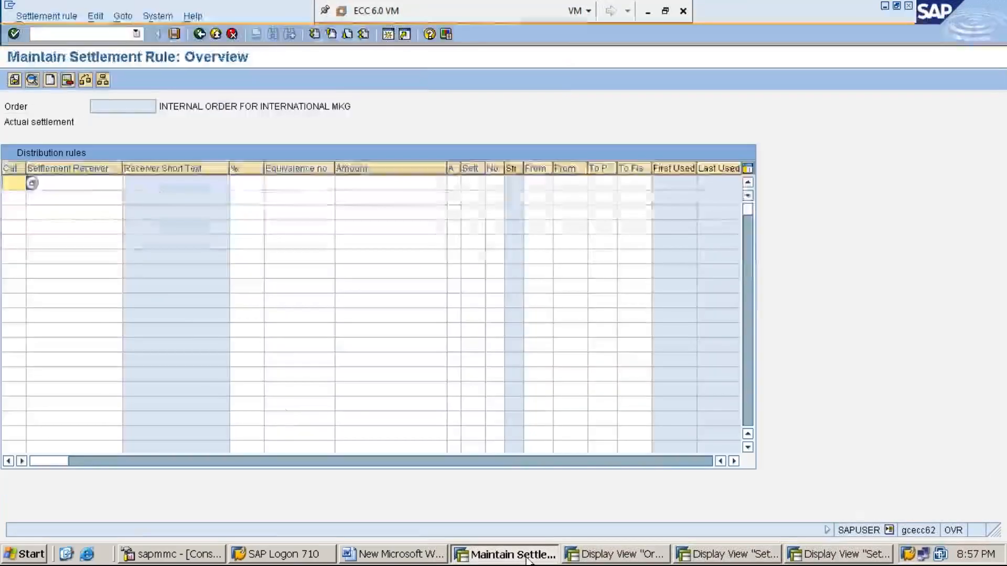
- Check the first rule's receiver, percentage, equivalence and amount fields, then list allowed categories (only CTR)
left_click(89, 182)
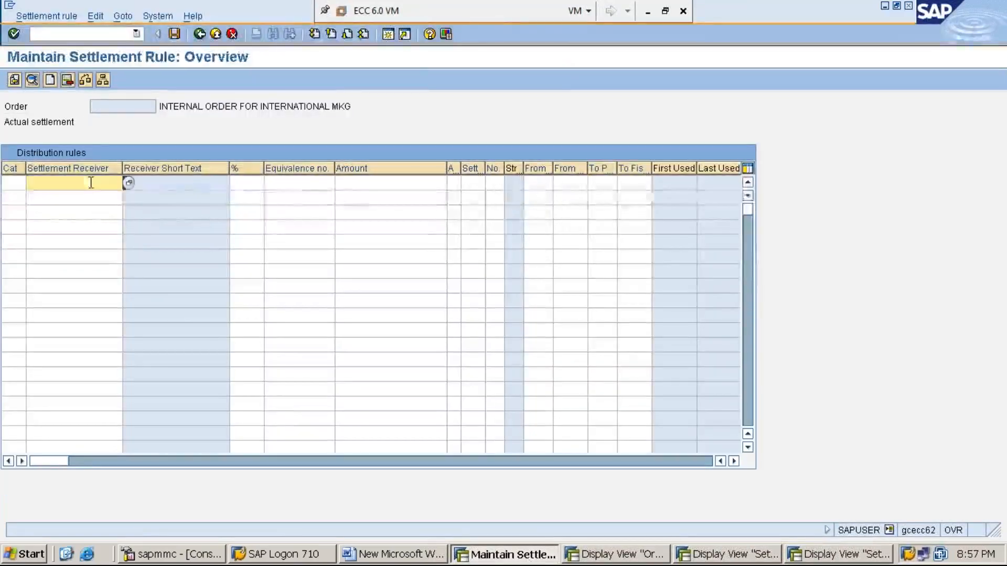
left_click(253, 182)
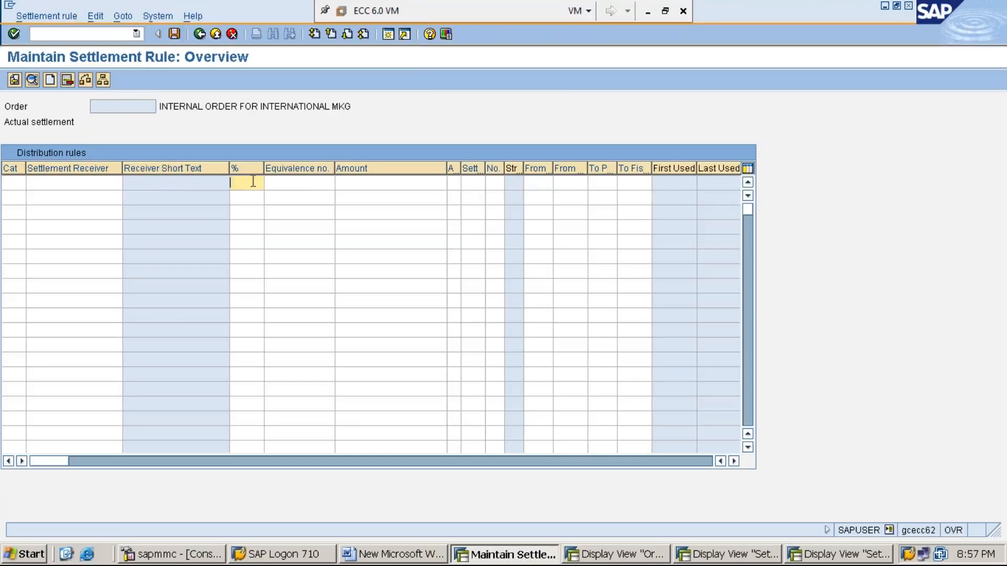
left_click(312, 180)
left_click(383, 187)
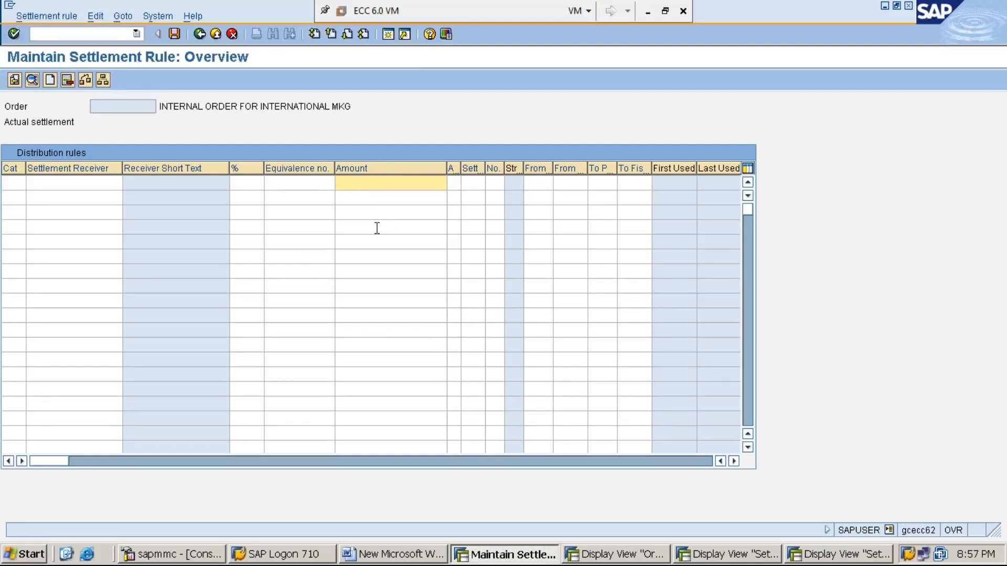
left_click(17, 183)
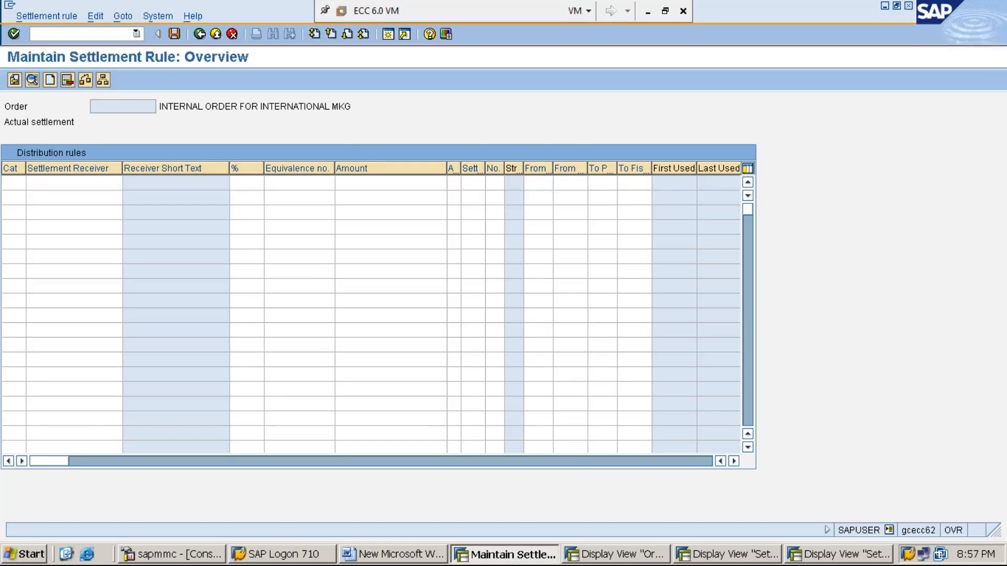
key("F4")
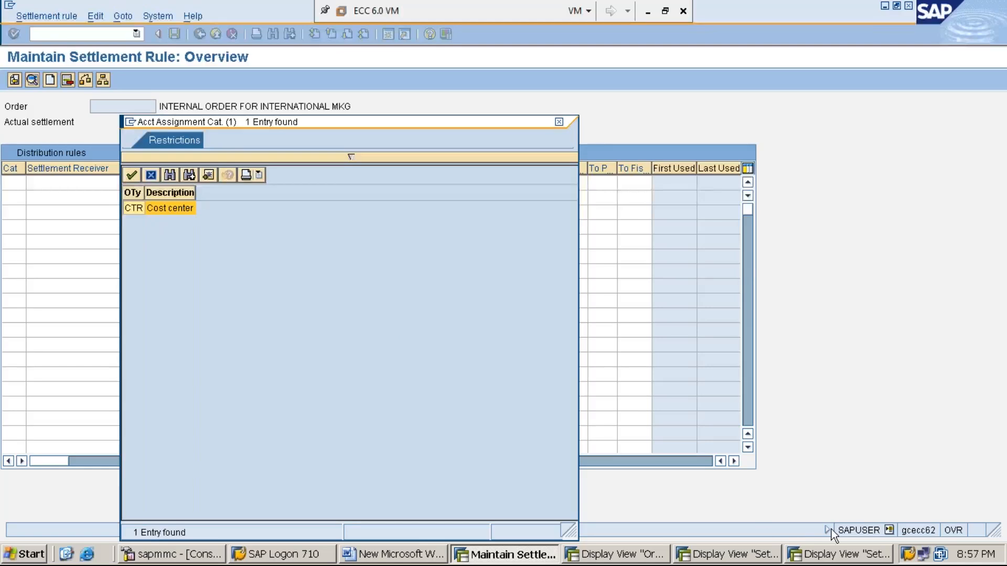
- Cross-check the CTR row in the settlement cost elements window against the receiver category list
left_click(844, 557)
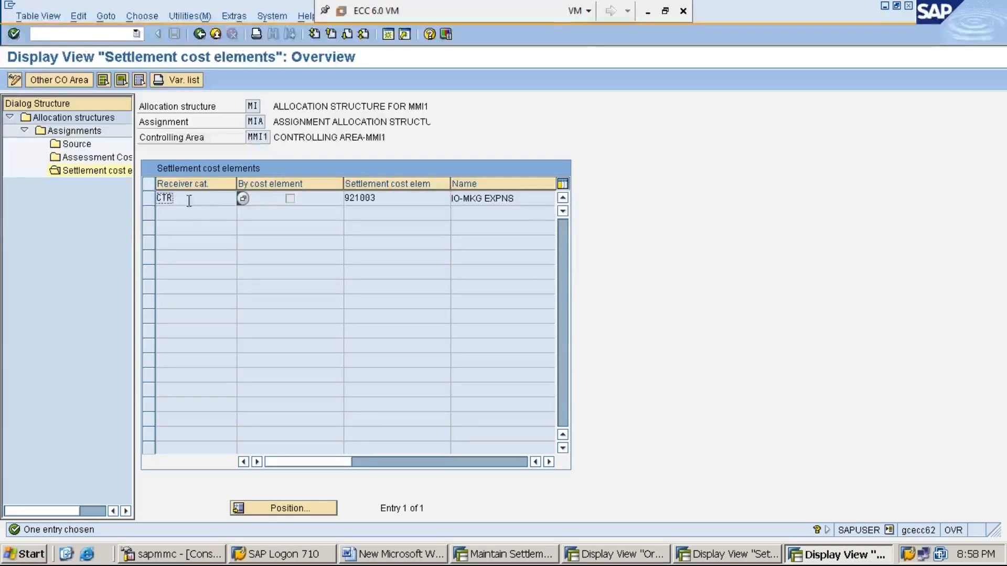
left_click(152, 200)
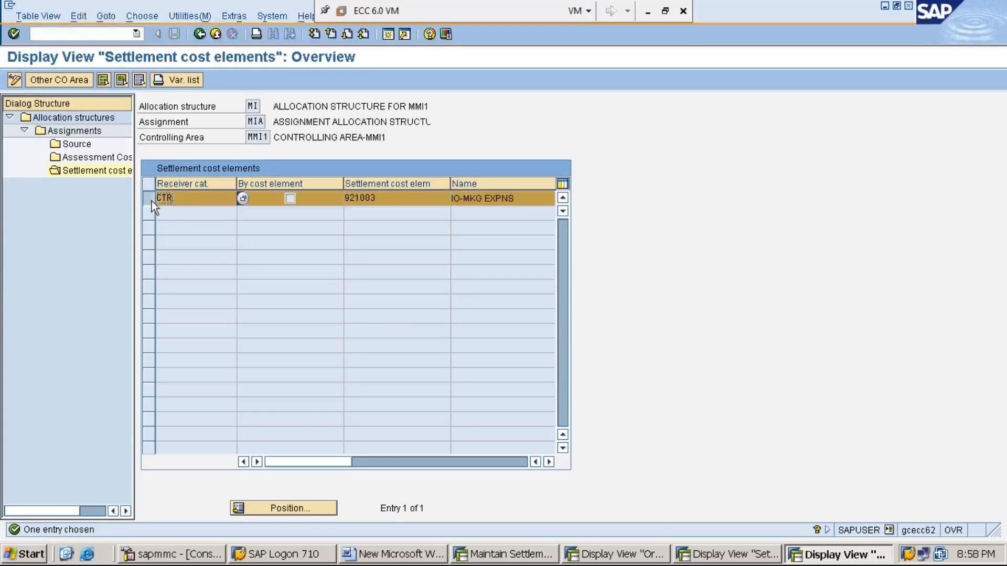
left_click(502, 555)
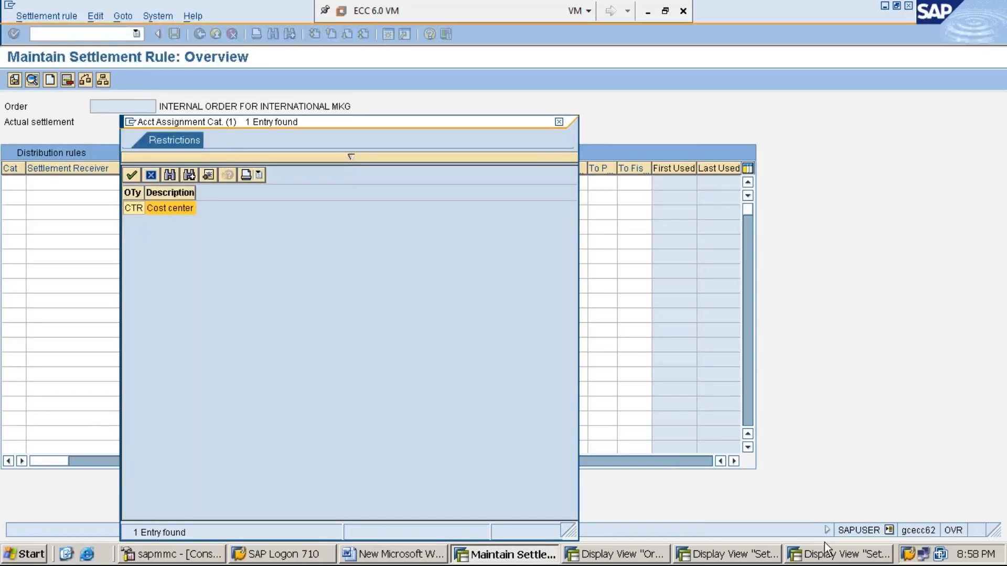
left_click(839, 554)
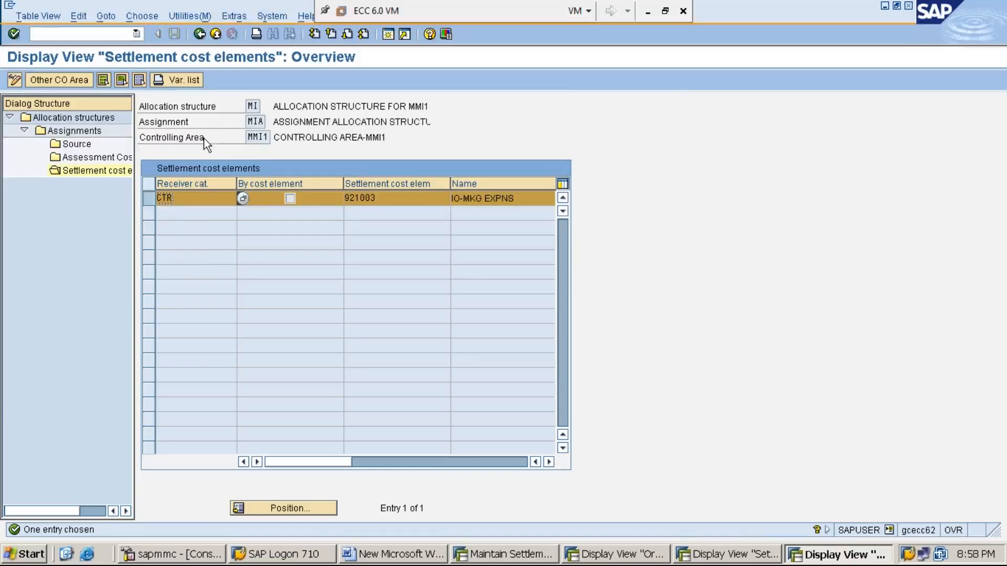
left_click(506, 555)
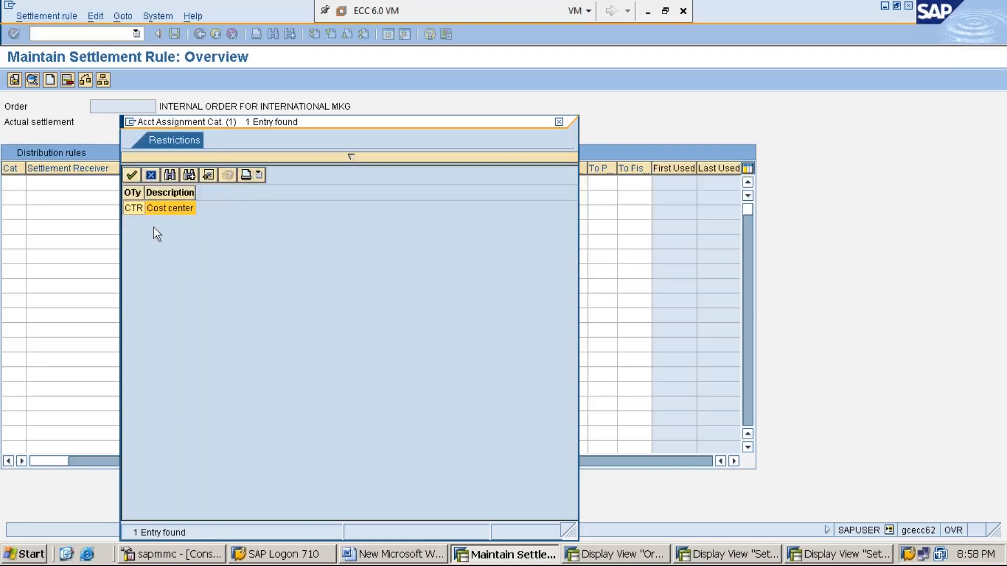
left_click(152, 176)
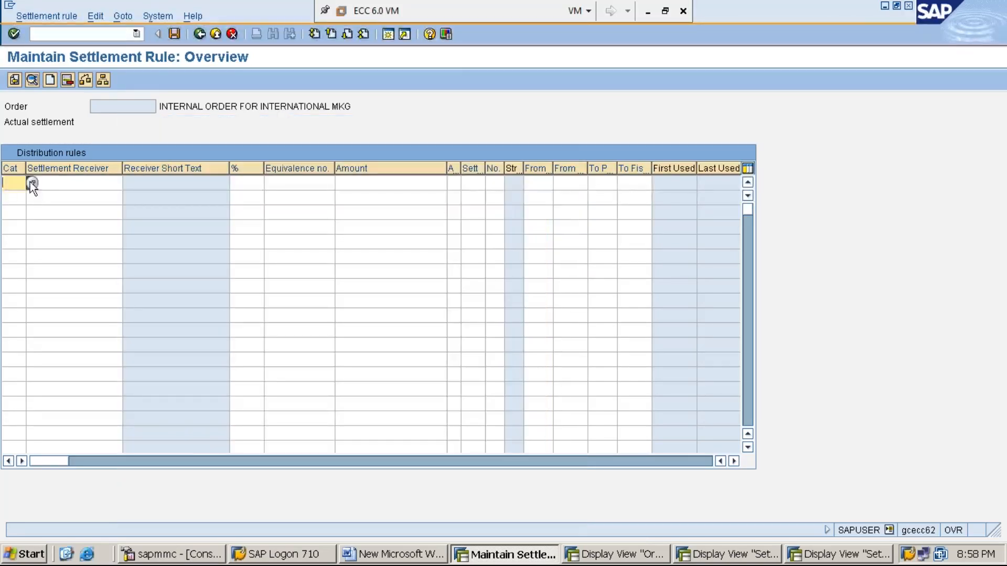
- Set the first distribution rule's receiver category to CTR Cost center
left_click(31, 183)
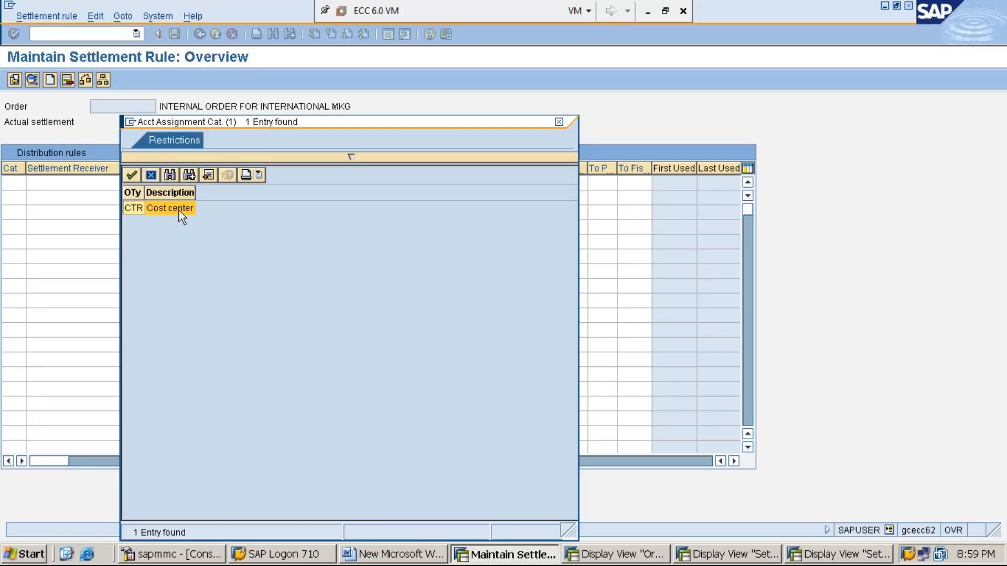
double_click(179, 209)
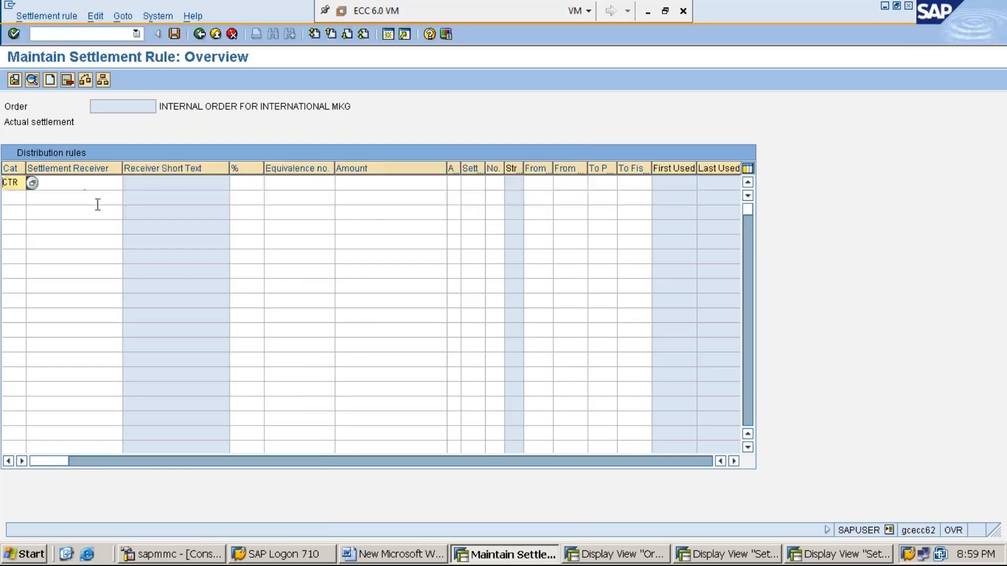
left_click(89, 183)
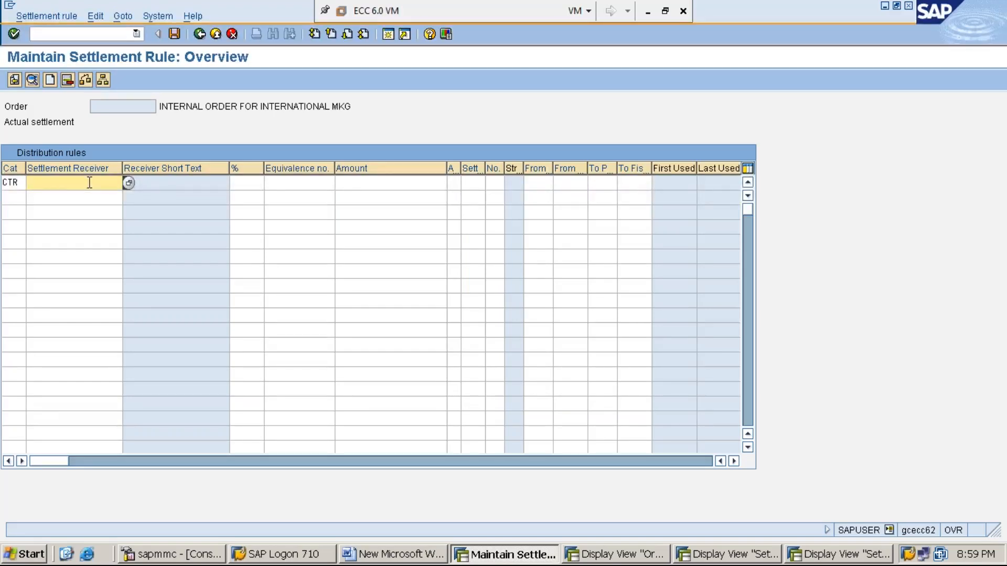
left_click(21, 182)
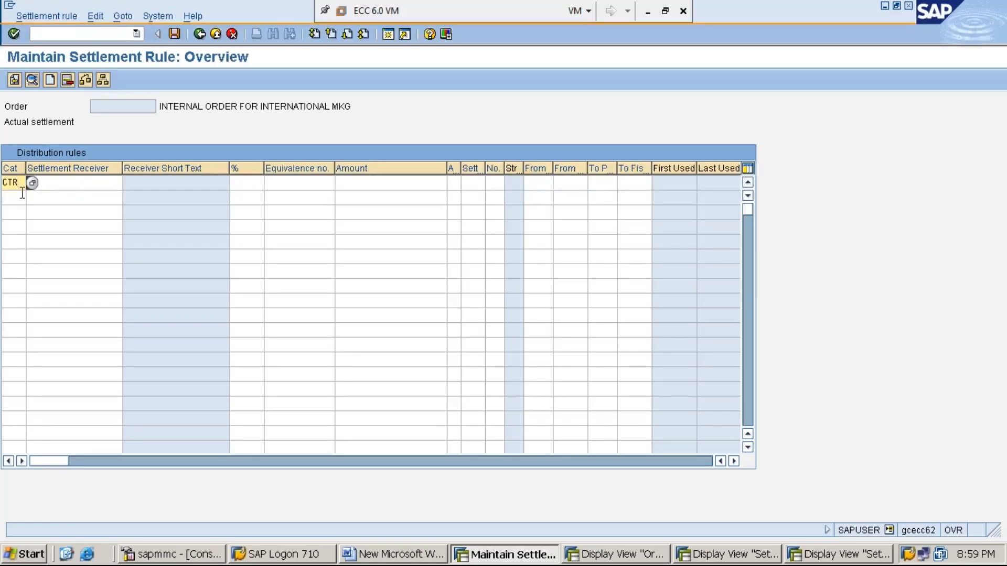
- Search the cost centers and enter PRODN-2 as the CTR rule's settlement receiver
left_click(77, 187)
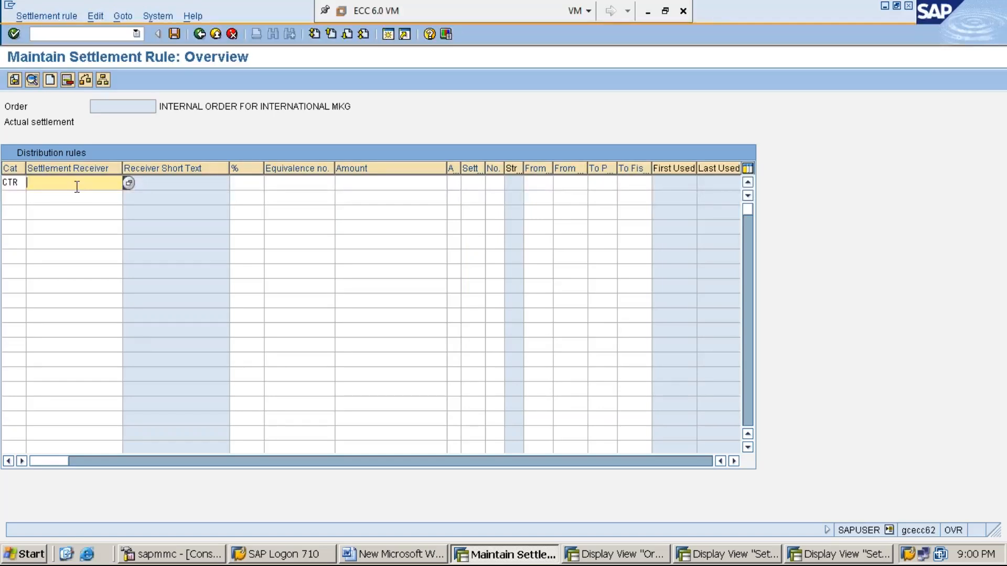
left_click(128, 183)
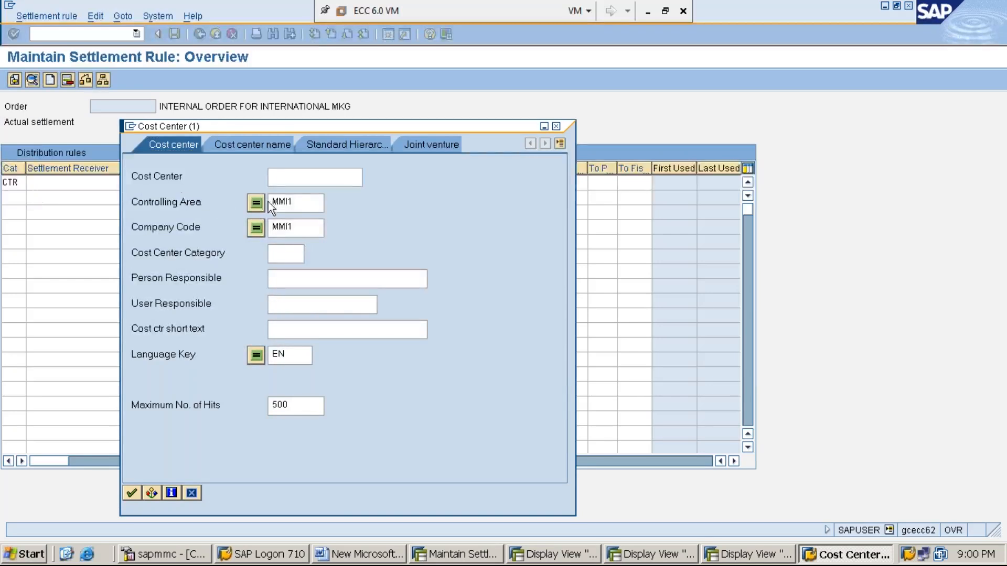
left_click(300, 205)
key("Return")
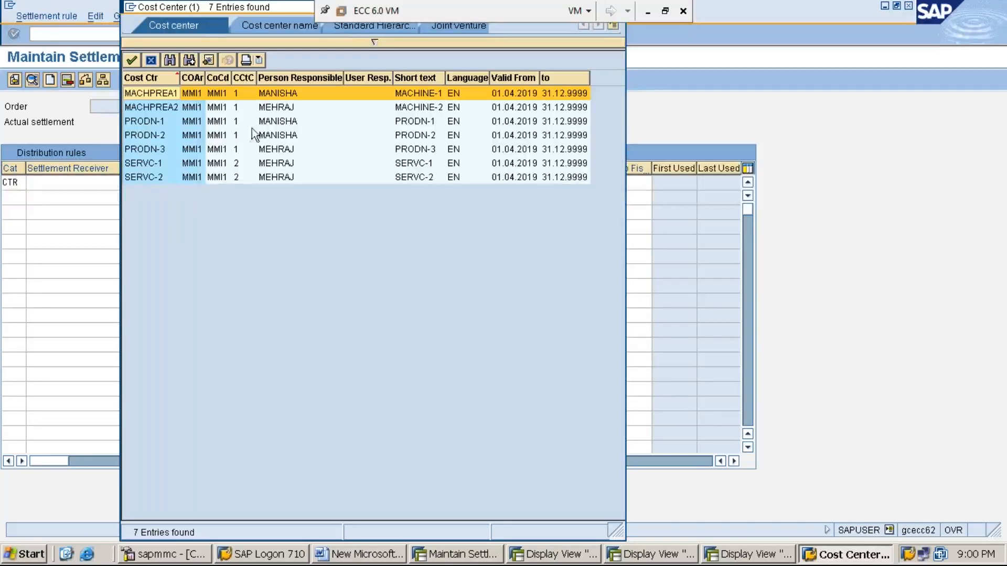
left_click(272, 139)
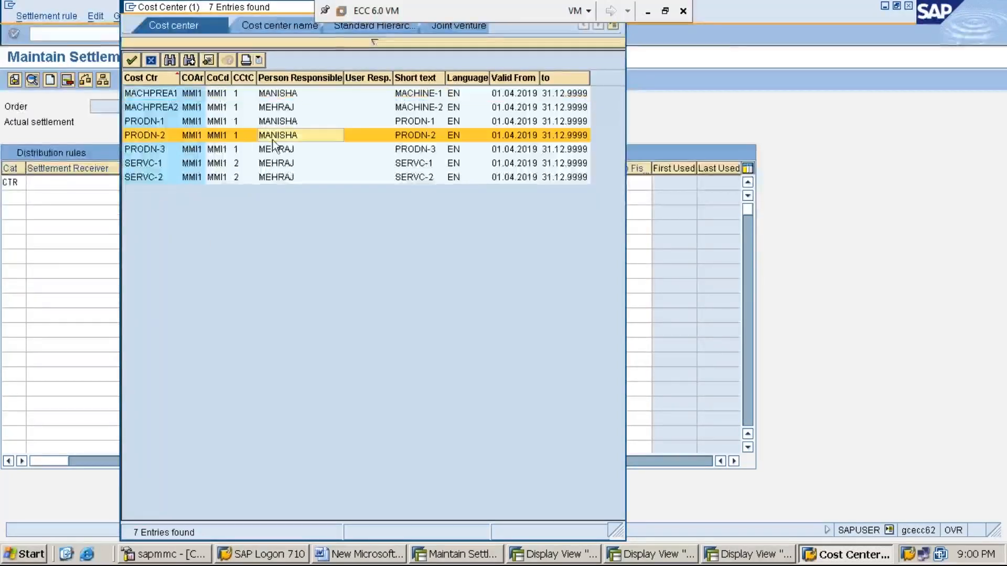
double_click(165, 137)
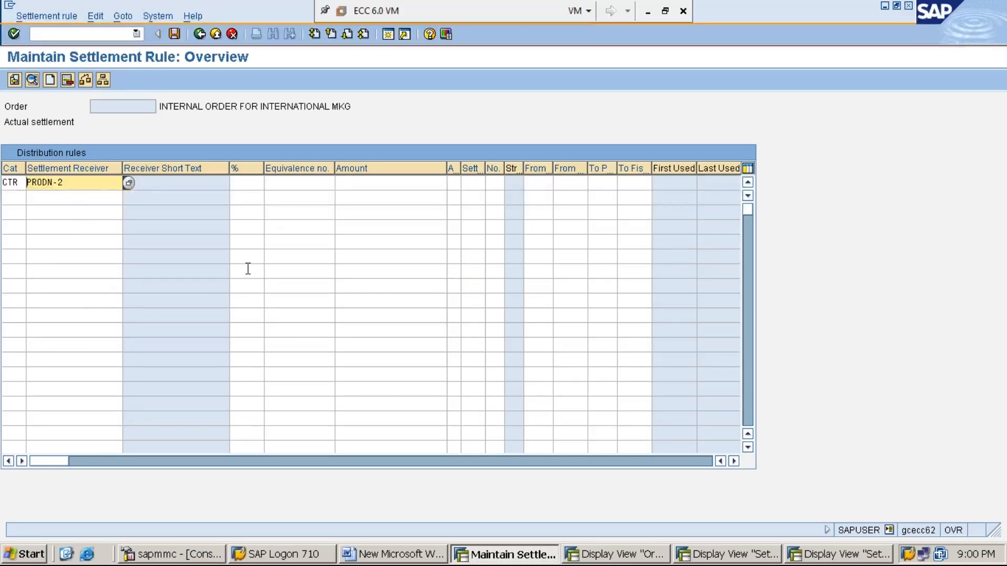
- Validate receiver PRODN-2 so the rule's short text, percentage and settlement type fill in
key("Return")
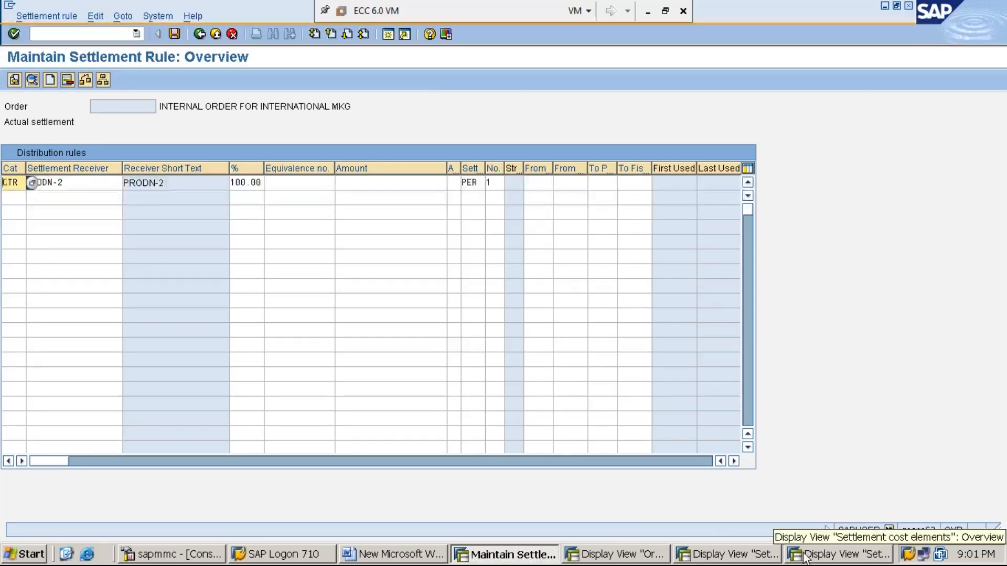
left_click(846, 557)
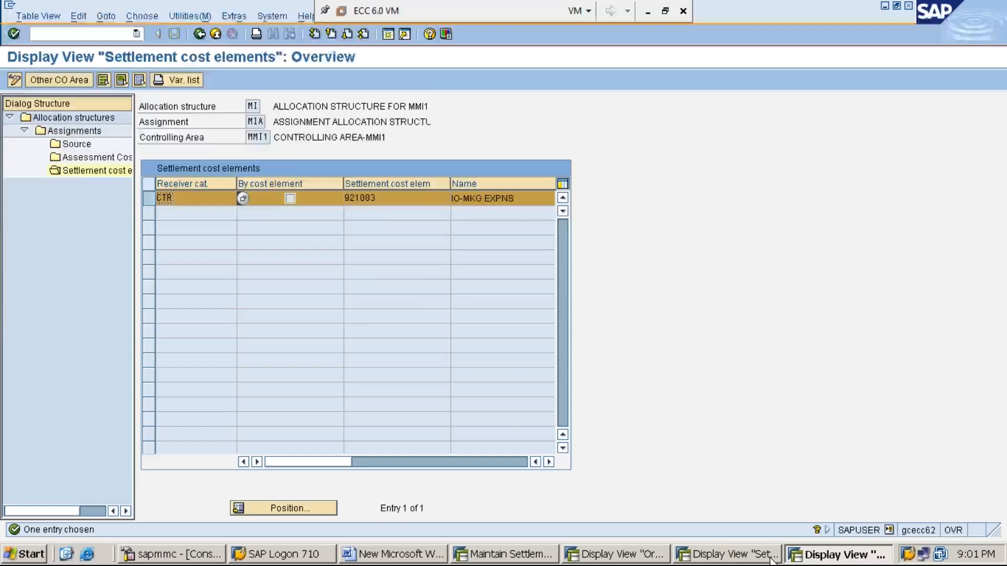
left_click(744, 559)
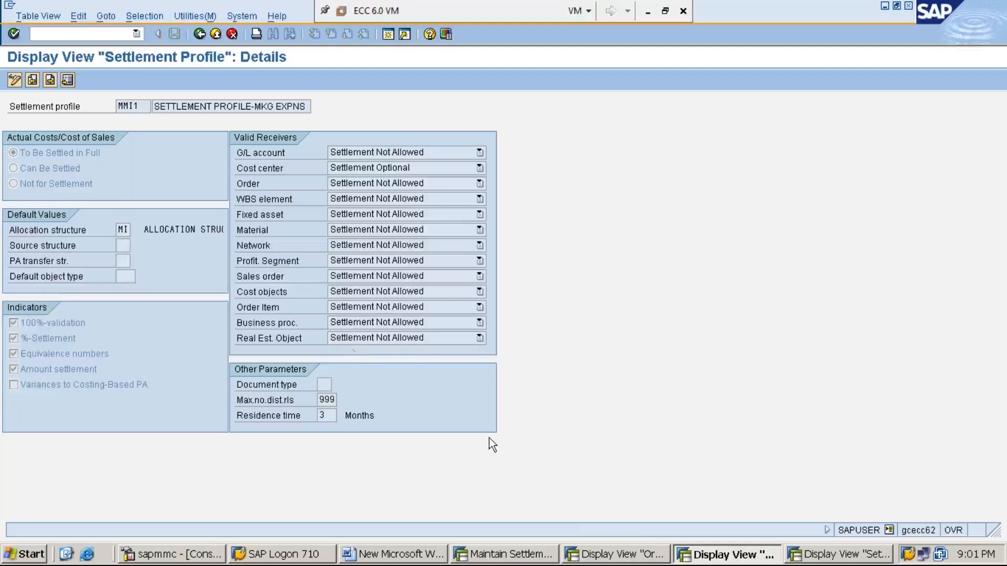
left_click(523, 556)
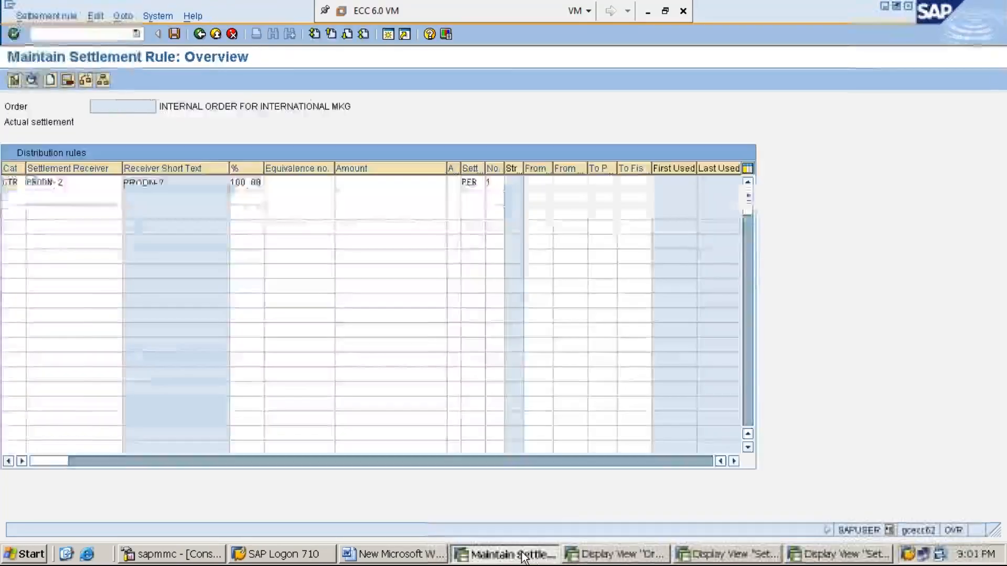
- Run the settlement rule check and dismiss the 'Check completed without errors' message
left_click(84, 81)
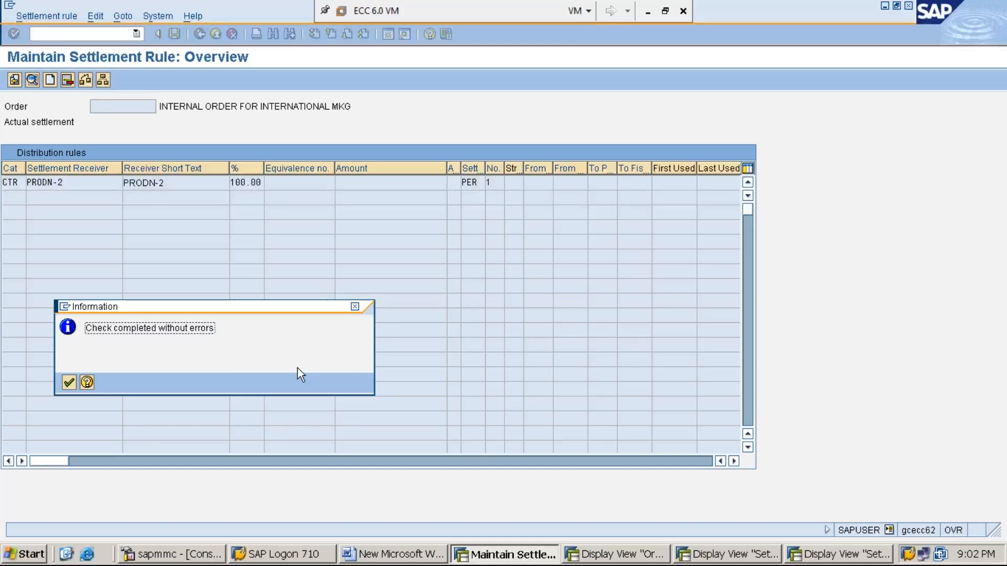
key("Return")
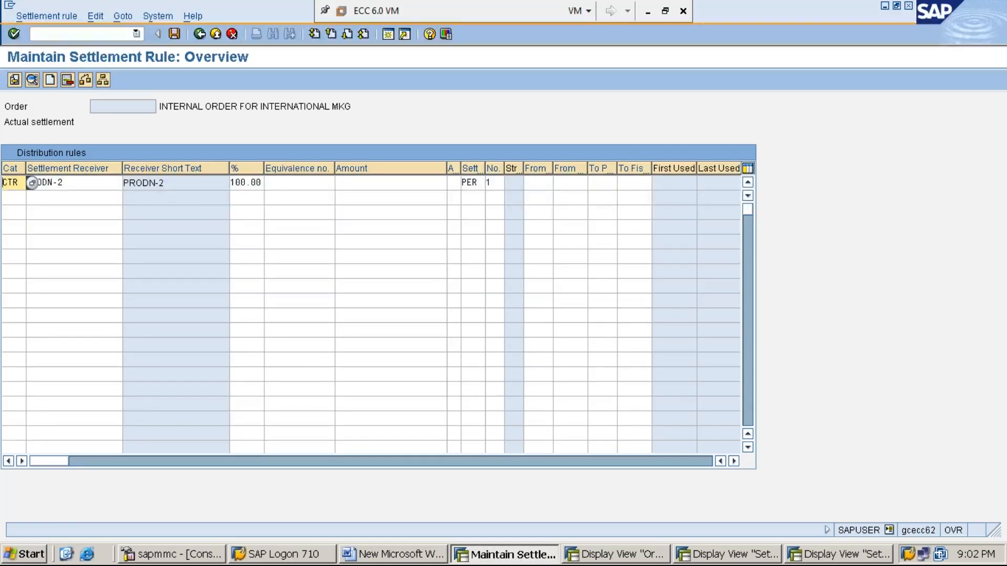
- Save the settlement rule, creating the internal order with a new order number
left_click(174, 33)
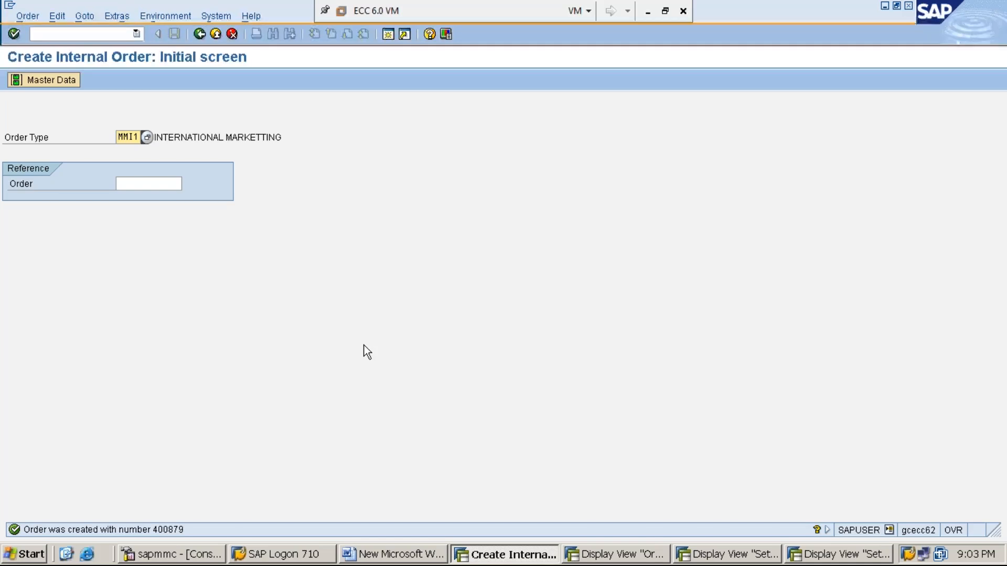
left_click(633, 556)
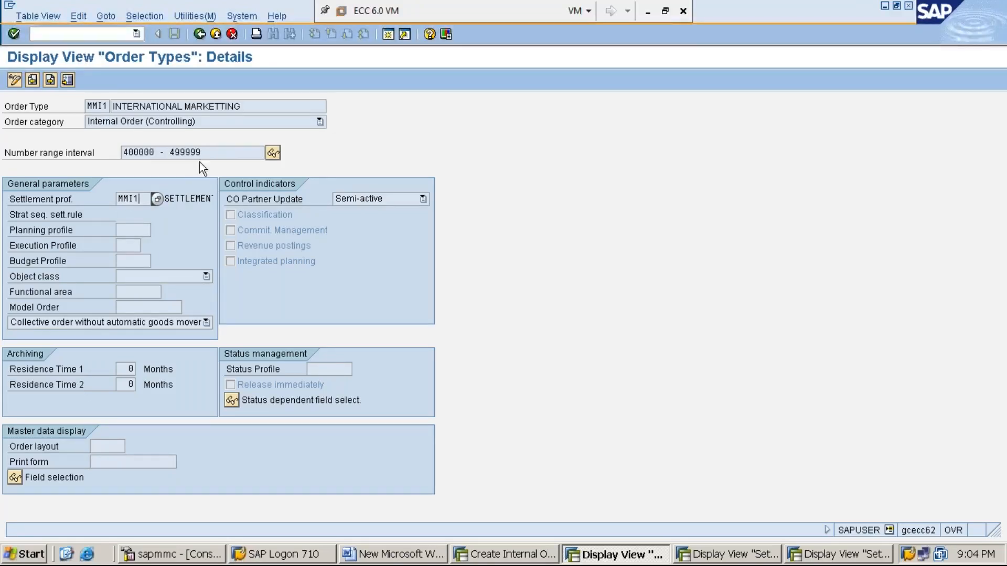
left_click(885, 5)
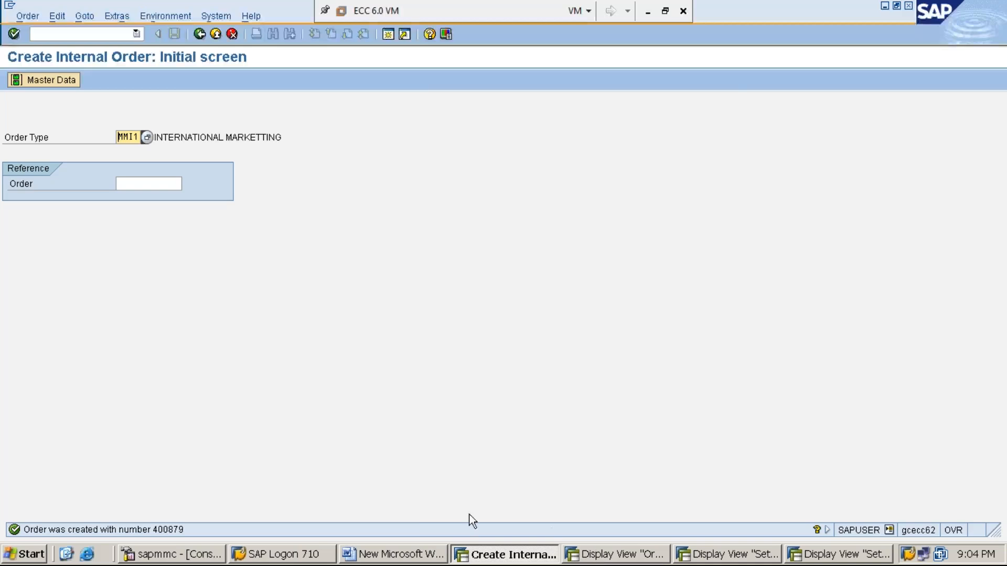
- In Word, add 'STEP:13: DISPLAY INTERNAL ORDER USING KO03 (PATH IS SAME AS STEP:12)'
left_click(425, 557)
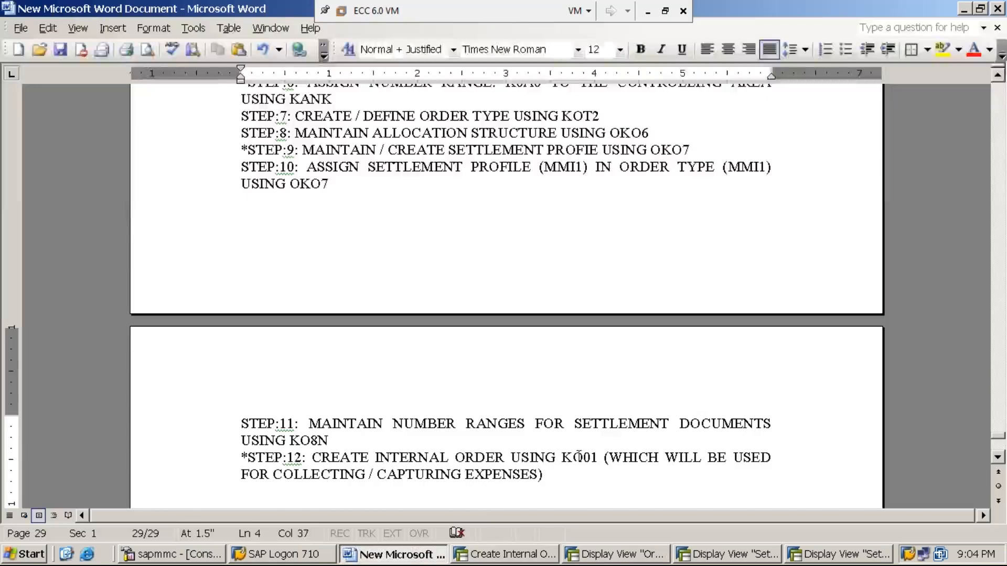
key("Return")
type("STEP")
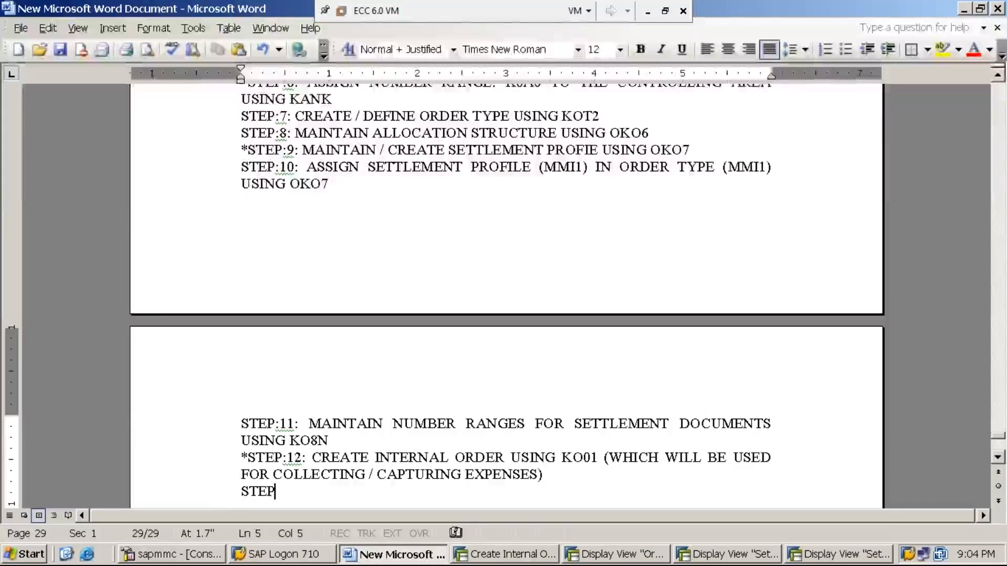
type(":13: ")
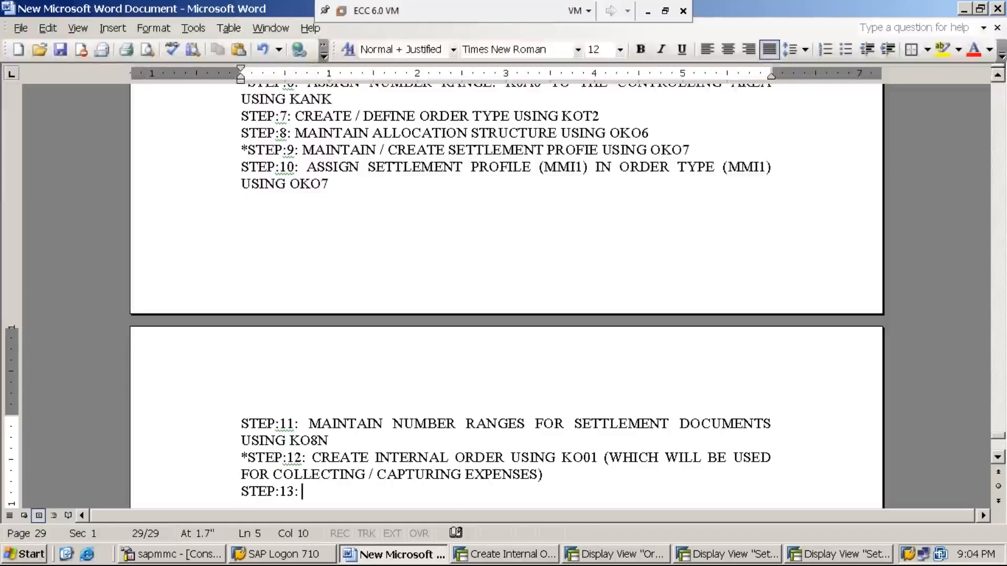
type("DISPLA")
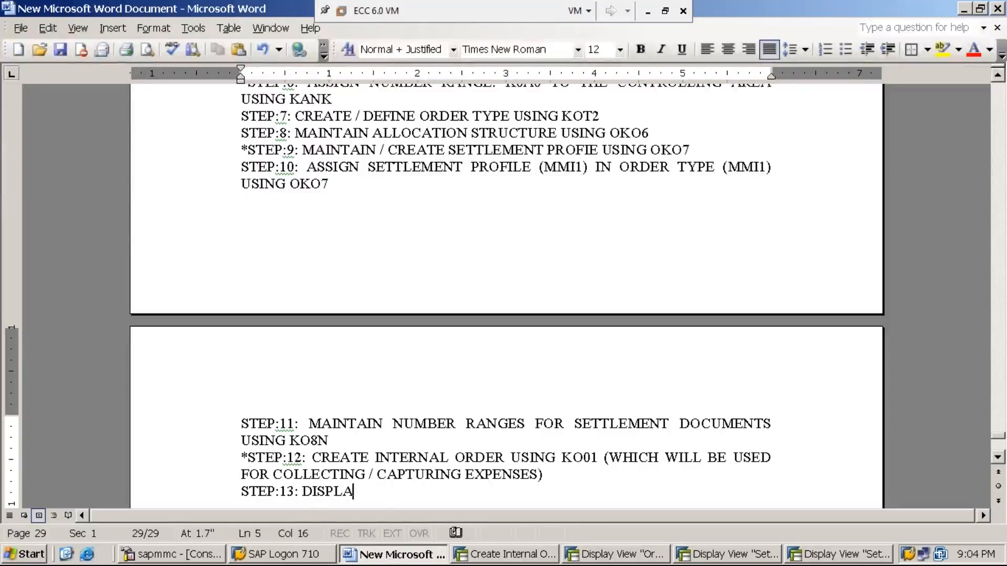
type("Y INTERNAL ORDER ")
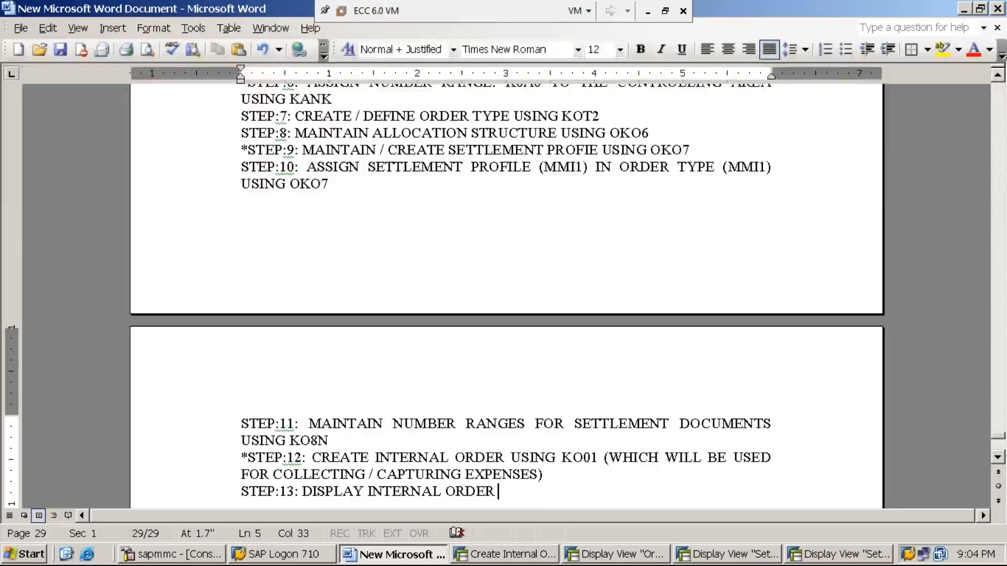
type("USIN")
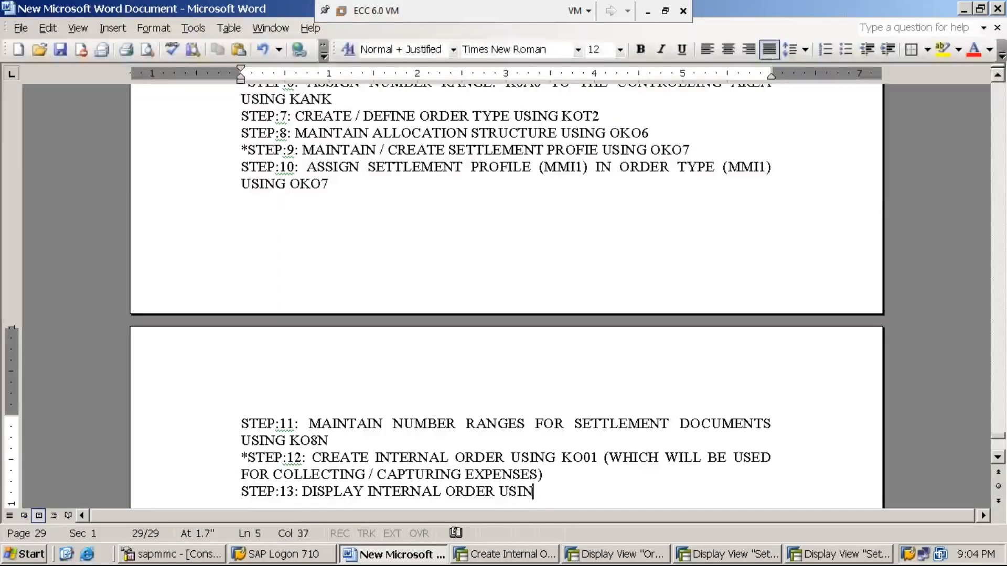
type("G KO03")
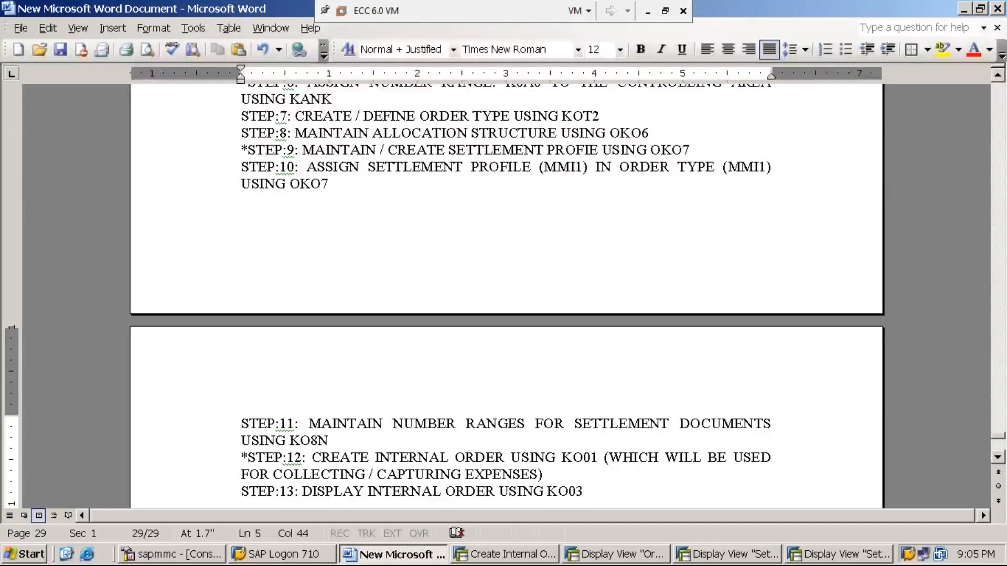
type("(PATH IS A")
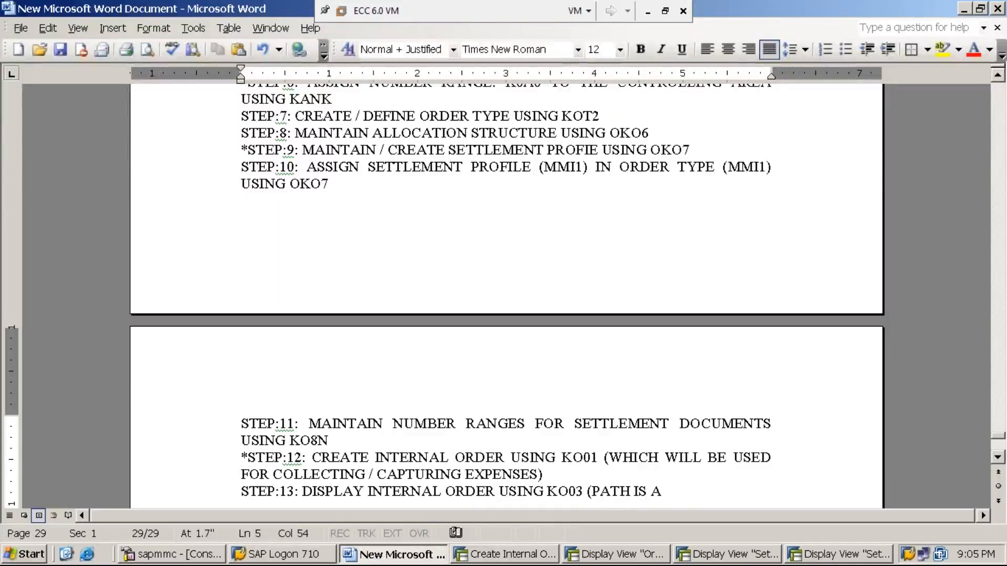
key("BackSpace")
type("SAME")
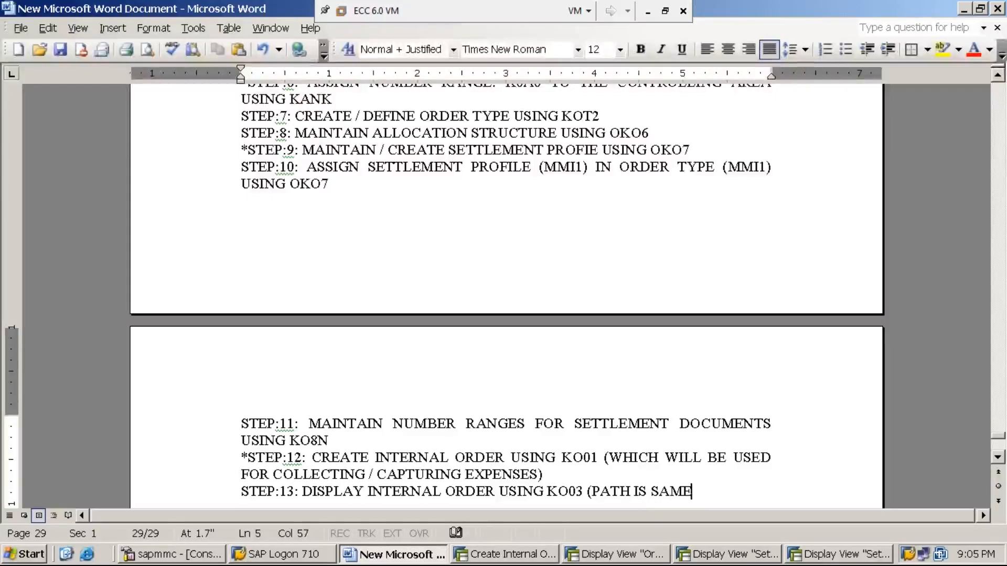
type(" AS STET")
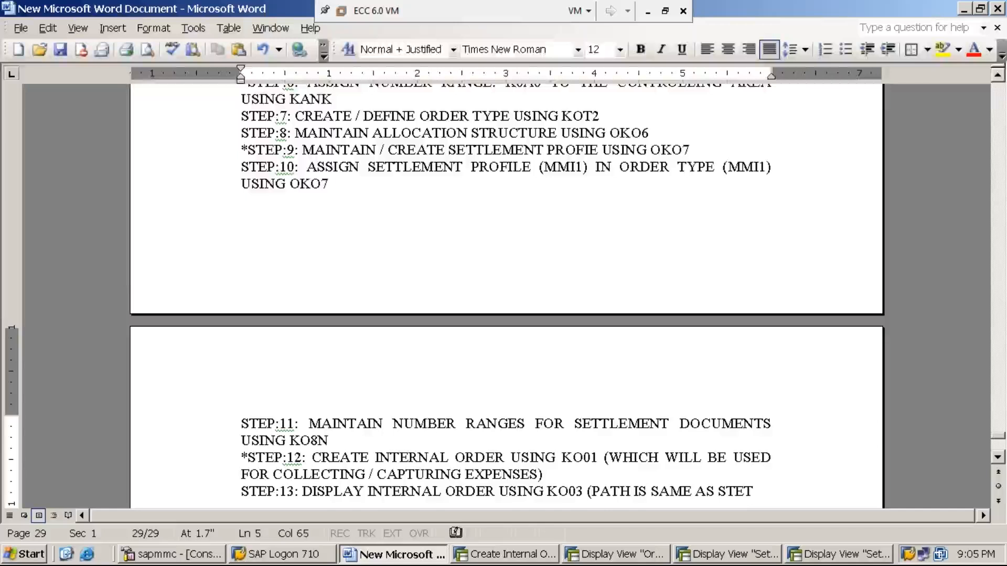
key("BackSpace")
type("P:1")
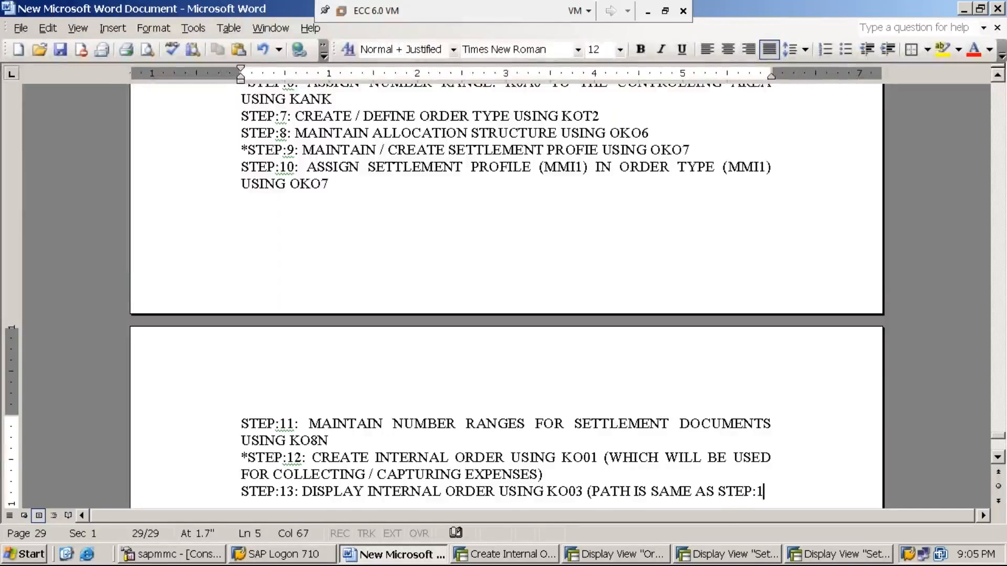
type("20")
key("BackSpace")
type(")")
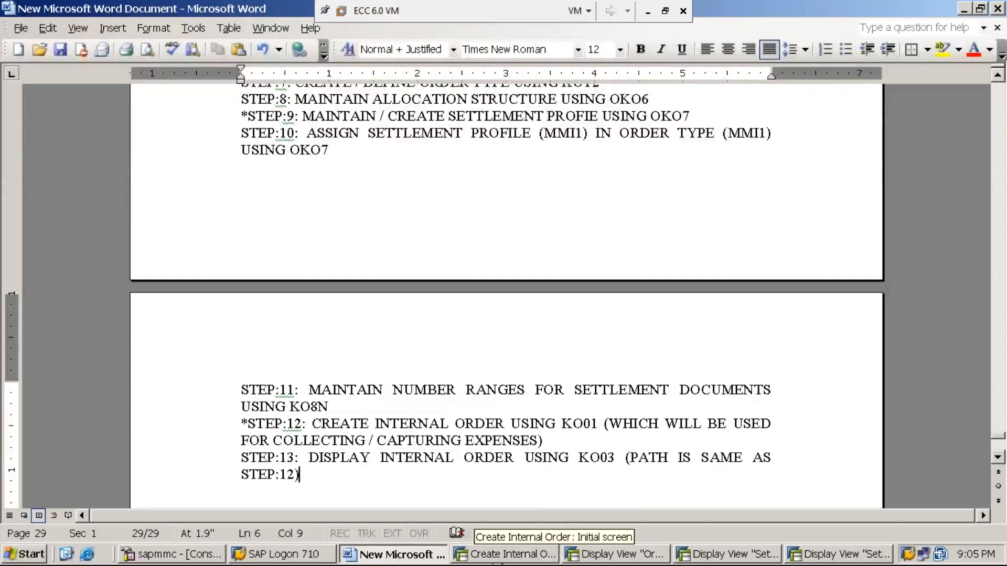
- Close the order types, settlement profile and settlement cost elements windows
left_click(610, 559)
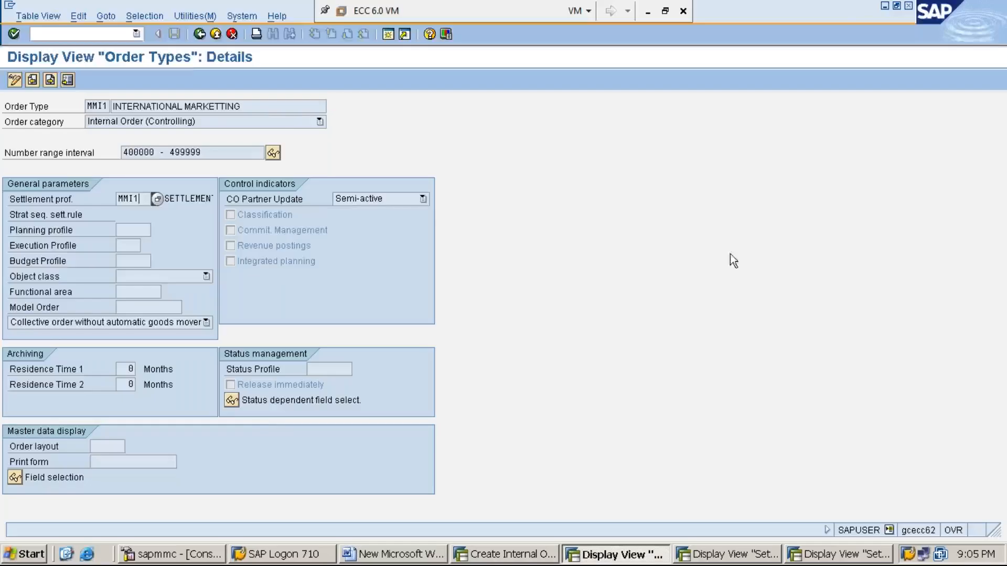
left_click(909, 8)
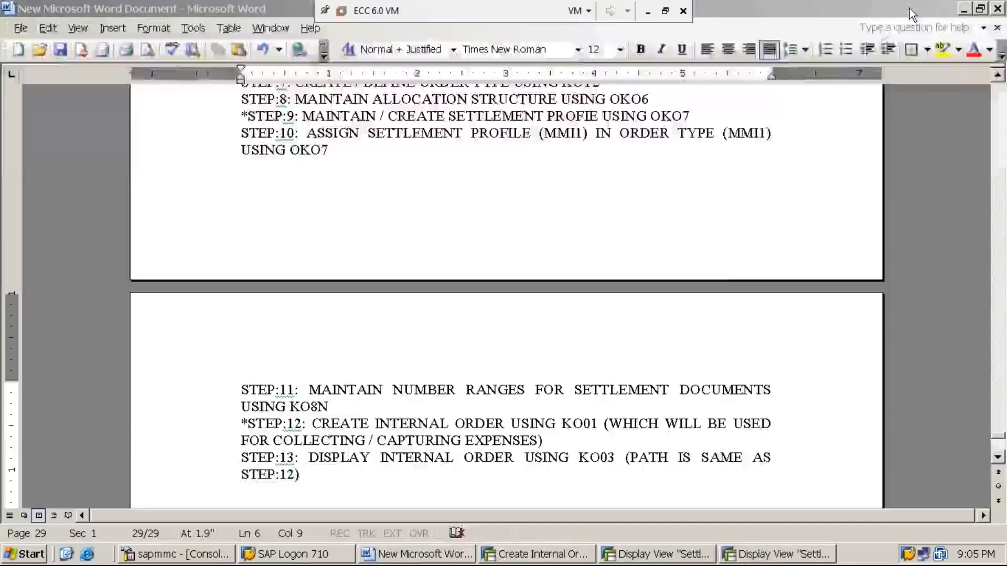
left_click(666, 555)
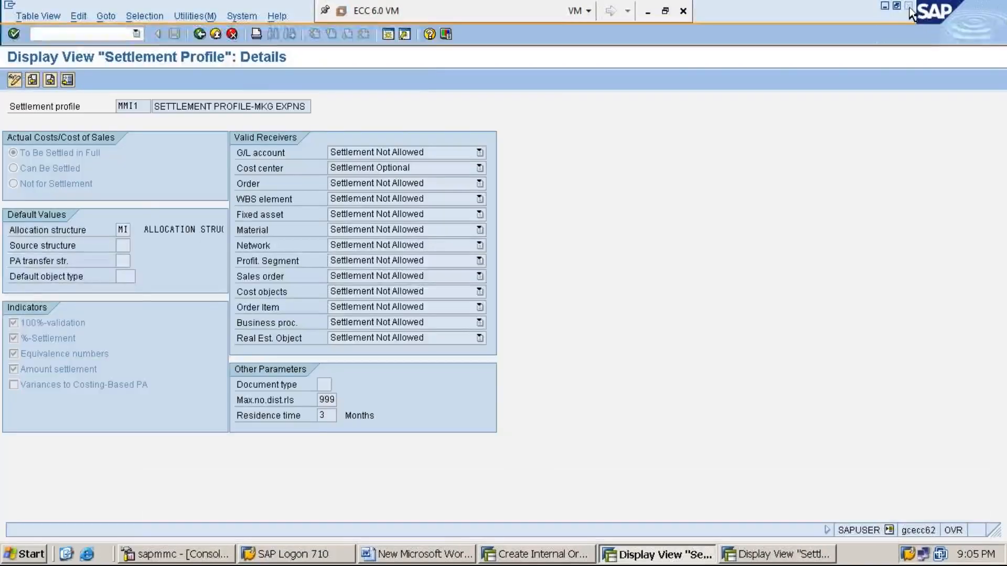
left_click(909, 6)
left_click(660, 556)
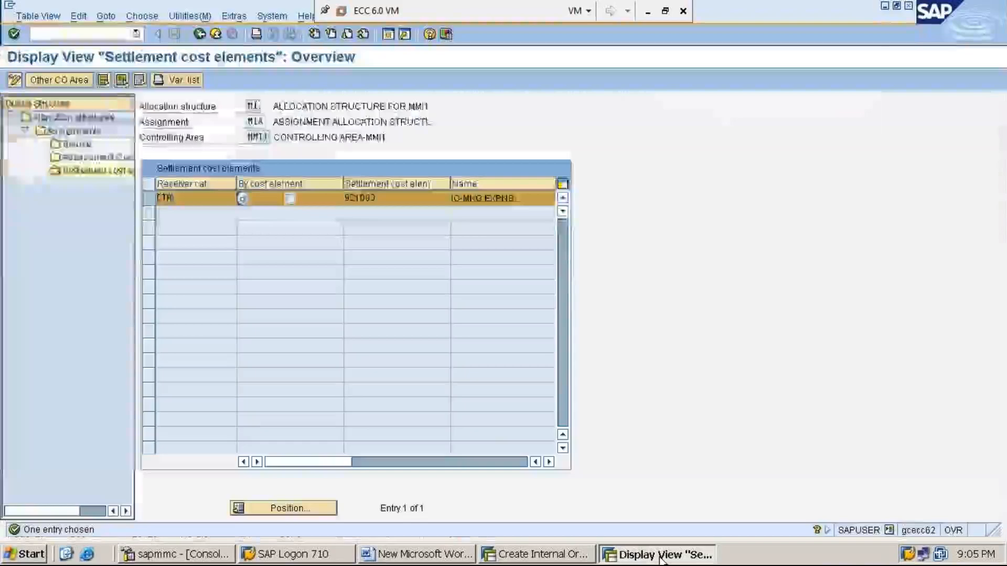
left_click(909, 7)
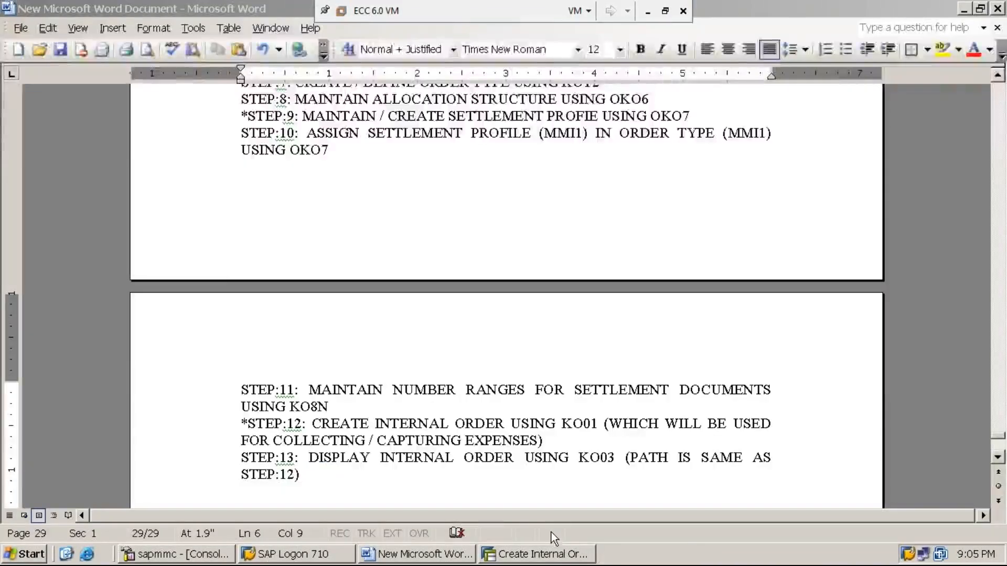
- Return to SAP Easy Access with /n and select KO03 - Display under Internal Orders
left_click(549, 559)
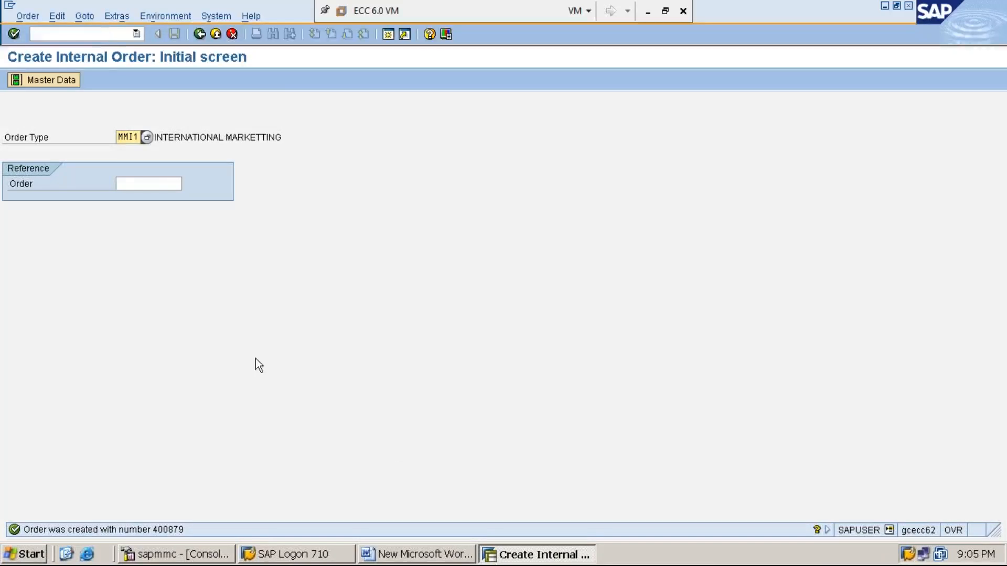
left_click(106, 34)
type("/n")
key("Return")
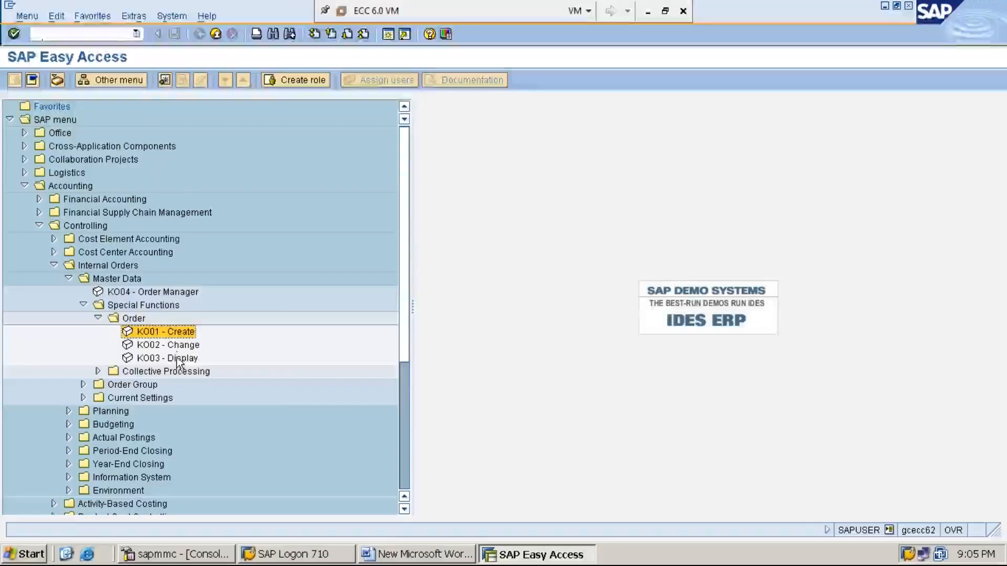
left_click(179, 359)
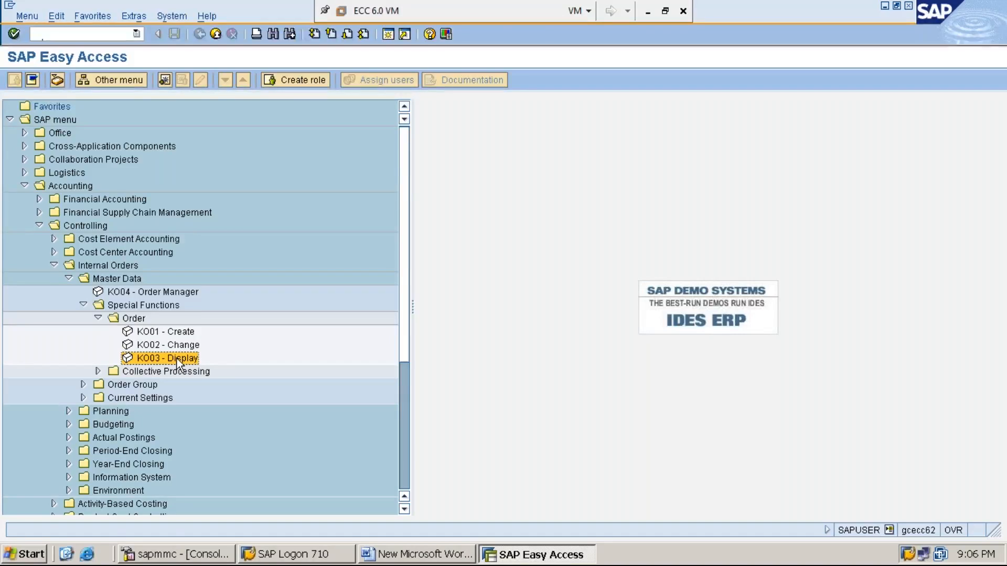
- Open KO03 Display Internal Order and verify the new order number in the Order field
double_click(178, 360)
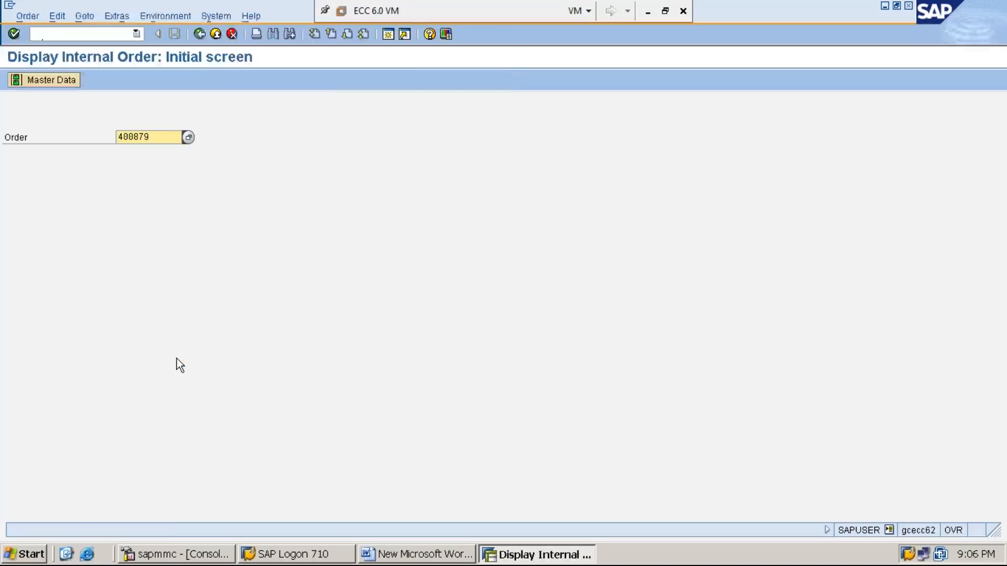
left_click(161, 139)
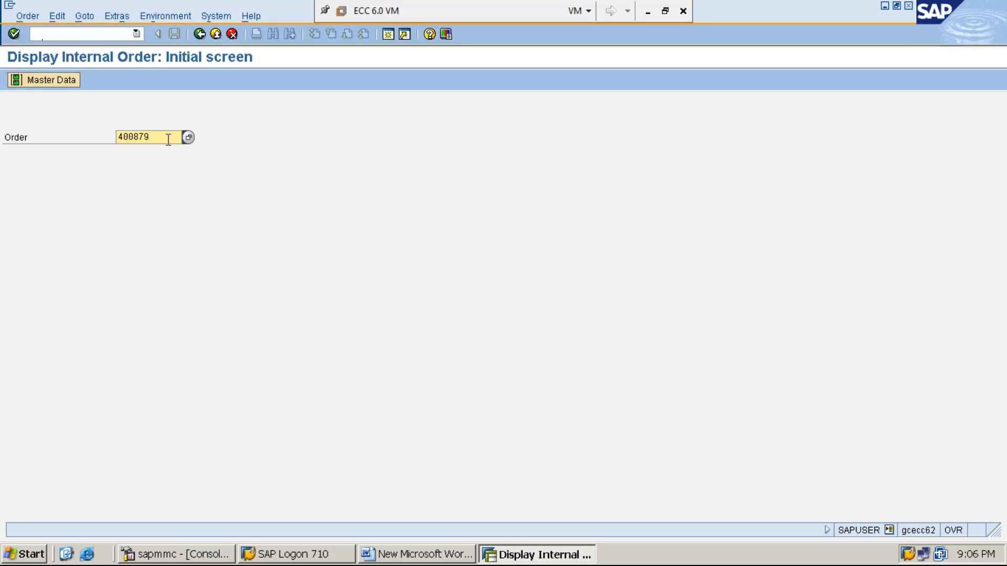
- Open the order's master data and view the Control data tab showing status CRTD SETC
key("Return")
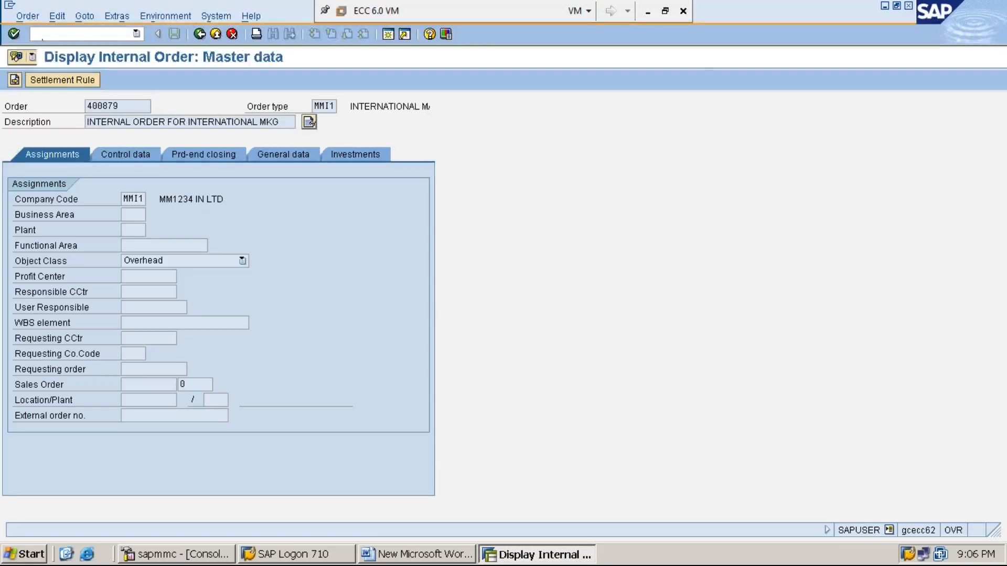
left_click(127, 155)
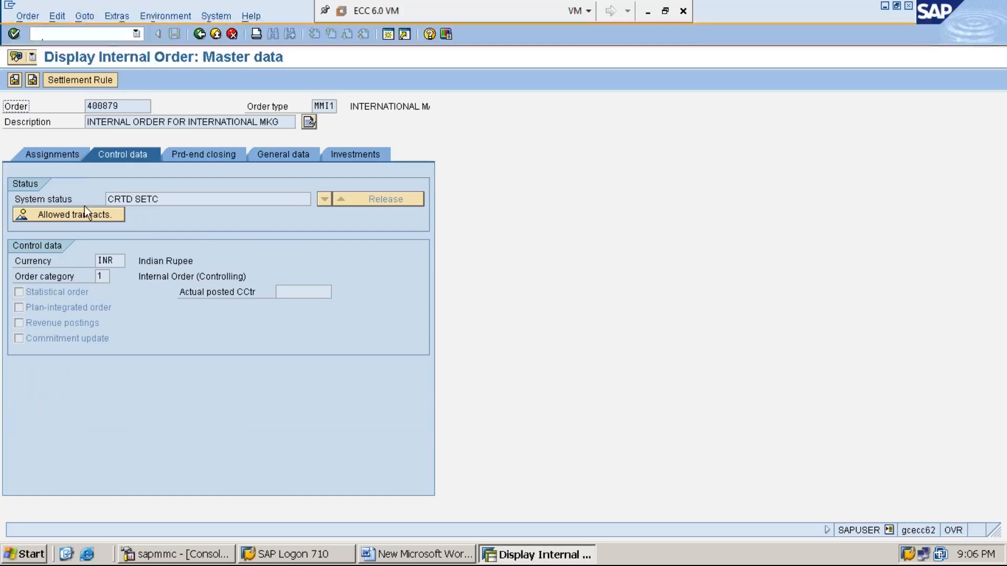
left_click(52, 202)
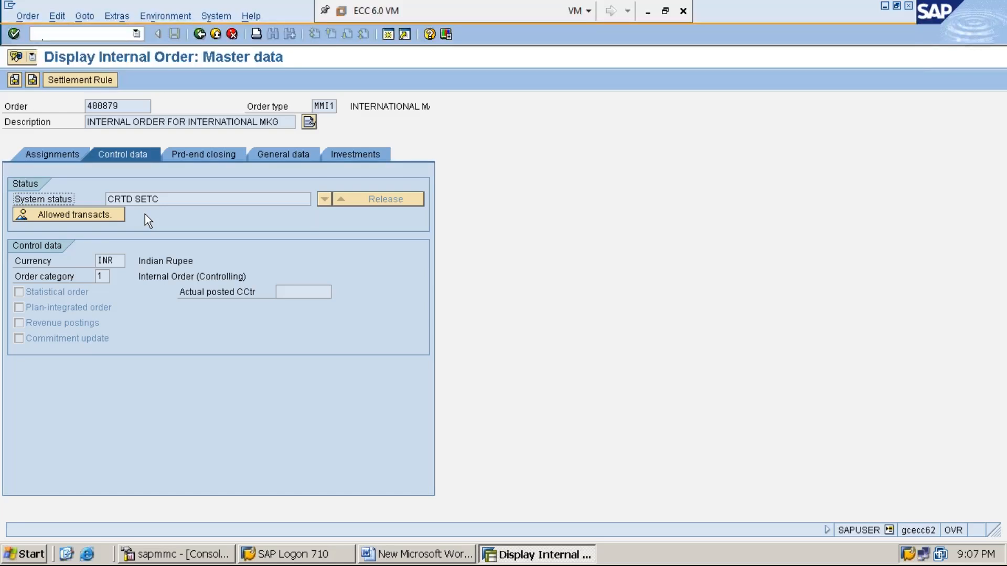
- Review the order's allowed business transactions list, then return to the Word notes
left_click(59, 215)
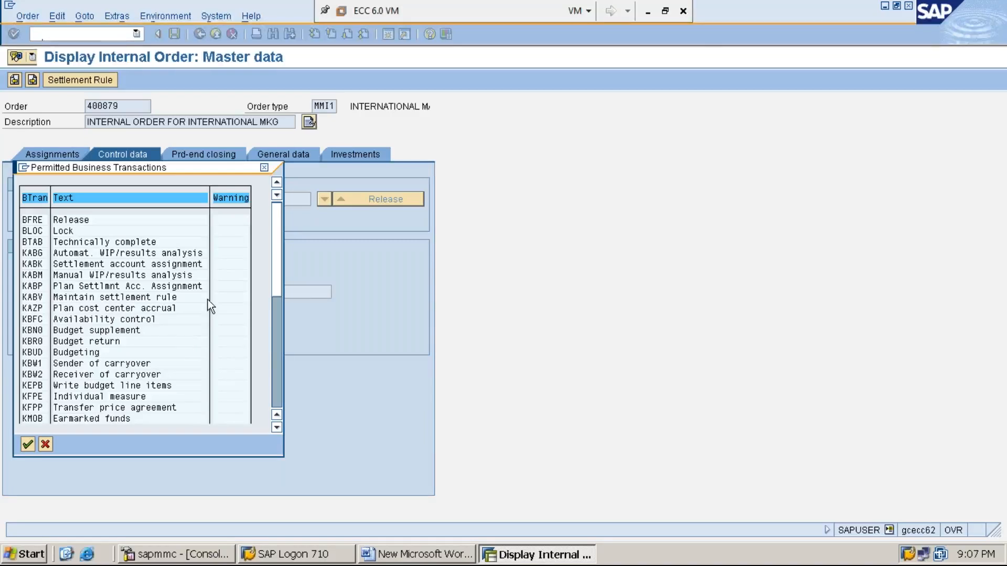
left_click(265, 167)
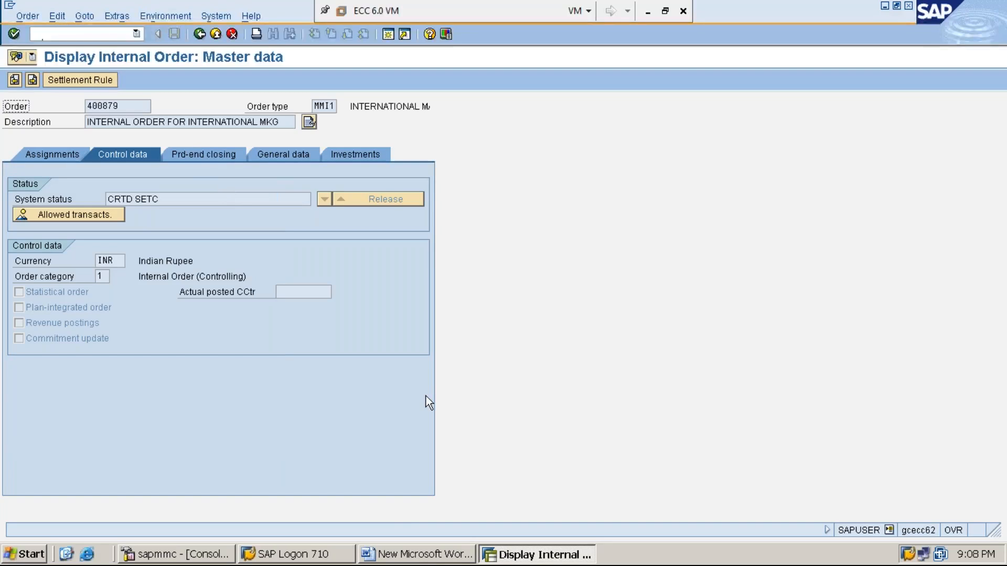
left_click(435, 557)
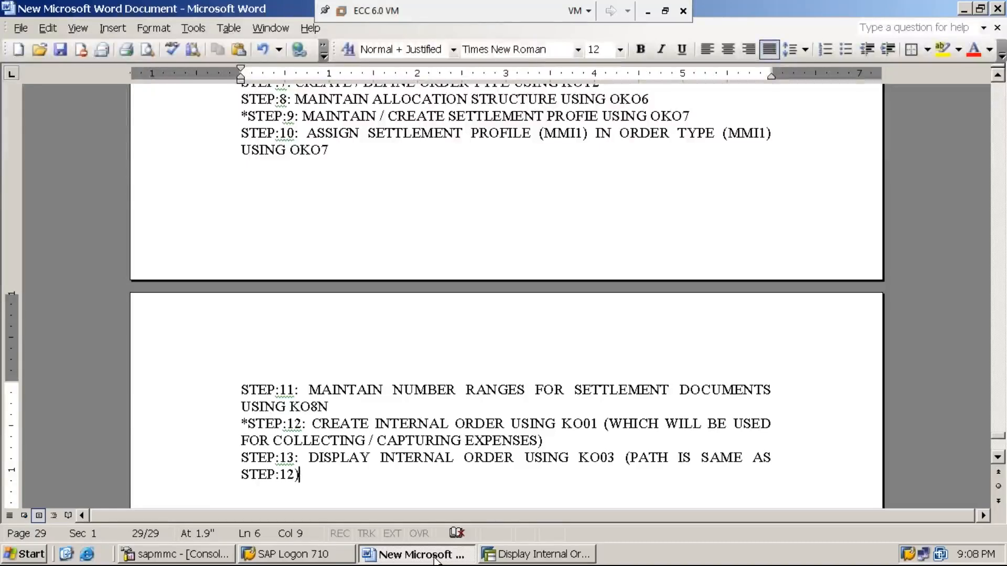
- Add '*STEP:14: PROCESS / BOOK EXPENSES i.e., MARKETTING EXPENSES AGAINST THE INTERNAL ORDER' with its order number
key("Return")
type("STEP:14")
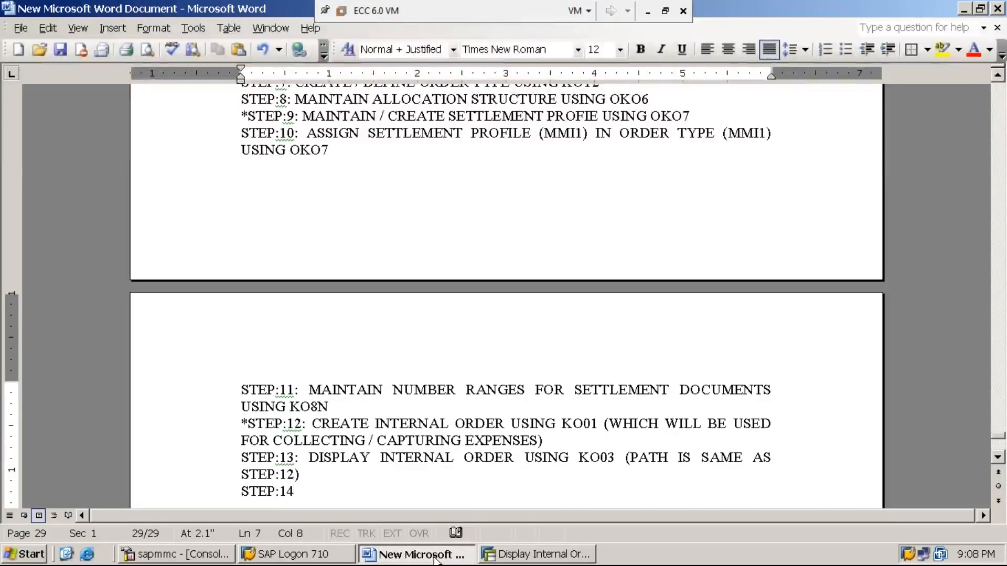
key("Home")
type("*")
key("End")
type(": ")
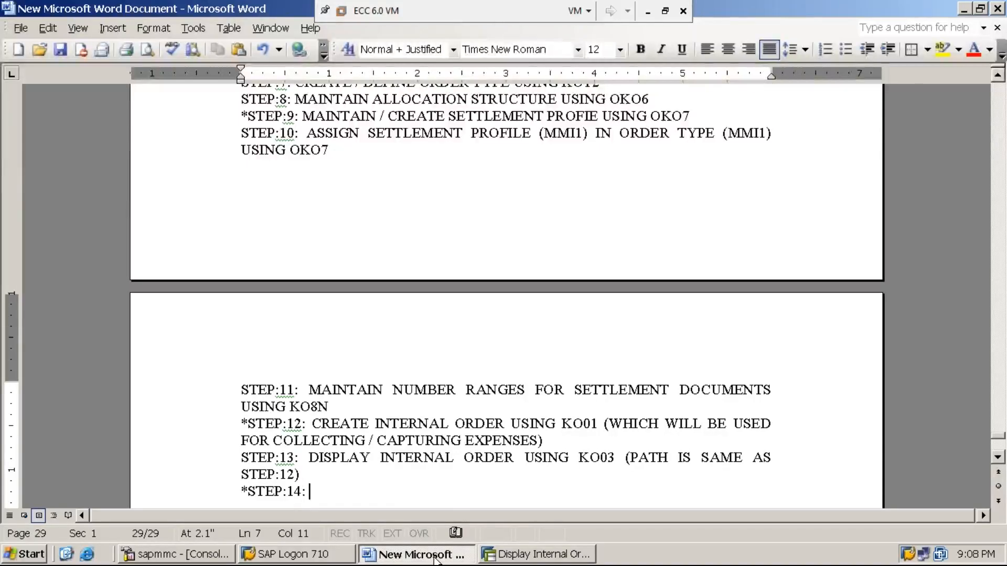
type("PROCESS")
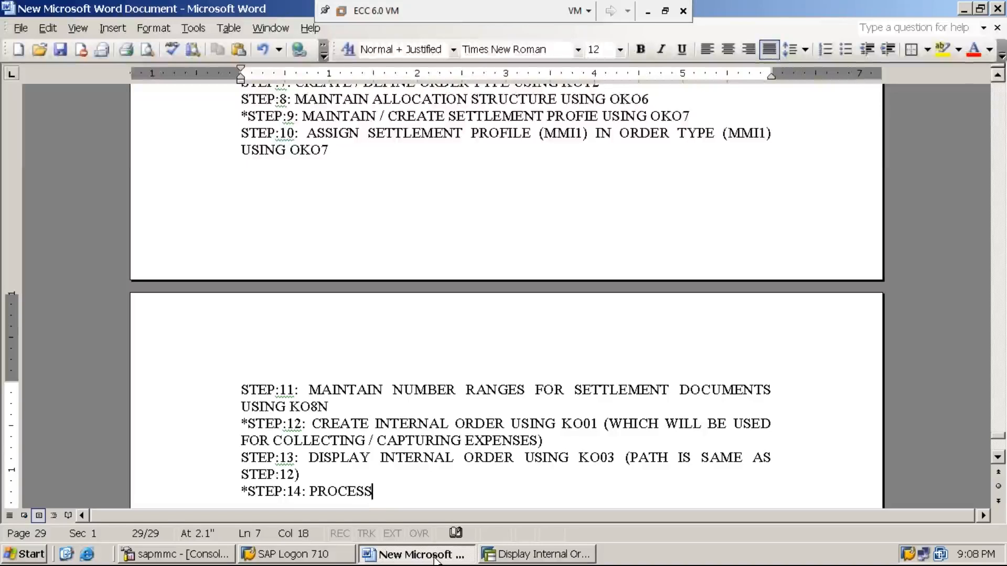
type(" / BO")
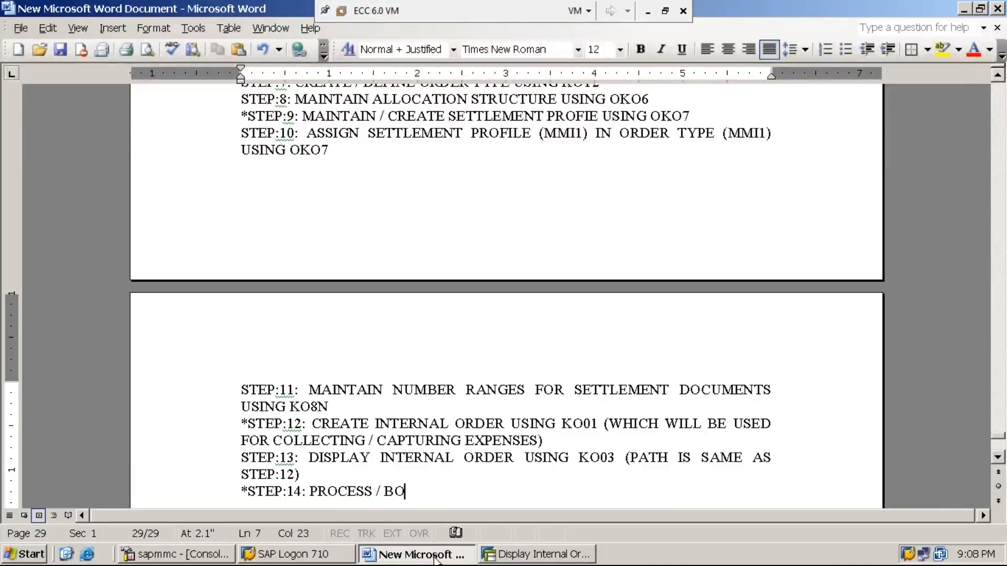
type("OK EXP")
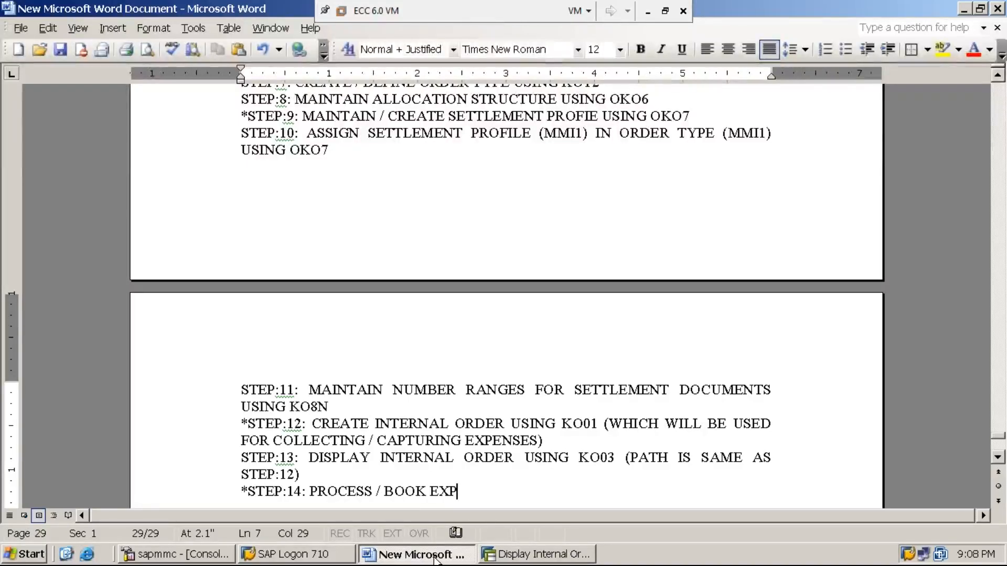
type("ENS")
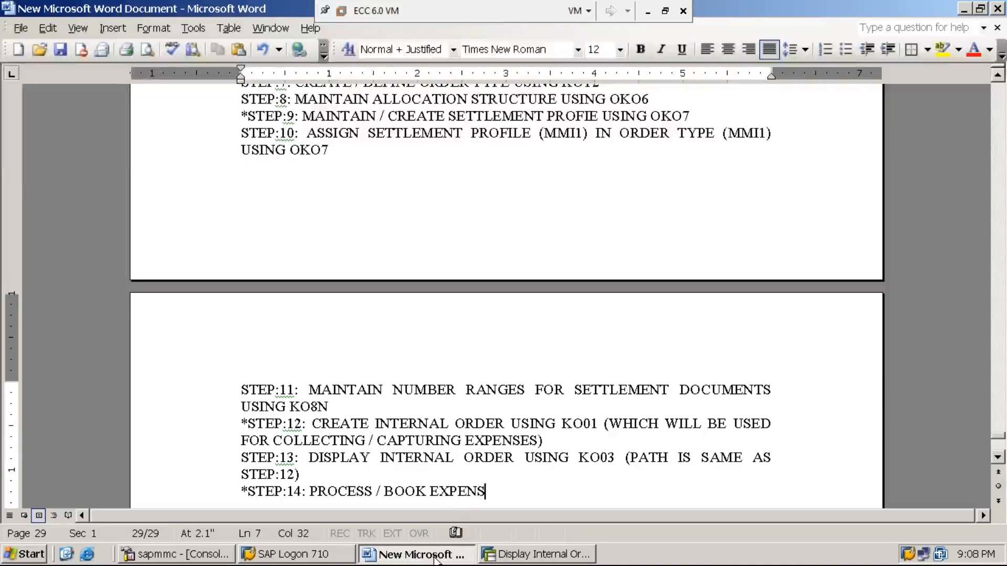
type("ES i.e., ")
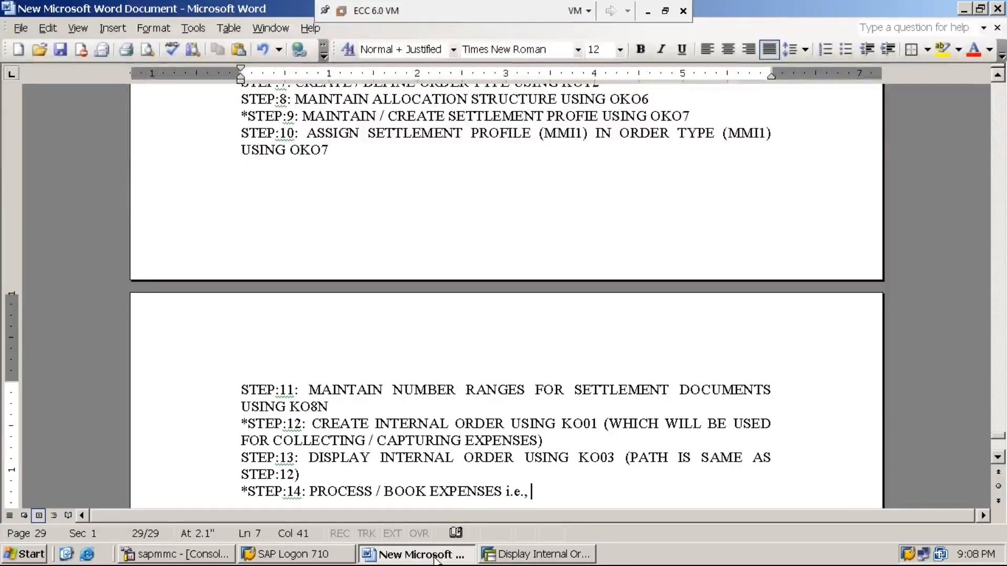
type("MARKE")
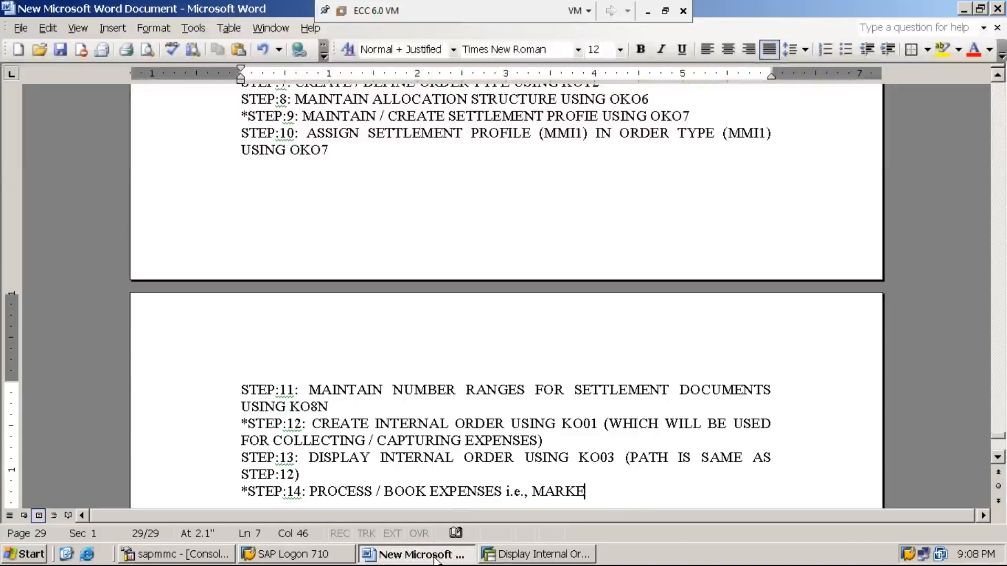
type("TTING EXPENSES")
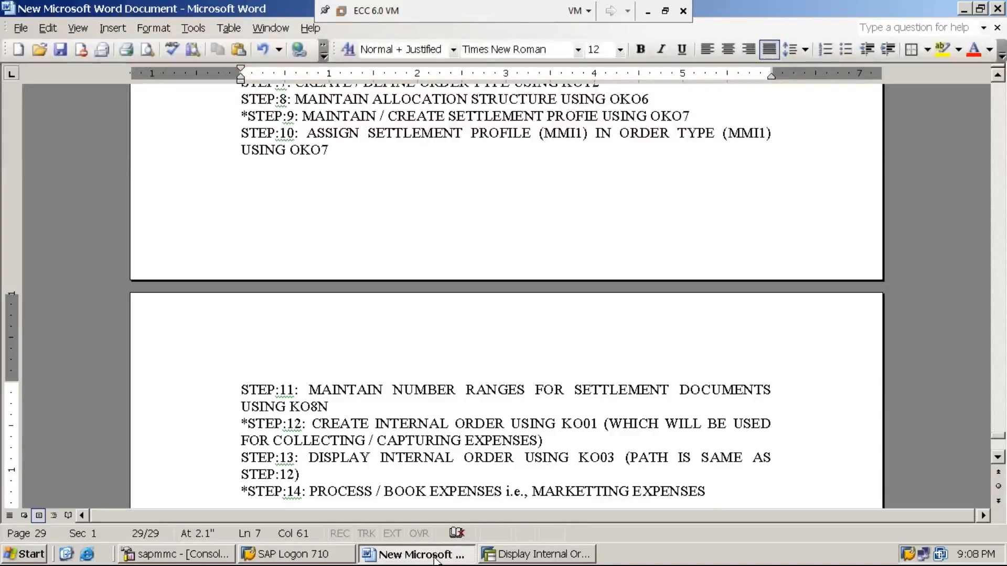
type(" AGAI")
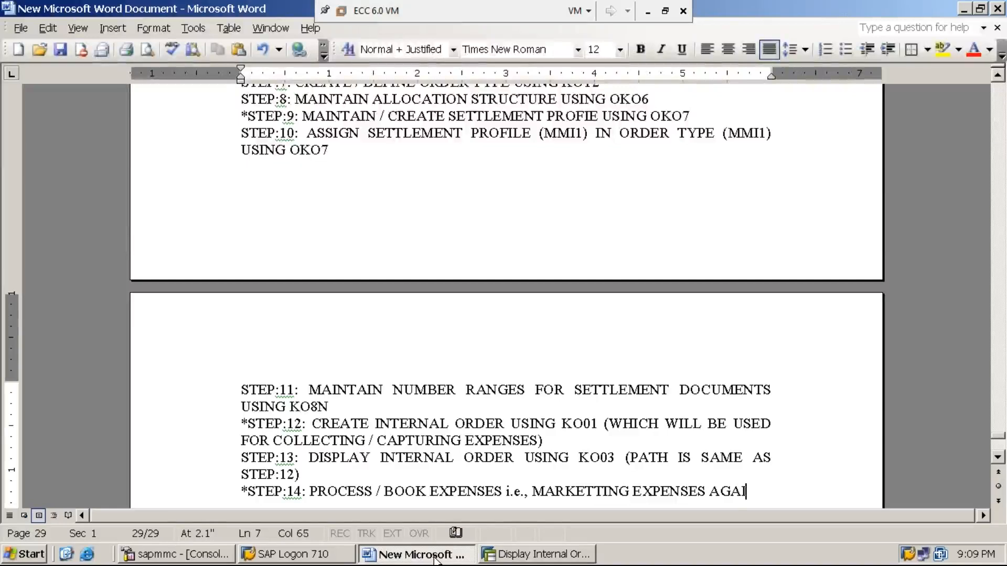
type("NST THE INTER")
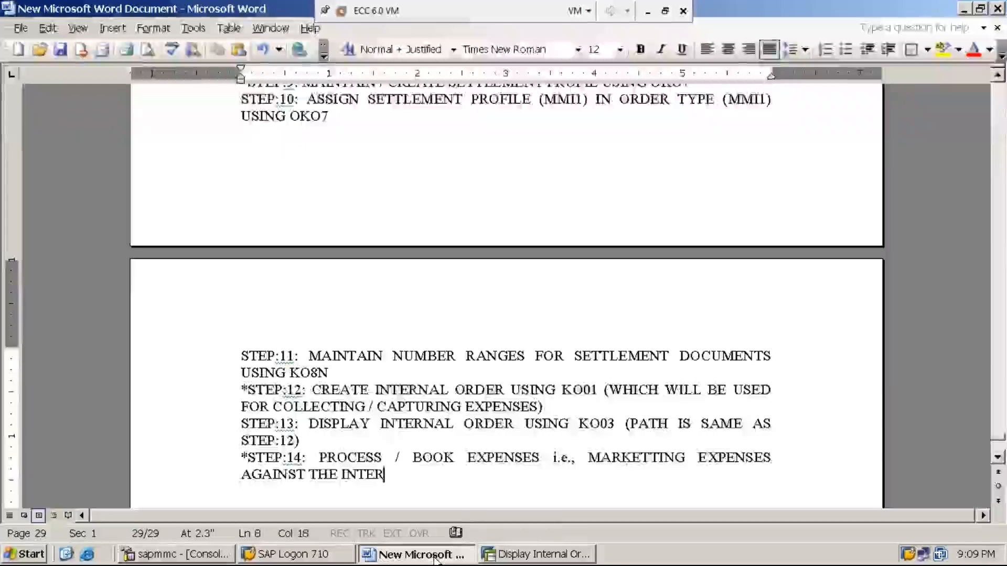
type("NAL ORDER (")
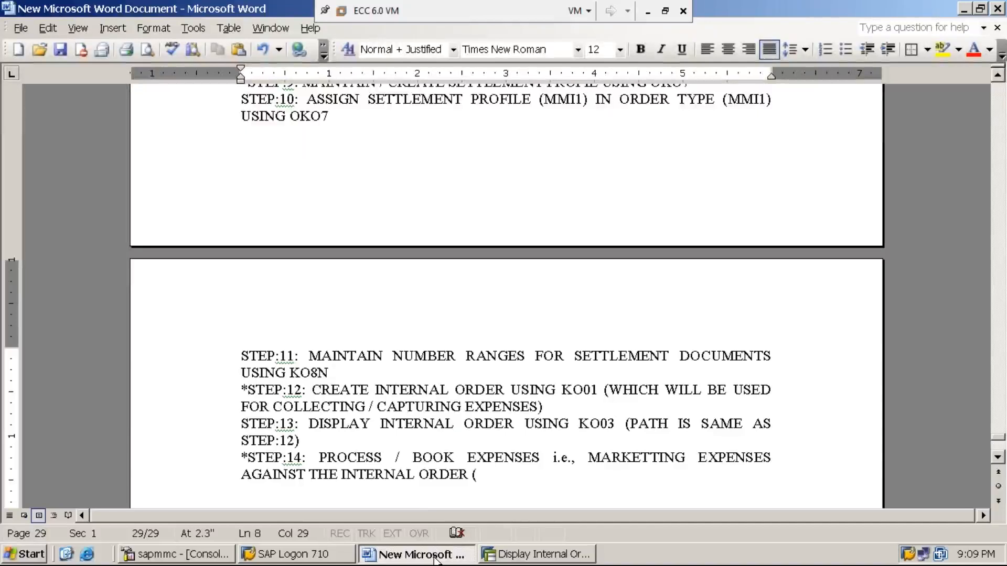
type("400879)")
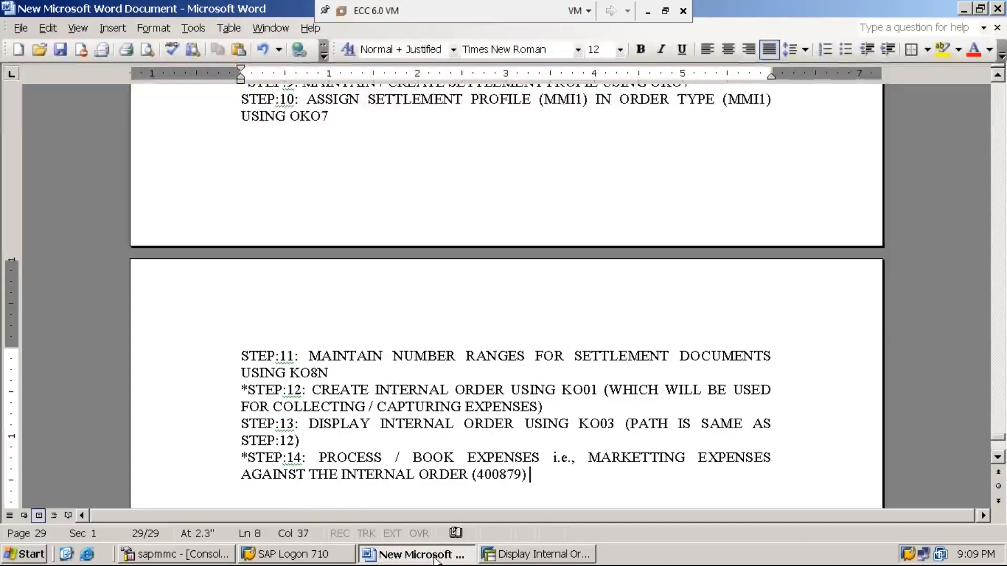
type(" USING F-02")
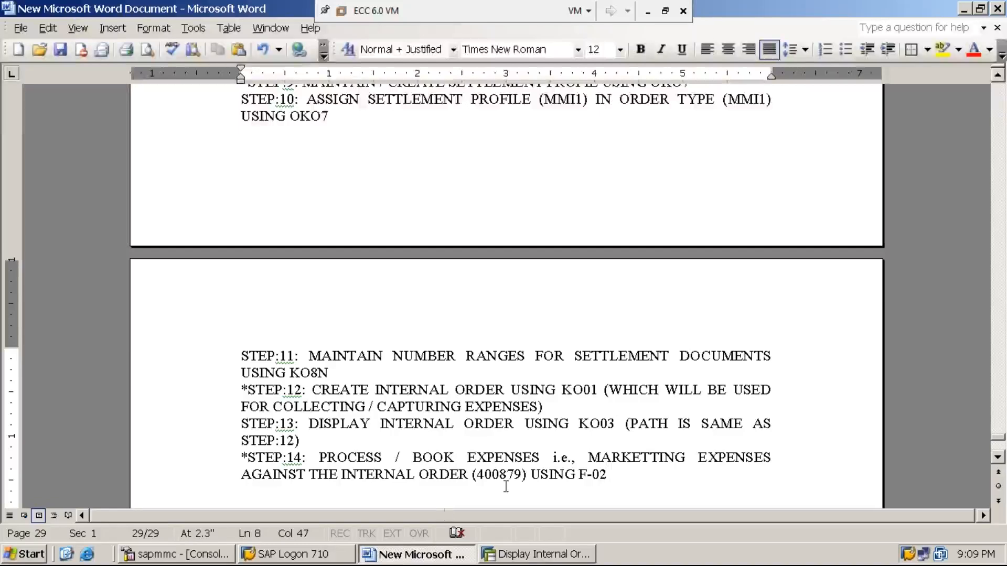
- Bring SAP back to the front and return to the Easy Access main menu with /n
left_click(555, 559)
left_click(100, 33)
type("/n")
key("Return")
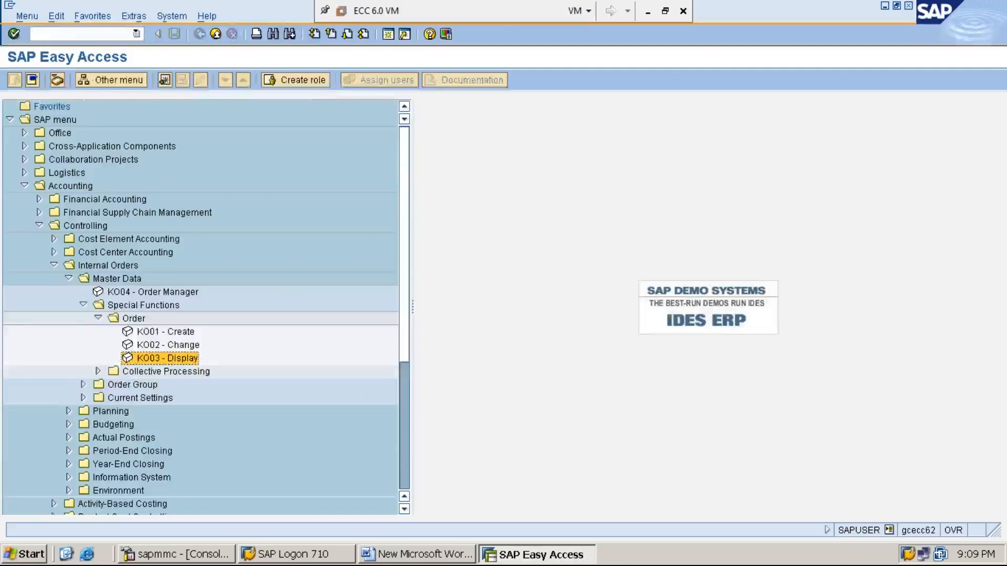
key("Left")
key("Left")
key("Left")
key("Left")
key("Left")
key("Left")
key("Left")
key("Left")
key("Left")
key("Left")
key("Left")
key("Left")
key("Left")
key("Left")
key("Right")
- Run transaction F-02 to open the Enter G/L Account Posting header screen
left_click(79, 35)
type("F-02")
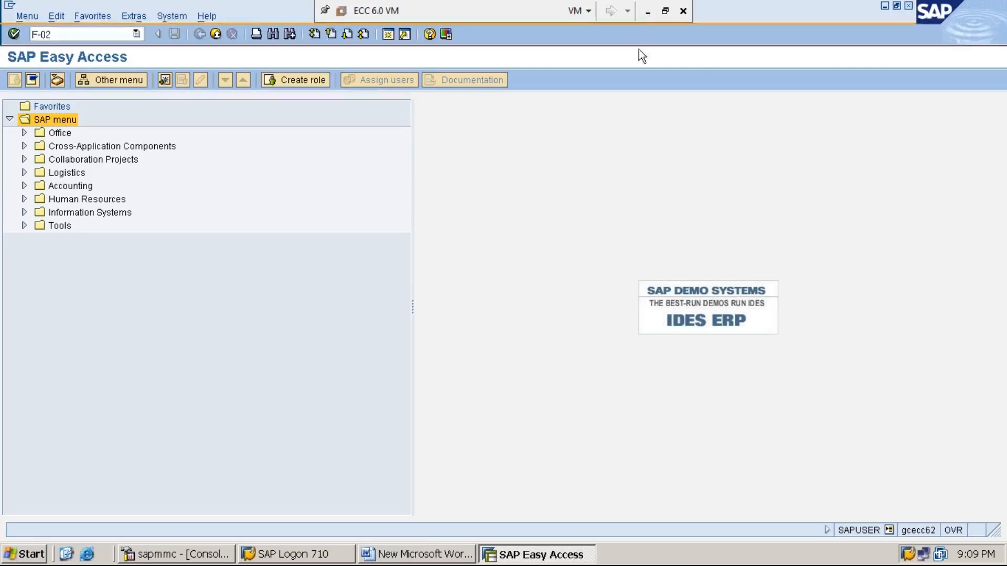
left_click(646, 11)
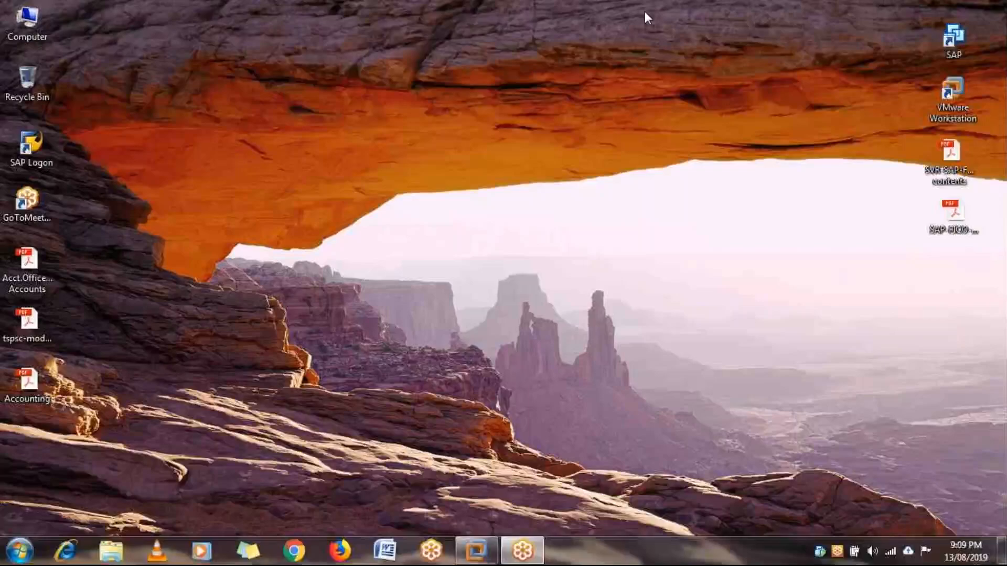
left_click(475, 551)
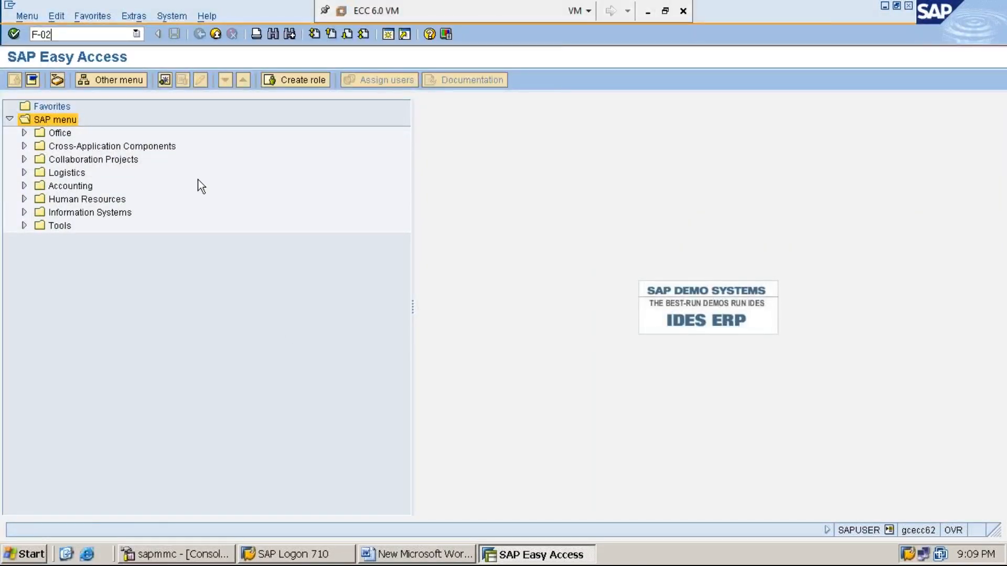
key("Return")
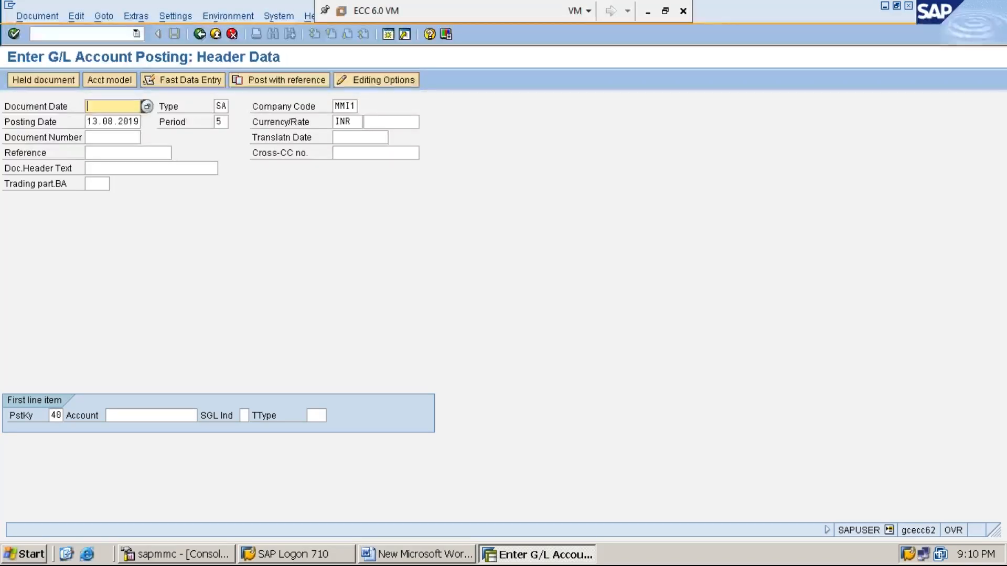
- Enter document date 13.08.2019, keep type SA, company code MMI1 and INR, and submit posting key 40
key("F4")
key("Return")
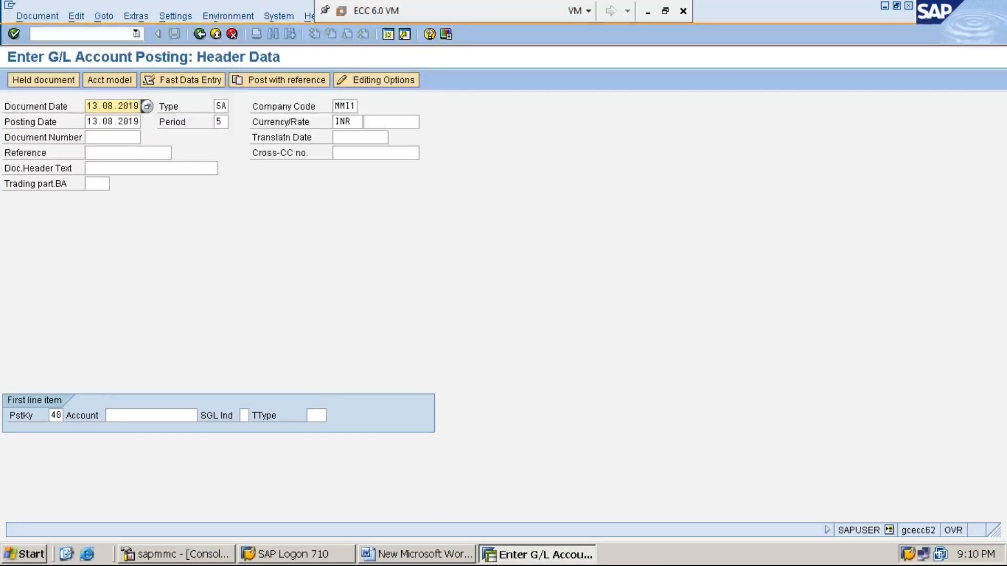
key("Tab")
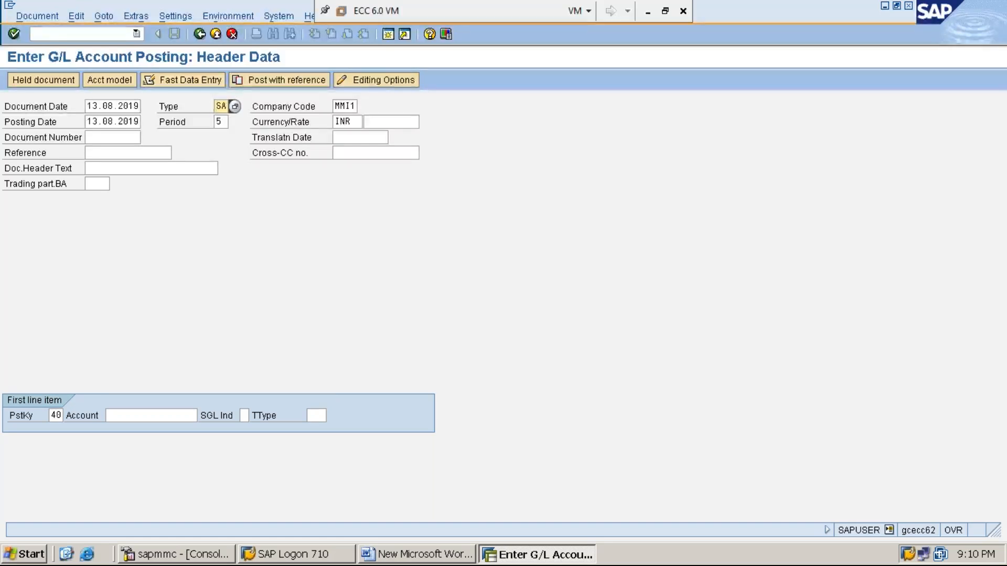
key("Tab")
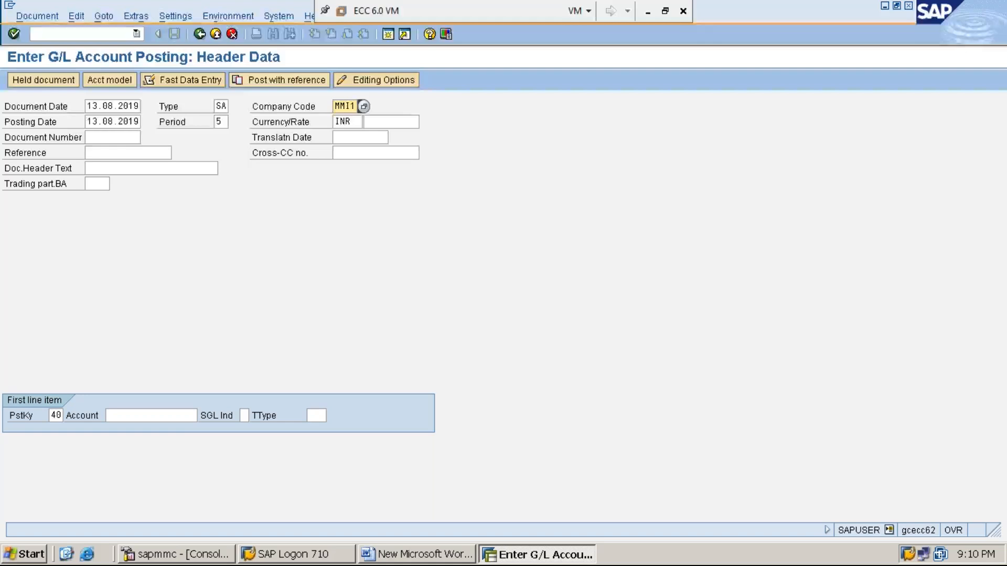
key("Tab")
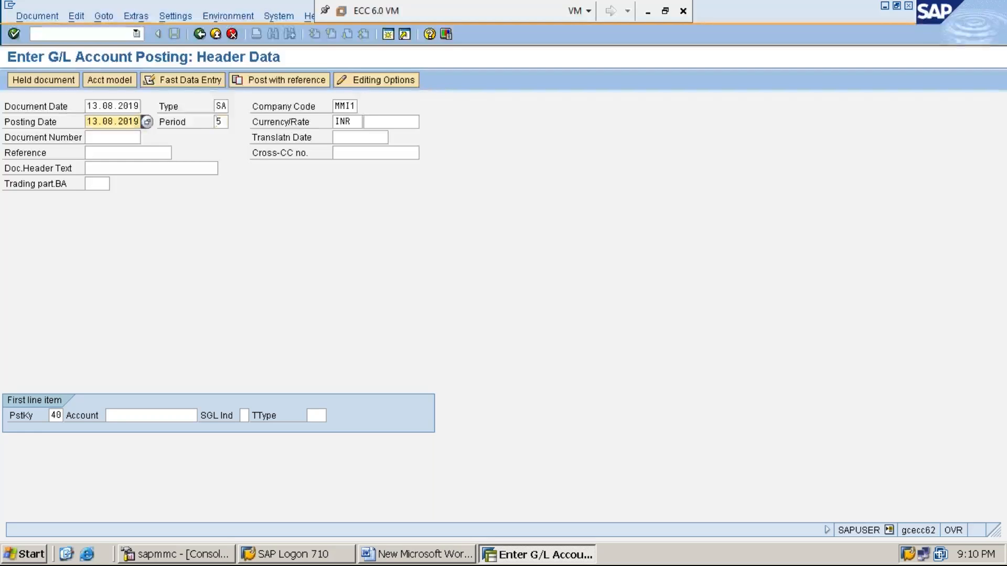
key("Tab")
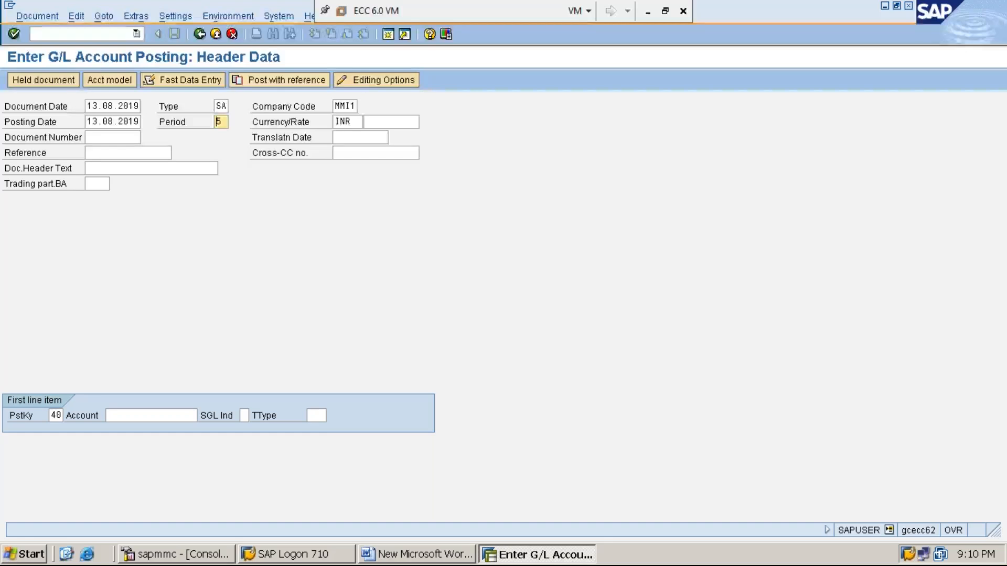
key("Tab")
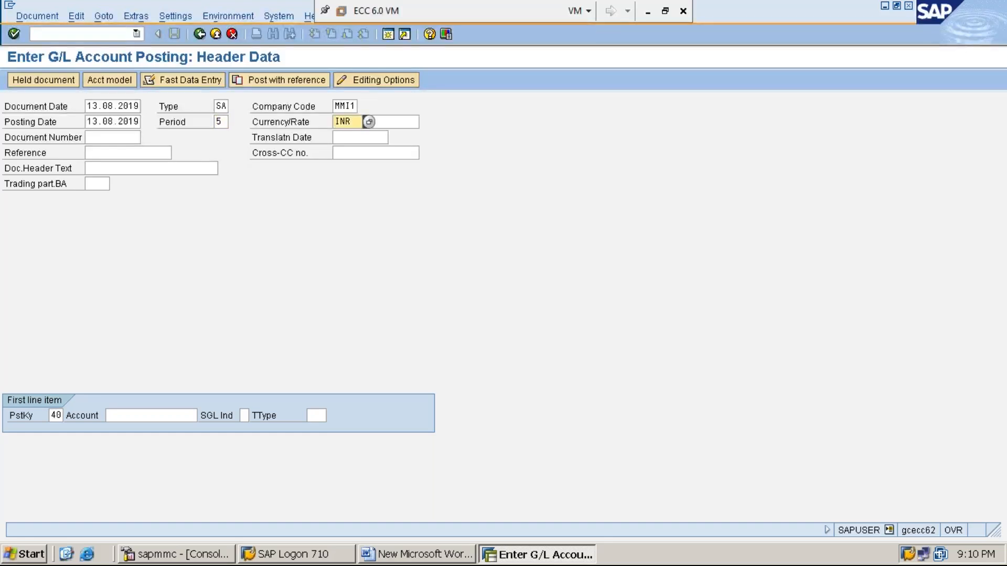
key("Tab")
key("Tab")
key("Tab")
key("Tab")
key("Tab")
key("Tab")
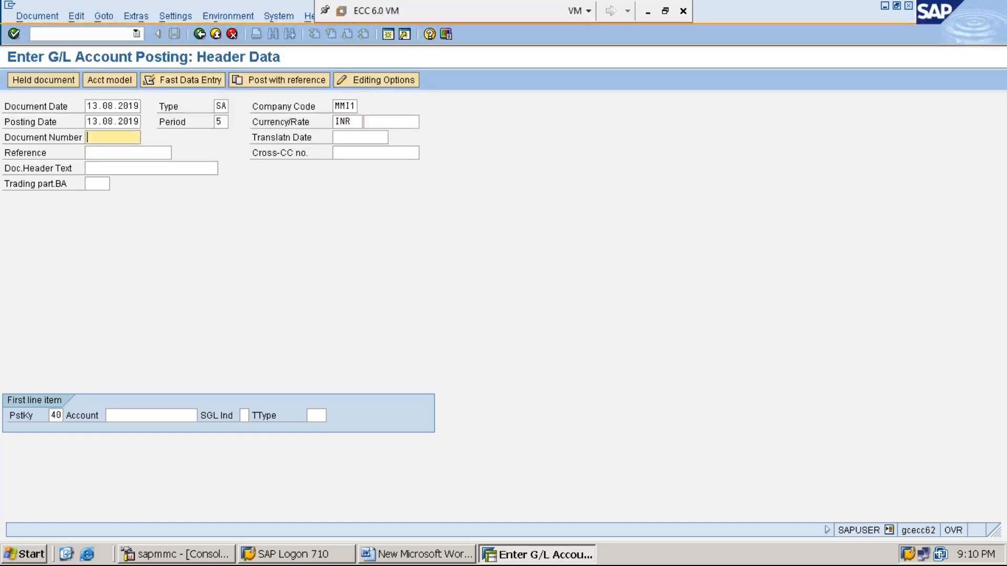
key("Tab")
key("Tab")
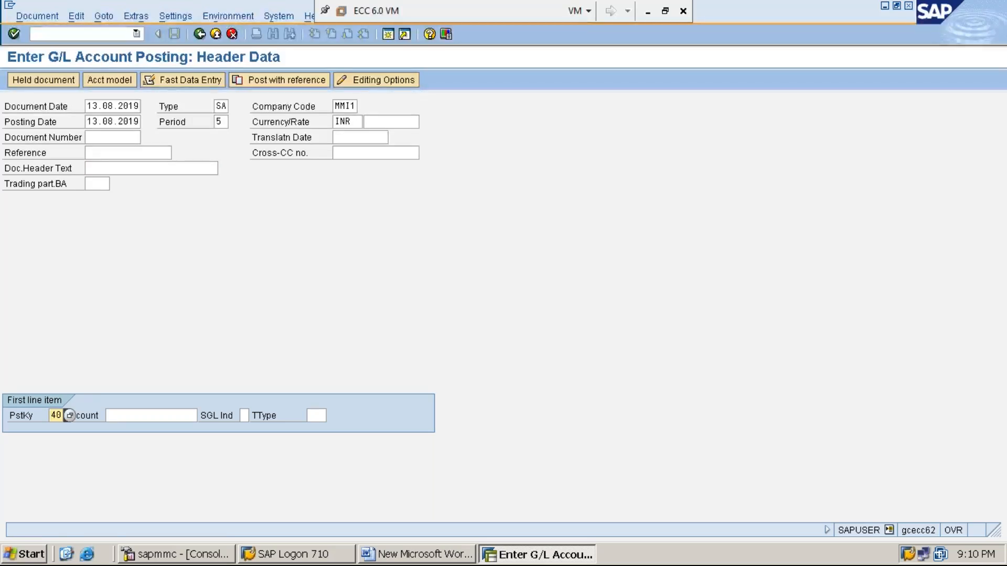
key("Return")
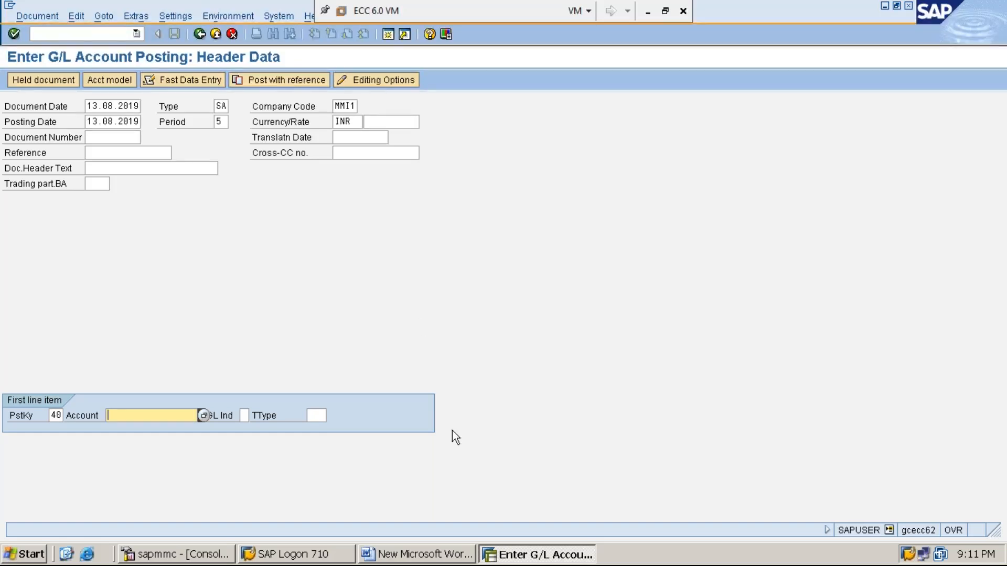
- In a second session, display account 300006 in FS00 and find its field status group G004
left_click(391, 36)
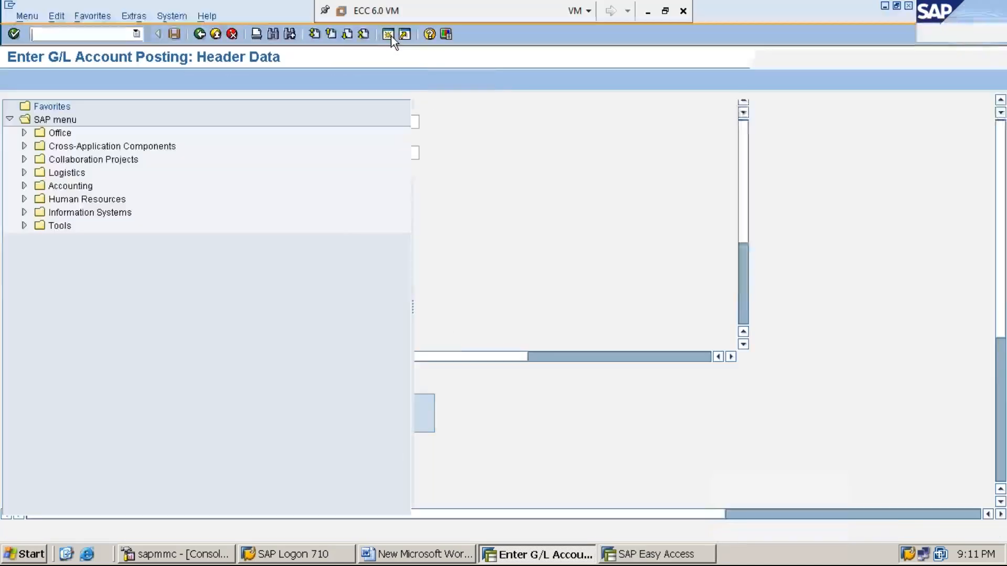
type("FS00")
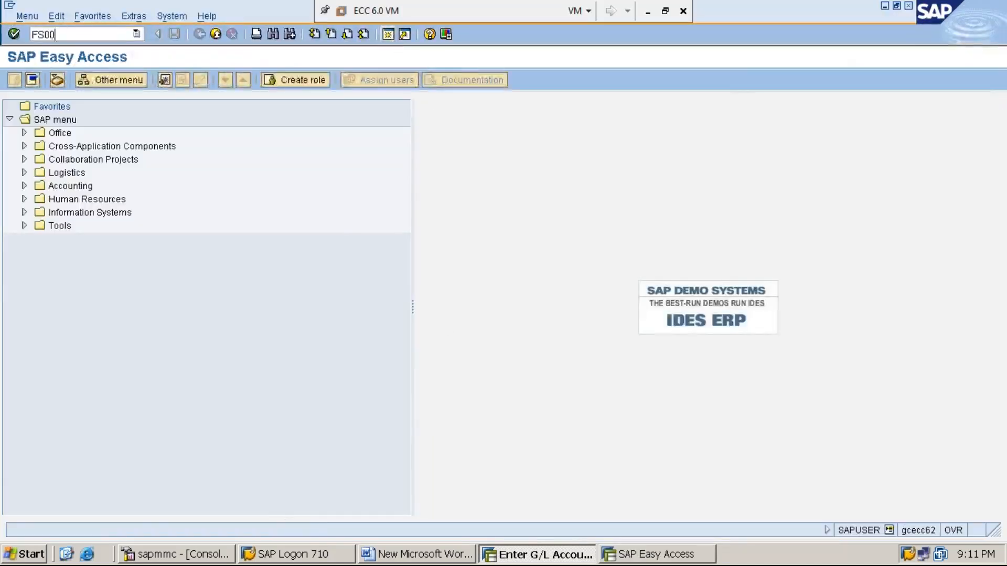
key("Return")
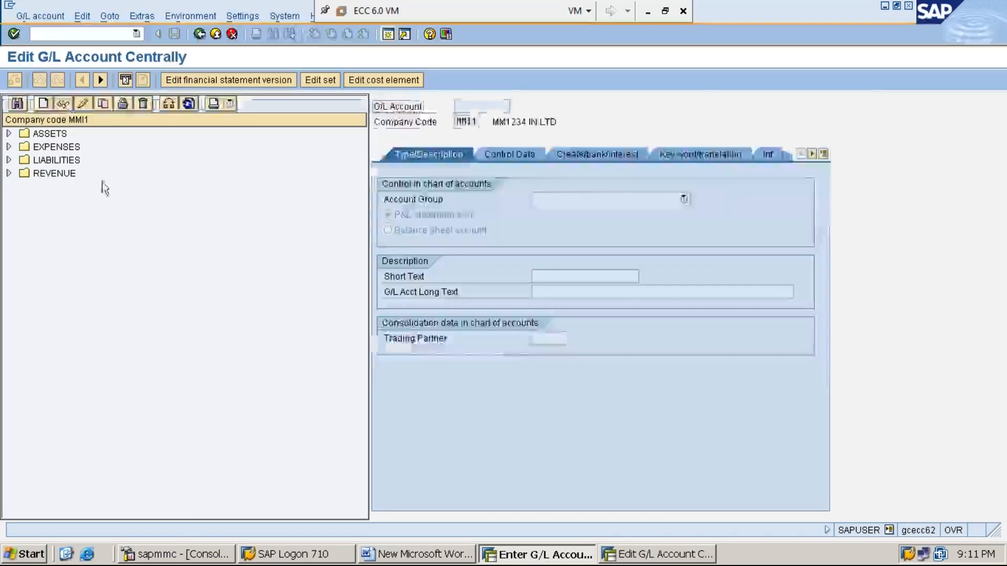
left_click(9, 147)
double_click(122, 227)
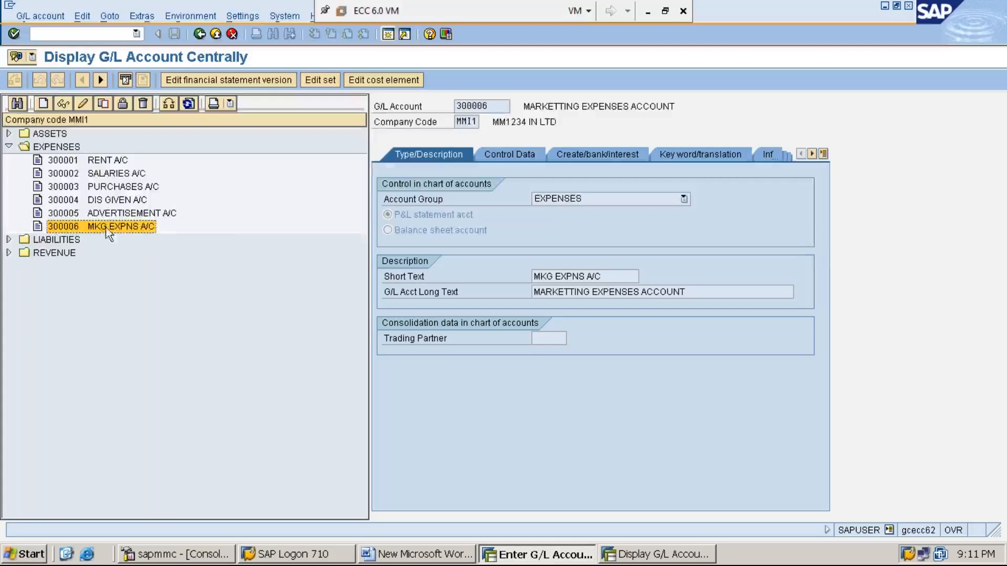
left_click(602, 156)
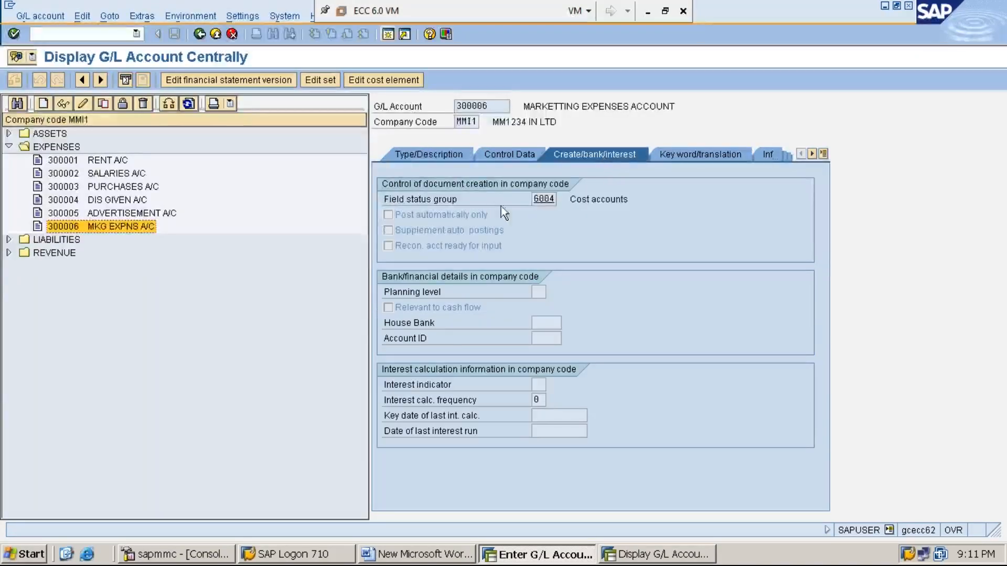
left_click(546, 205)
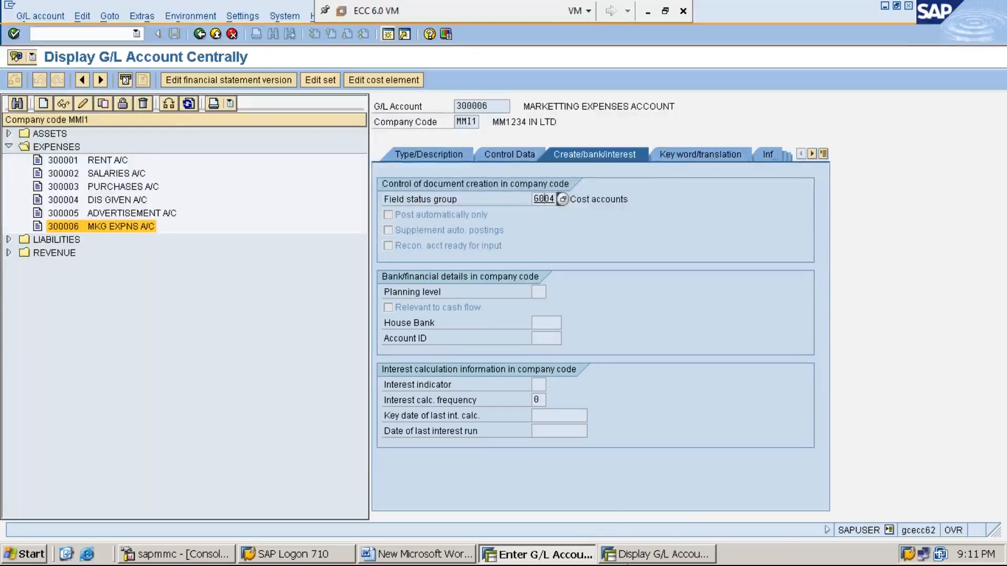
- Start typing account 300006 in the posting's first line item, then return to the account master
left_click(554, 556)
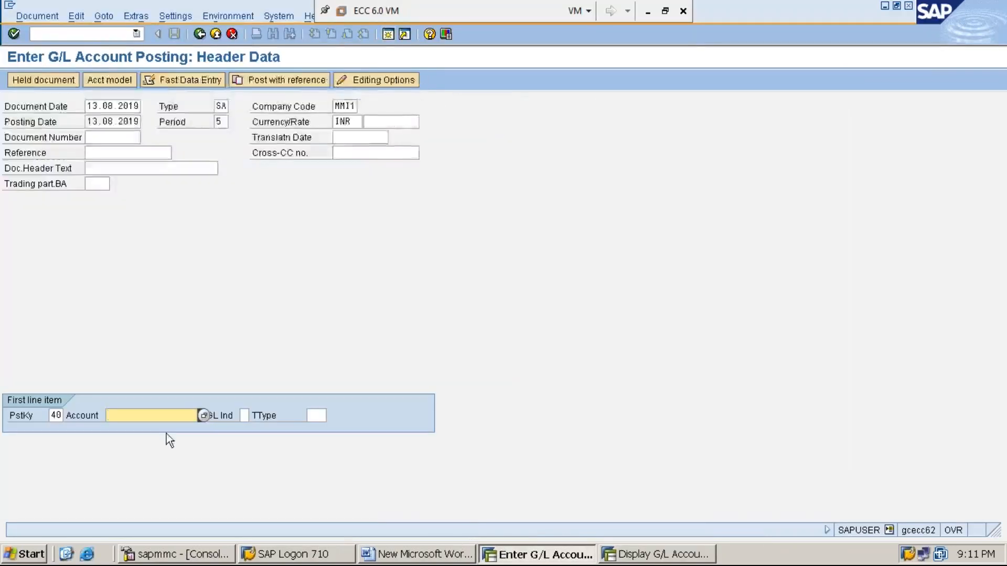
type("3")
left_click(632, 558)
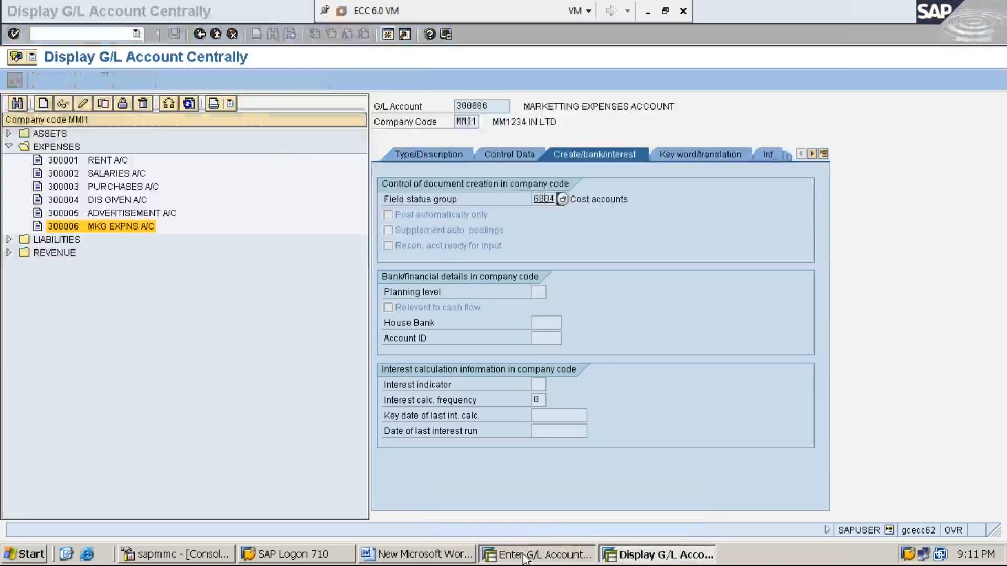
- Complete account 300006 for the first line item and proceed to the line item screen
left_click(525, 557)
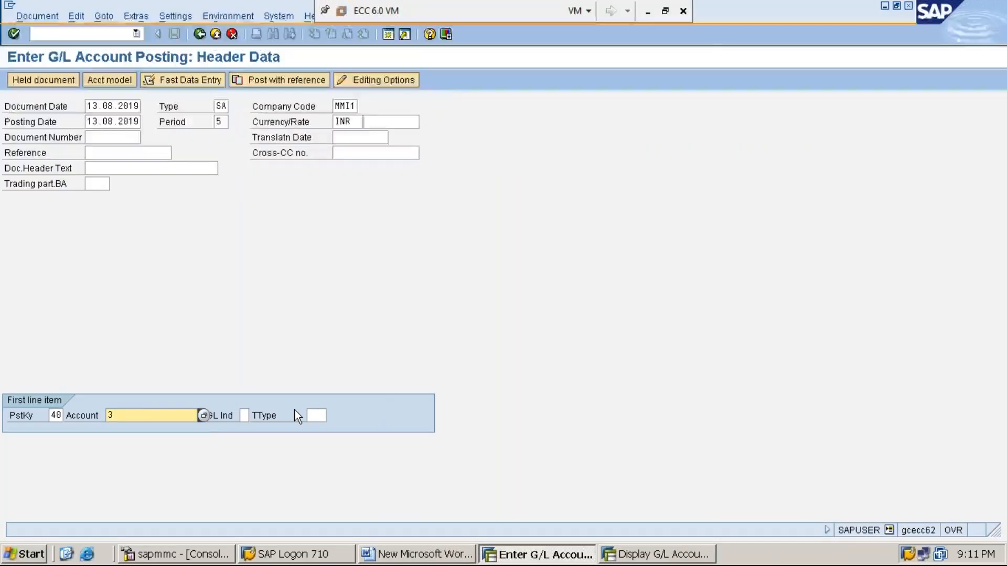
type("0000")
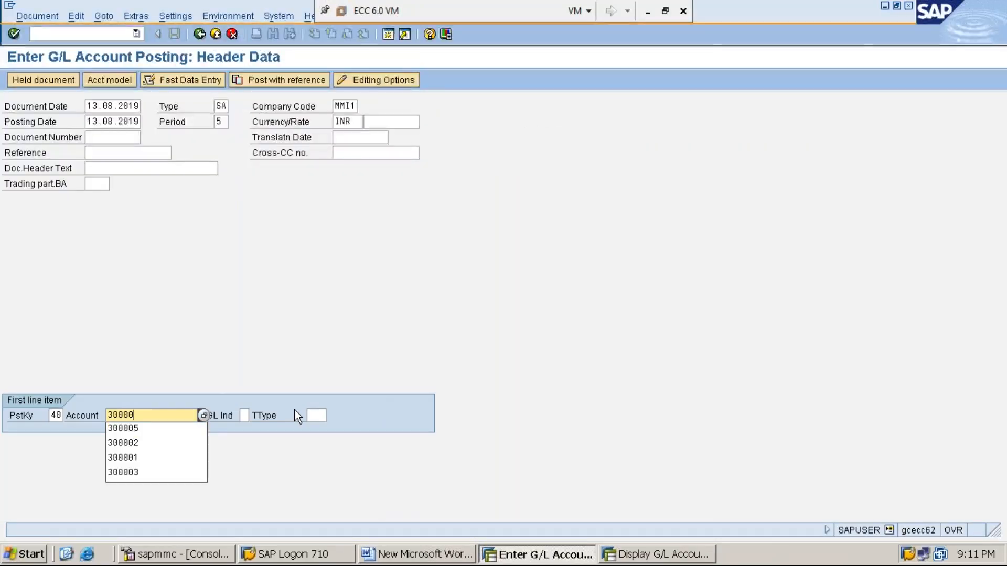
type("6")
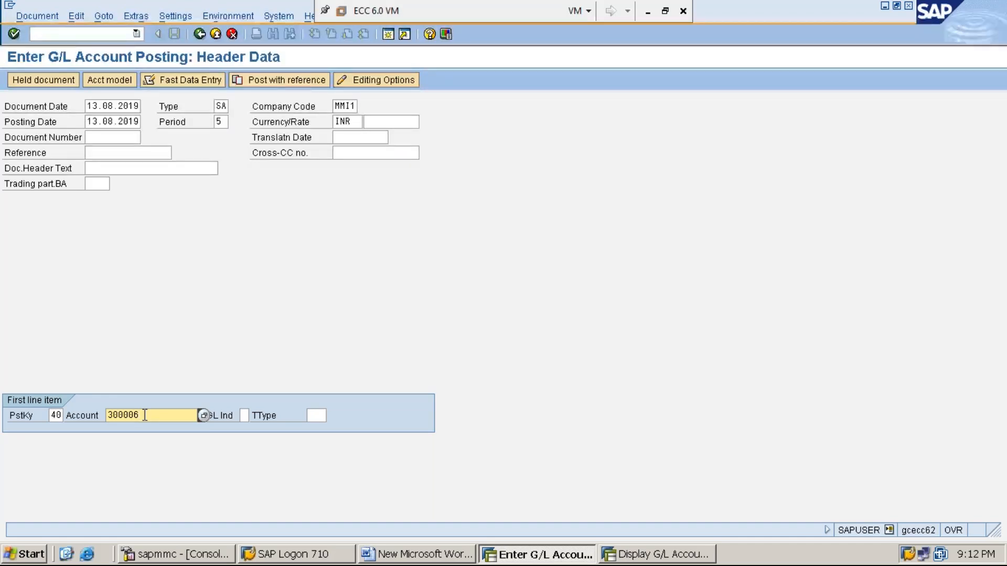
key("Return")
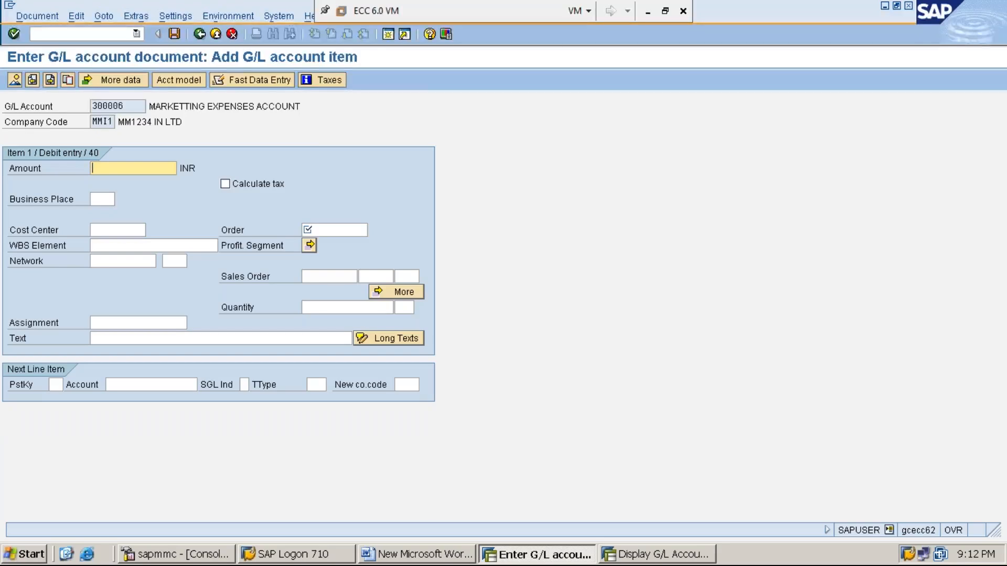
- Enter 50000 INR as the line amount and check the Order and Cost Center fields
type("5")
key("Down")
key("Return")
left_click(331, 231)
left_click(113, 230)
left_click(232, 230)
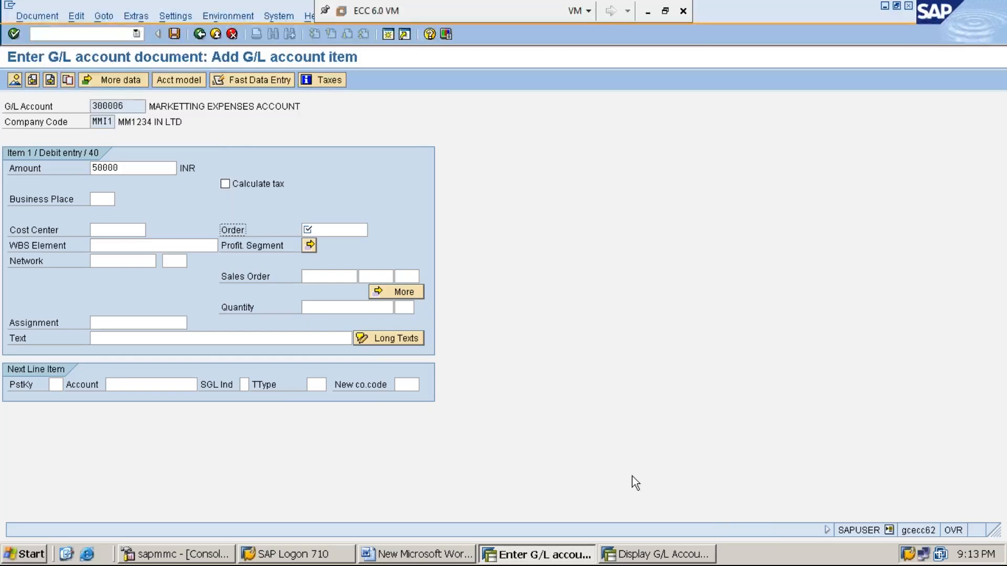
left_click(650, 556)
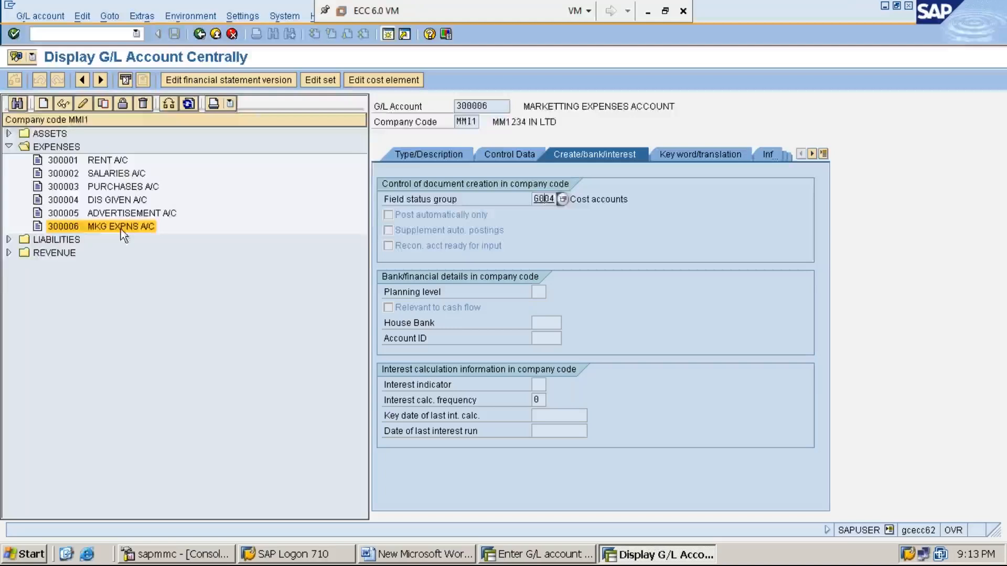
- Drill into field status group G004's additional account assignments to confirm CO/PP order is required
left_click(545, 199)
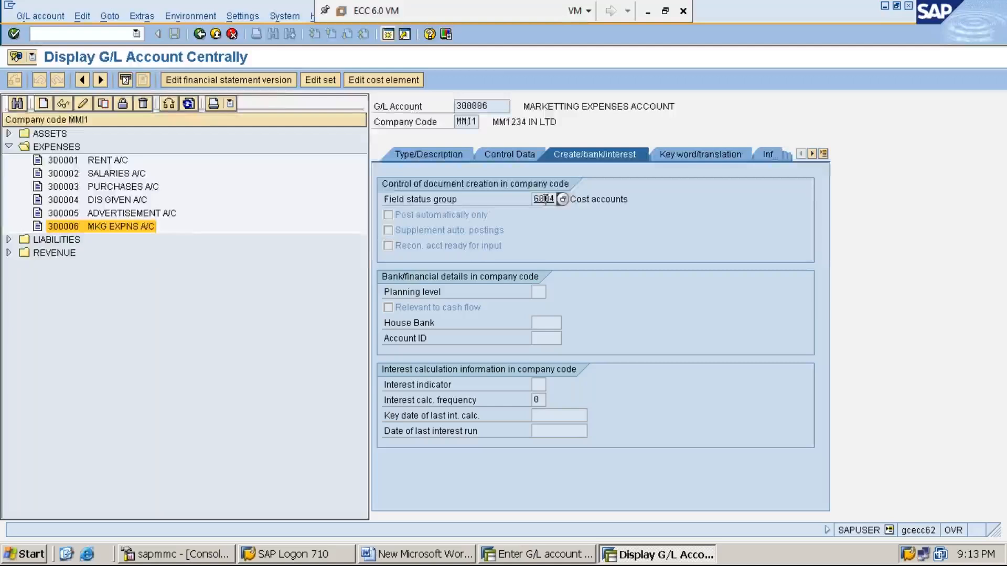
double_click(544, 199)
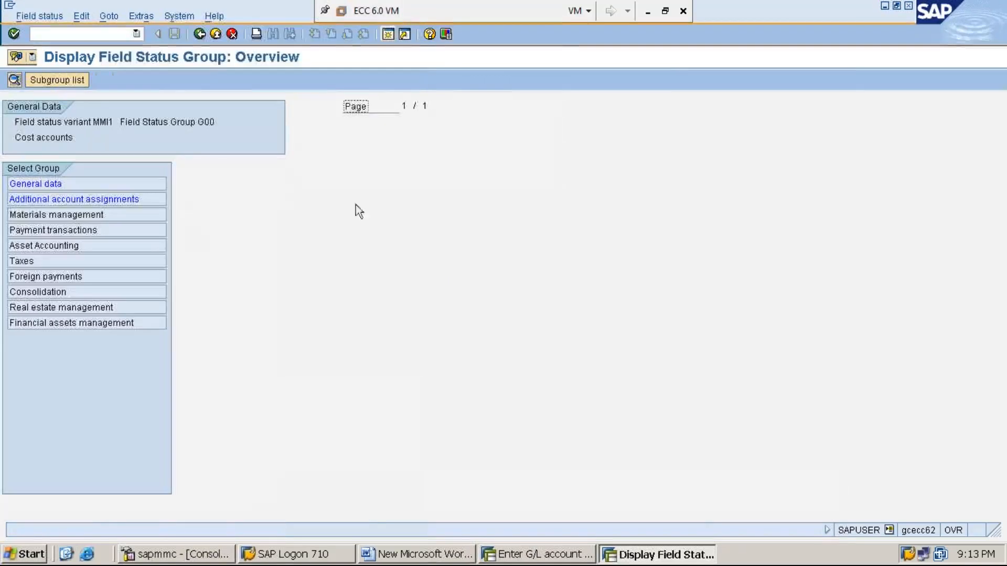
double_click(111, 199)
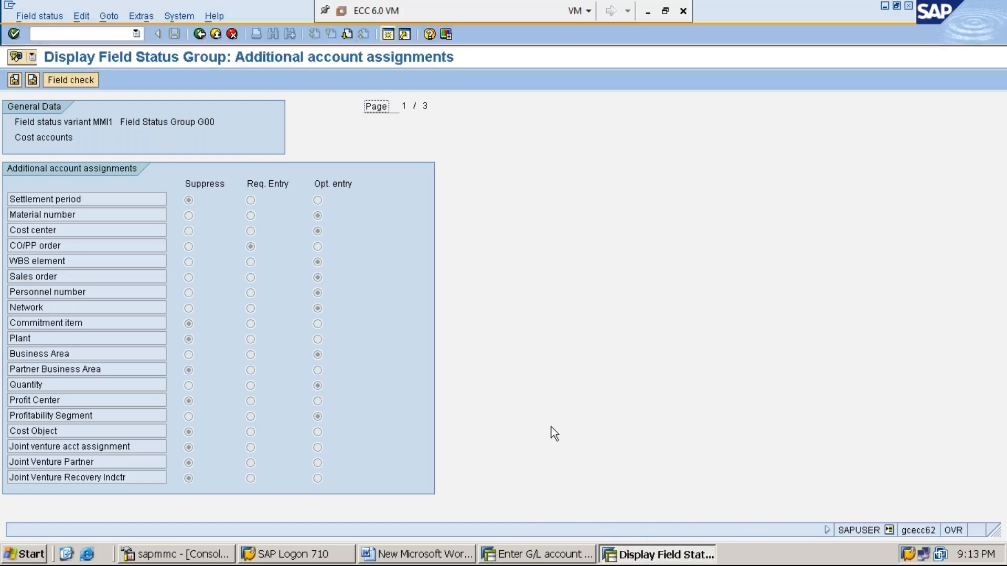
left_click(536, 555)
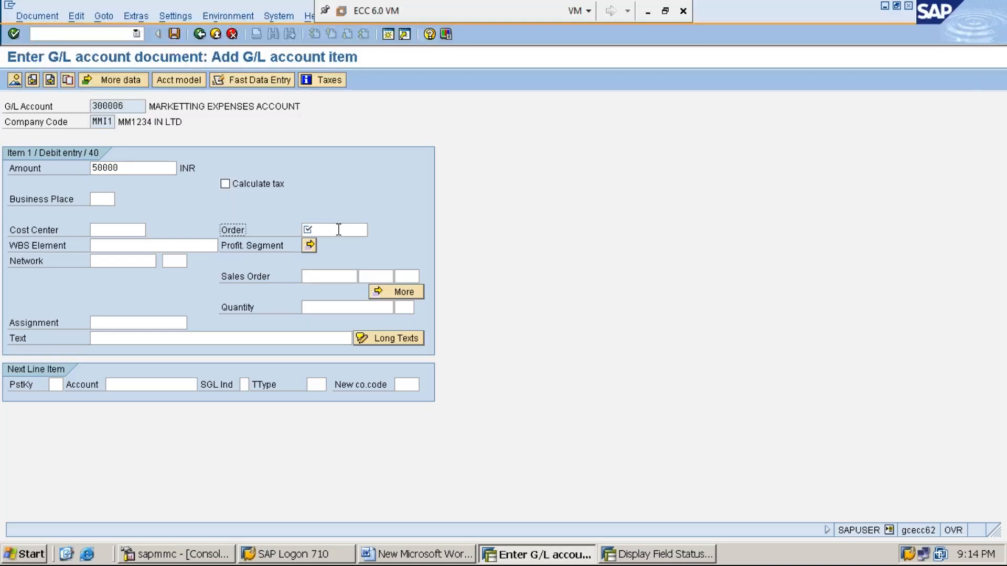
- Enter internal order 400879 and the text 'MARKETTING EXPENSES PROCESSING TO THE INTERNAL ORD'
left_click(338, 229)
type("400879")
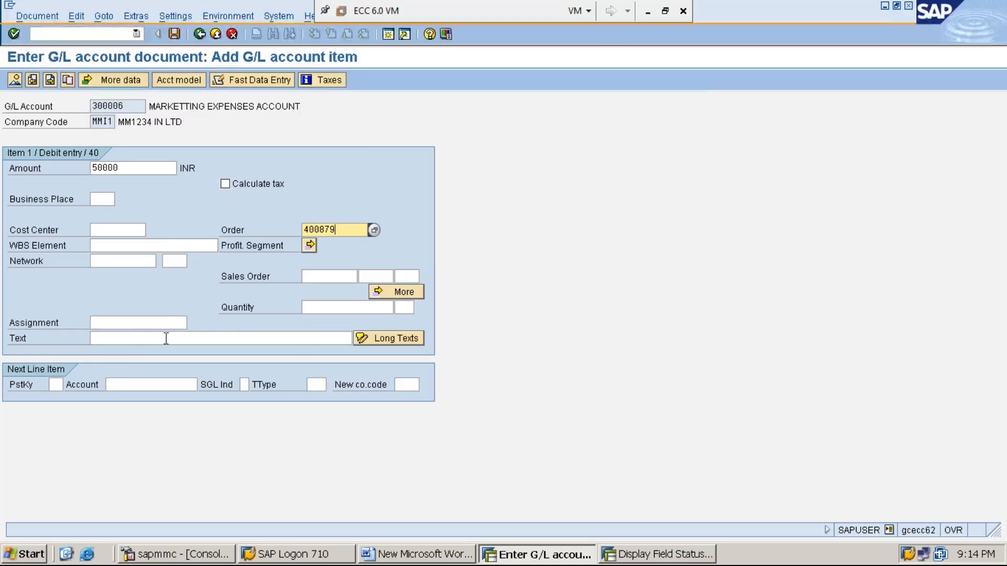
left_click(197, 338)
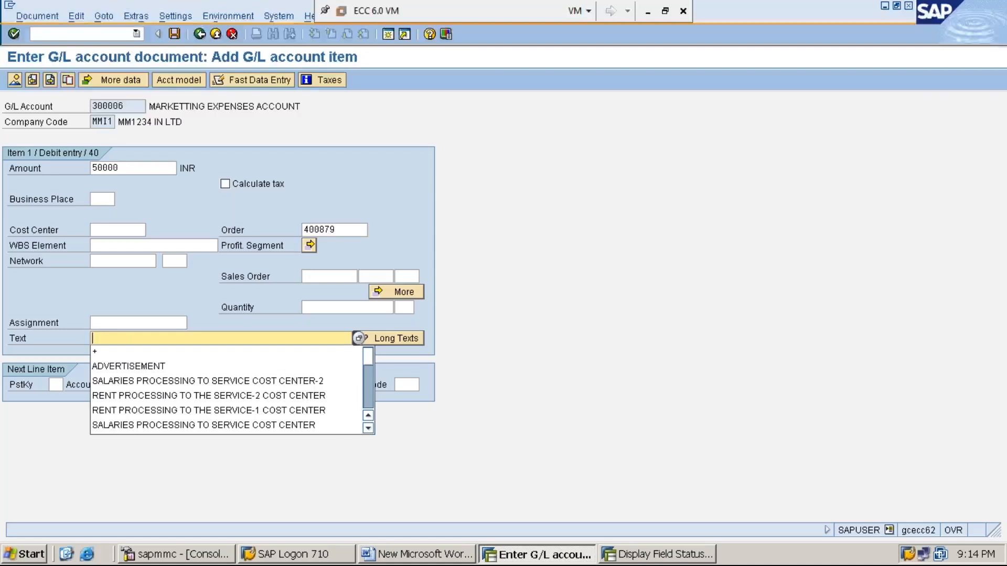
type("MAR")
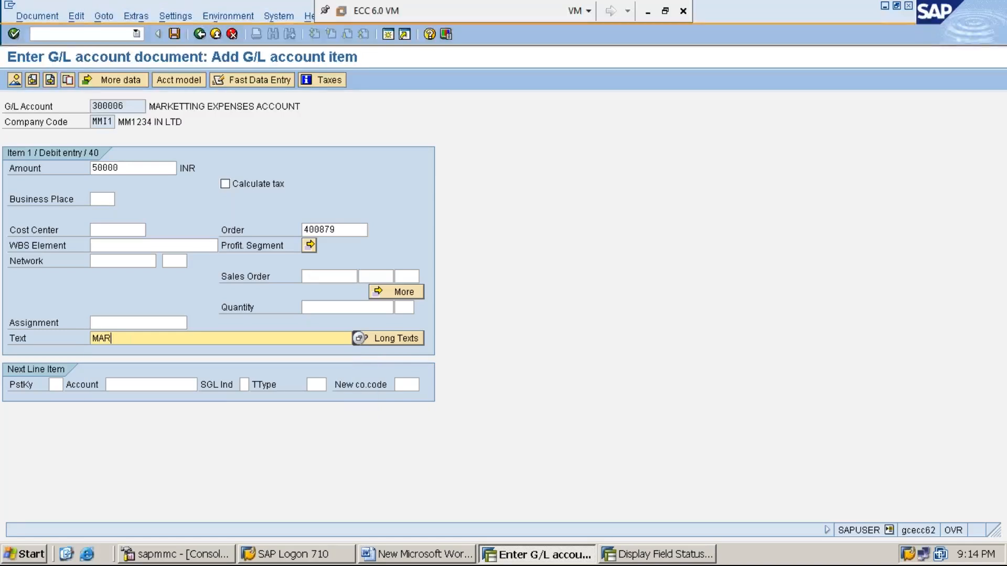
type("KETTING EXPENSES ")
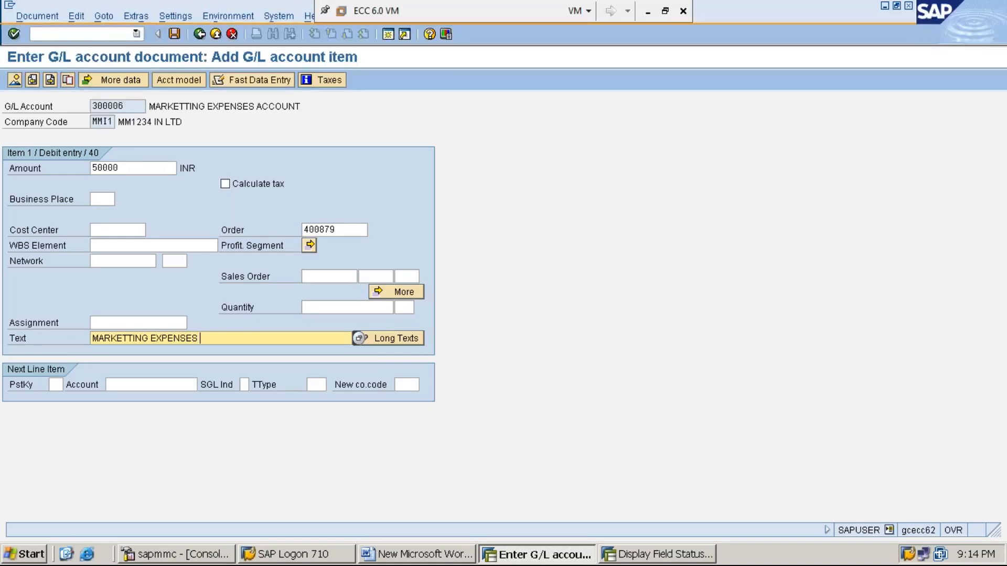
type("PROCESSING TO YHE")
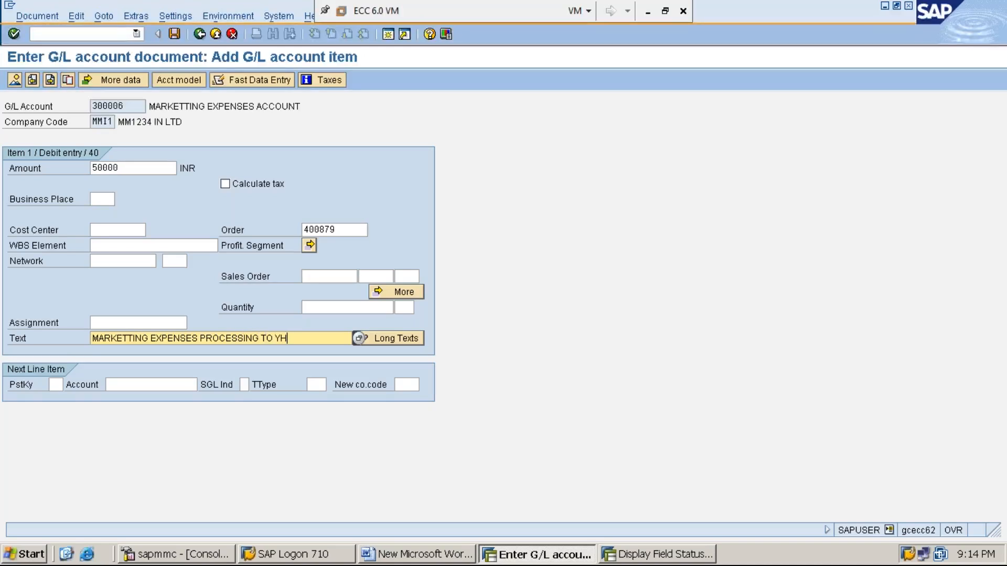
key("BackSpace")
key("BackSpace")
key("BackSpace")
type("THE INTERNAL ORD")
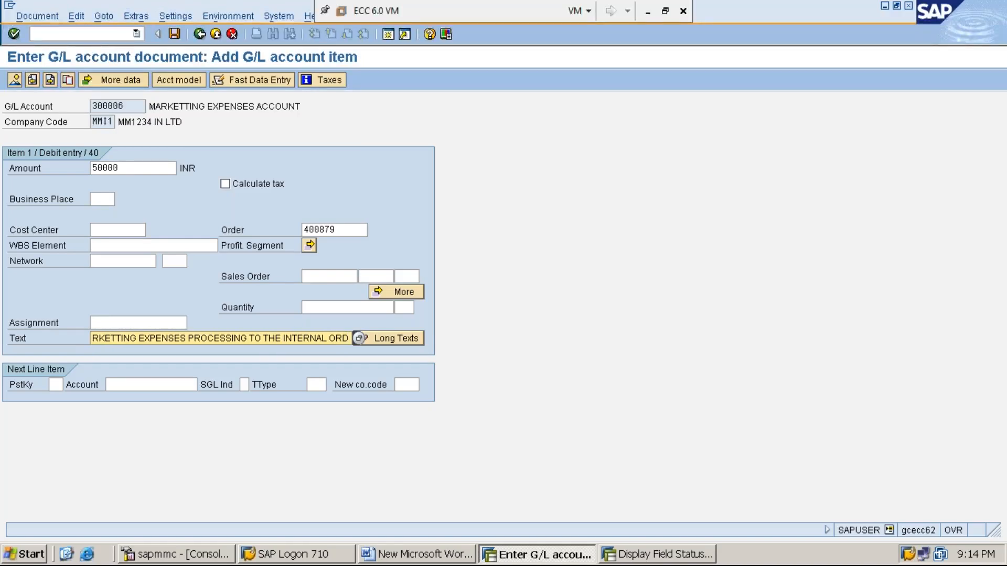
key("Home")
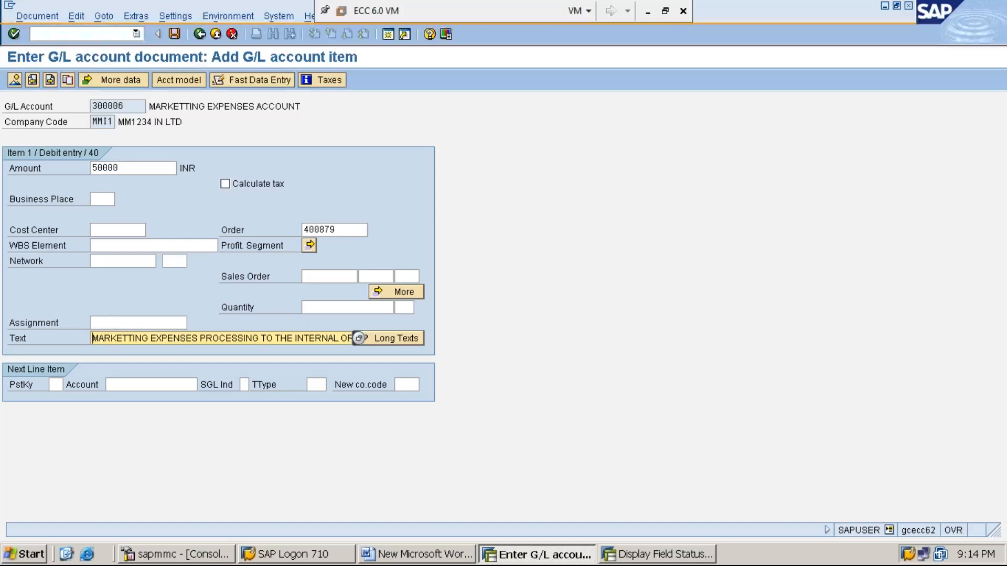
key("End")
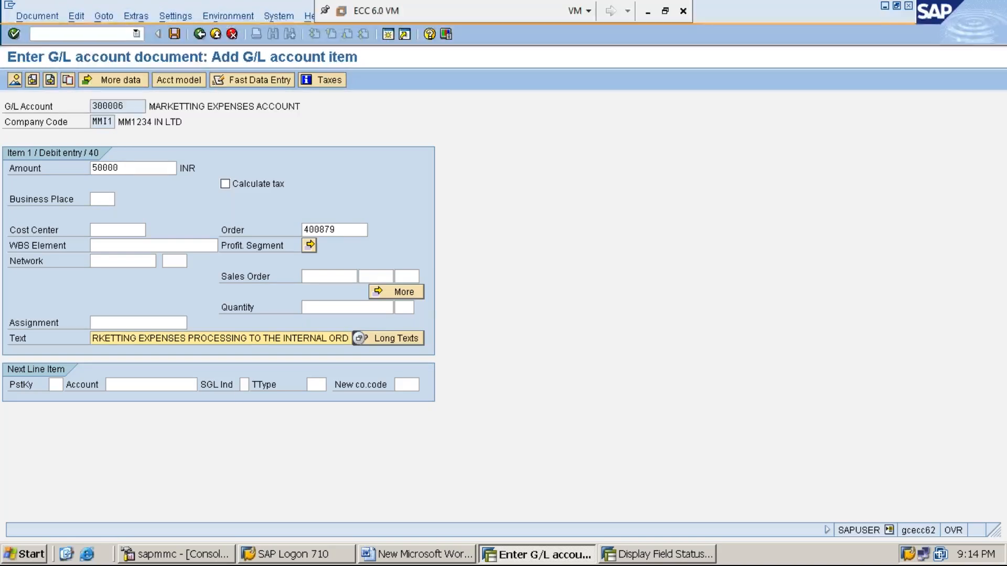
left_click(61, 386)
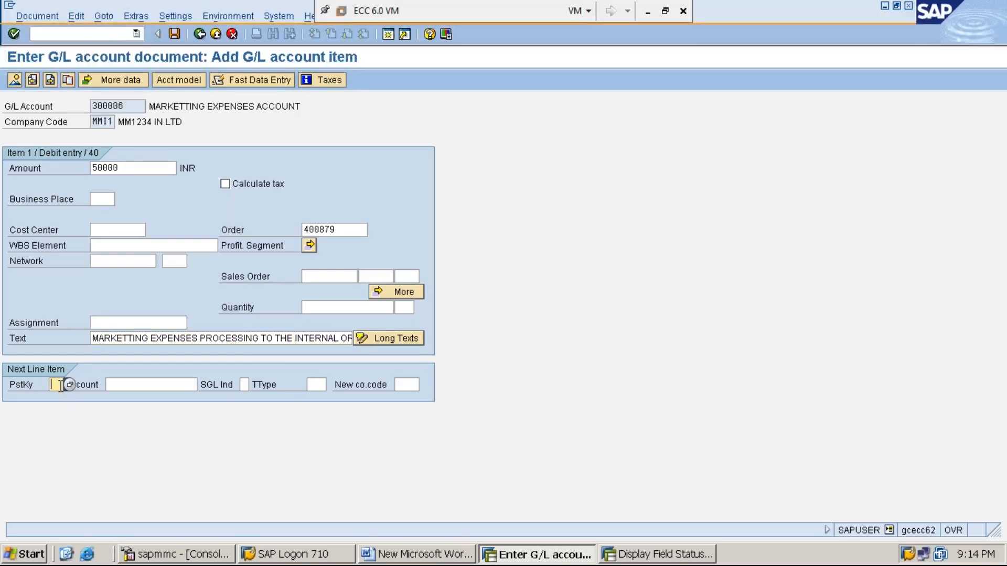
- Add the offsetting line with posting key 50 and account 100001, then submit it
type("50")
left_click(135, 386)
type("1")
key("Down")
key("Return")
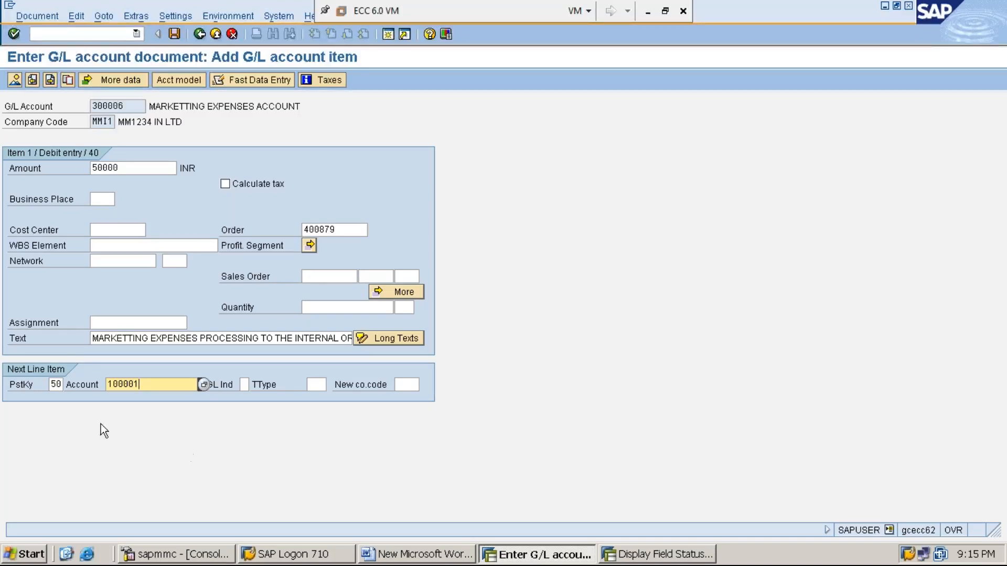
left_click(56, 385)
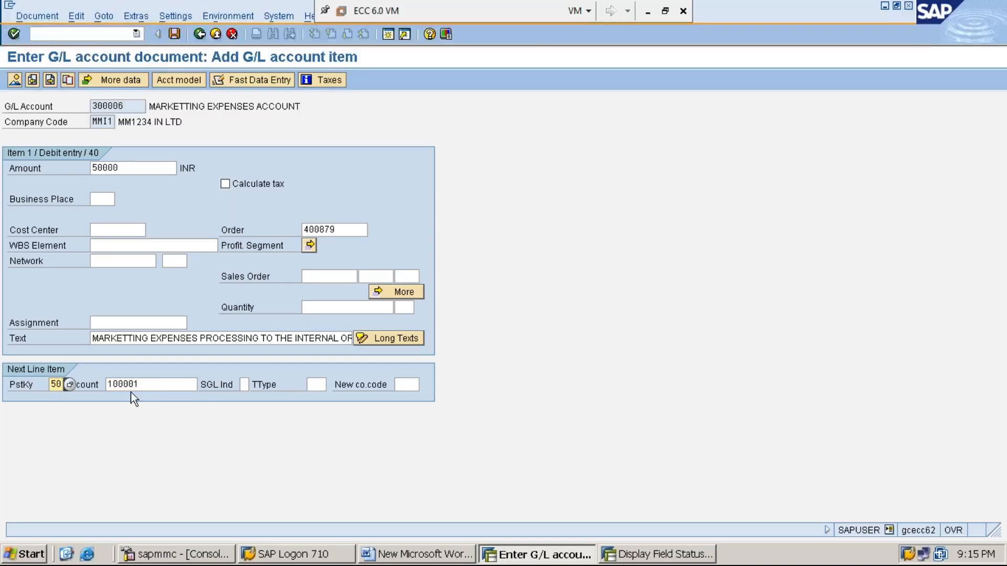
left_click(157, 386)
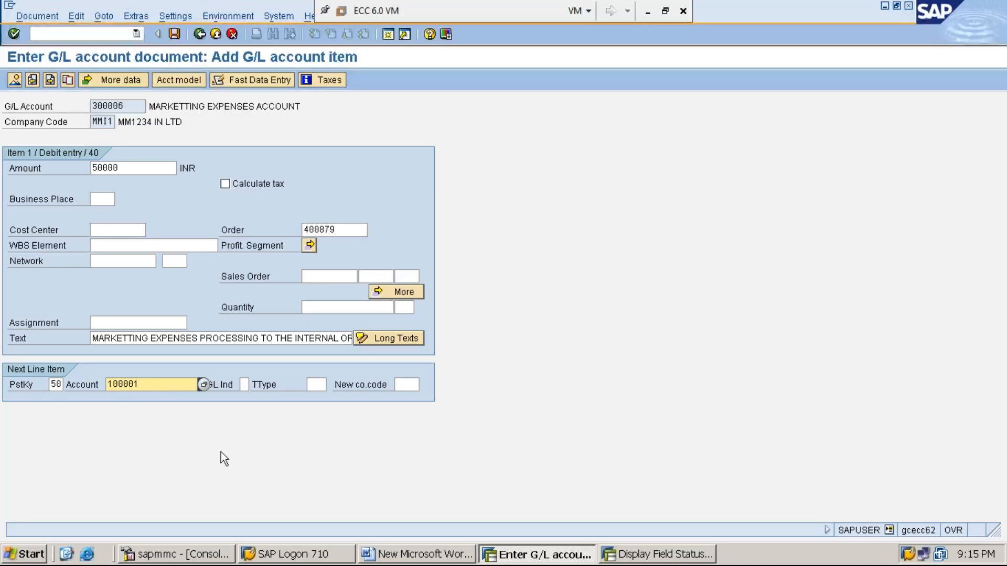
key("Return")
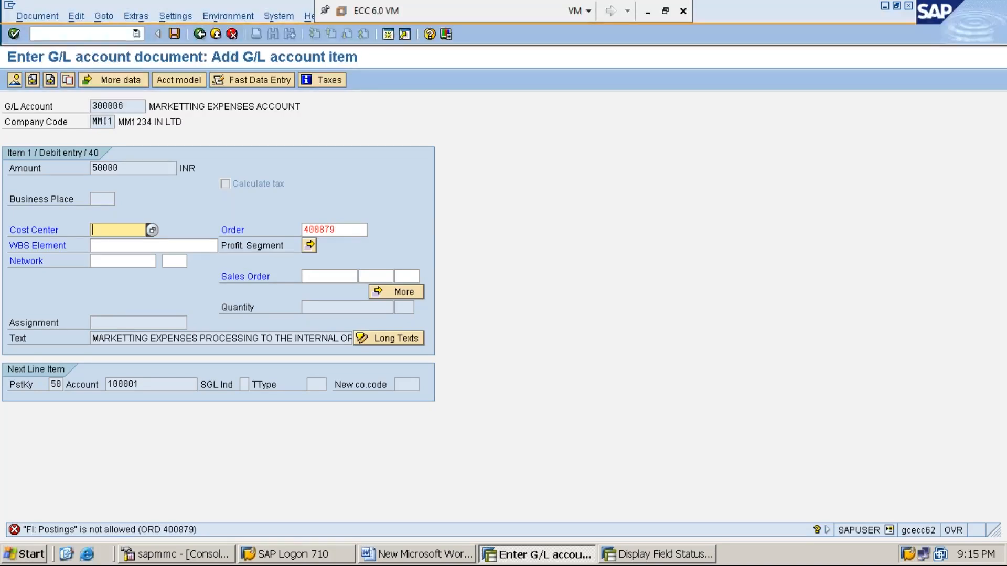
key("Return")
key("Return")
double_click(125, 529)
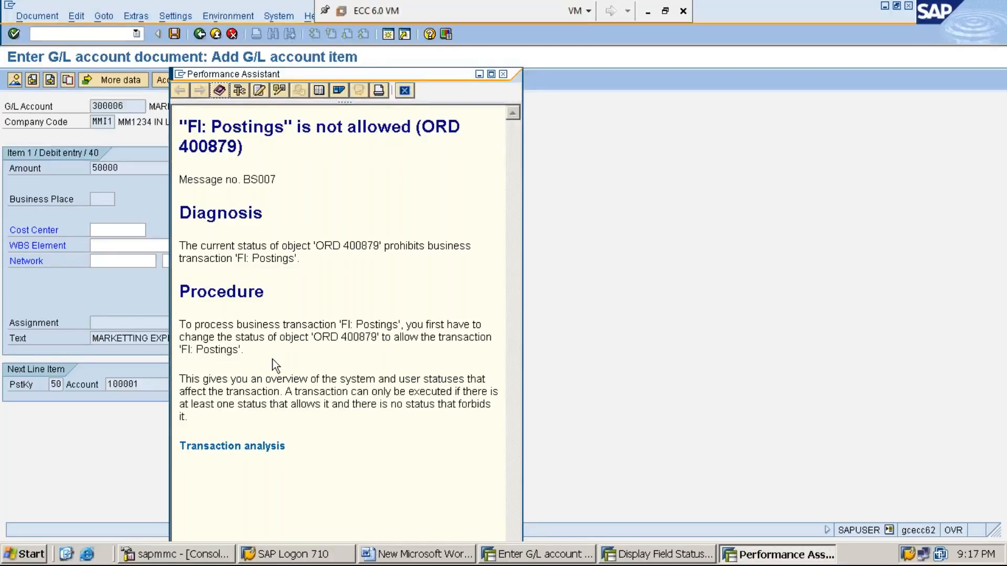
left_click(404, 91)
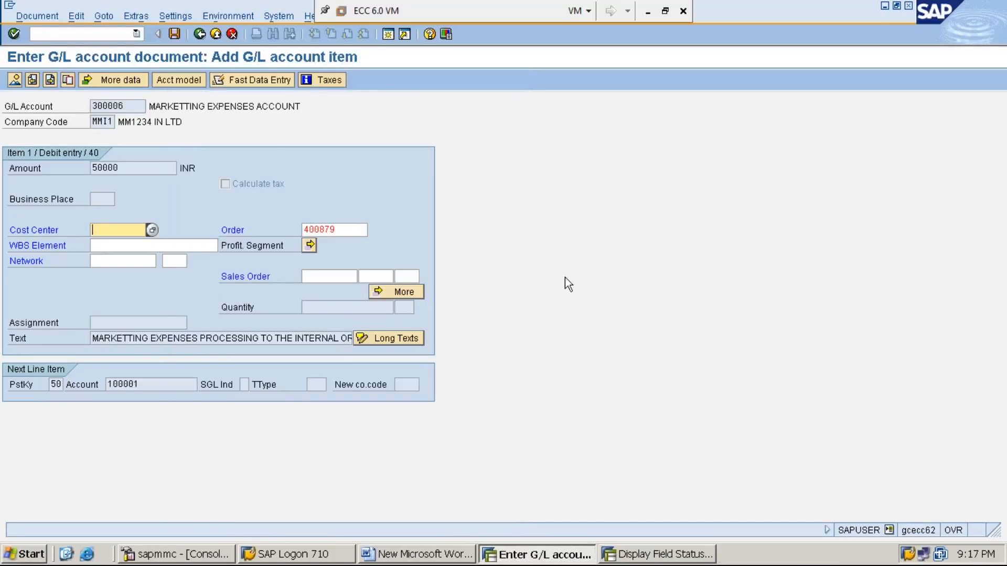
- Look up 400879 as a cost element in transaction KA03
left_click(629, 553)
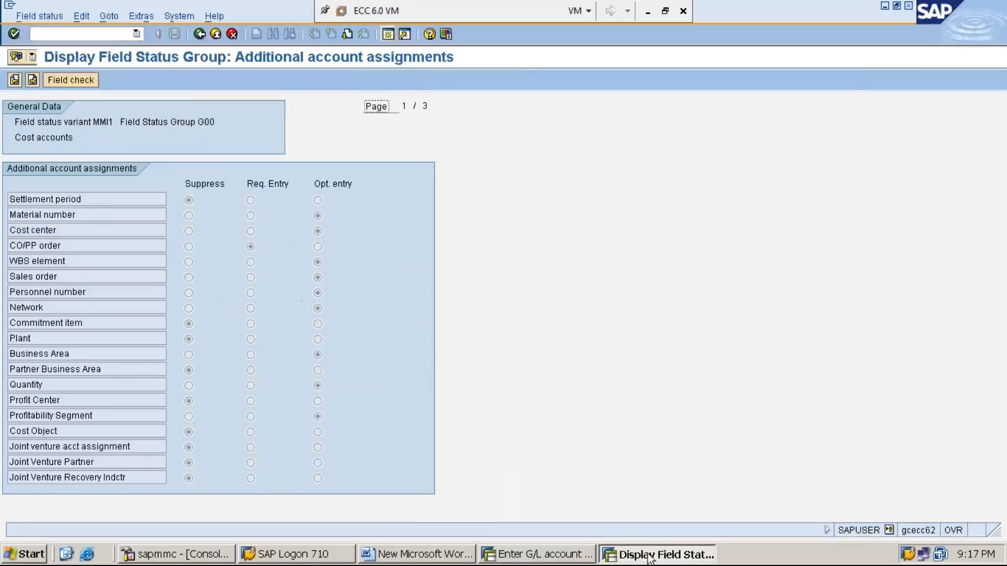
left_click(121, 35)
type("/NKA03")
key("Return")
type("400")
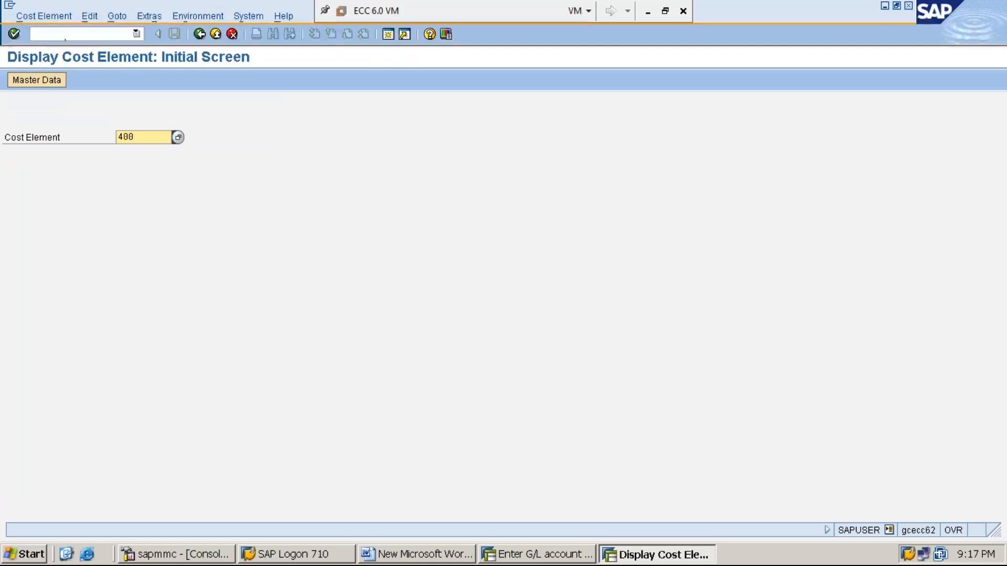
type("879")
key("Return")
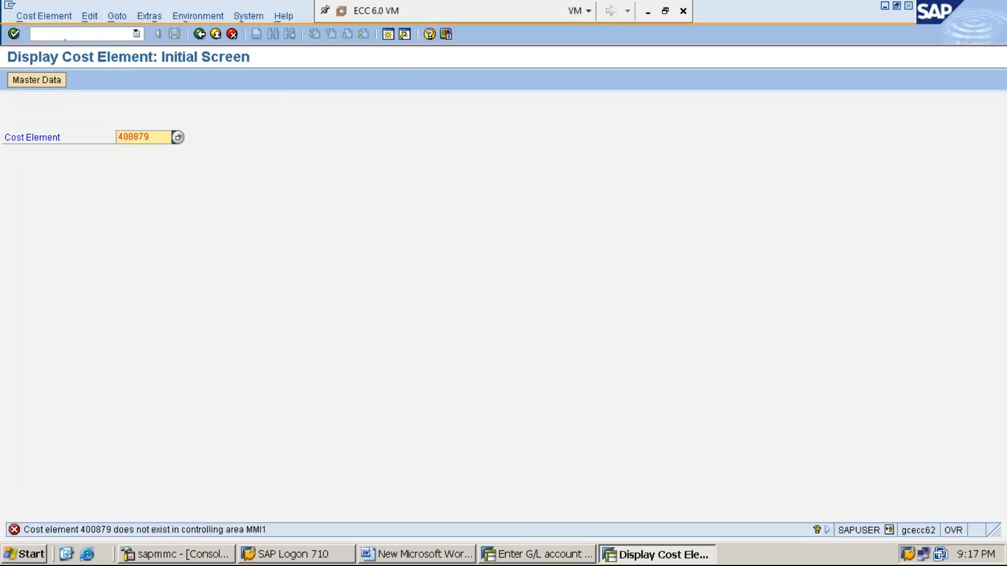
- Open the internal order display transaction /nKO03
left_click(101, 33)
type("/nKO03")
key("Return")
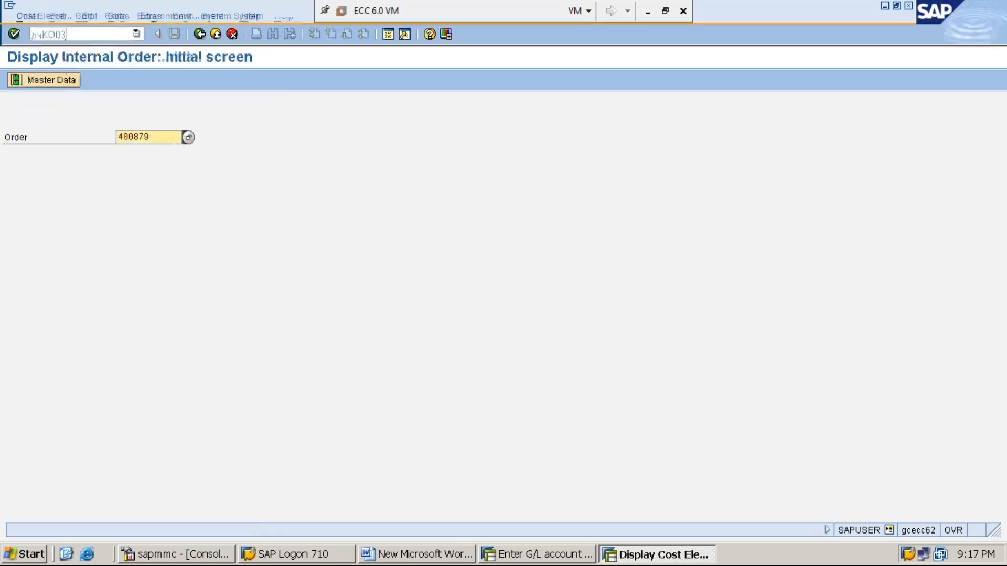
- View order 400879's control data showing status CRTD SETC, then return to the G/L document
key("Return")
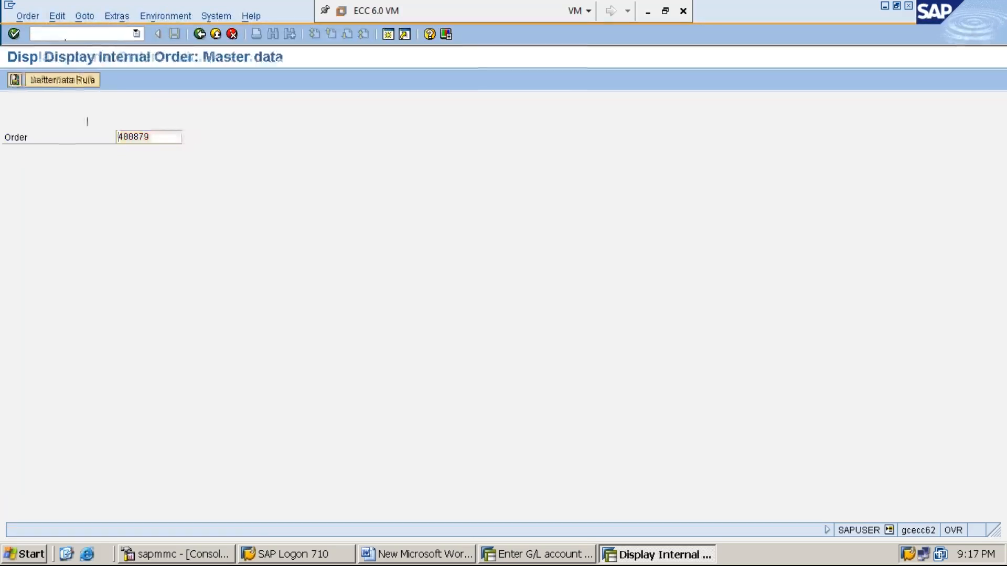
left_click(125, 155)
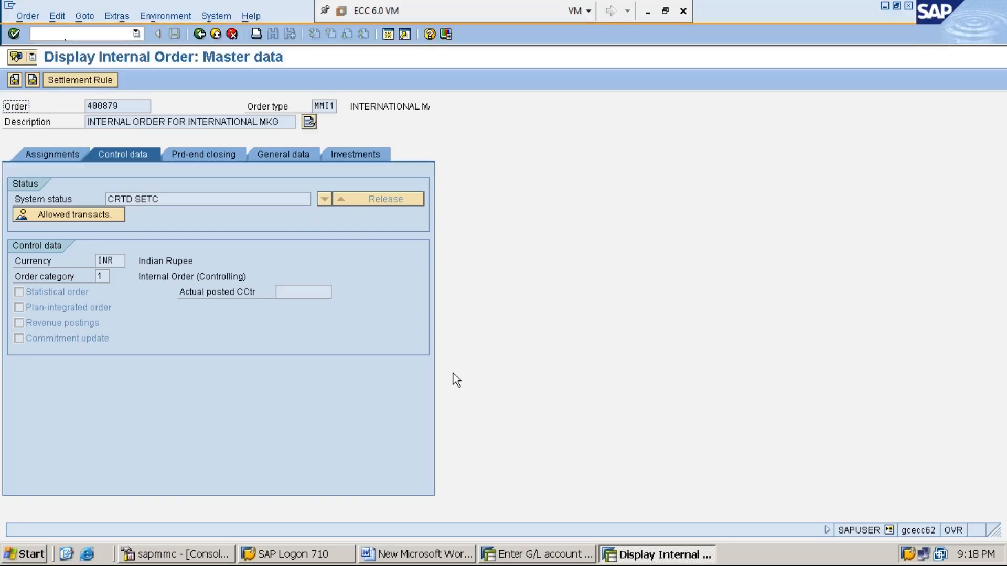
left_click(435, 556)
left_click(538, 554)
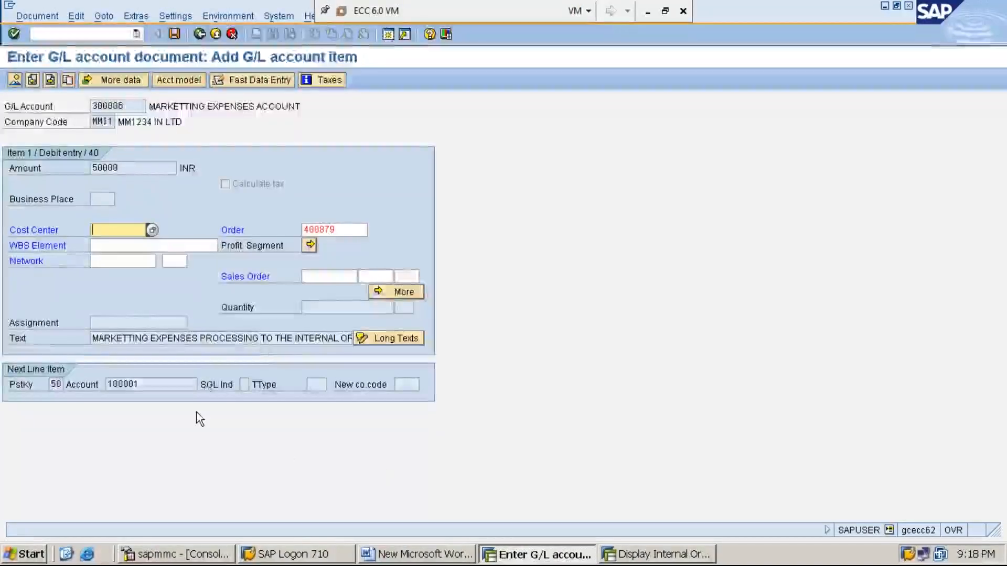
- Recheck the line item for order 400879 in SAP, then return to the Word notes
key("Return")
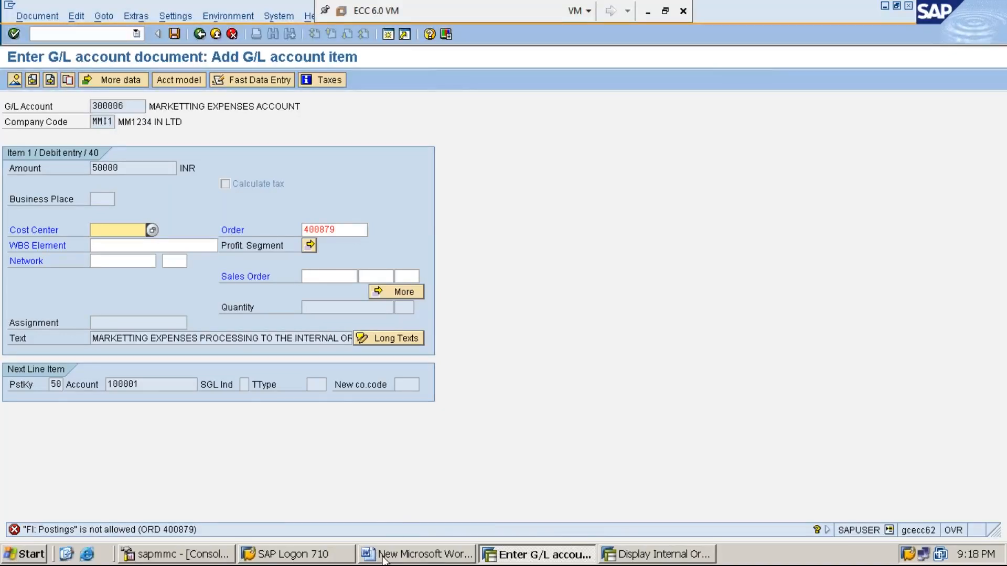
left_click(428, 557)
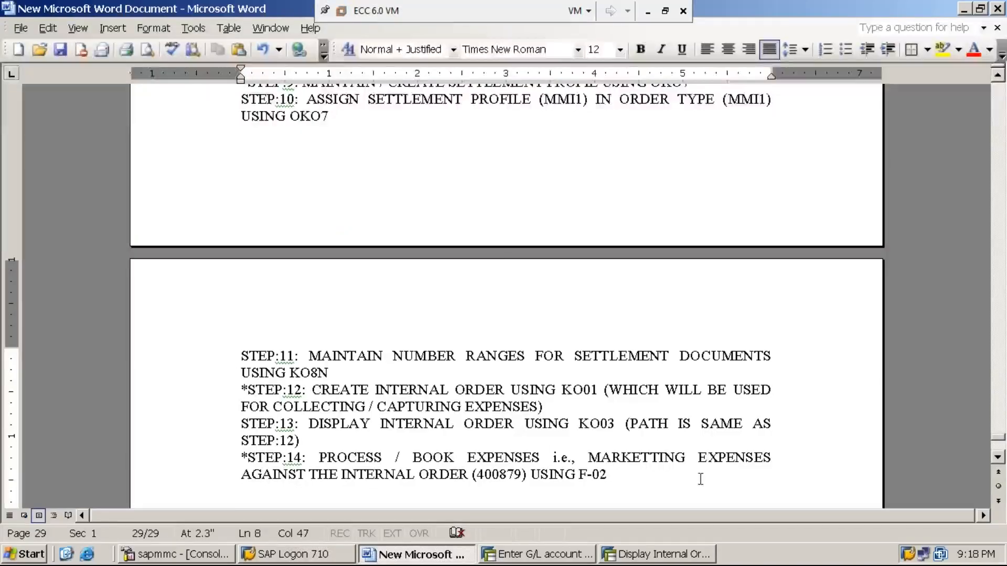
- Add the line 'STEP:15: RESOLVING THE ERROR THROWN BY THE SYSTEM AT STEP:14 USING KO02'
key("Return")
type("STET")
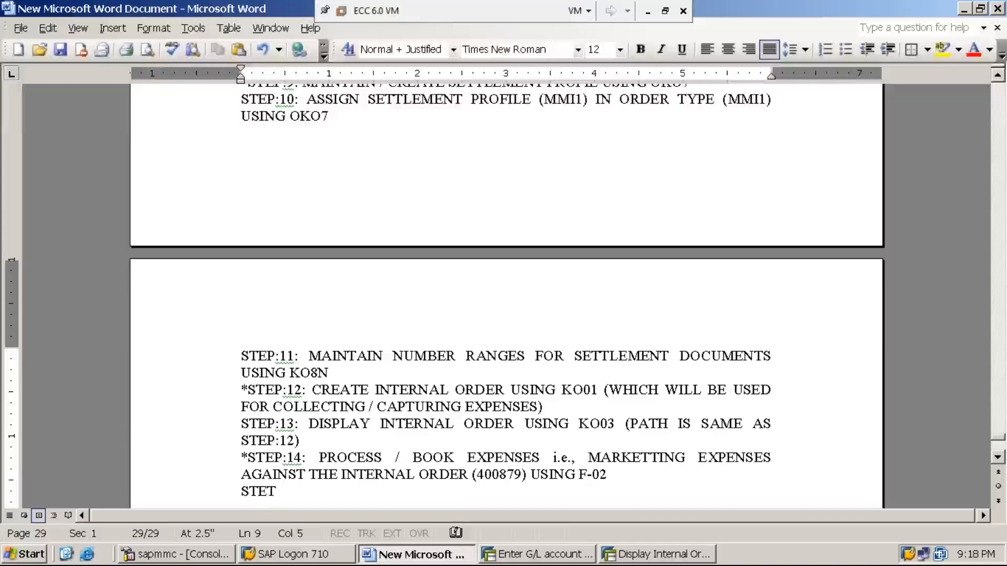
key("BackSpace")
type("P:13")
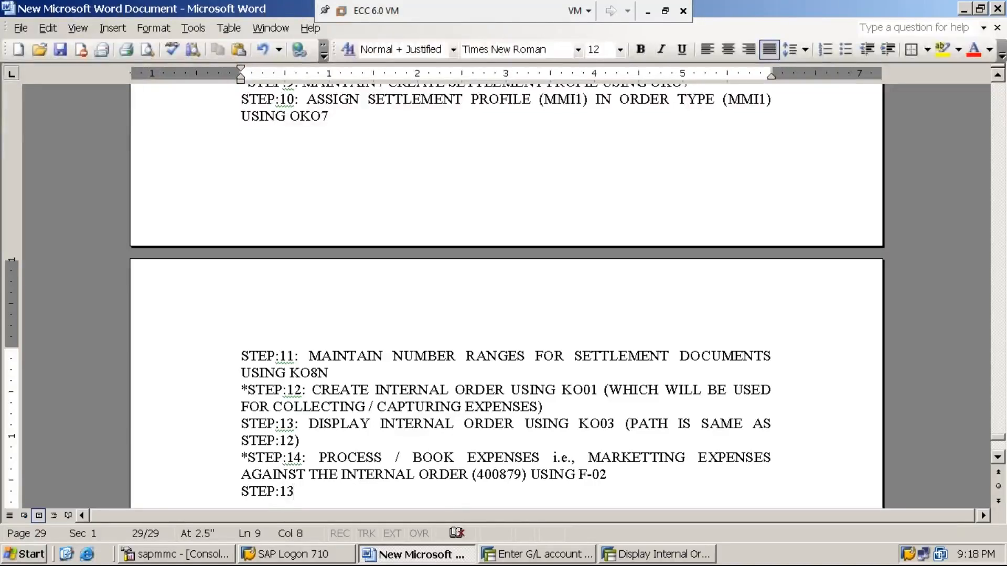
key("BackSpace")
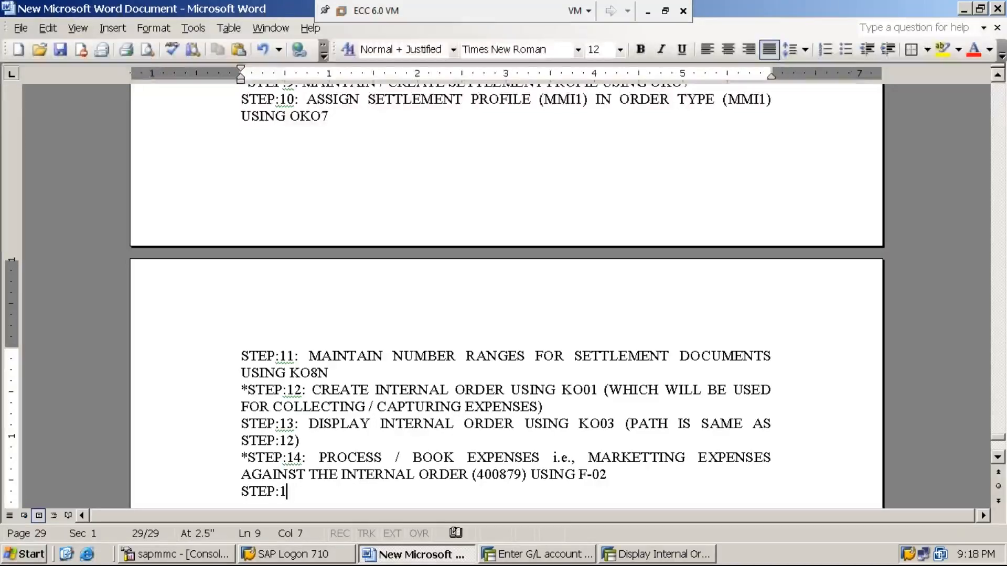
type("5: ")
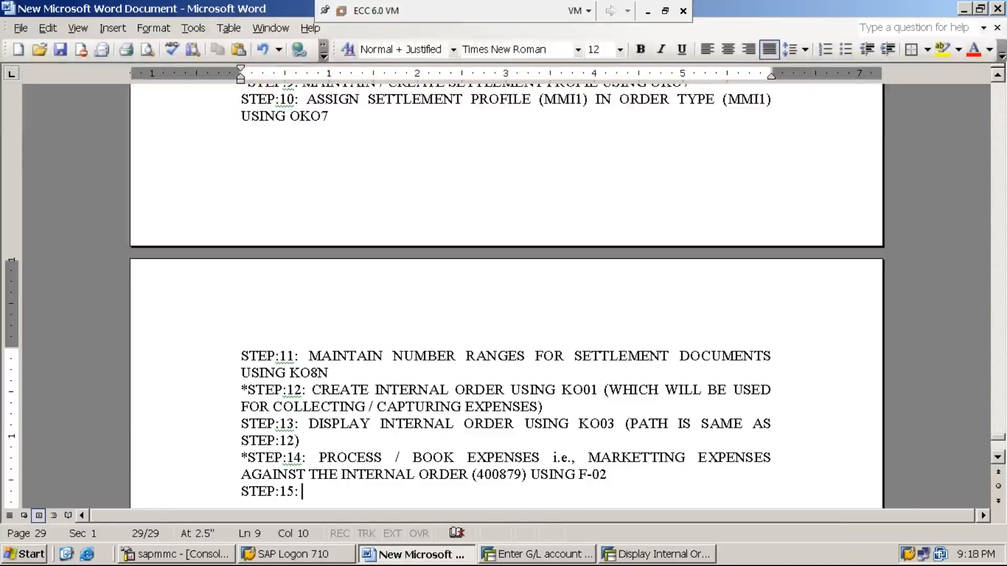
type("RES")
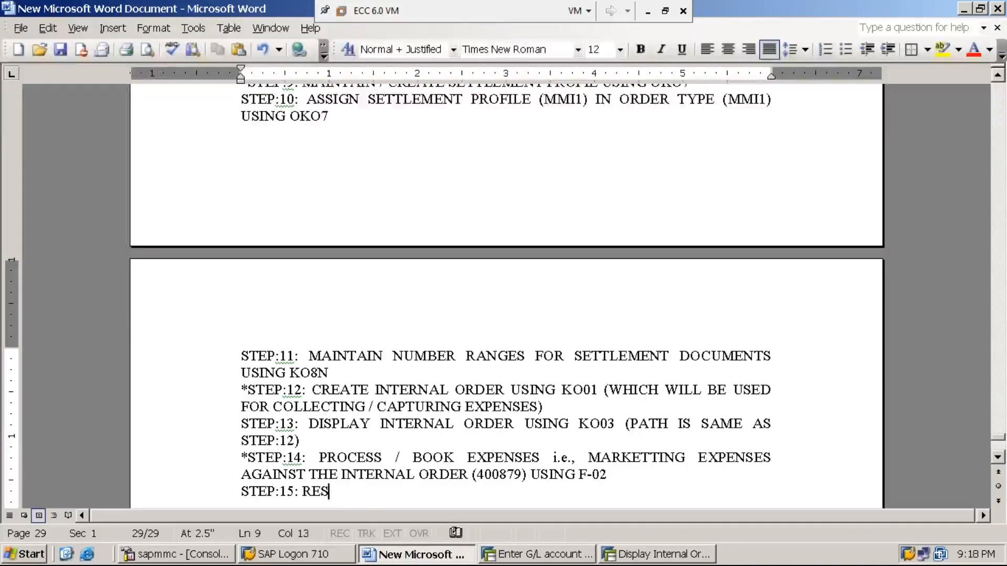
type("OLVING THE ERROR THROWN BY THE SYSTEM AT STEP:14")
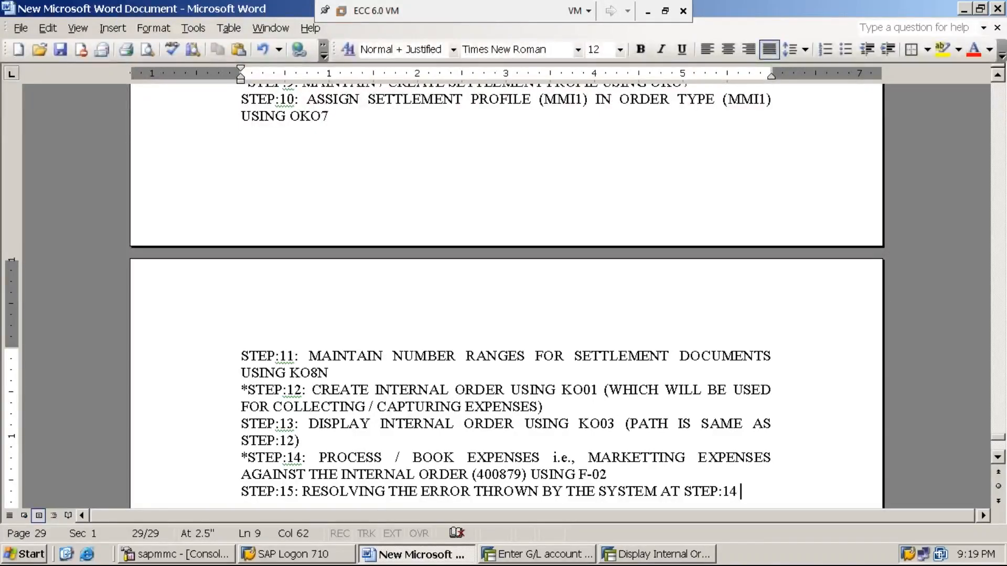
type(" USING KO2")
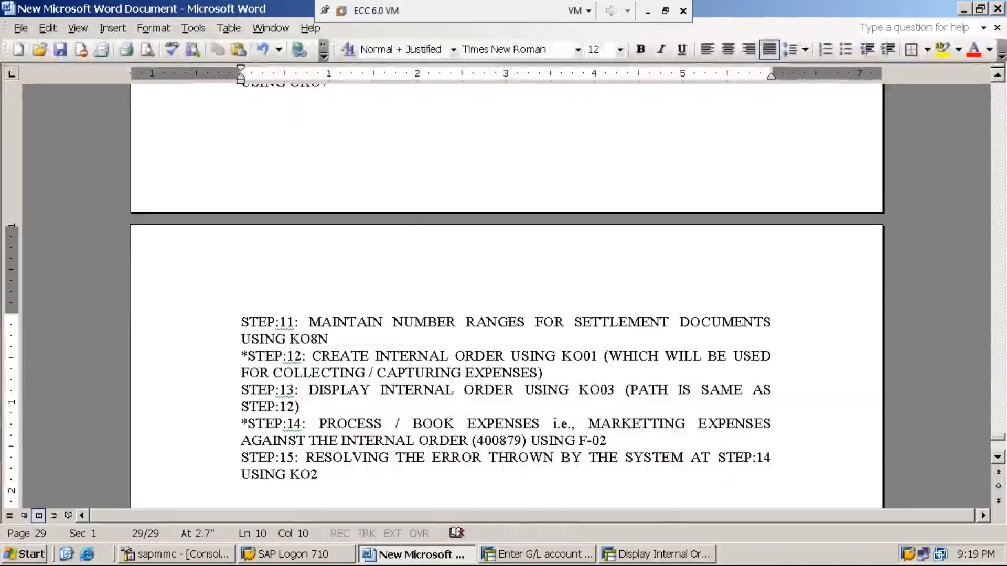
key("BackSpace")
type("02")
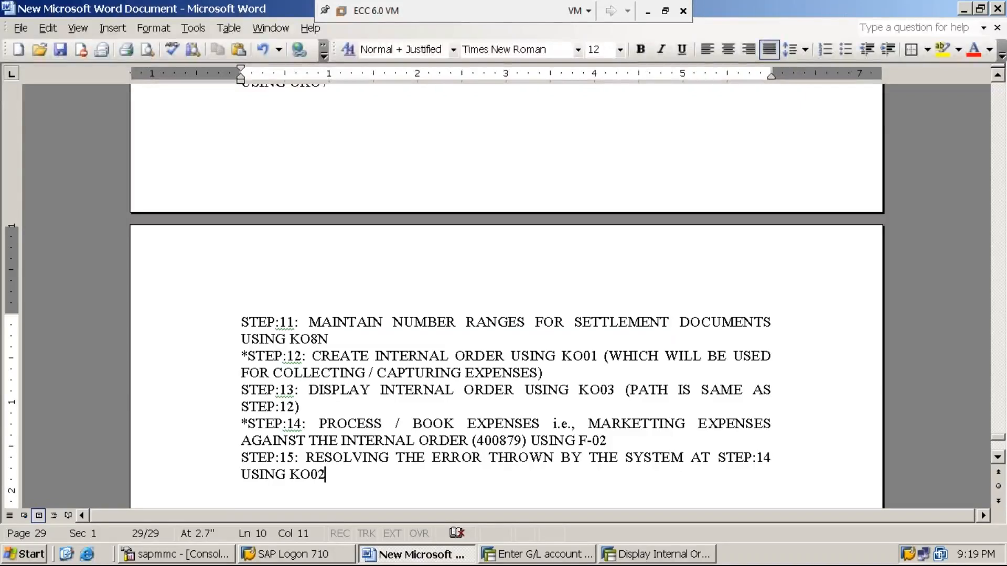
- Below it, explain the error is because of the internal order's current CREATED STATUS
key("Return")
key("Return")
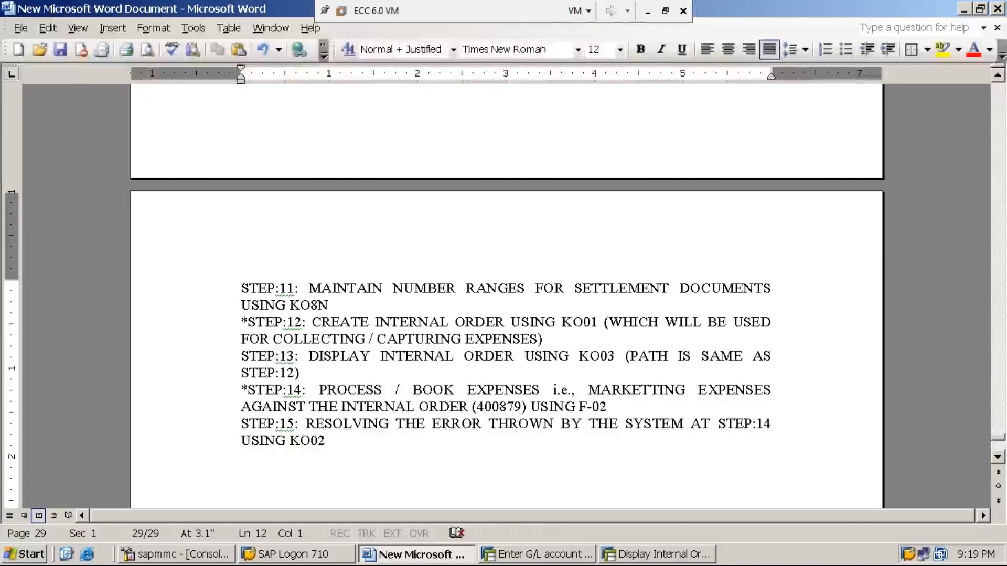
type("THE ERROR IS BO")
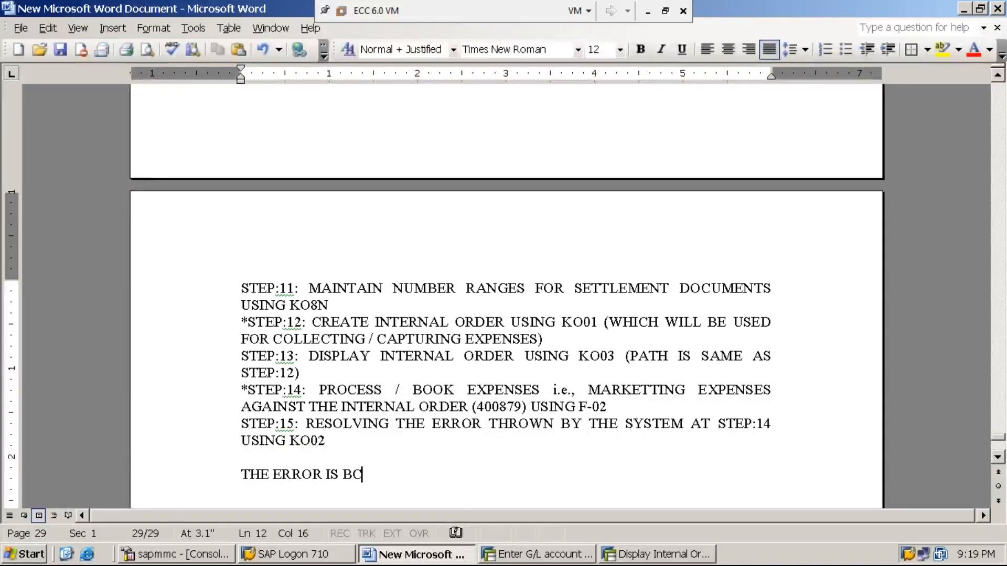
key("BackSpace")
type("ECA")
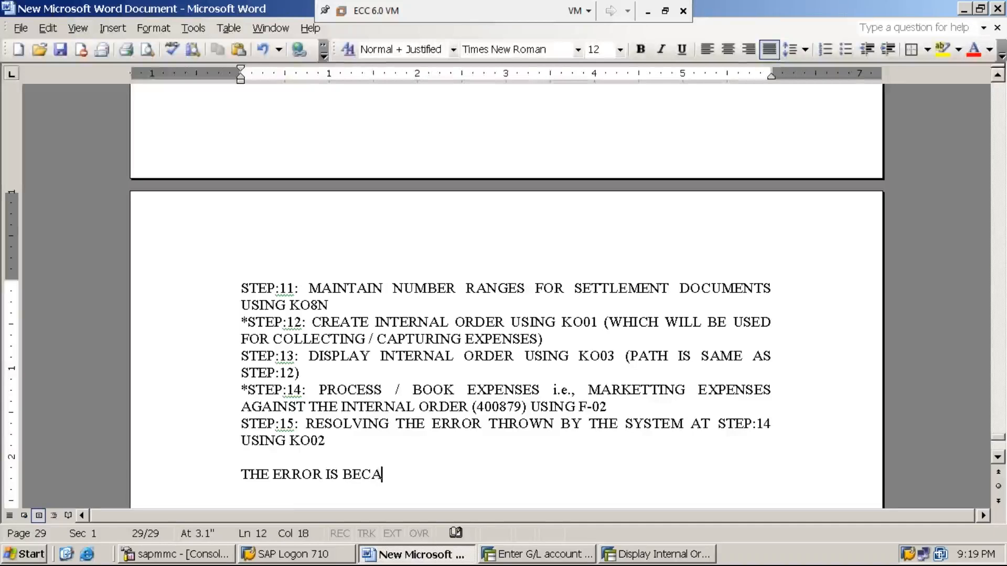
type("USE OF THE ")
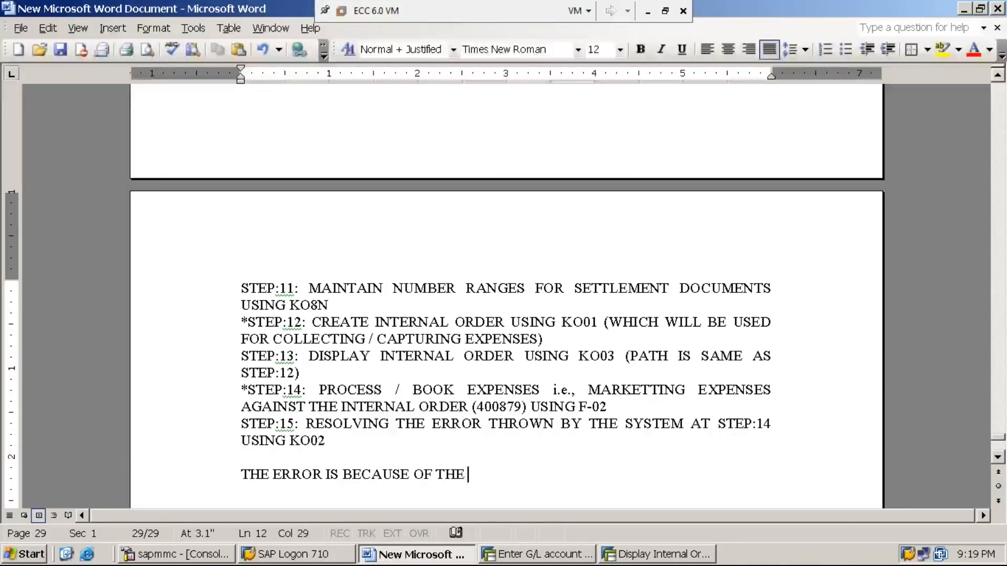
type("CURRENT STA")
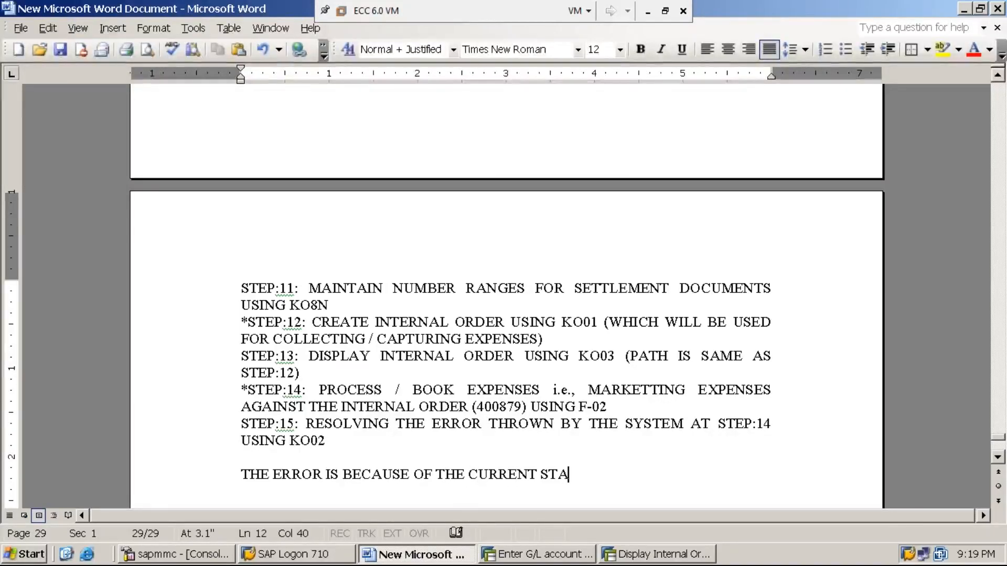
type("TUS OF THE INE")
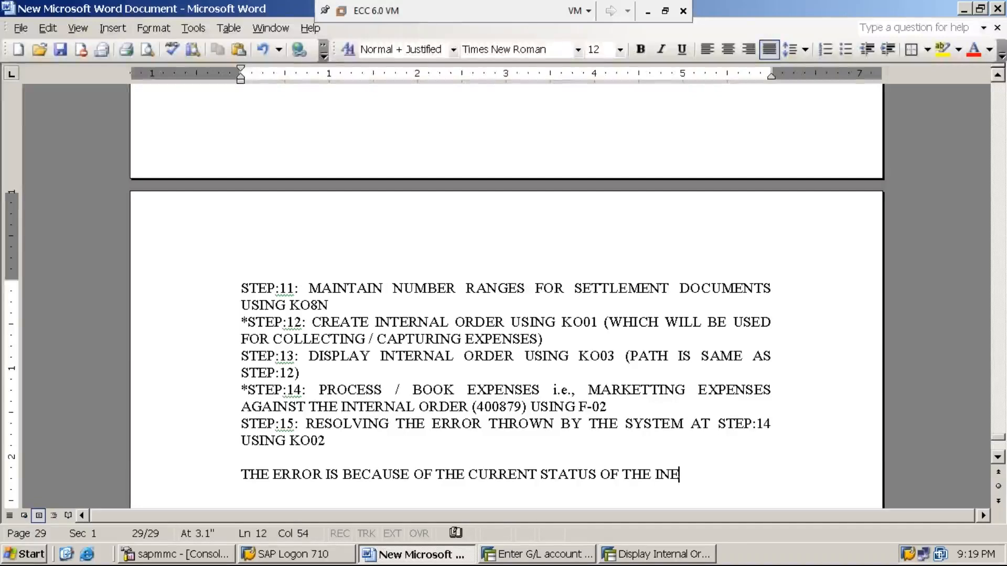
type("RNAL ORDER ")
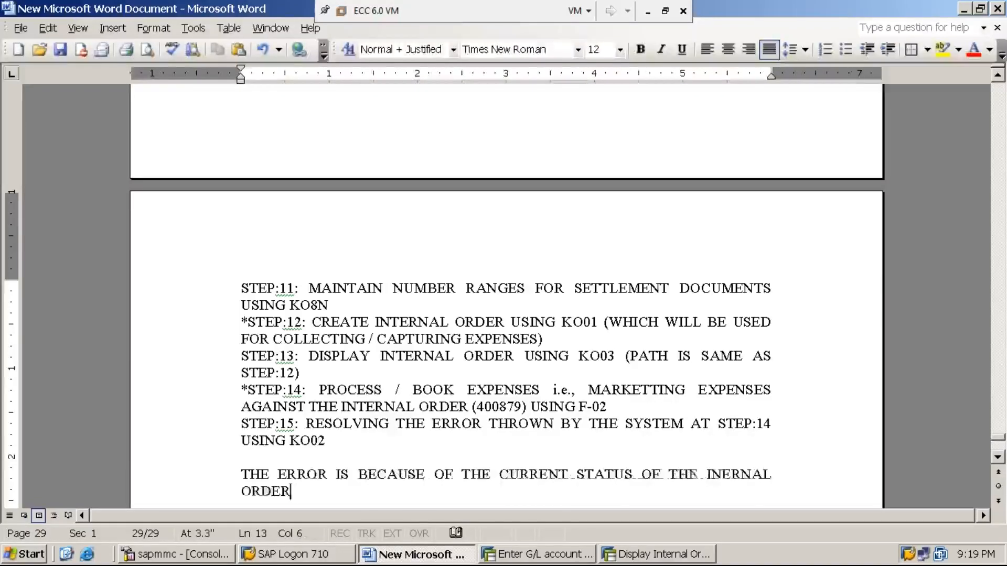
type("i.e.,")
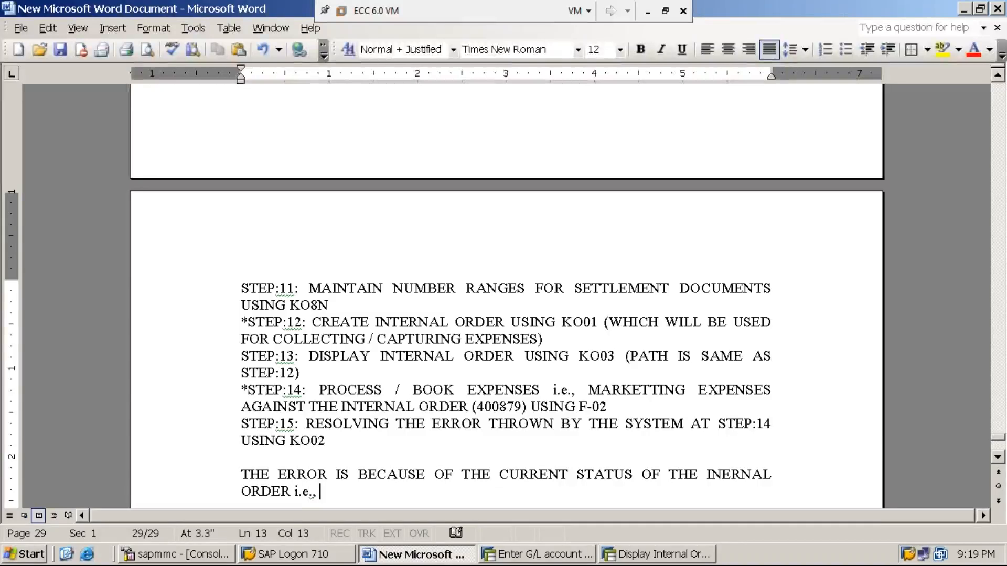
type(" CREATE")
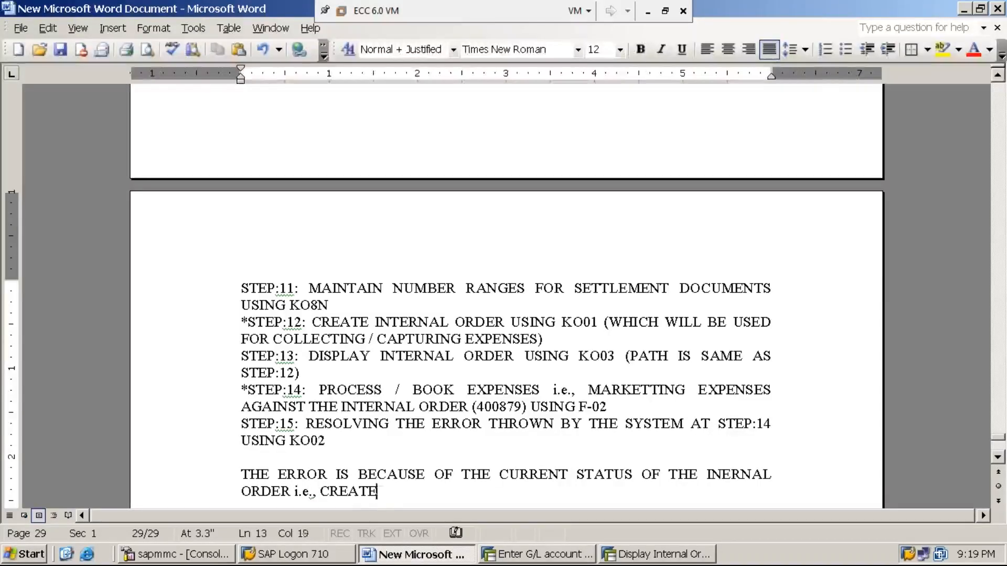
type("D STATUS")
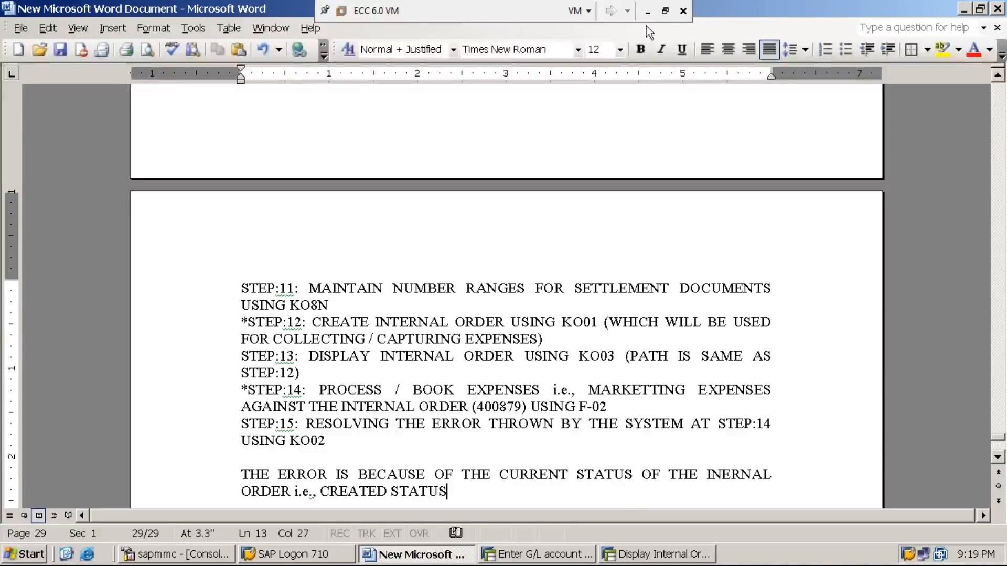
- End the explanation with a period and tidy the blank lines around it
left_click(648, 12)
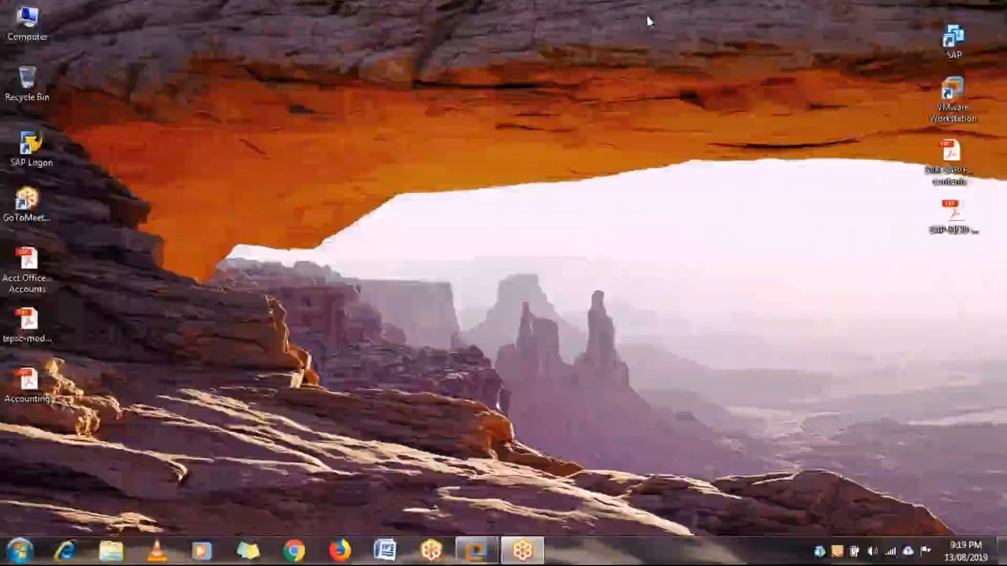
left_click(477, 550)
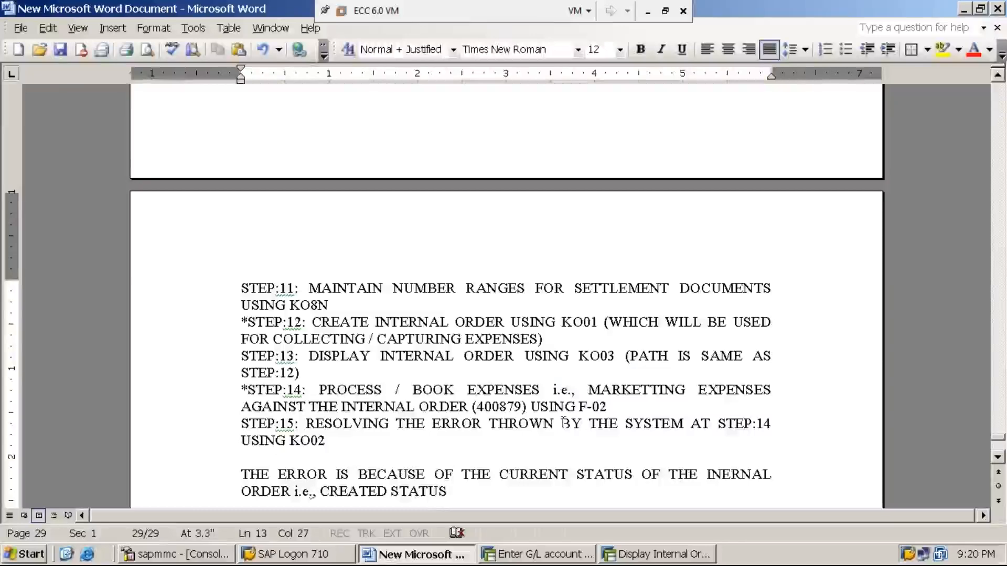
type(".")
key("Return")
key("Return")
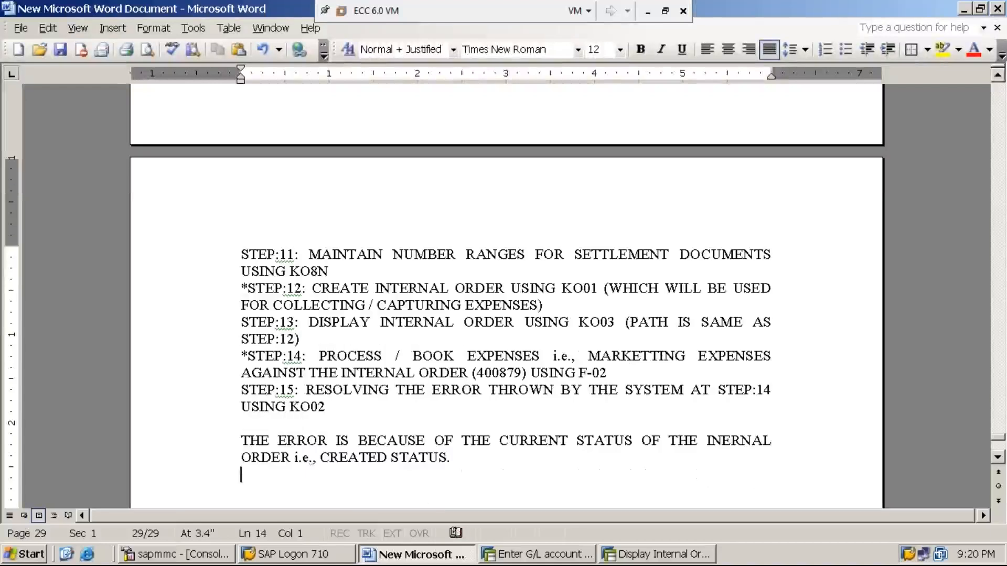
type("h")
left_click(241, 424)
key("BackSpace")
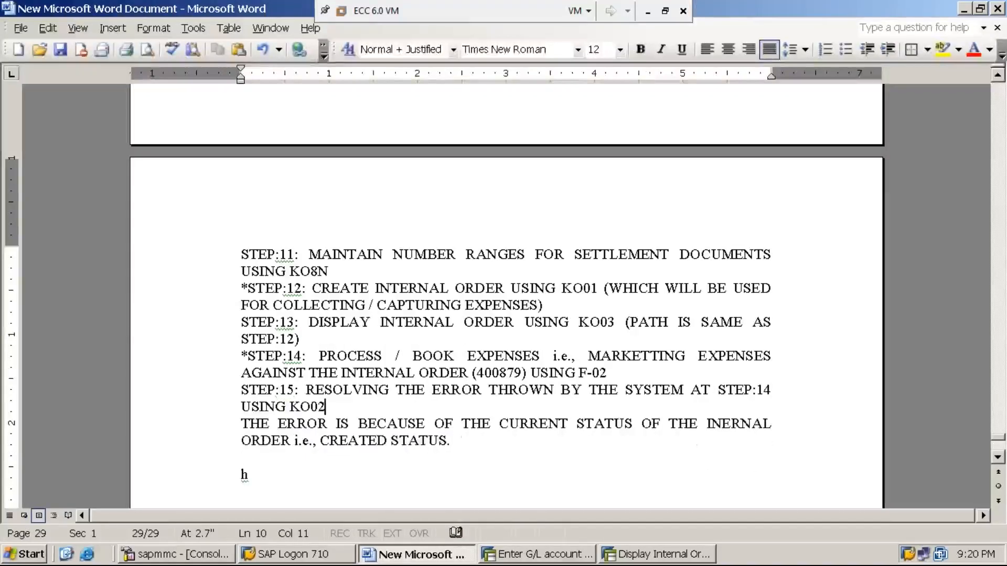
key("Return")
key("Down")
key("Down")
key("Down")
key("Down")
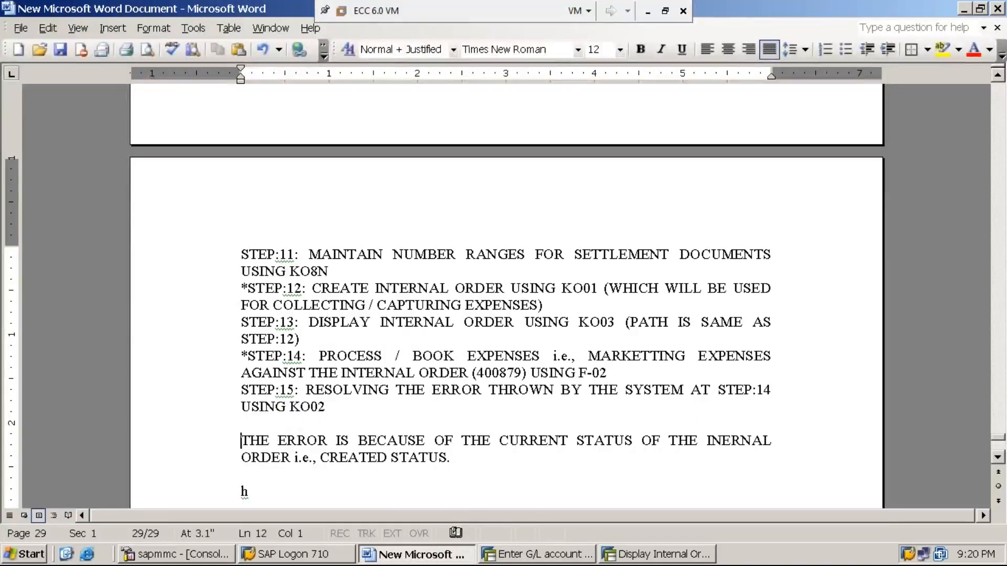
key("Delete")
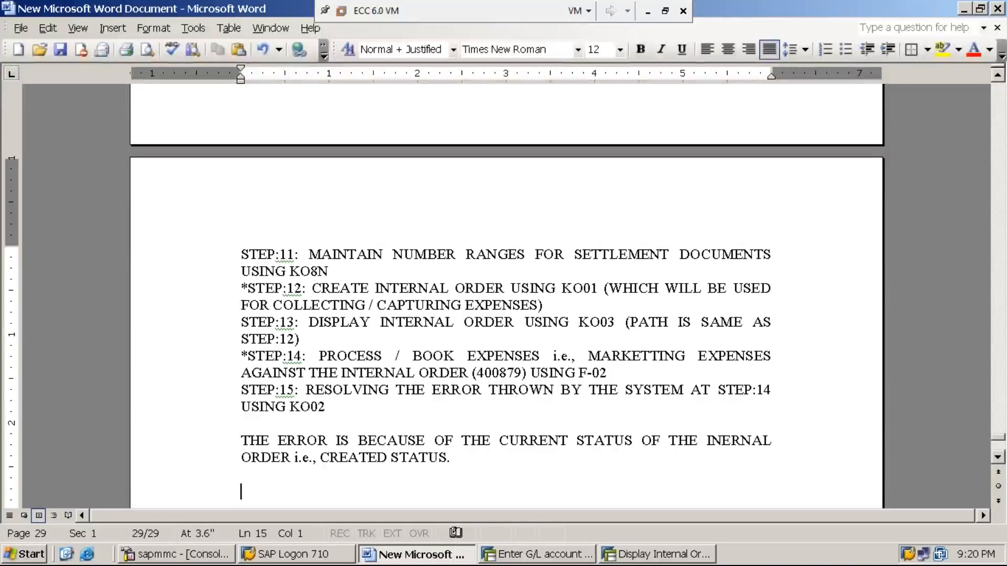
left_click(465, 463)
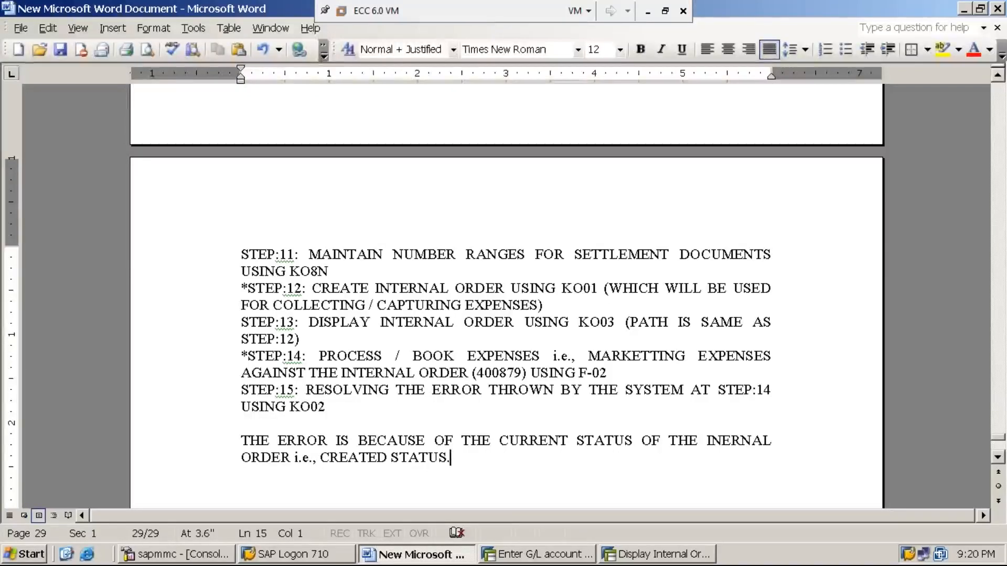
- Add that in CREATED STATUS the order won't allow end users to process / book expenses on it
type("WH")
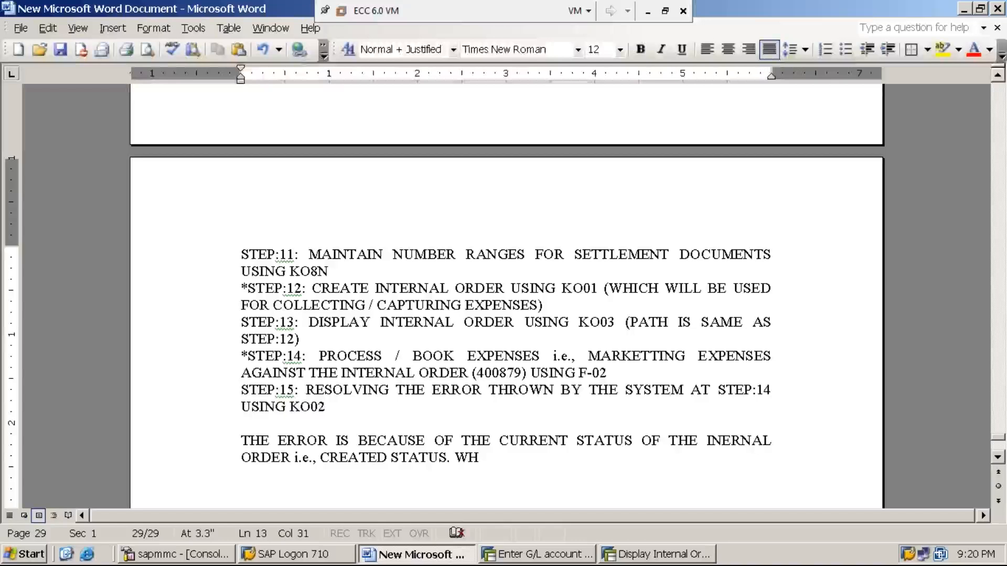
type("EN THE ST")
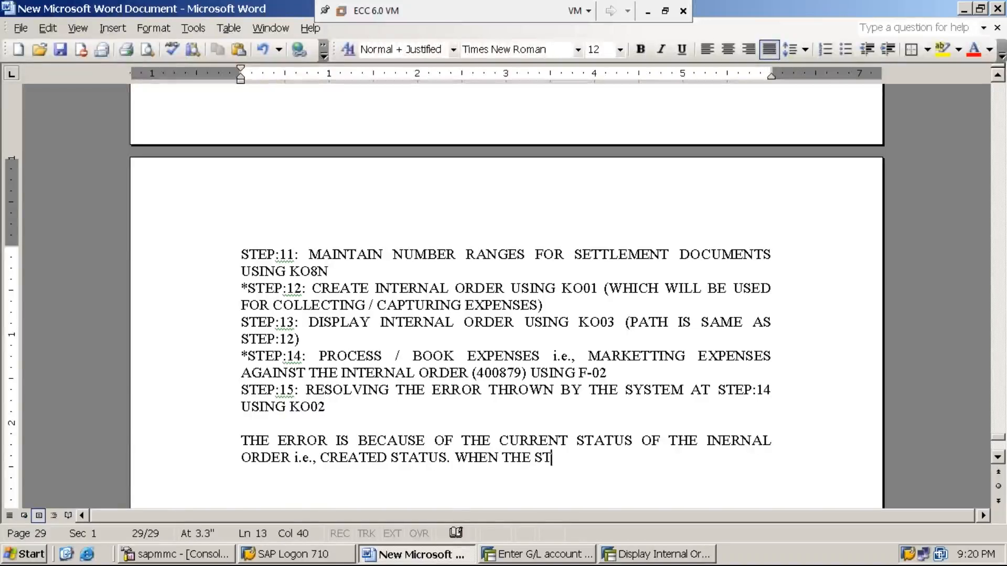
type("ATUS OF INT")
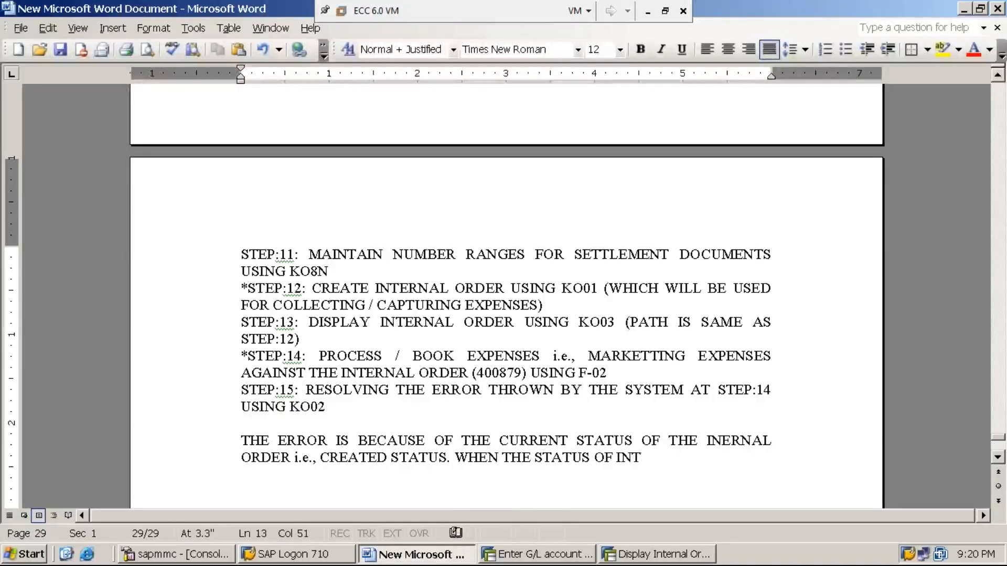
type("ERNAL ORDER IS")
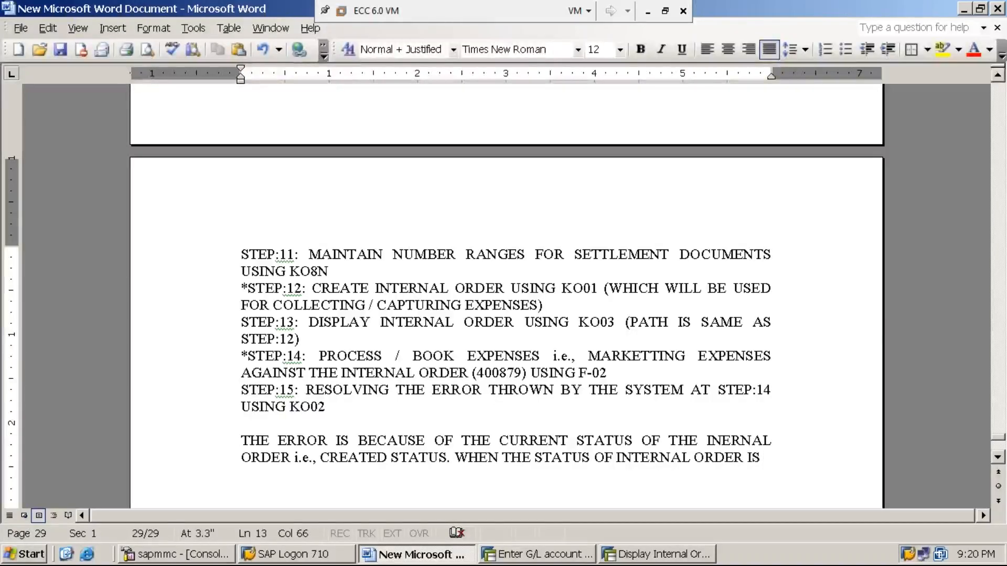
type(" CREATES")
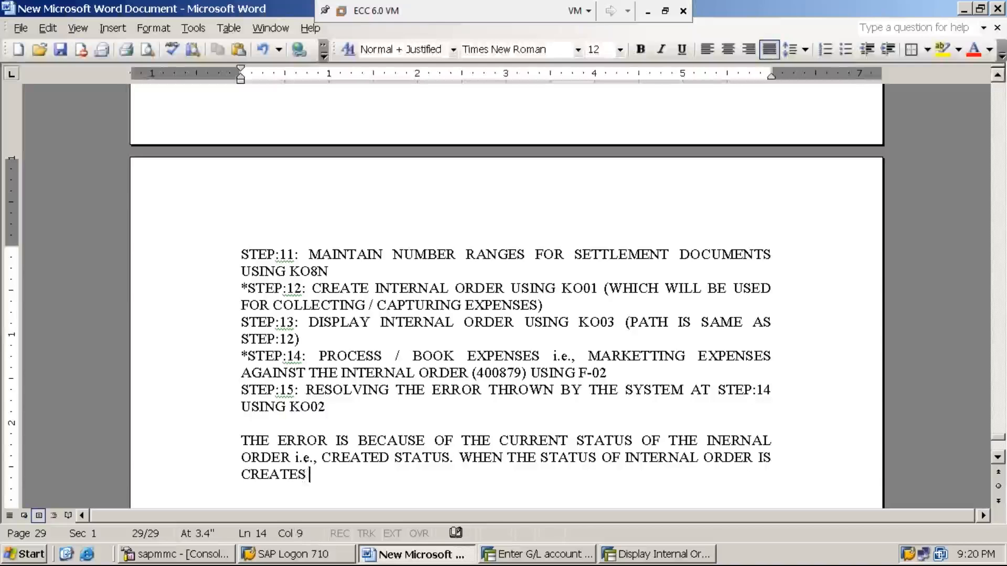
key("BackSpace")
key("BackSpace")
type("D STATUS")
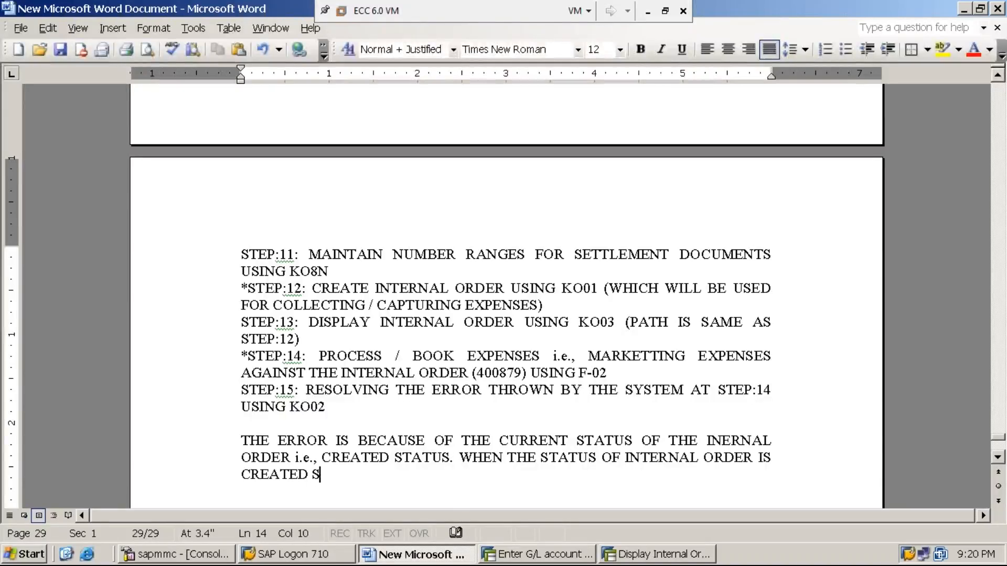
type(", ")
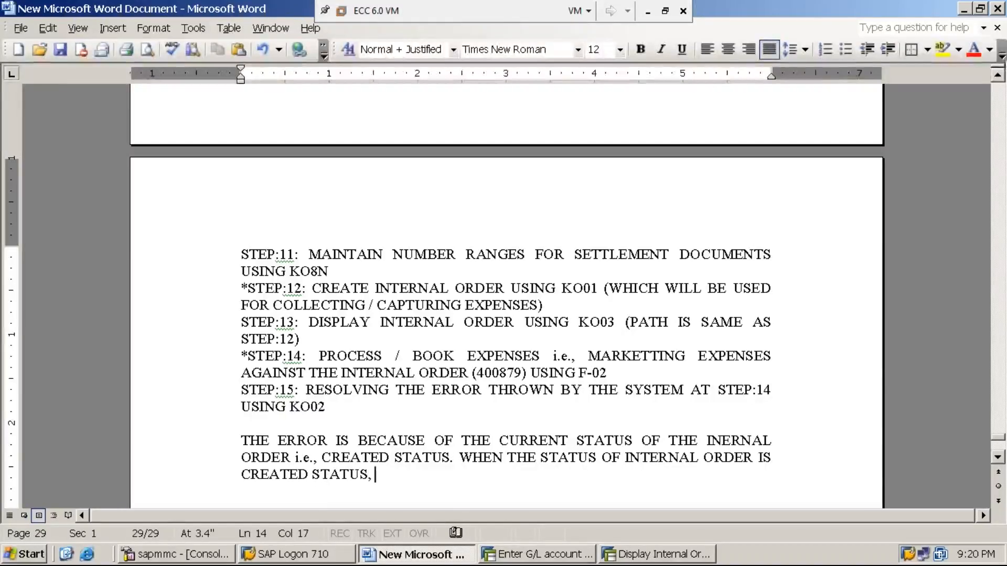
type("IT WILLNOT")
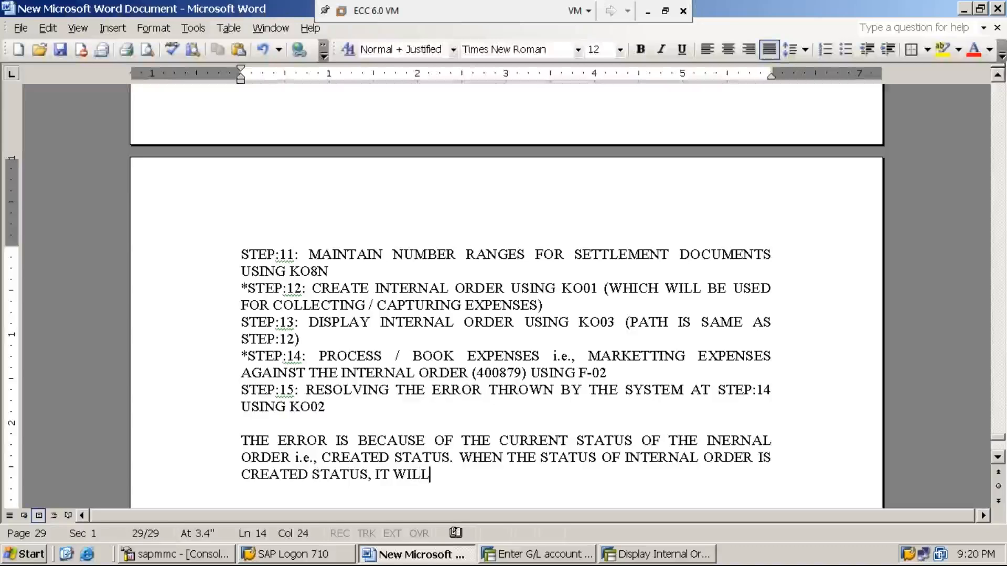
key("BackSpace")
key("BackSpace")
key("BackSpace")
key("BackSpace")
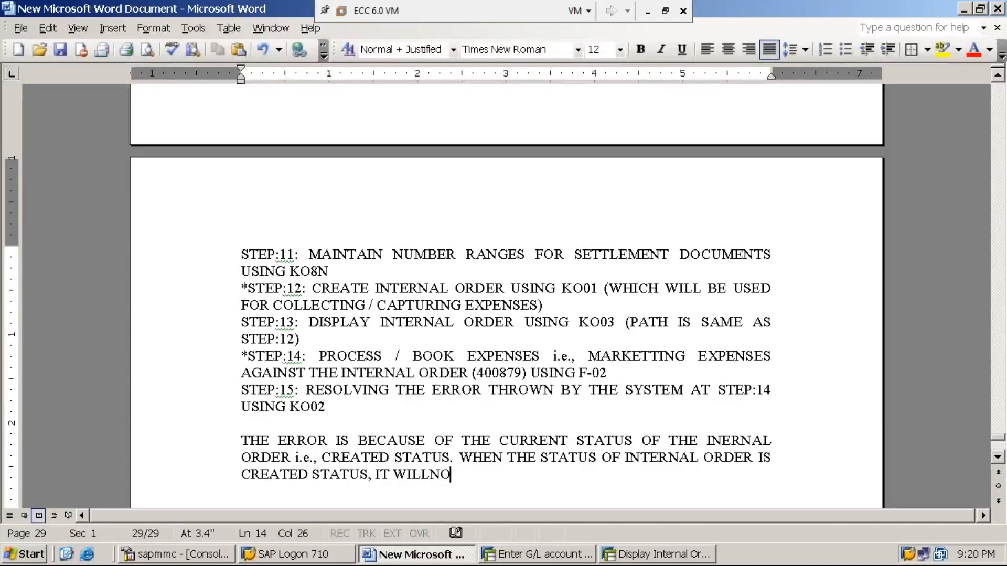
type("NOT ALLOW ")
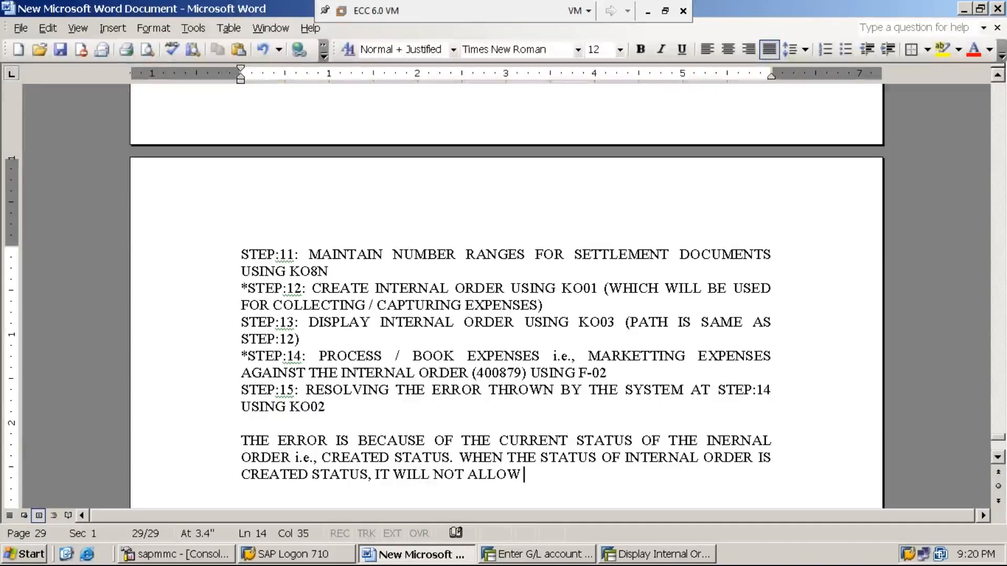
type("THE END")
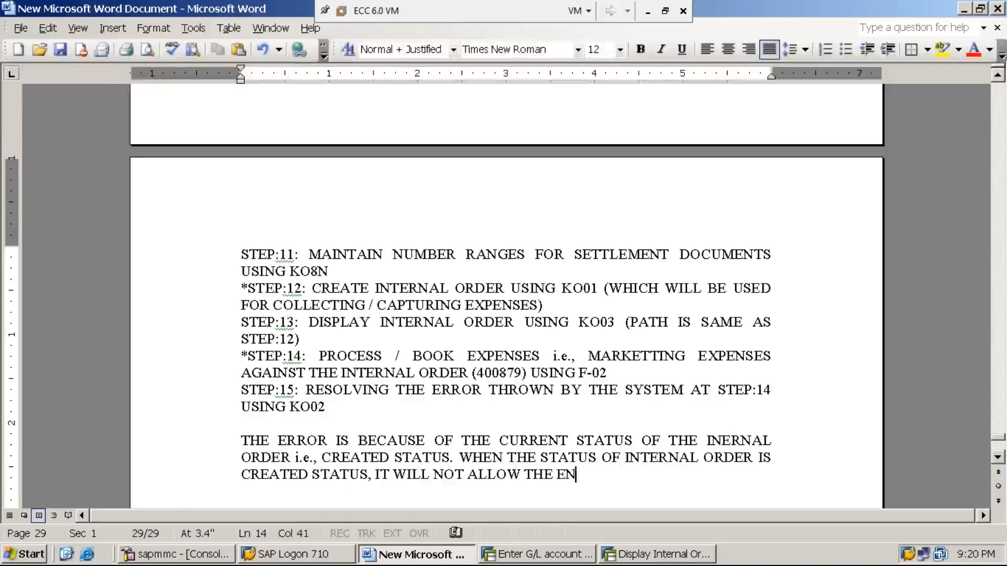
type("RS")
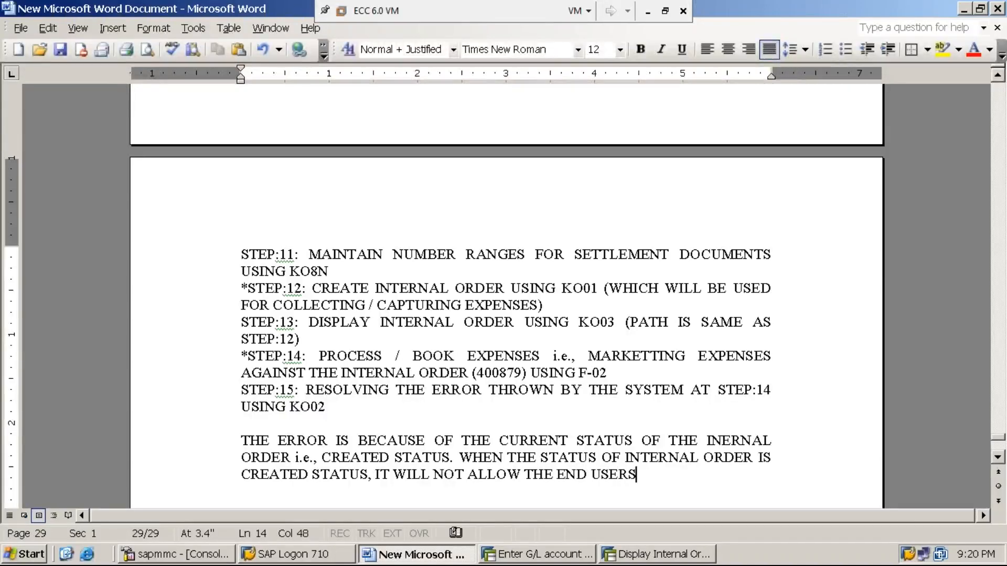
type(" TO PROCE")
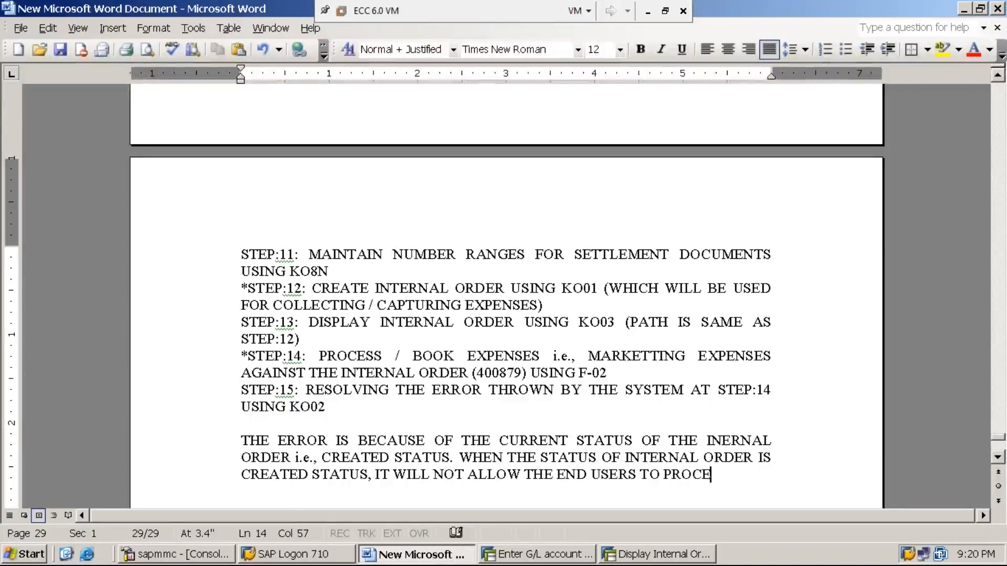
type("SS / BOKK")
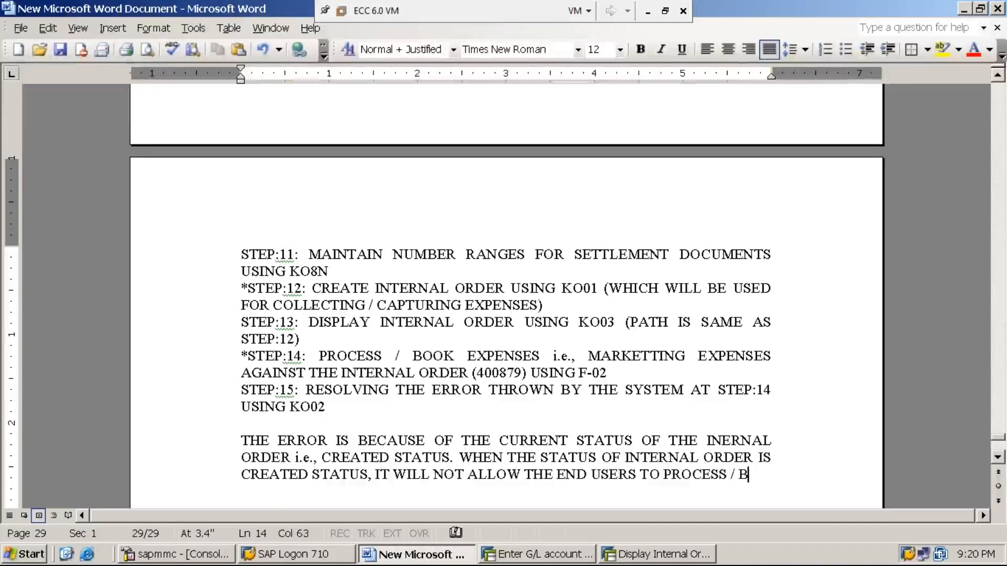
key("BackSpace")
key("BackSpace")
key("BackSpace")
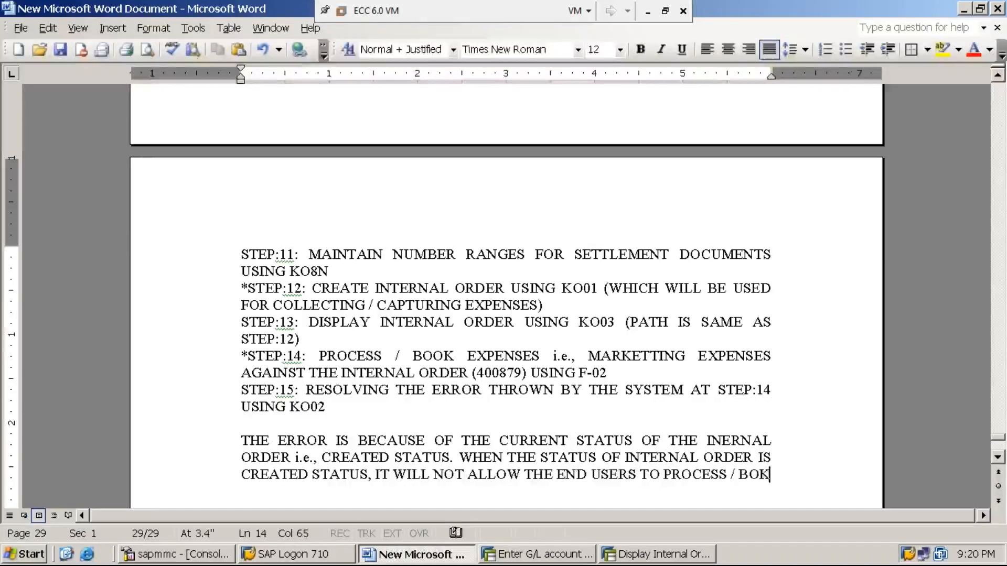
type("OK E")
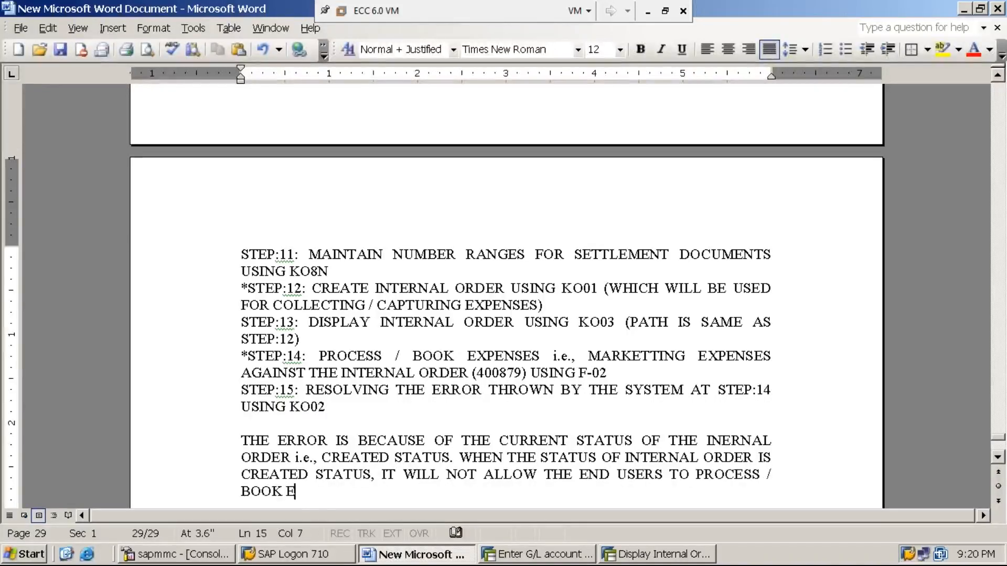
type("XPEN")
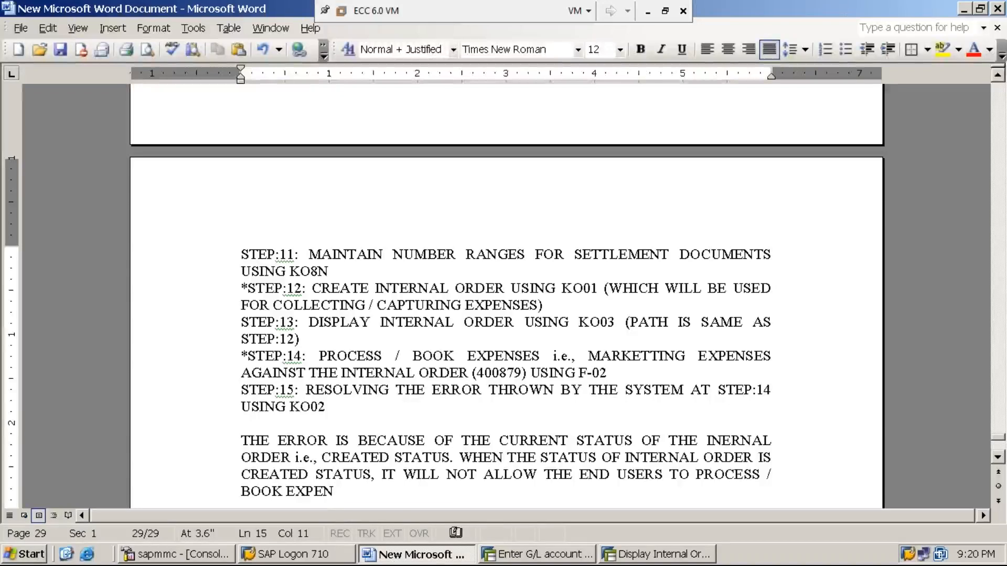
type("SES ON IT.")
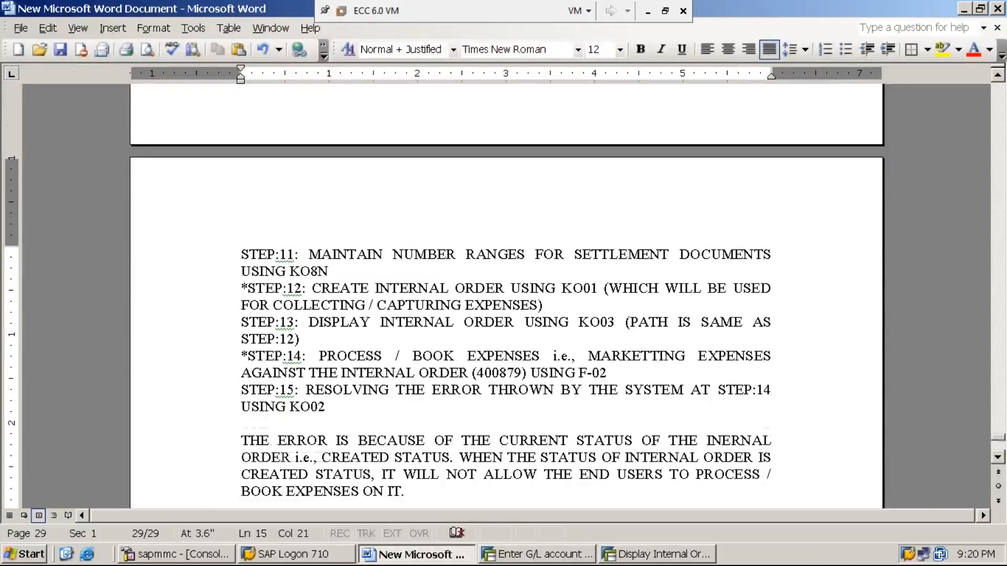
- Start a new paragraph reading 'HENCE, THE CURRENT STATUS OF THE INTERNAL ORDER'
key("Return")
key("Return")
type("HEN")
key("BackSpace")
type("ENCE, THE CUST")
key("BackSpace")
key("BackSpace")
type("REE")
key("BackSpace")
key("BackSpace")
type("REN")
key("BackSpace")
type("ENT STATUS OF THE INT")
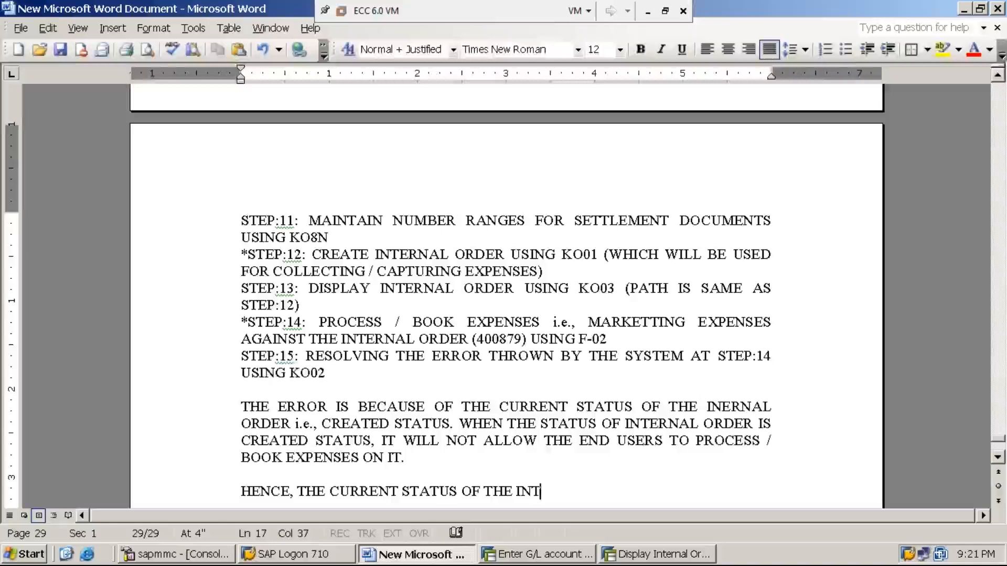
type("ERNAL ORDER")
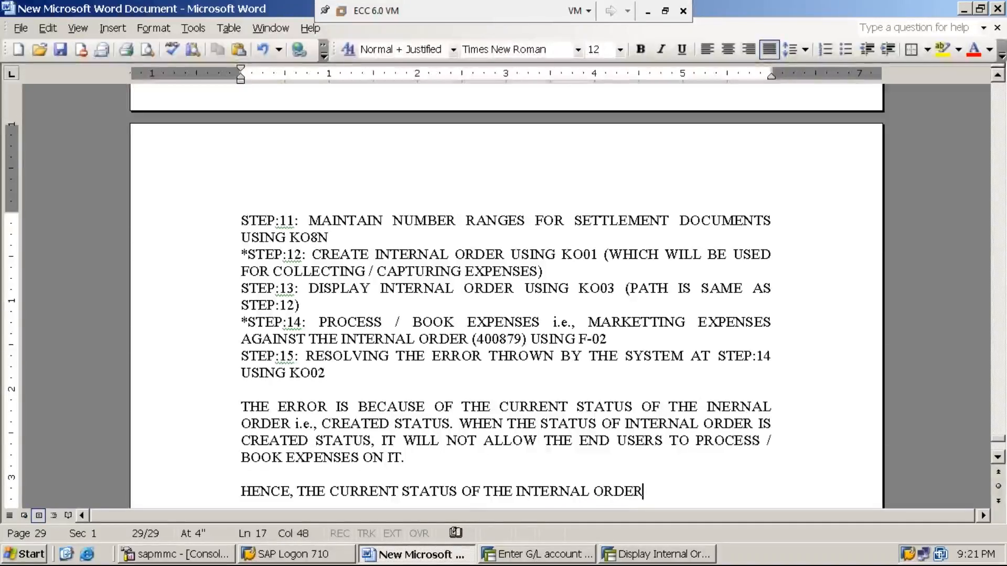
type(" 9")
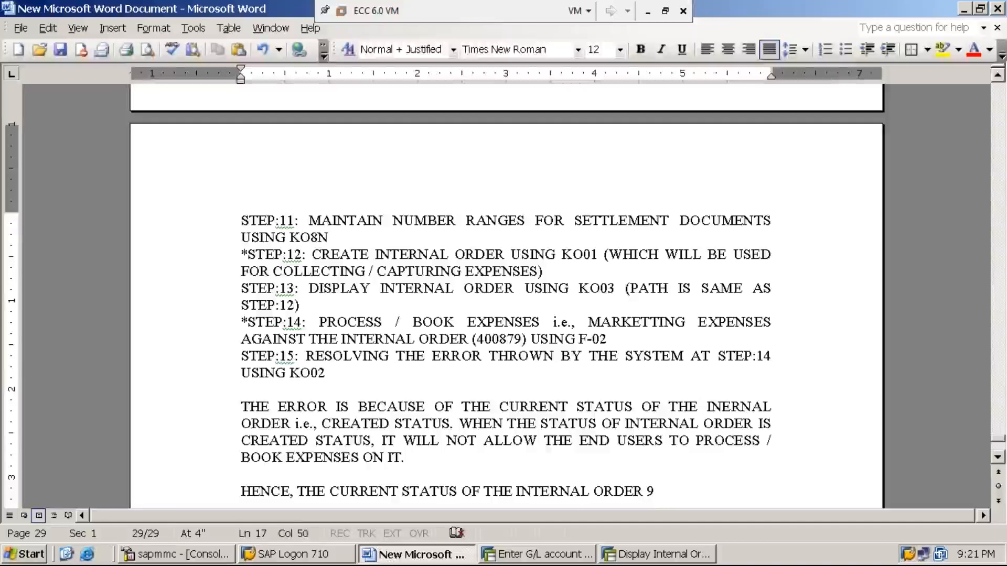
type("i.e.,")
key("Left")
key("Left")
key("Left")
key("Left")
key("BackSpace")
- Continue: '(i.e., CREATED STATUS)' must be changed to "RELEASED STATUS" to book / process expenses
type("(i.e., created")
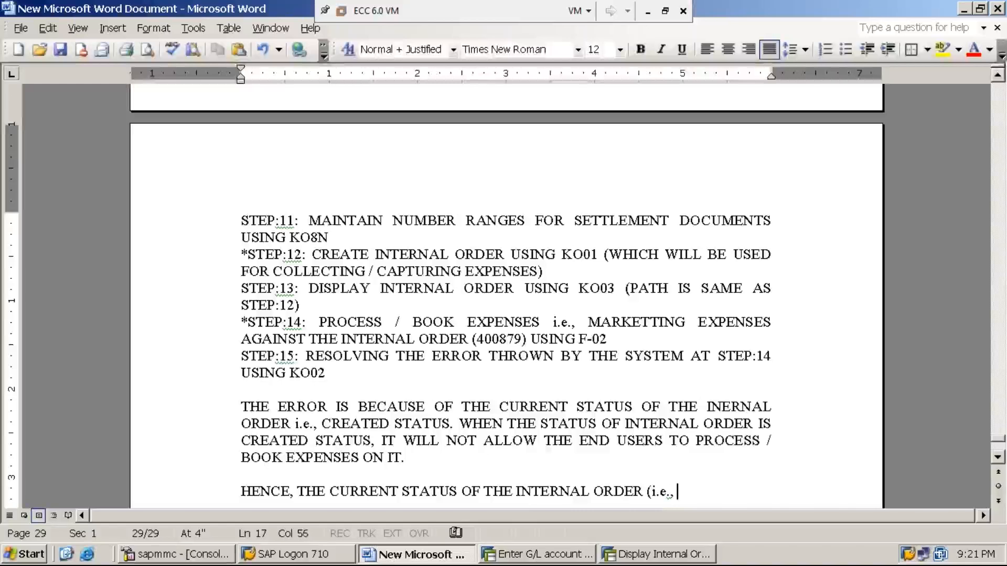
key("BackSpace")
key("BackSpace")
key("BackSpace")
key("BackSpace")
key("BackSpace")
key("BackSpace")
key("BackSpace")
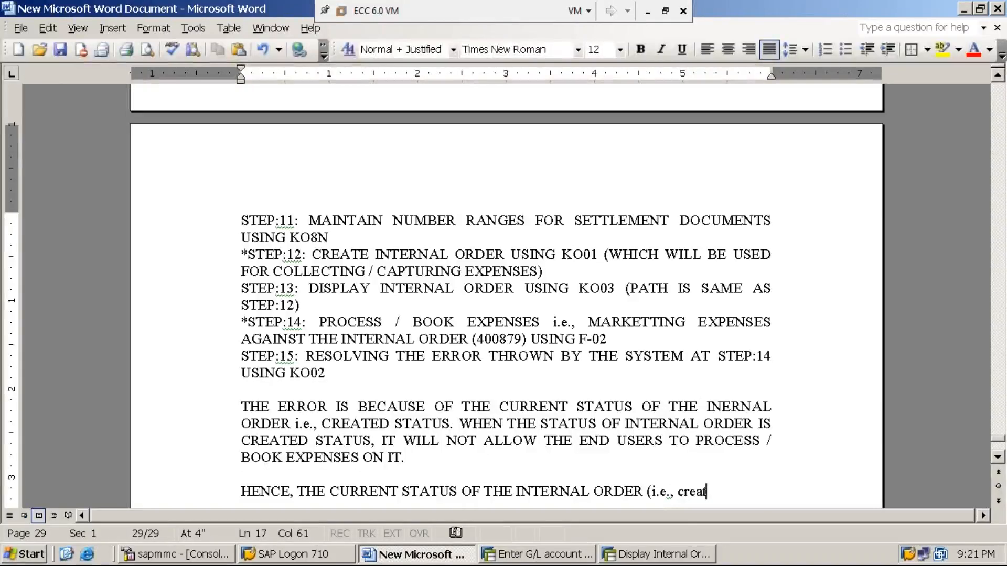
type("CREATES TA")
key("BackSpace")
key("BackSpace")
key("BackSpace")
key("BackSpace")
type("D STATUS")
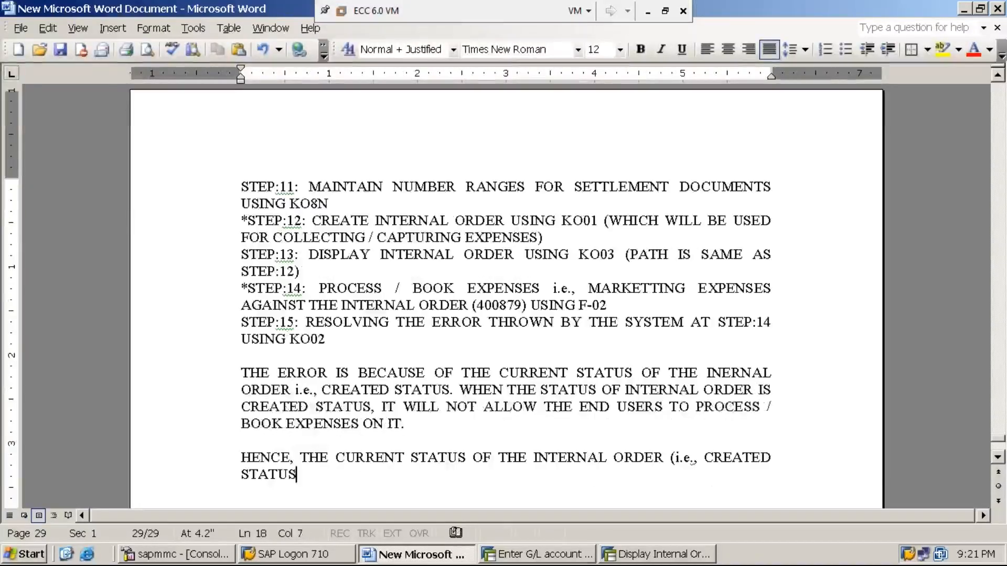
type(") MUS")
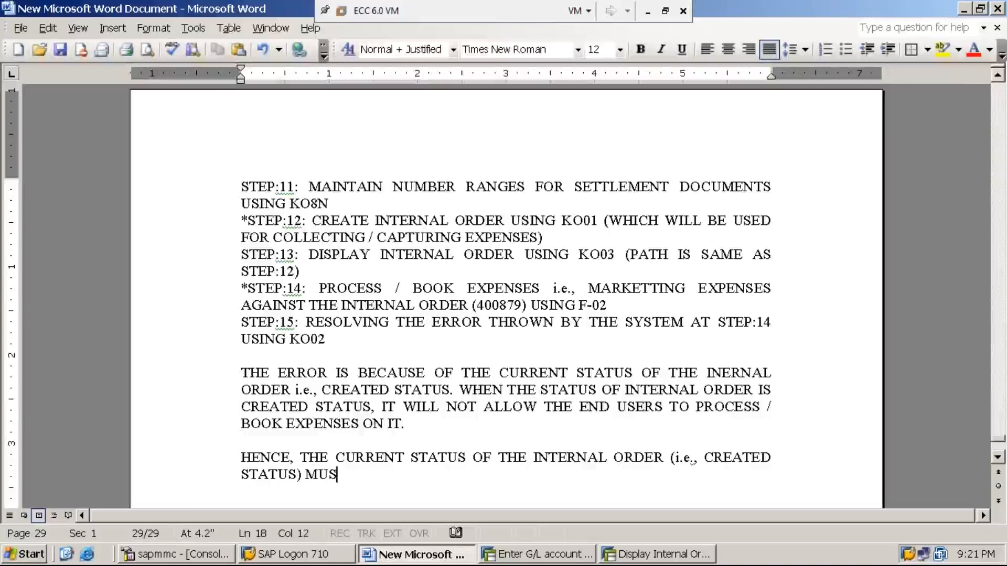
type("T AND SHOULD ")
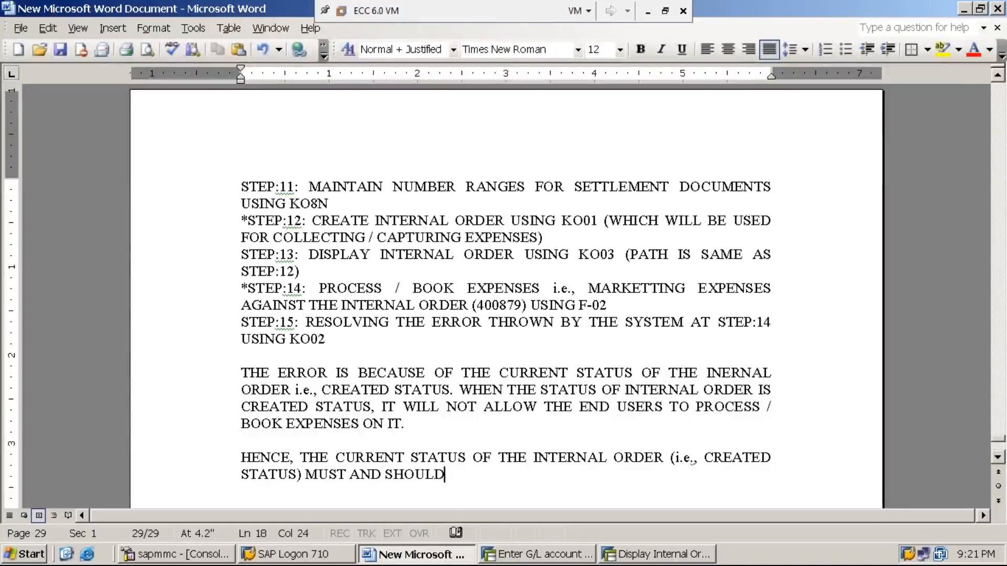
type("BE CHA")
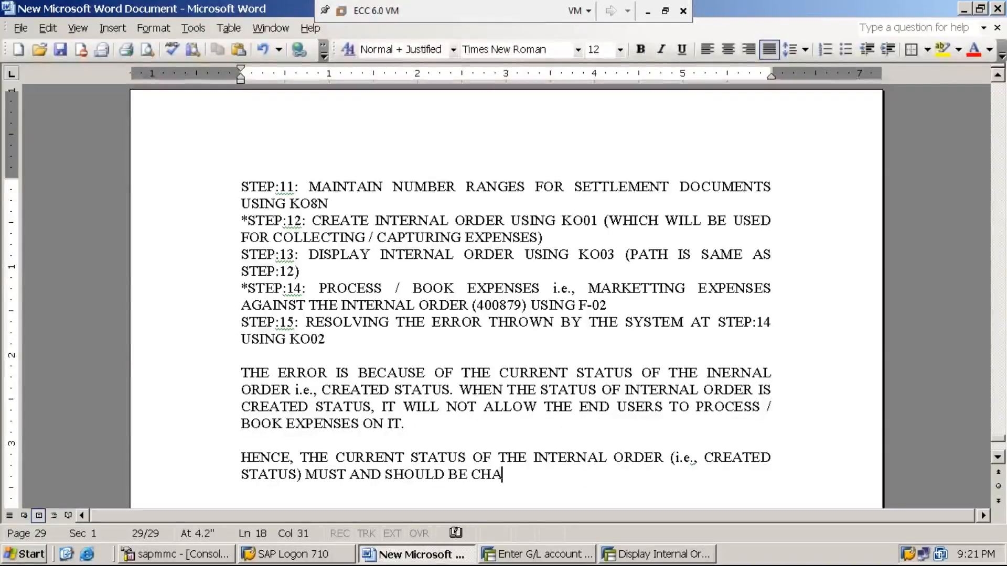
type("GED TO ")
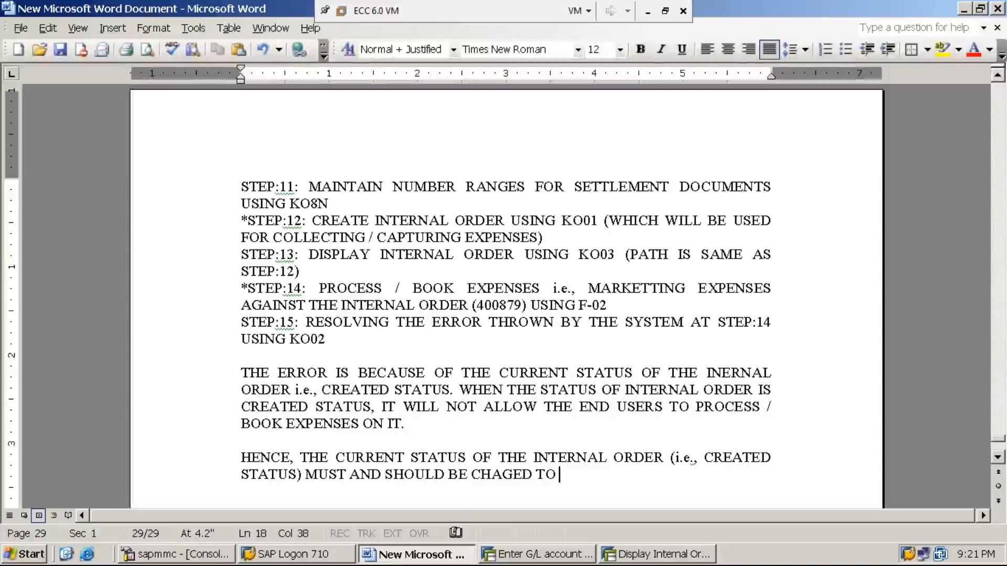
type("A STATU")
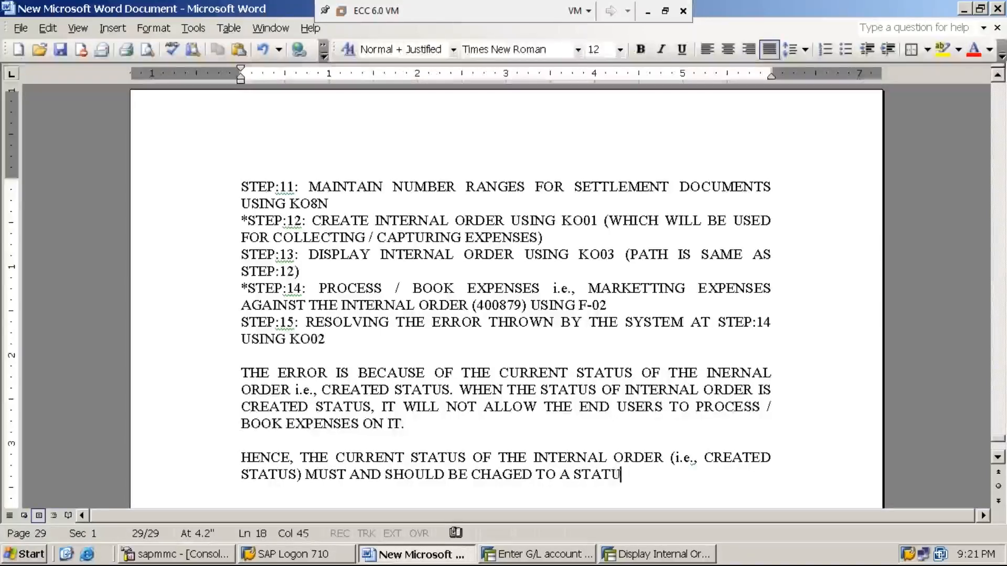
type("S CALLED ")
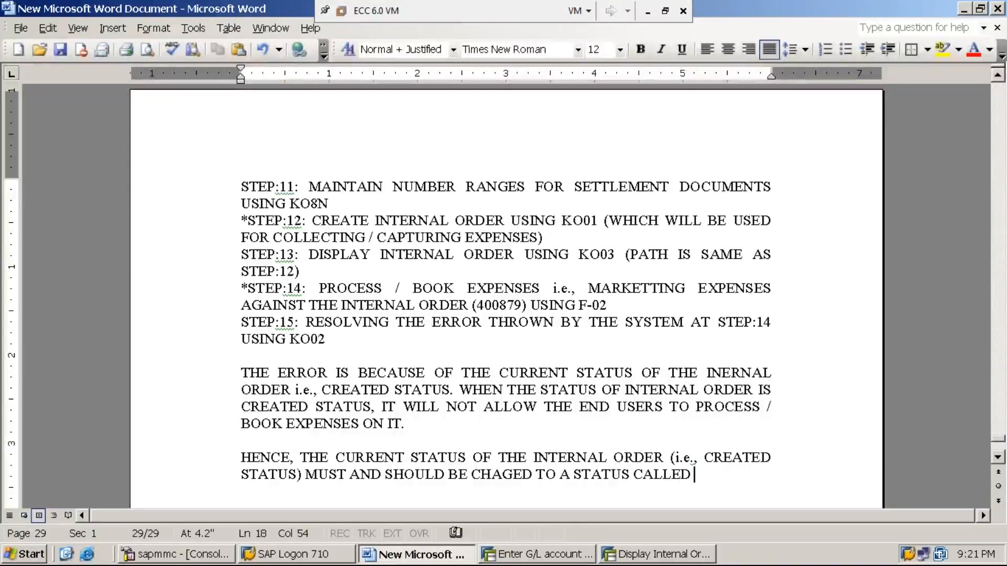
type("\"RELEAS")
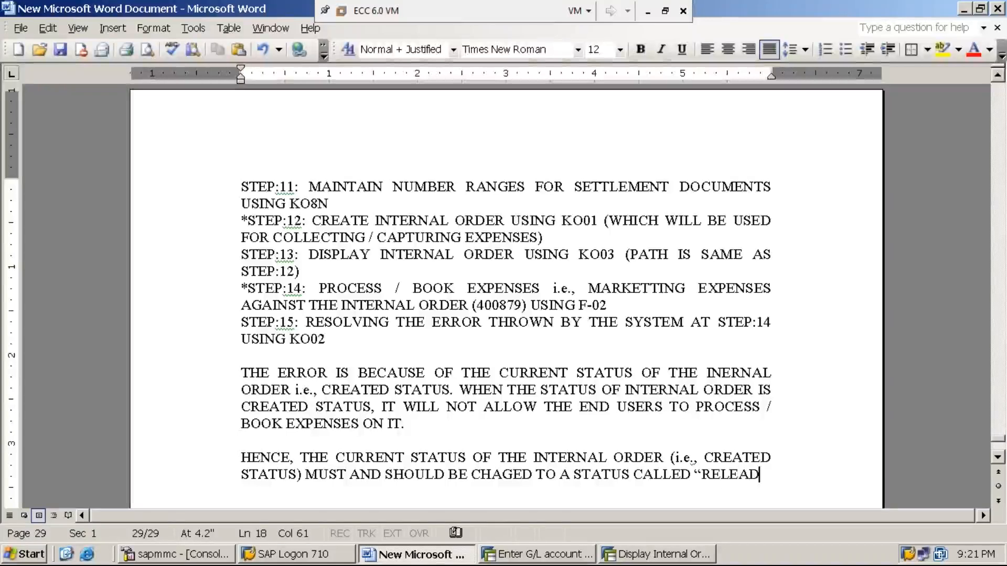
type("ED")
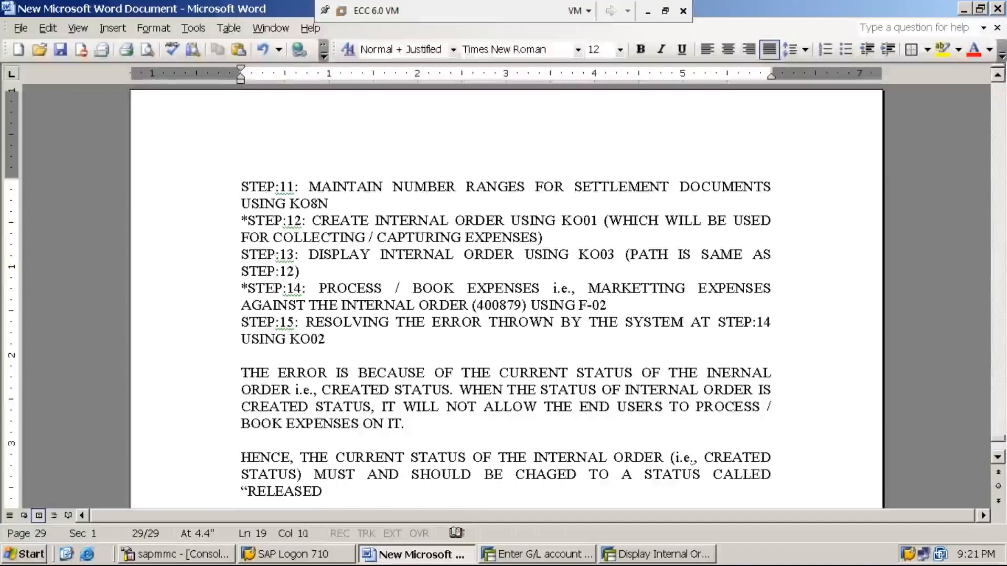
type(" STATUS")
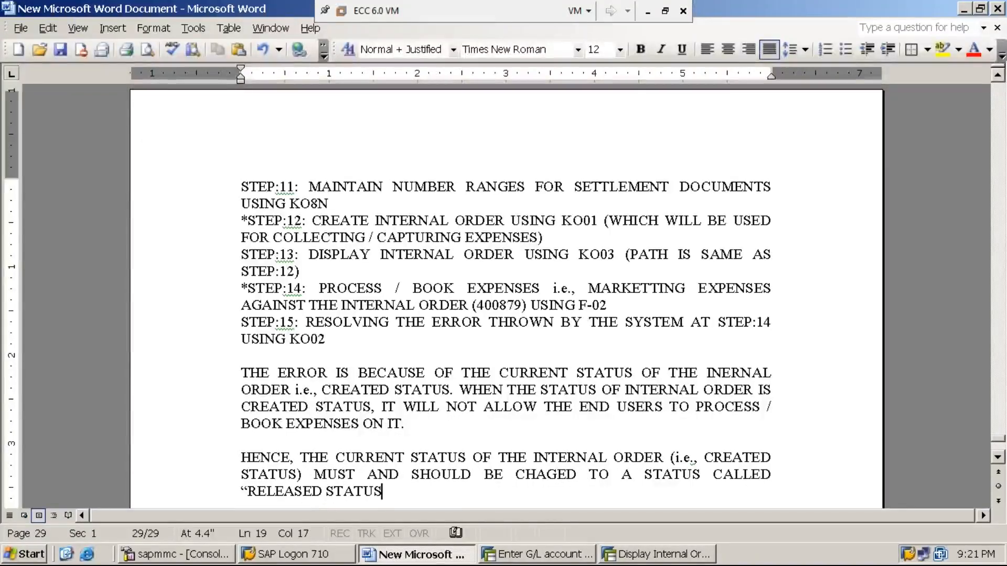
type("\"")
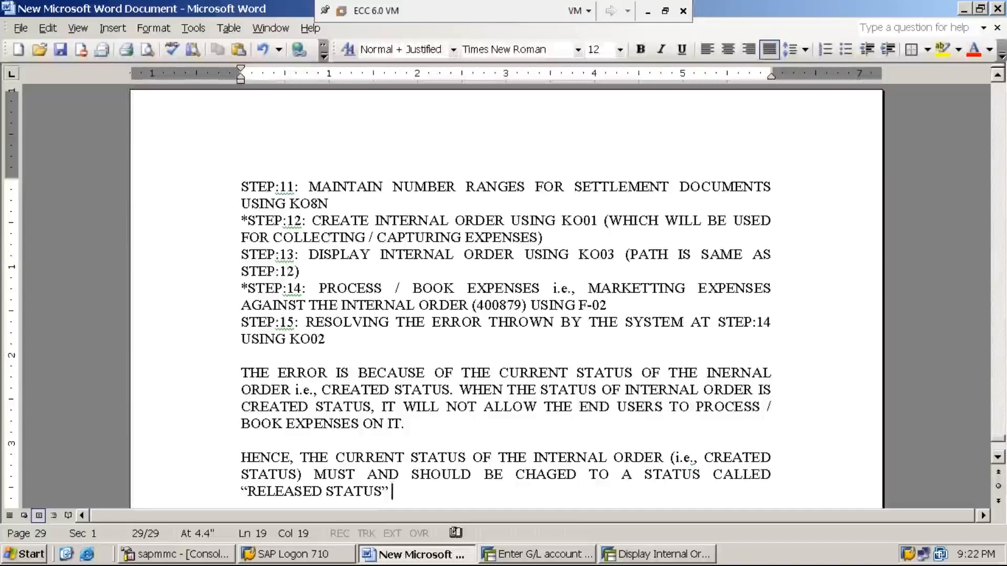
type("IN ")
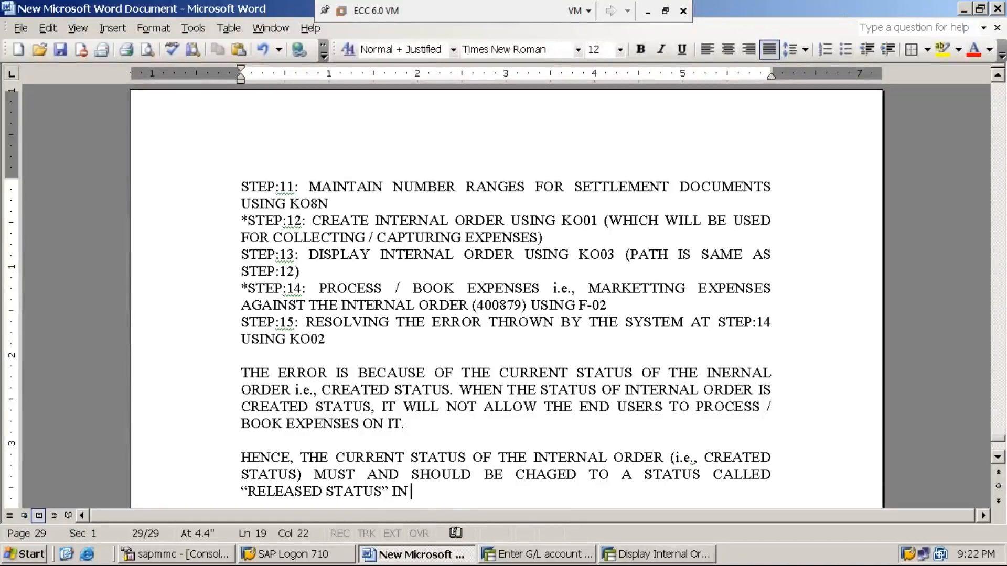
type("ORDER TO BE")
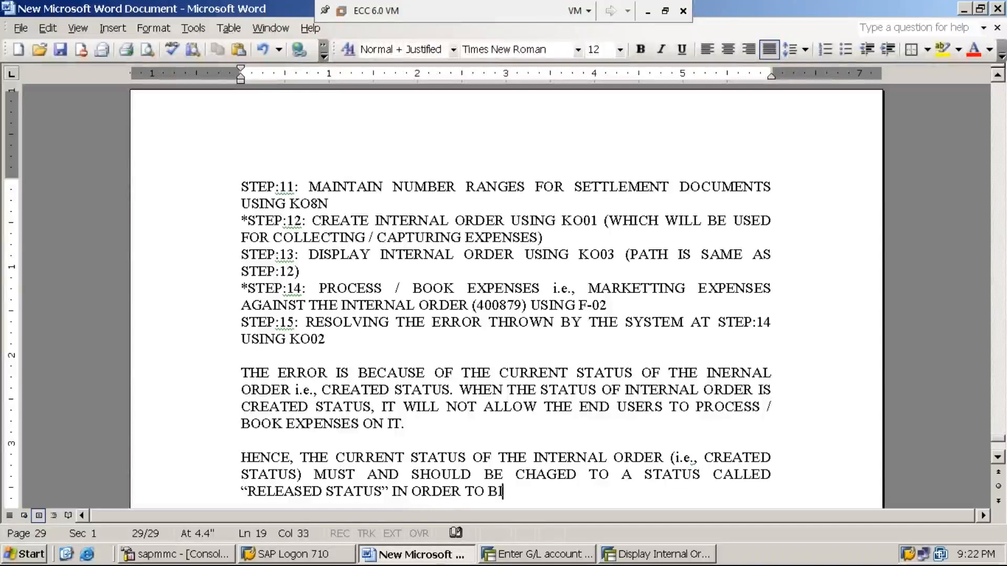
key("BackSpace")
type("O")
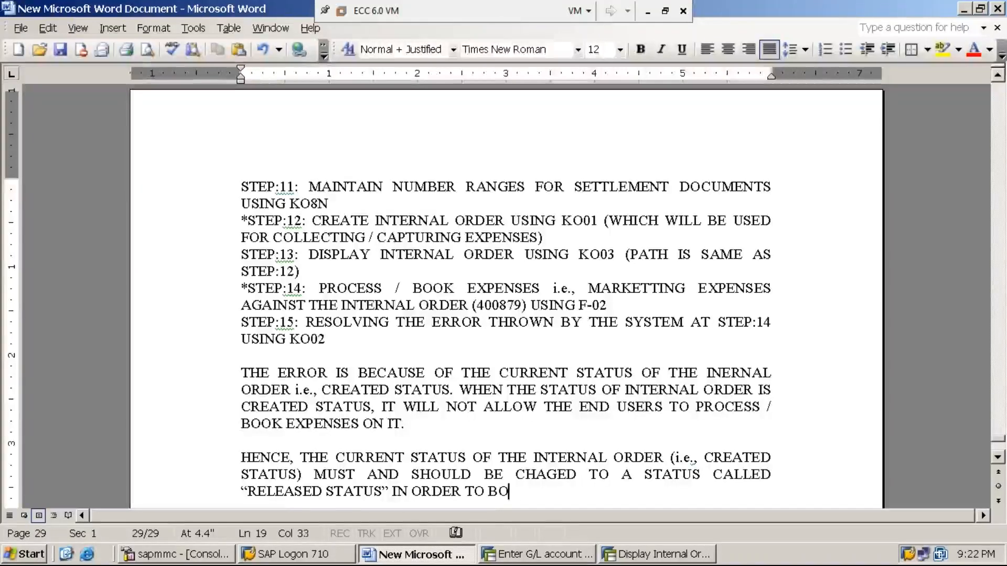
type("OK / PRO")
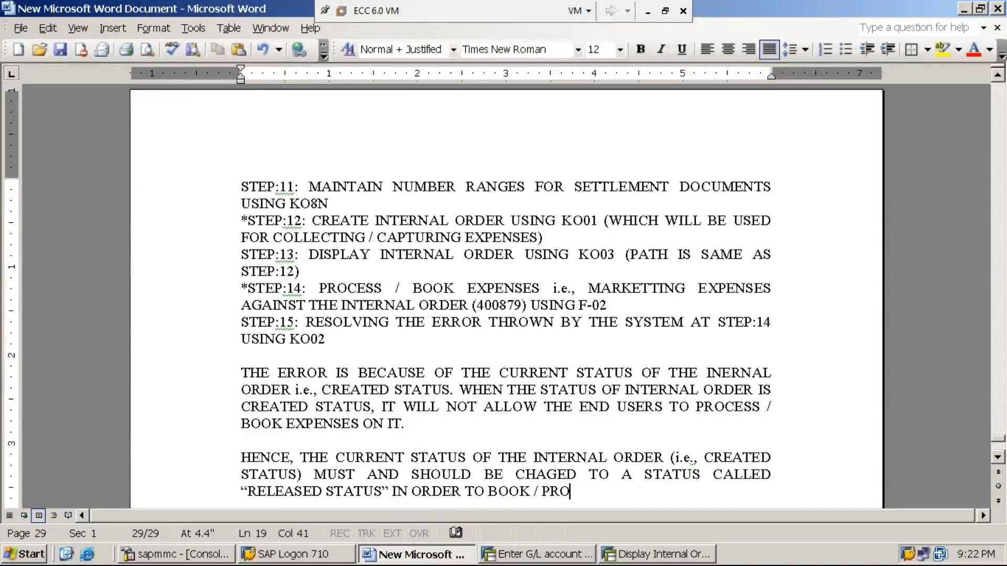
type("CESS THE E")
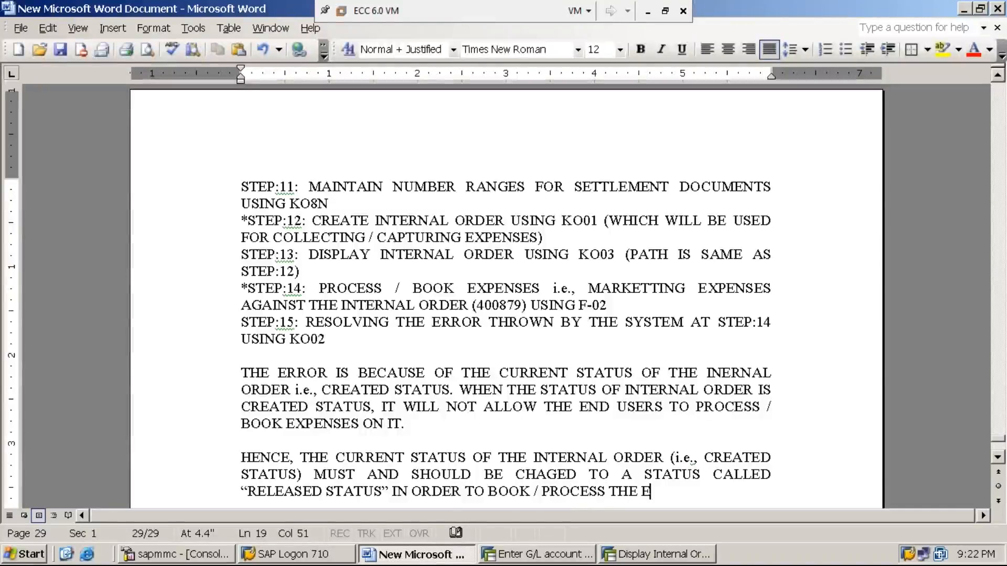
type("XPENSE")
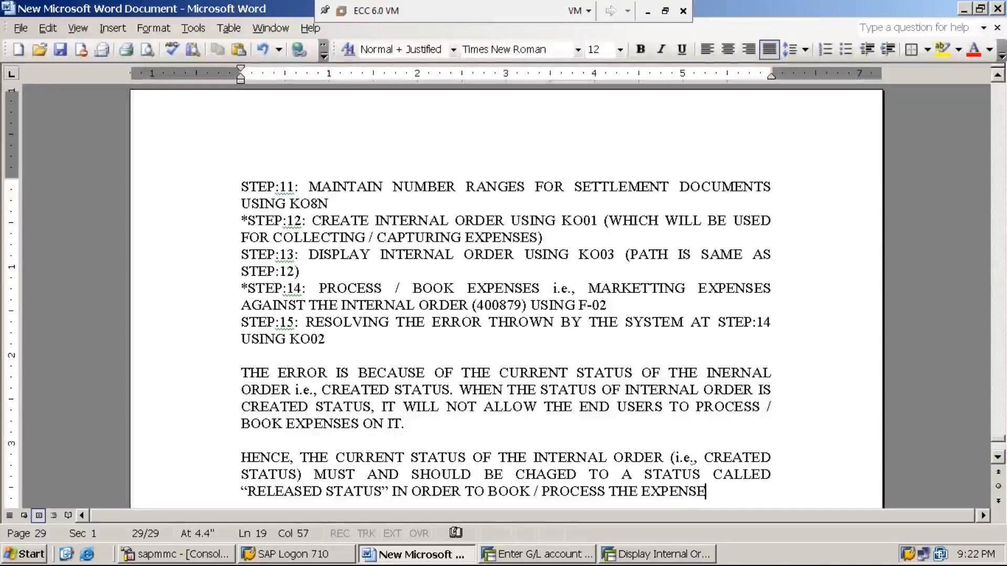
type("S ON INT")
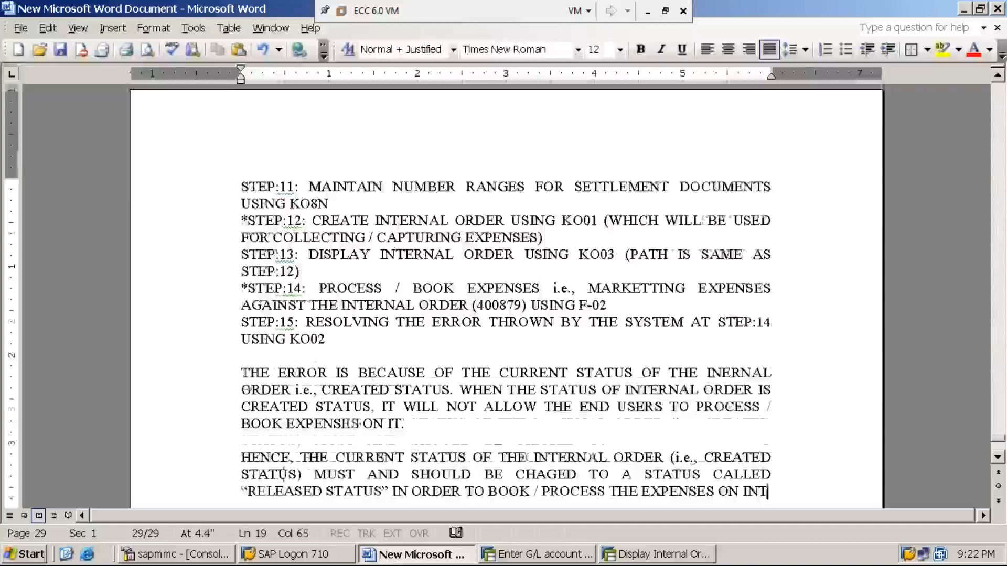
type("ERNAL ORDER")
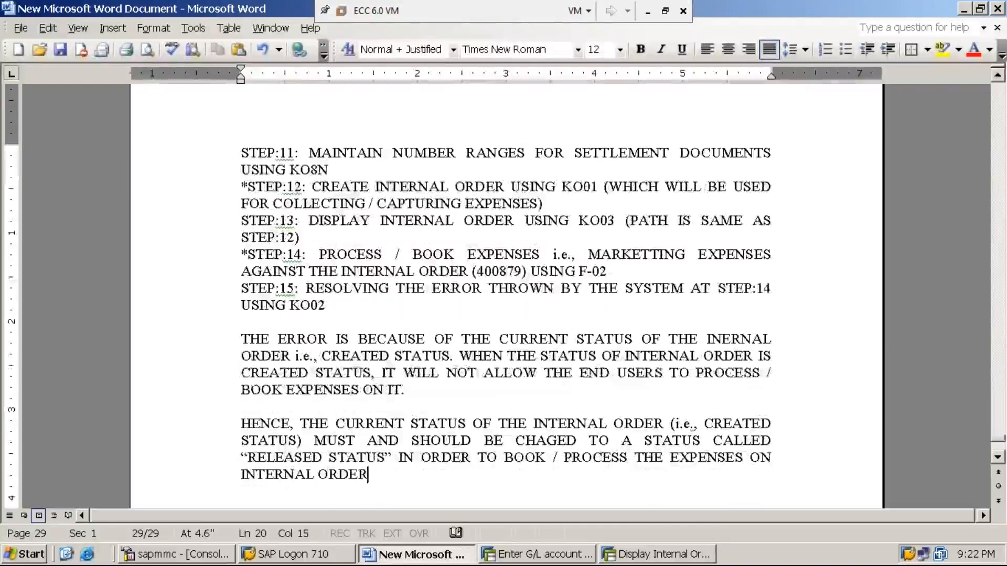
type(".")
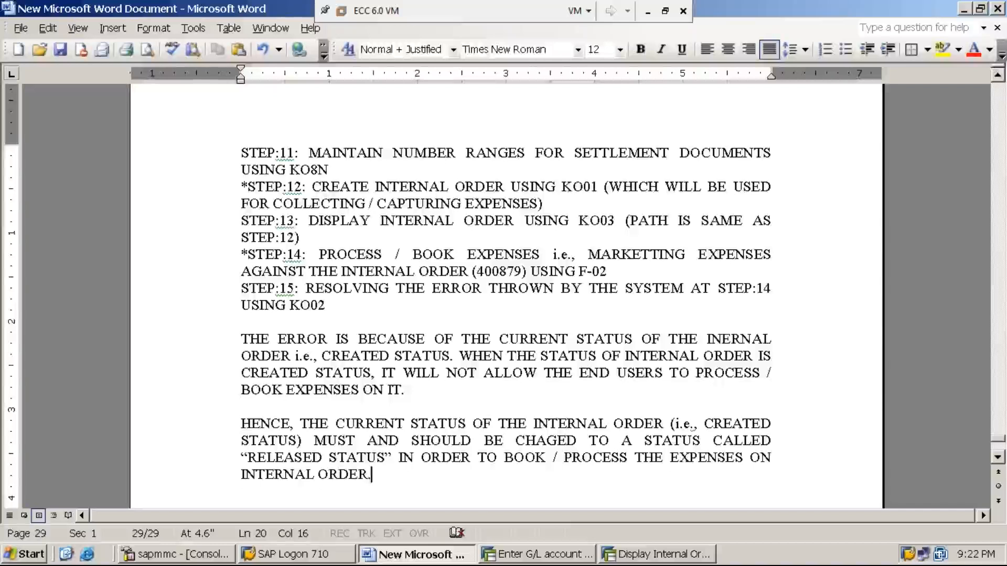
key("Return")
key("Return")
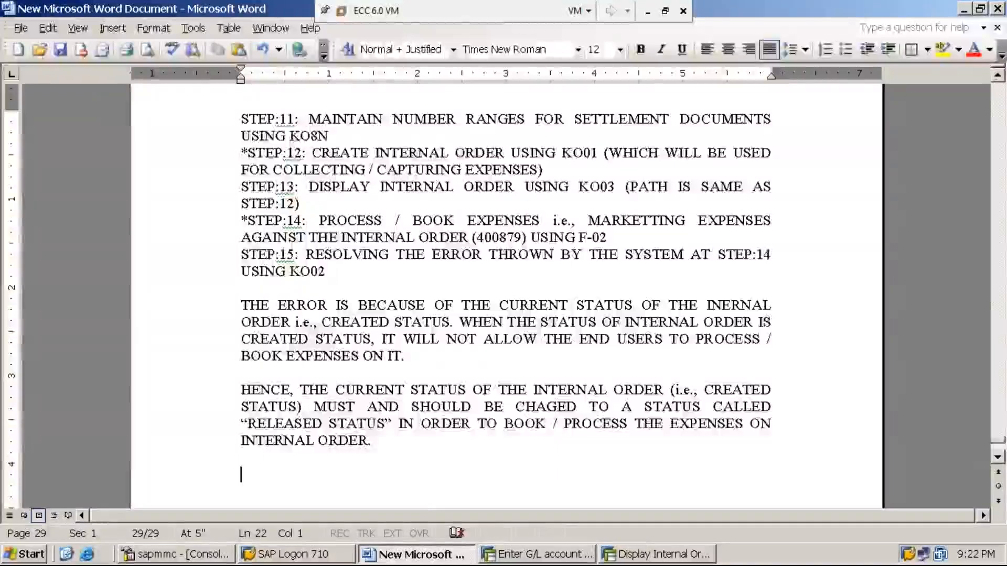
- Add that the status will be changed using T.CODE KO02 (PATH IS SAME AS STEP:12), and save
type("THE STAT")
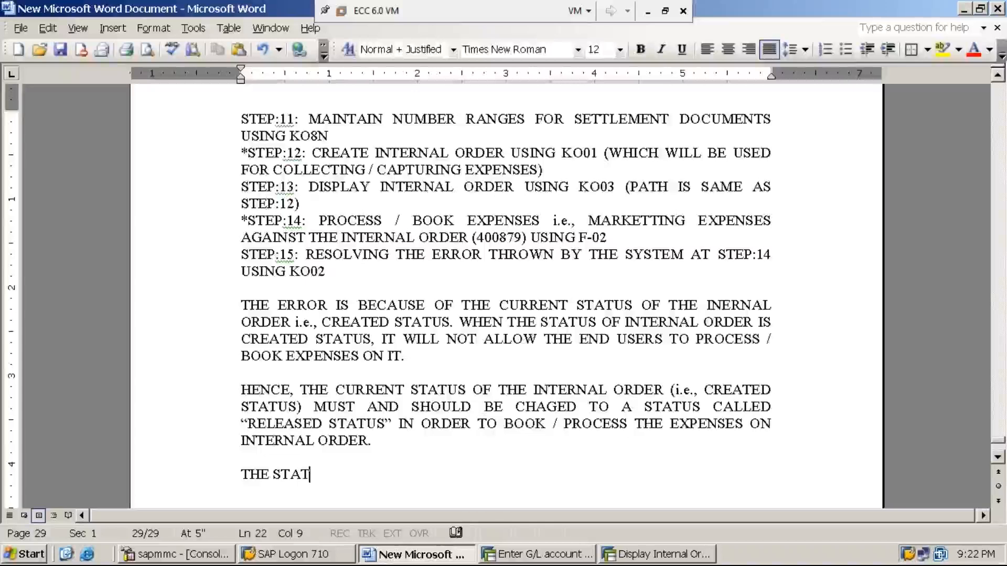
type("US OF THE ")
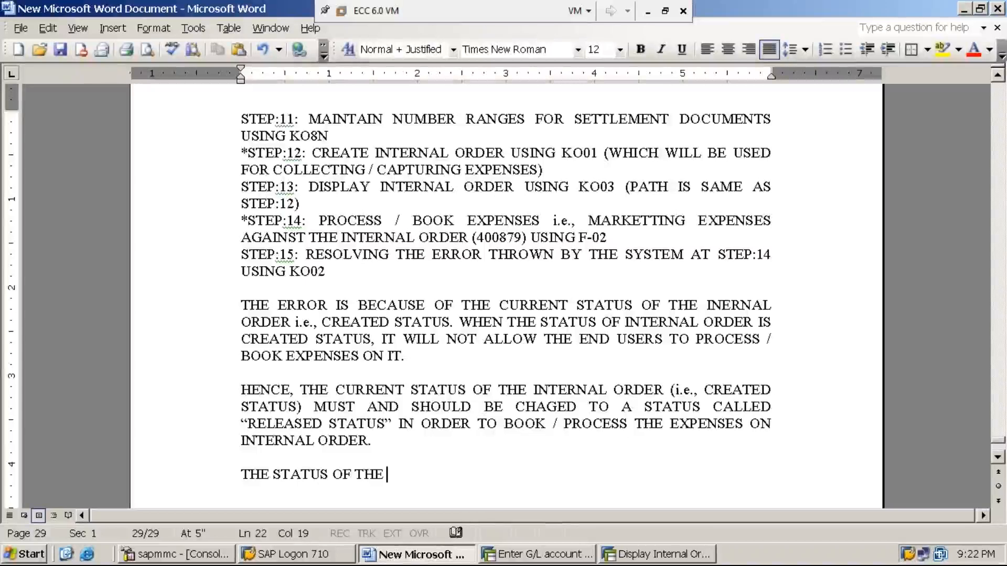
type("INTERNA")
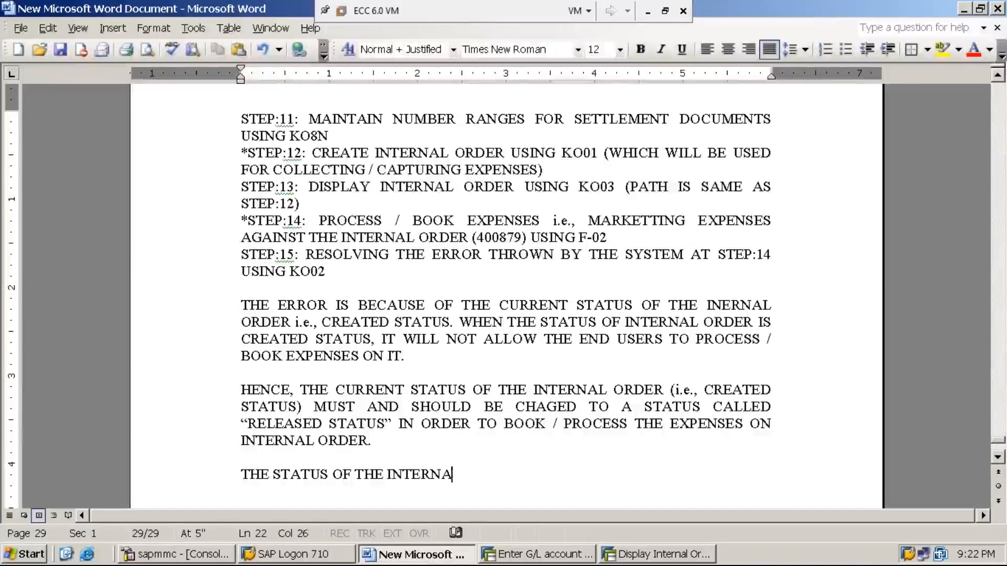
type("L ORDER CA")
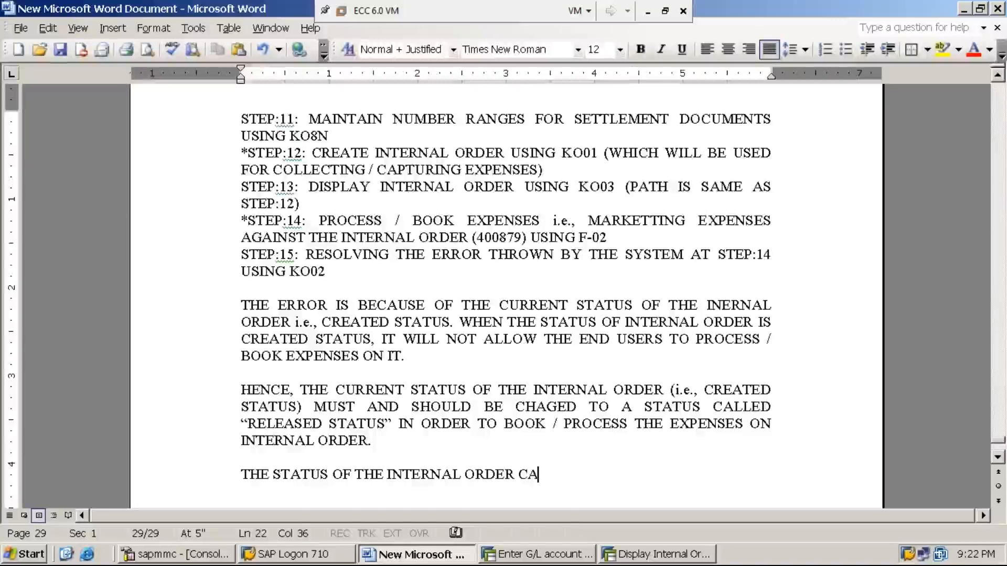
key("BackSpace")
key("BackSpace")
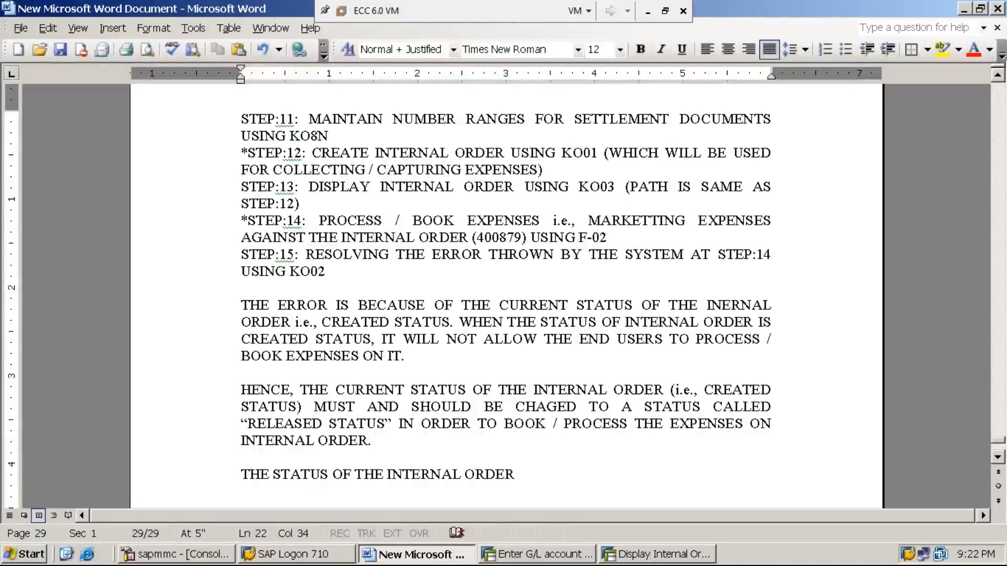
type("WI")
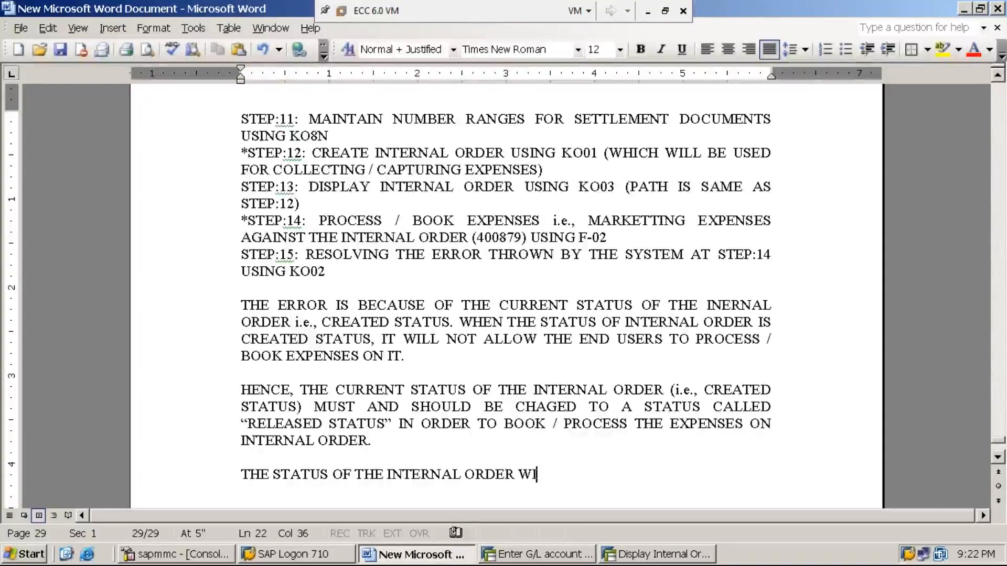
type("LL BE CHANGE")
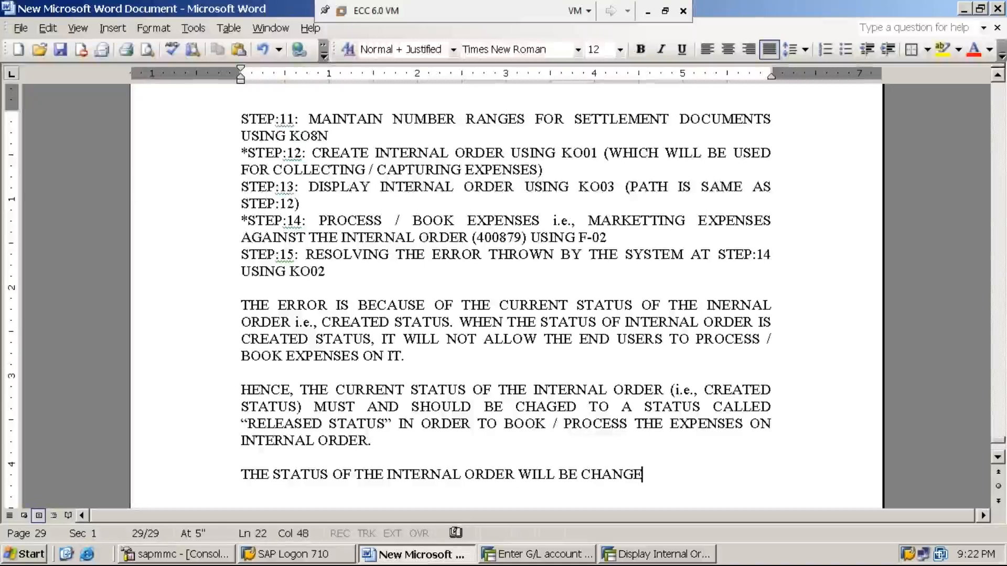
type("D USING ")
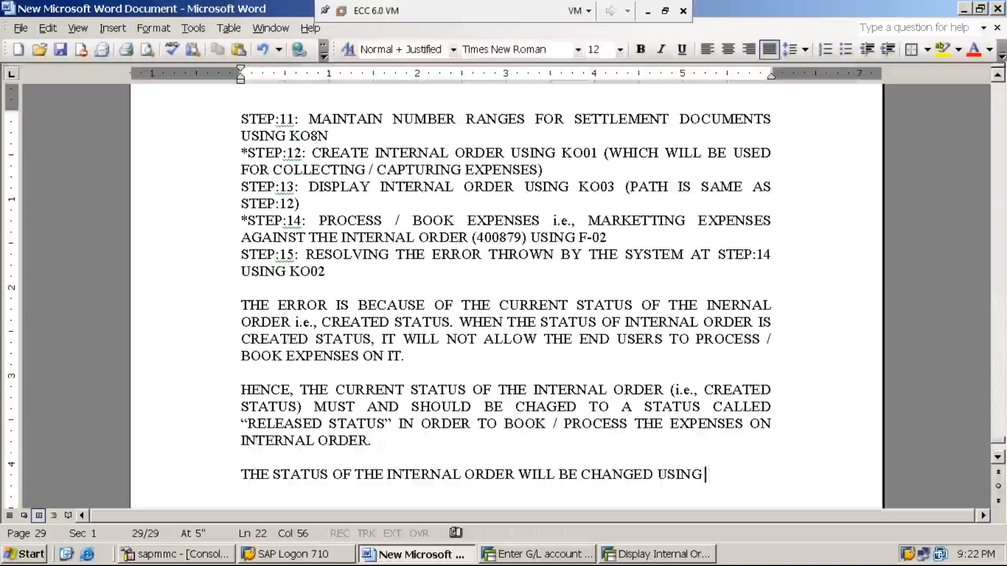
type("TRANSA")
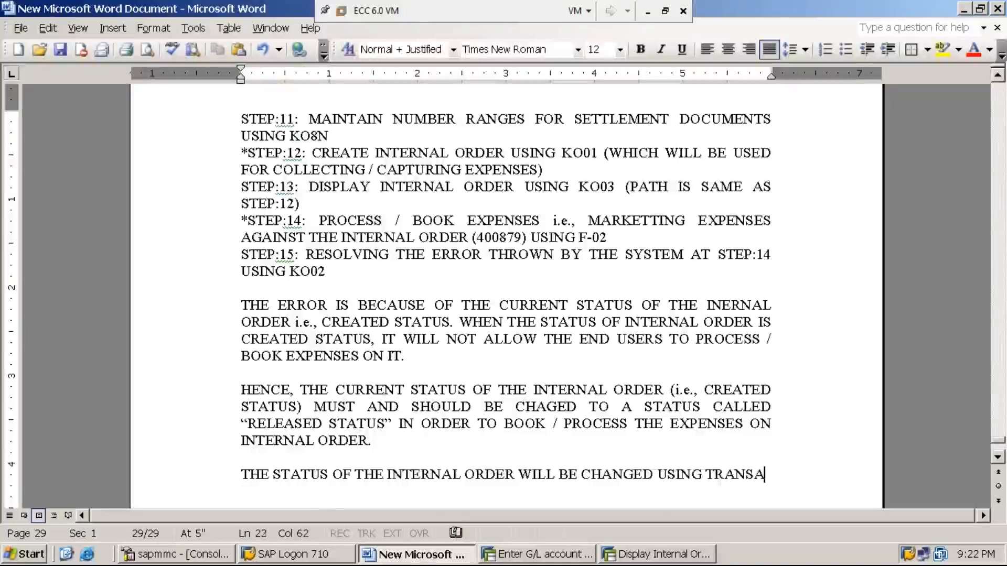
type("CTION CODE ")
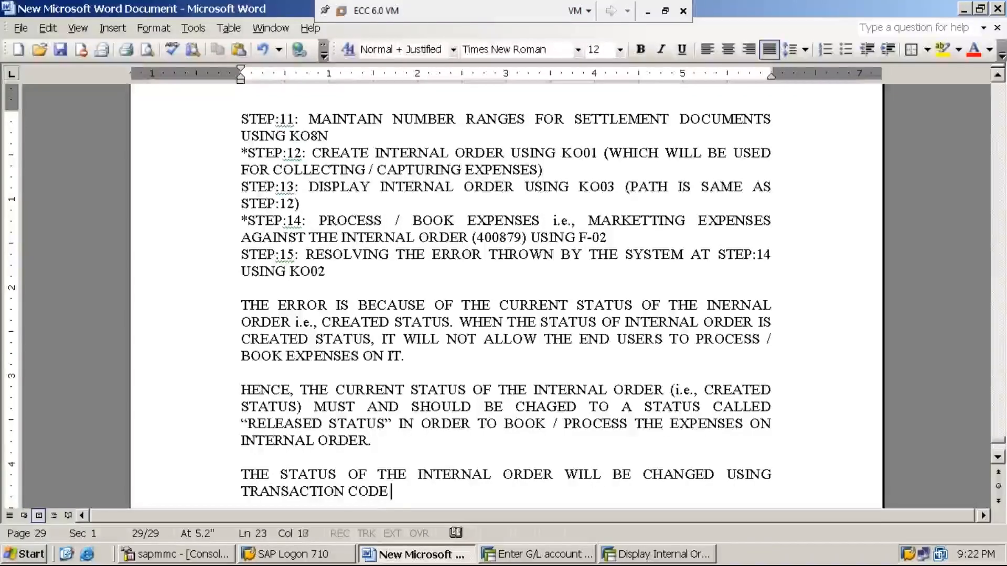
type("(T.CODE")
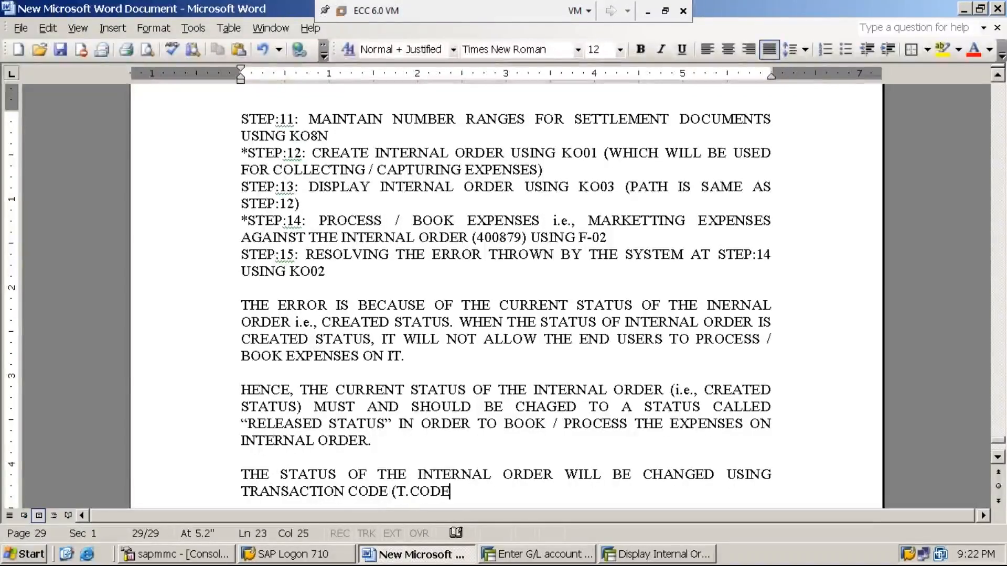
type(") ")
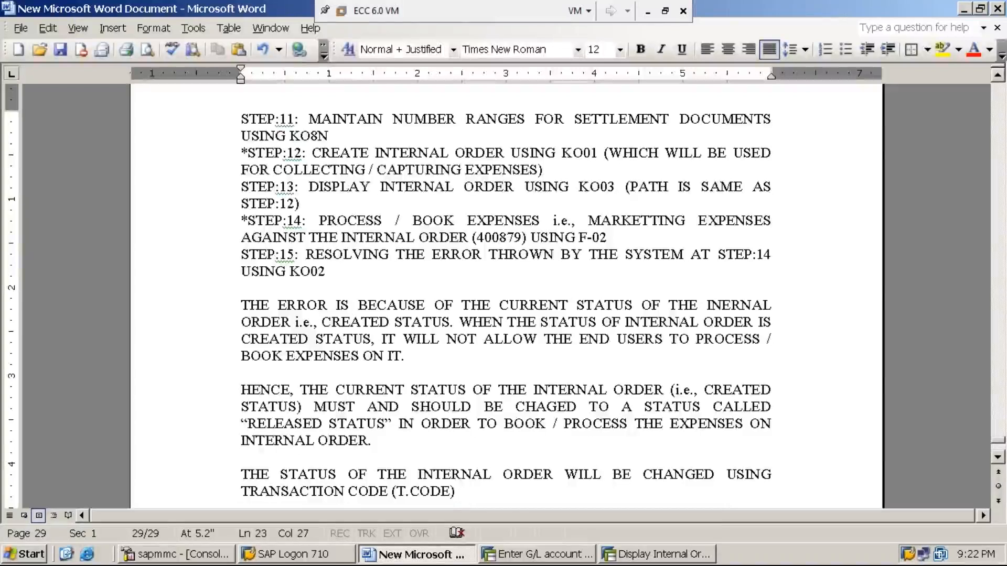
type("- KO02")
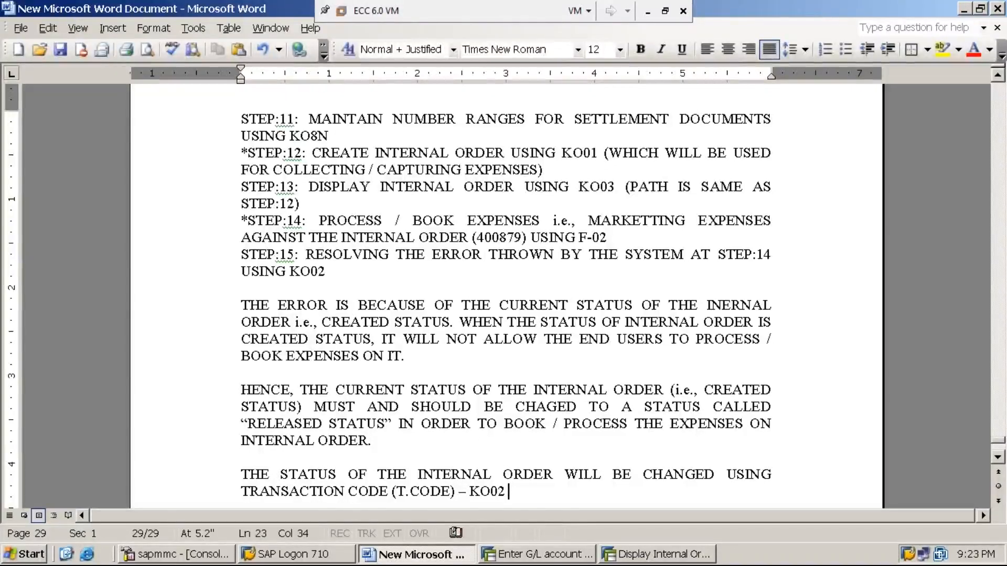
type("(")
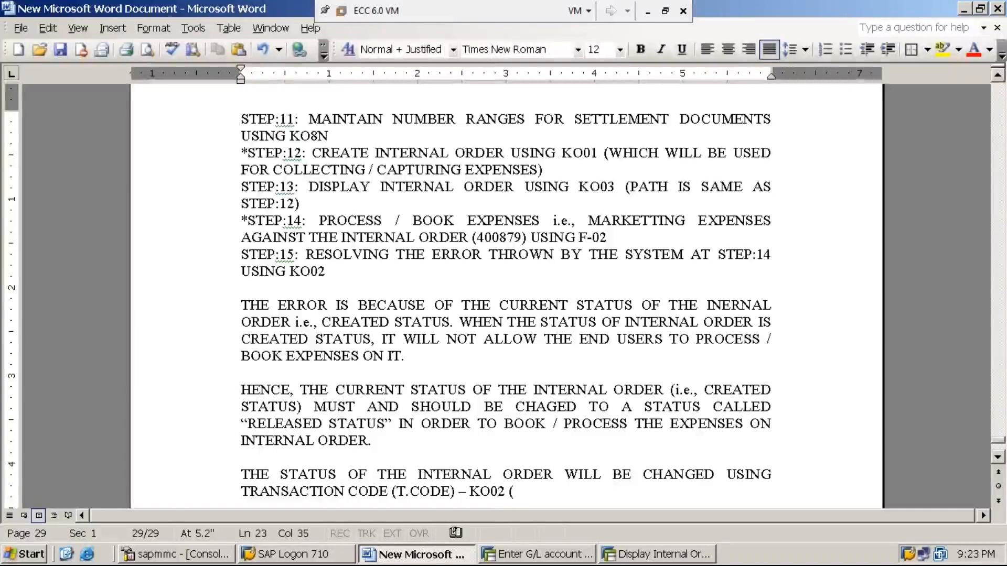
type("PAT")
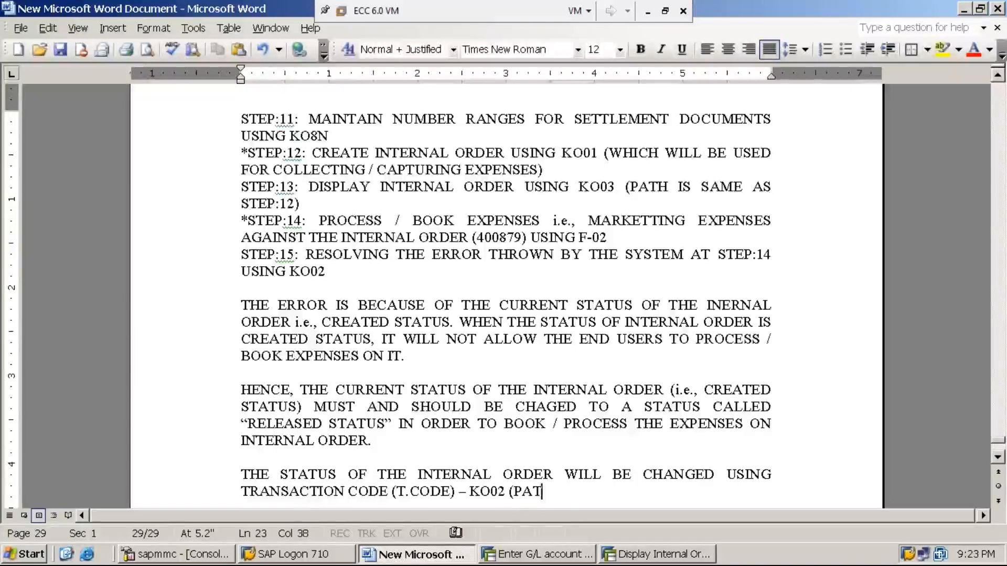
type("H IS AM")
key("BackSpace")
key("BackSpace")
type("SAME AS ")
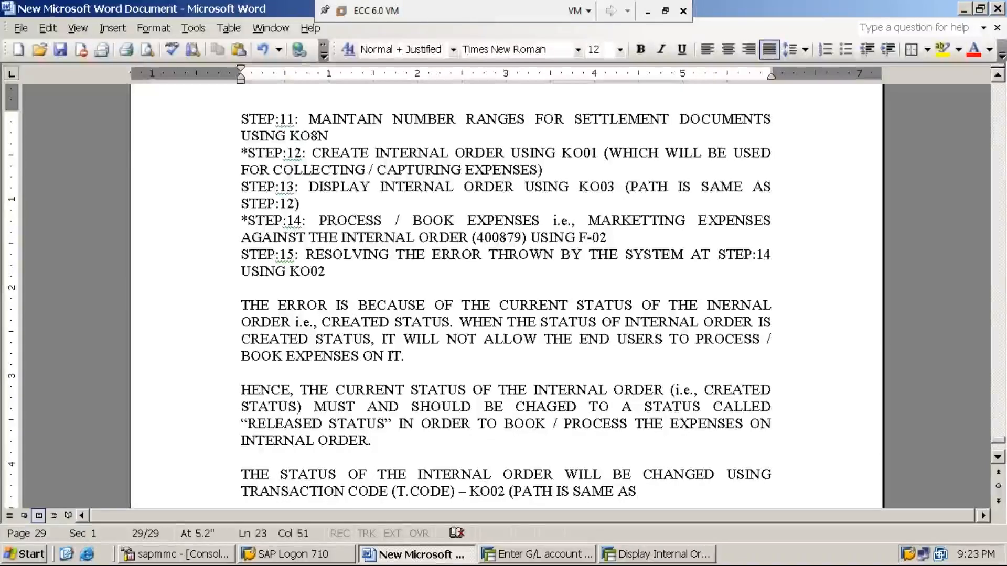
type("STEP:12)")
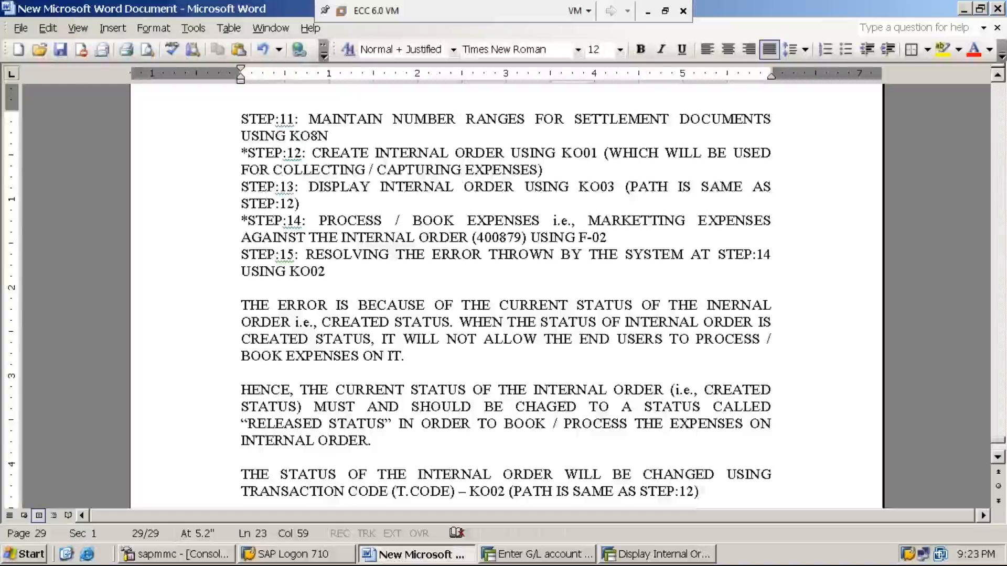
left_click(59, 49)
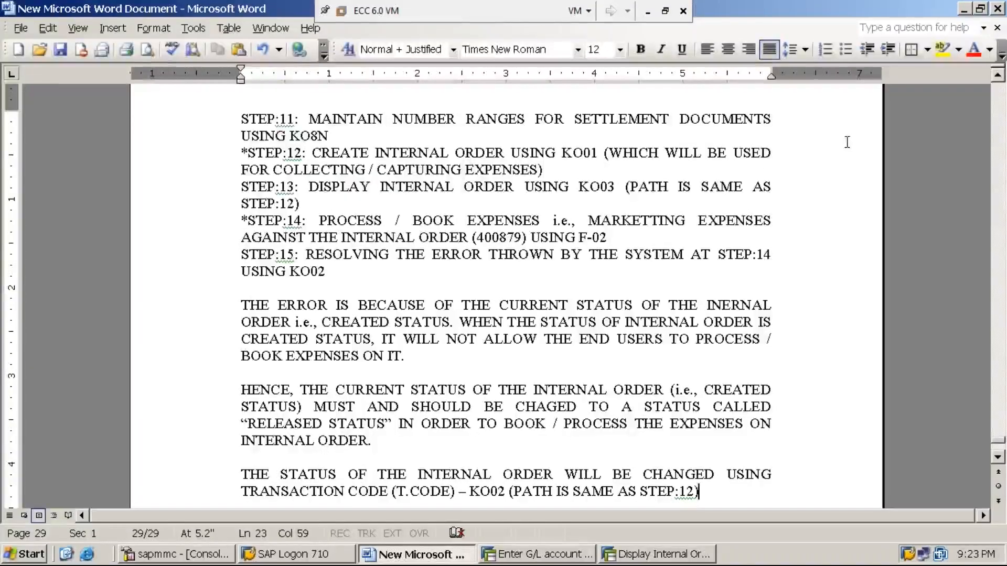
- Close the Word notes and minimise the ECC 6.0 VM to reveal the host desktop
left_click(999, 8)
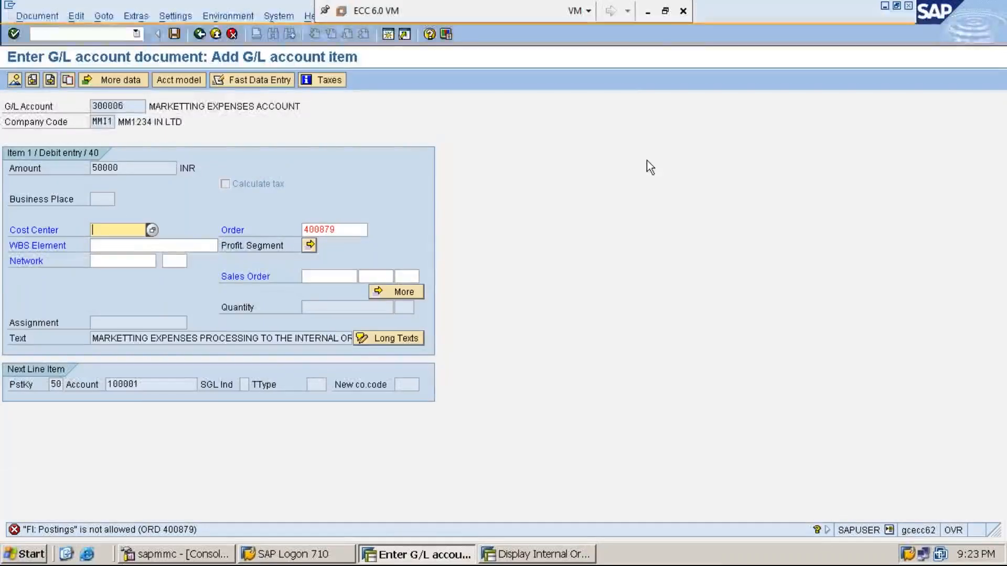
left_click(647, 11)
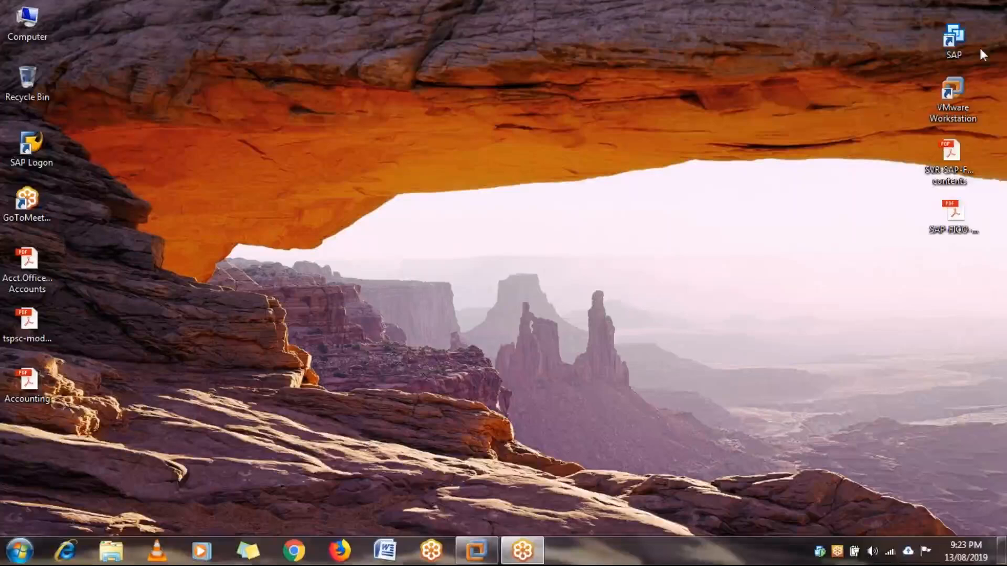